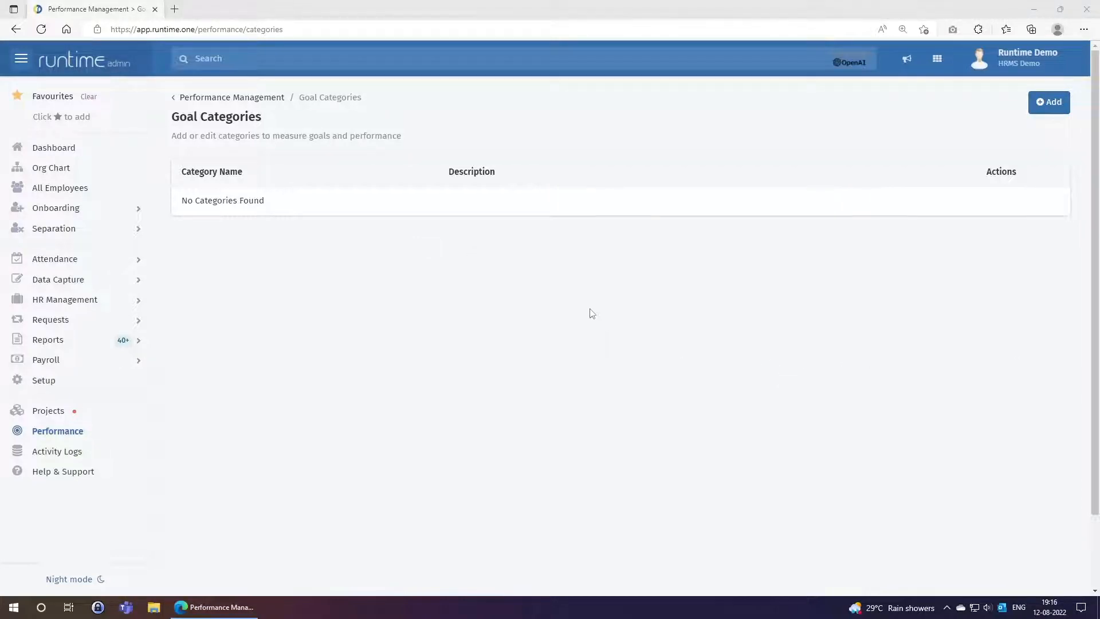
- Add a goal category named "Financial Goals" with the description "To track financial success of the business"
click(1048, 103)
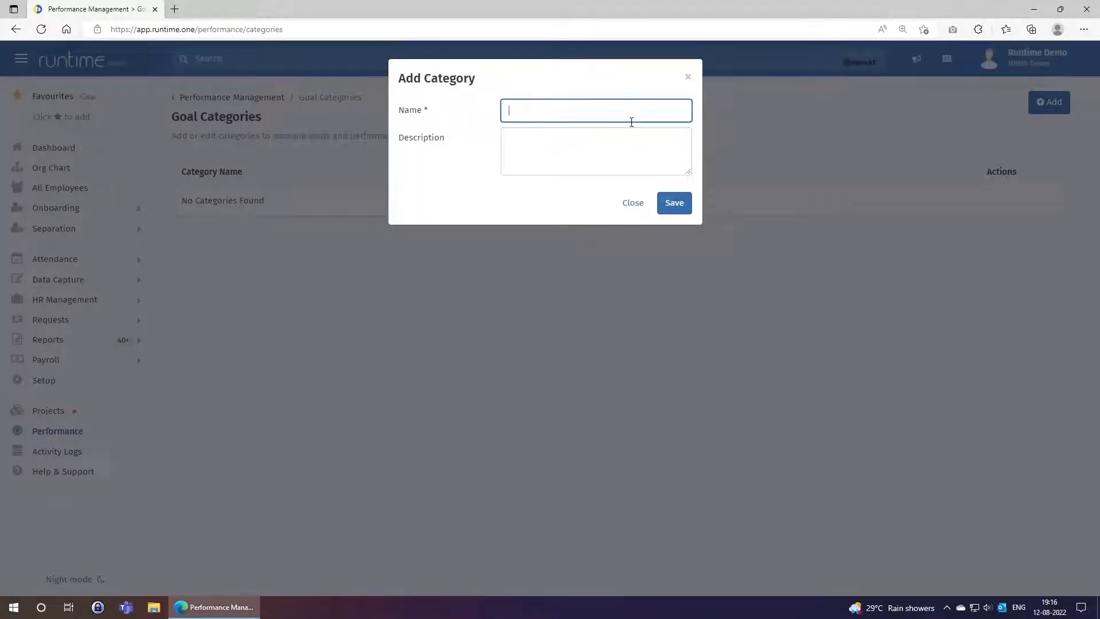
text(Financial Goals)
key(Tab)
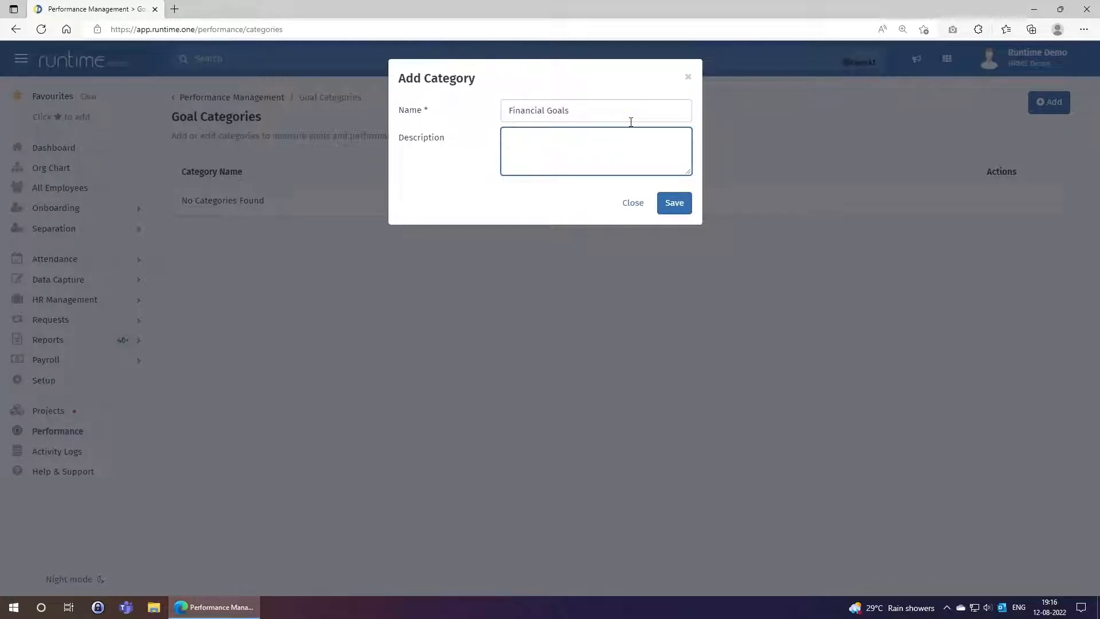
text(To track finn)
key(BackSpace)
text(ancial success of the business)
click(673, 204)
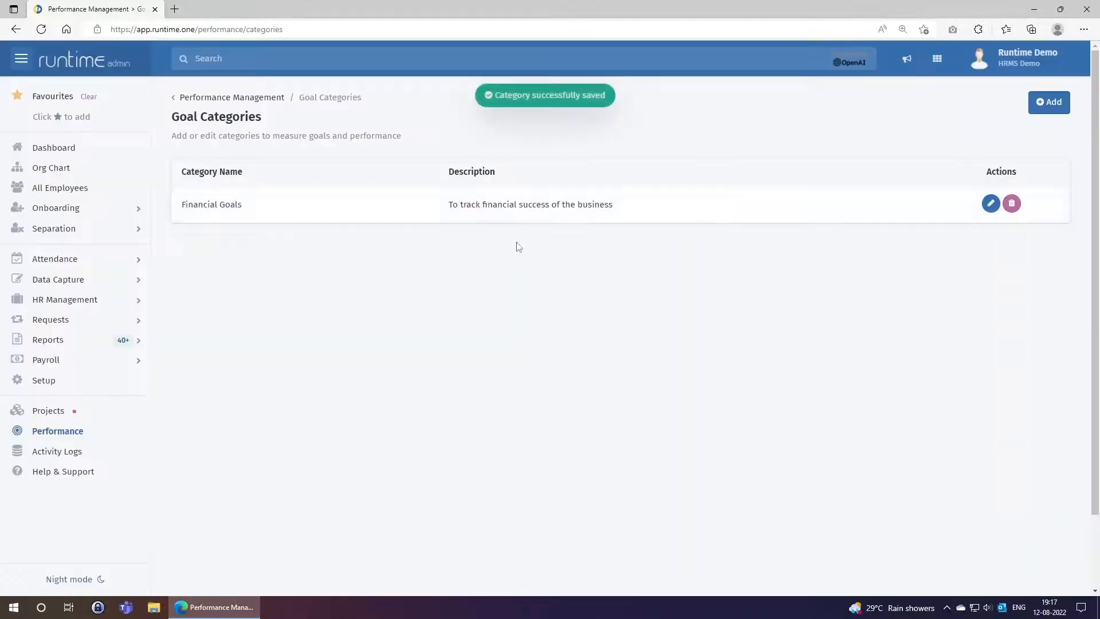
- Add a goal category named "Training Goals" with the description "Track employee trainings"
click(1047, 105)
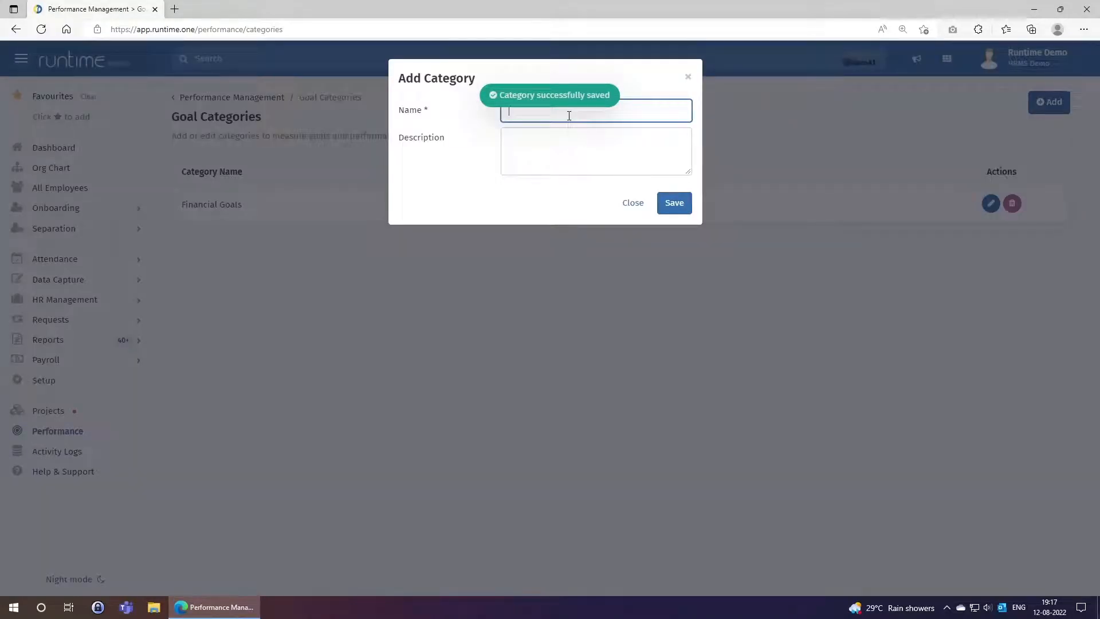
text(Trainin)
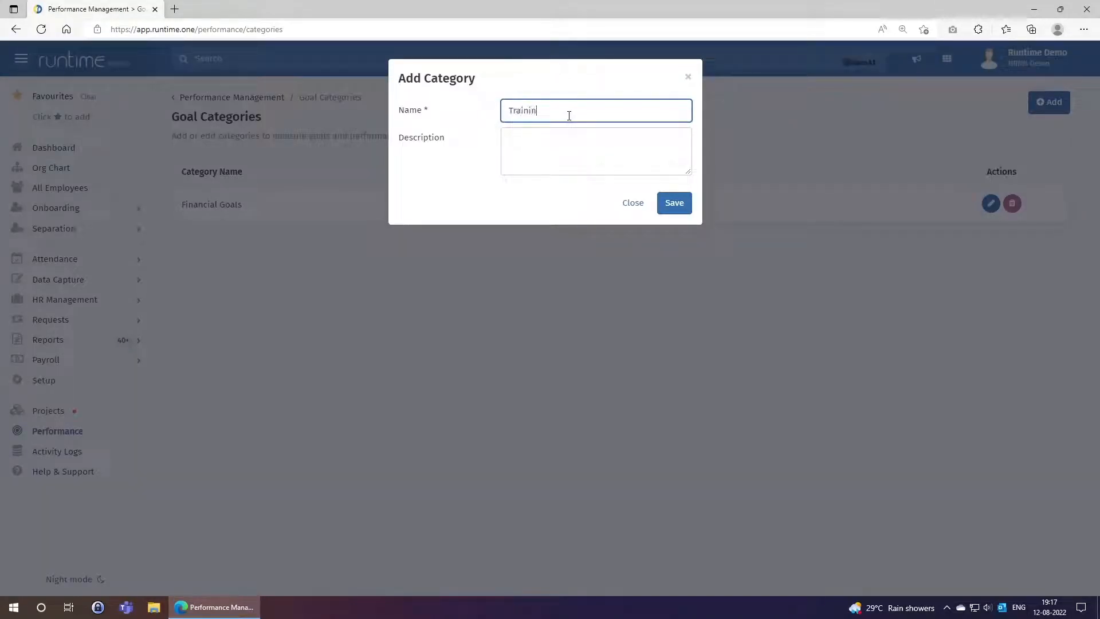
text(g Goals)
key(Tab)
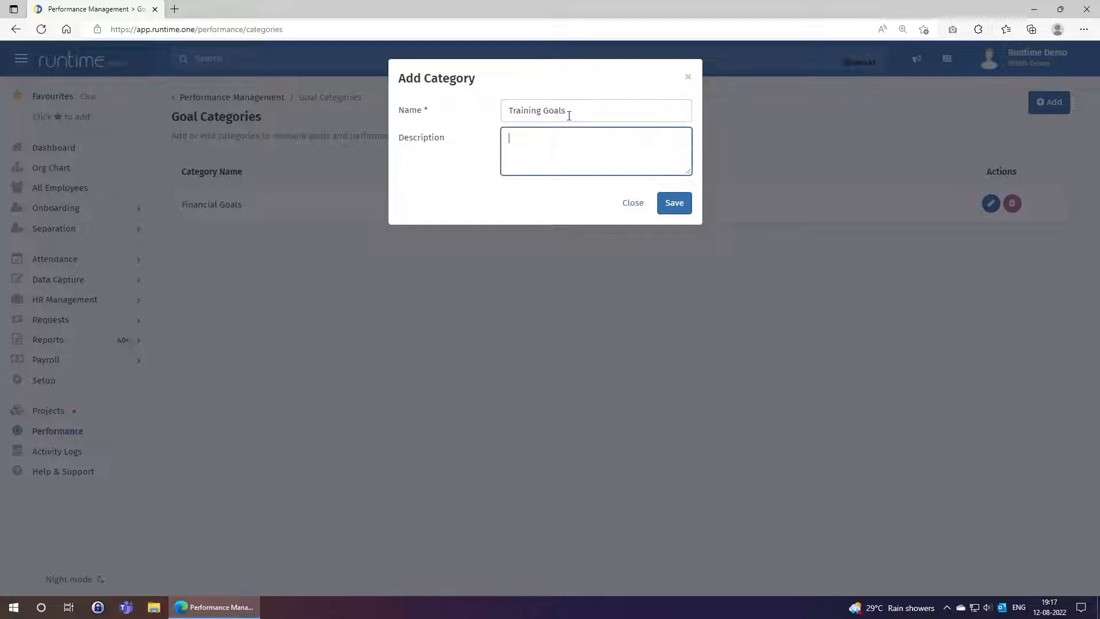
text(Track employee tra)
key(BackSpace)
key(BackSpace)
key(BackSpace)
key(BackSpace)
text(e trainings)
click(673, 204)
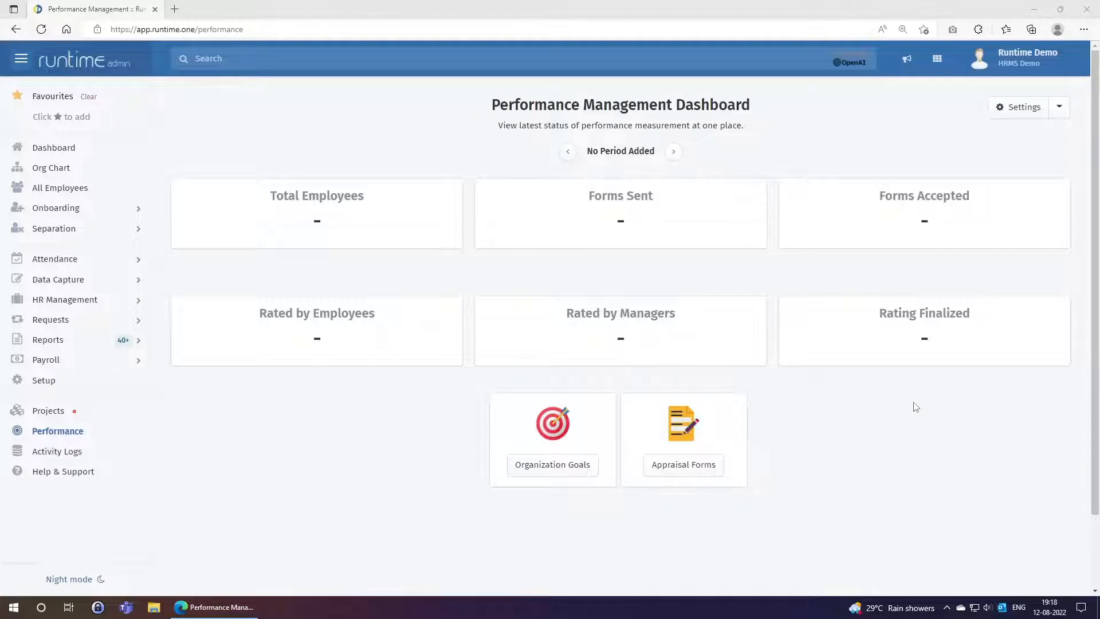
- Add a performance period named "Performance Appraisal for 2022" running from 2022-01-01 to 2022-12-31
click(1061, 111)
click(1007, 166)
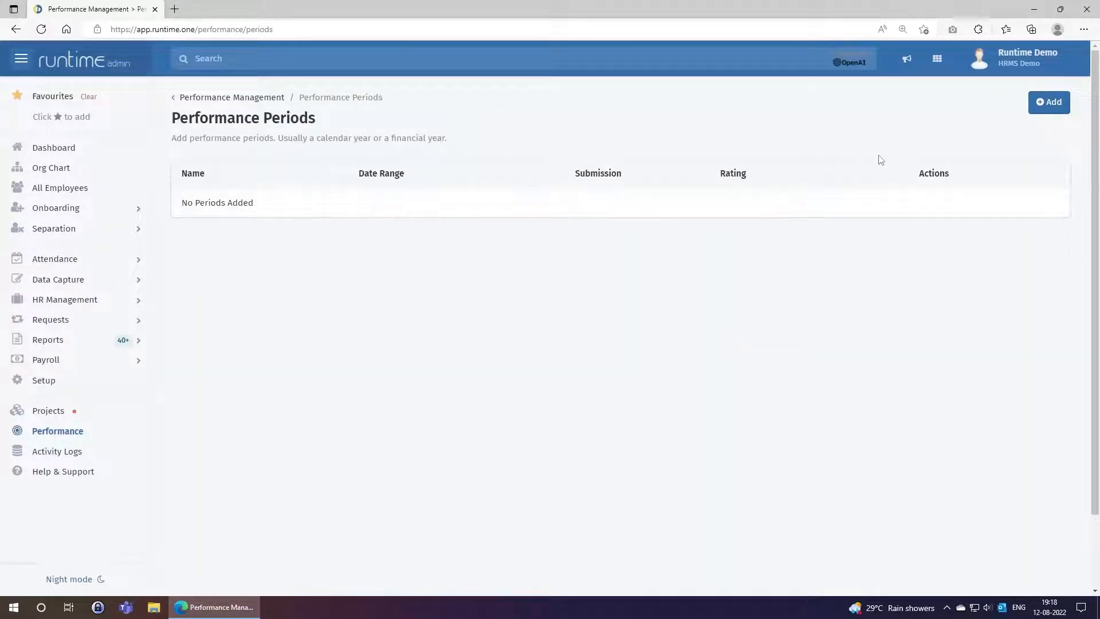
click(1048, 103)
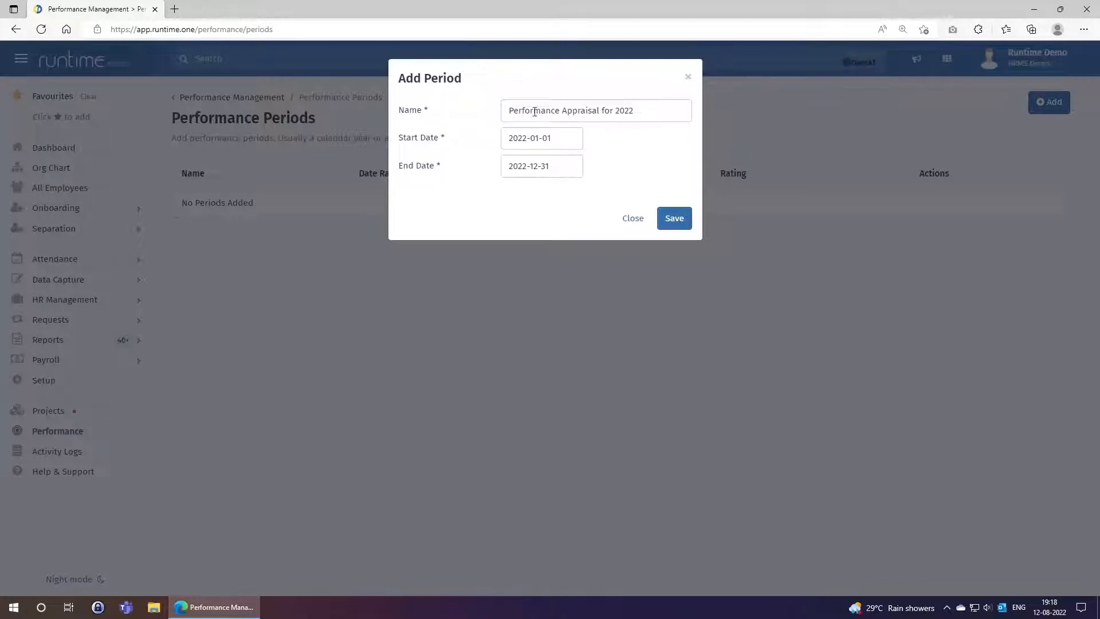
drag(650, 116, 490, 112)
click(620, 138)
click(680, 223)
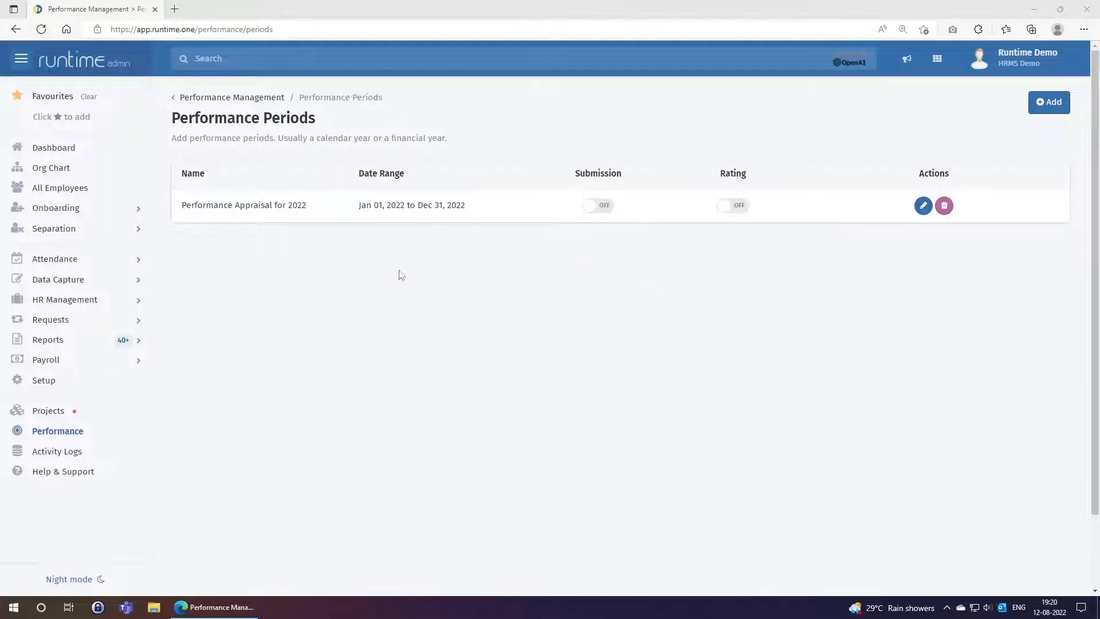
- Show the organization goals for the period "Performance Appraisal for 2022"
click(248, 103)
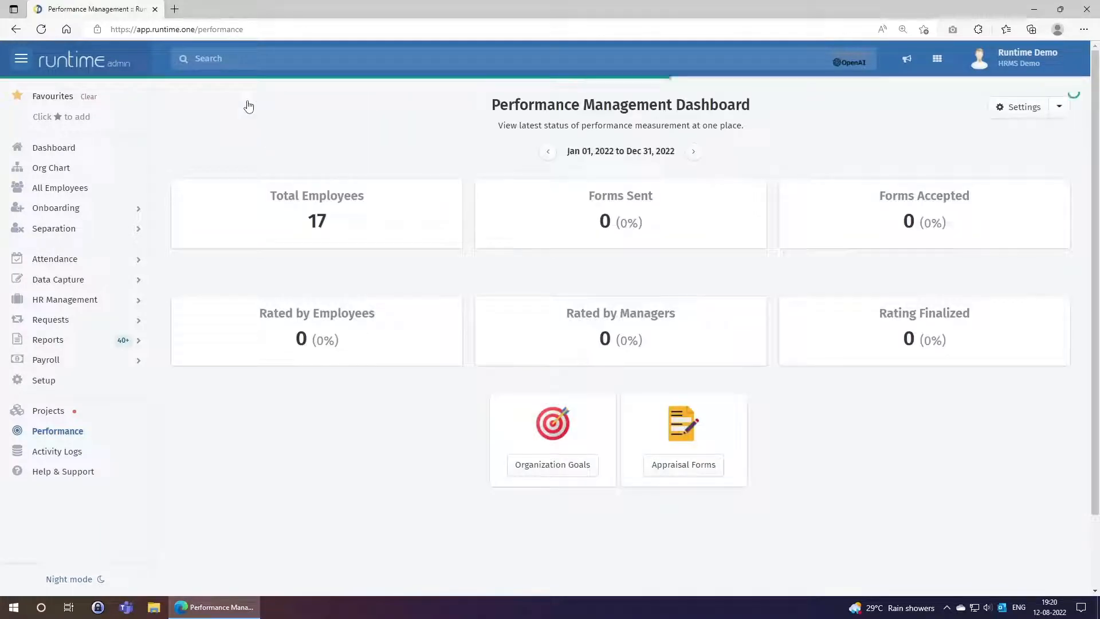
click(545, 468)
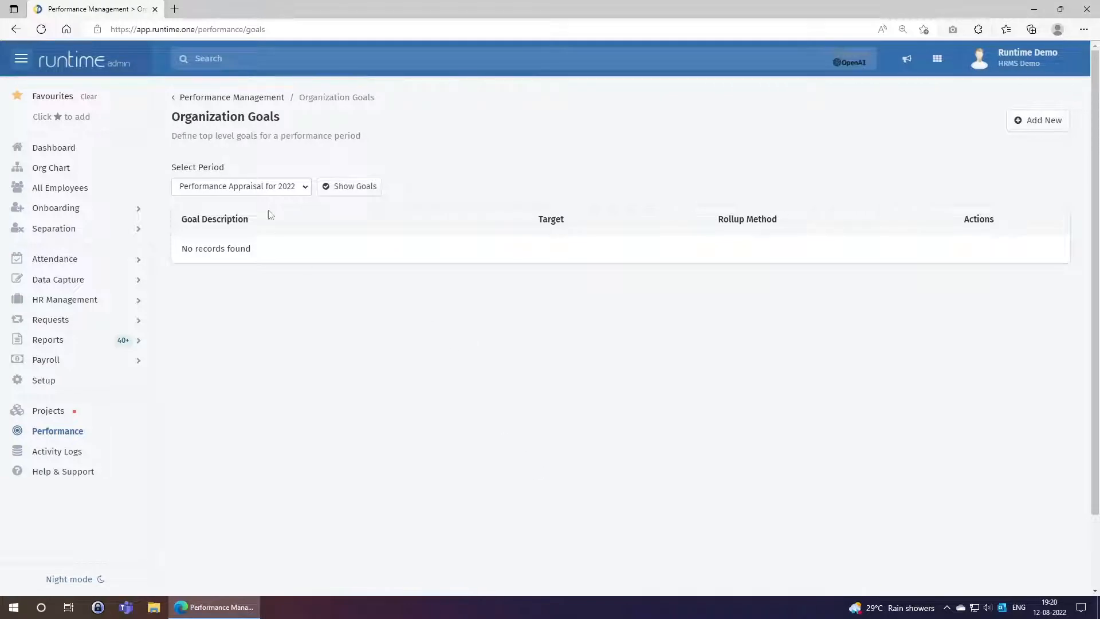
click(270, 193)
click(270, 194)
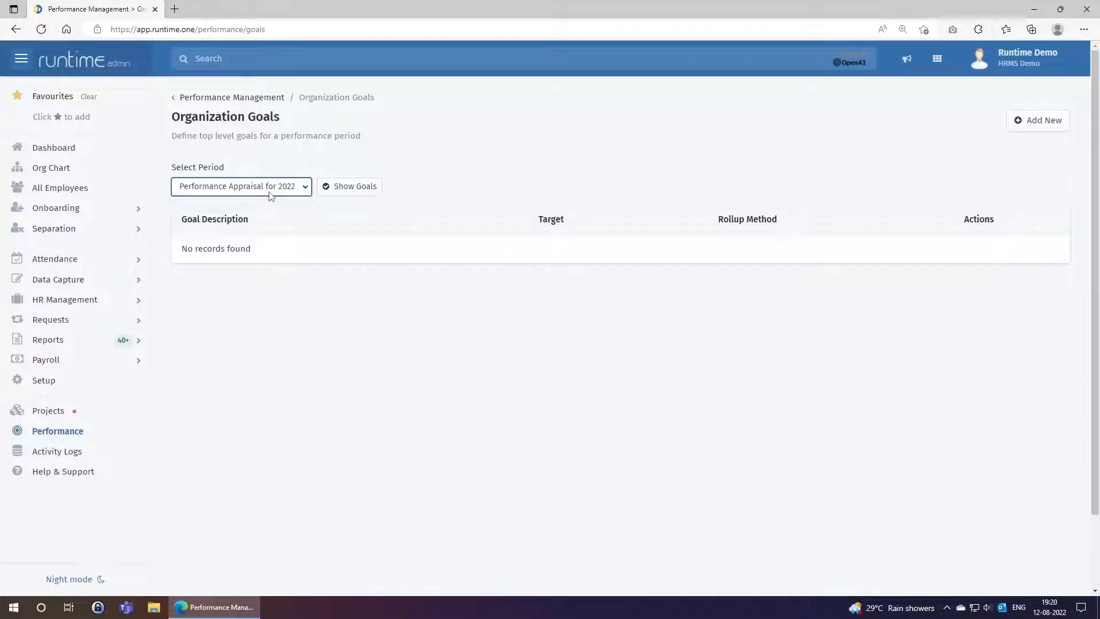
click(351, 195)
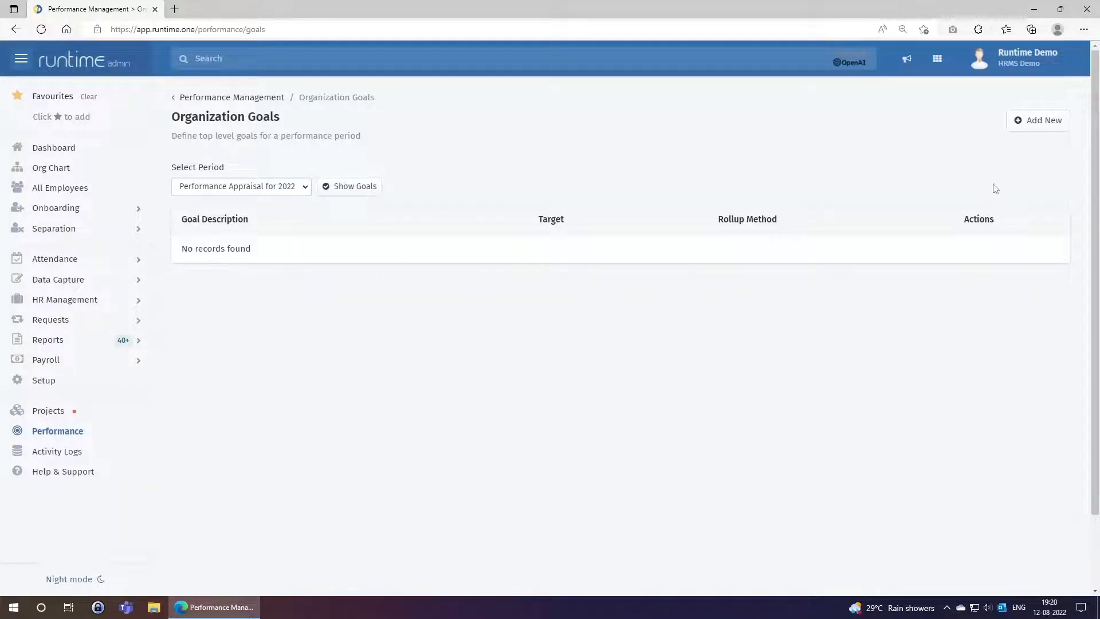
- Start a new organization goal in the Financial Goals category described as "Acquire 100 customers during this period"
click(1020, 131)
click(528, 160)
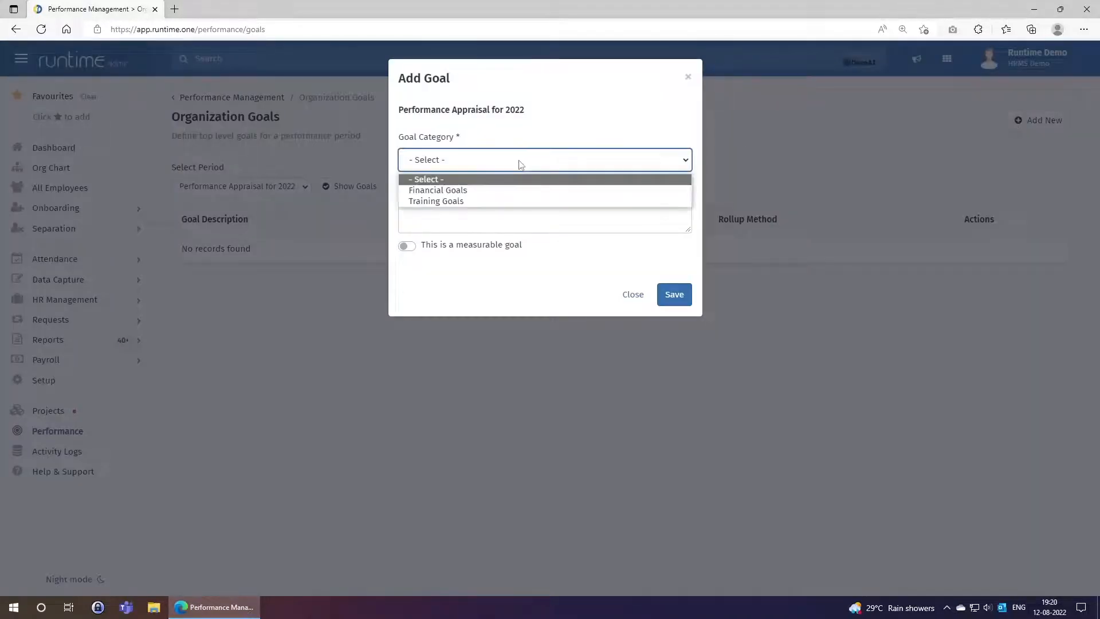
click(462, 190)
click(459, 215)
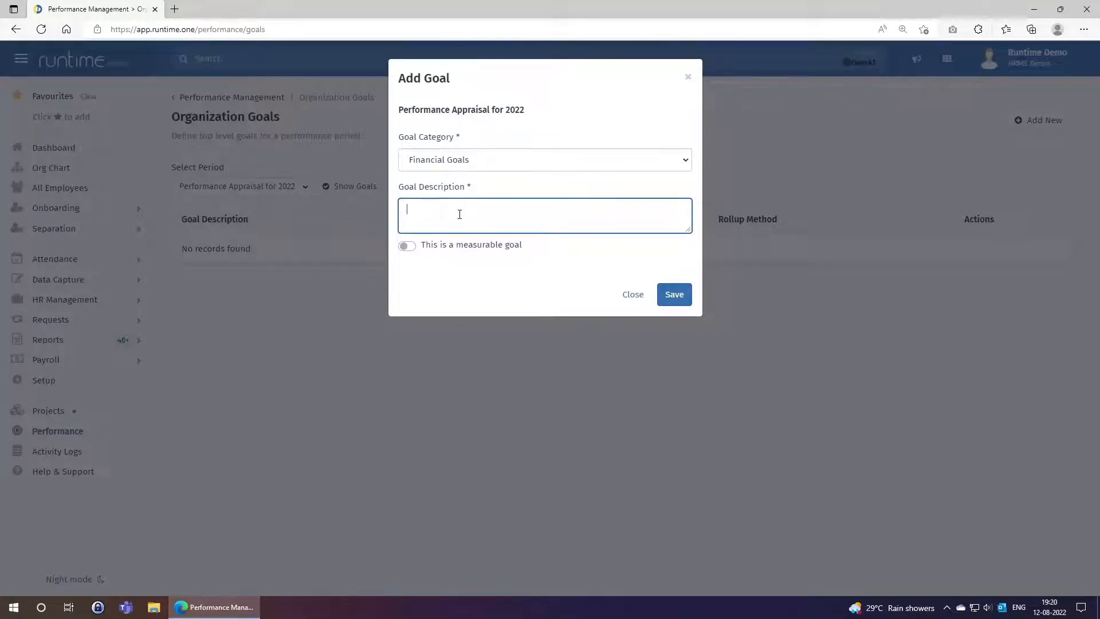
text(Acq)
text(uire )
text(100 customers dur)
text(ing thi)
text(e)
text( period)
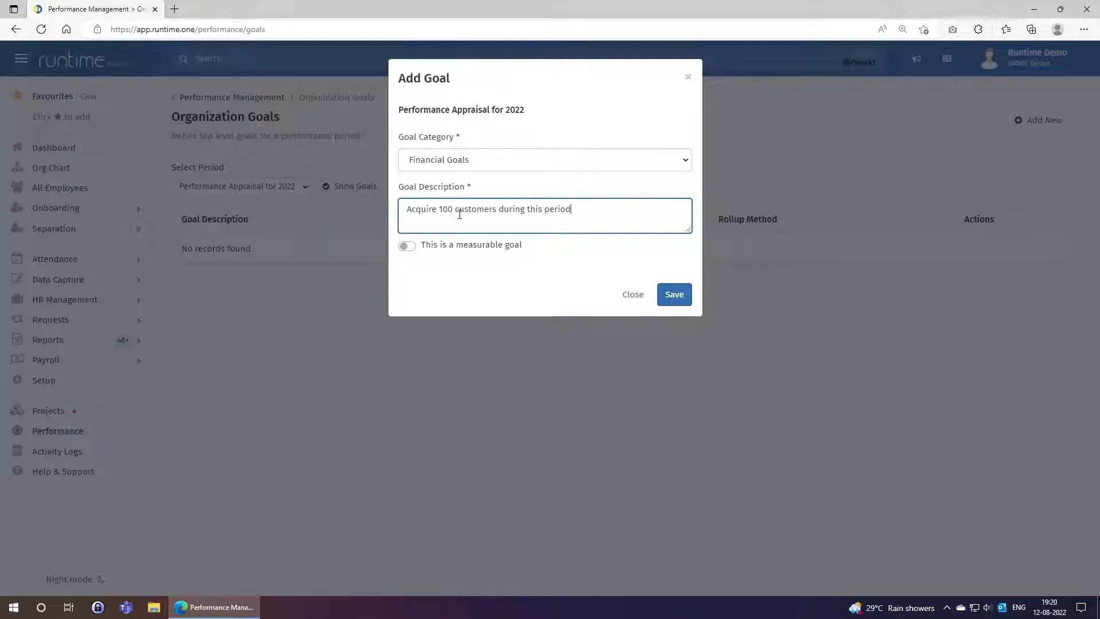
- Make the goal measurable with target value 100, unit "No. of customers", rollup method Sum and target type Higher the Better, and save it
click(407, 246)
click(450, 318)
text(100)
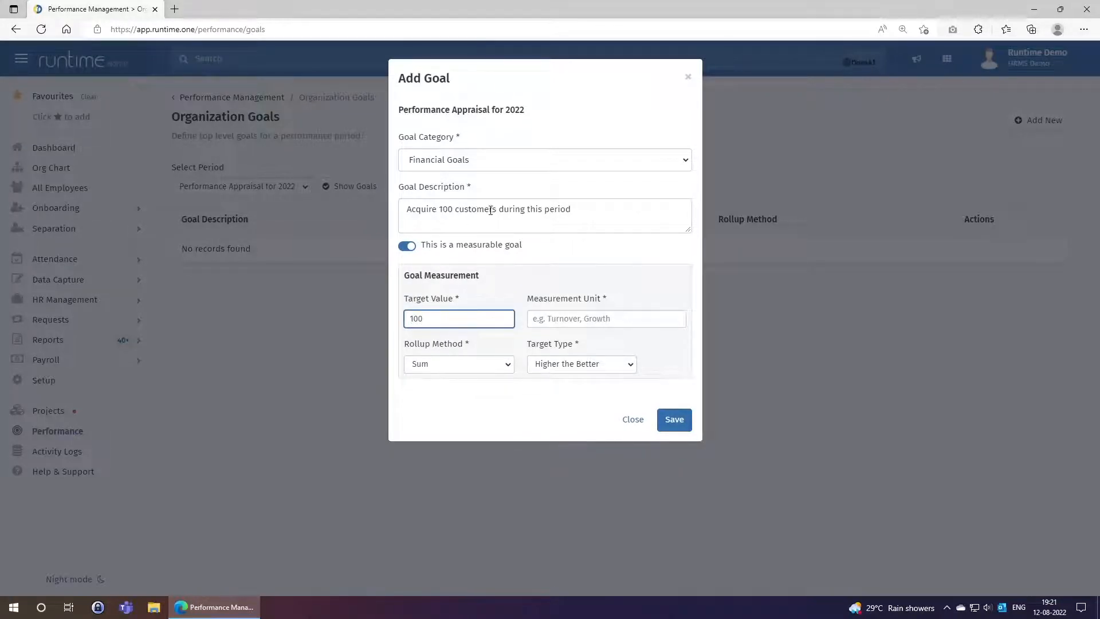
click(547, 325)
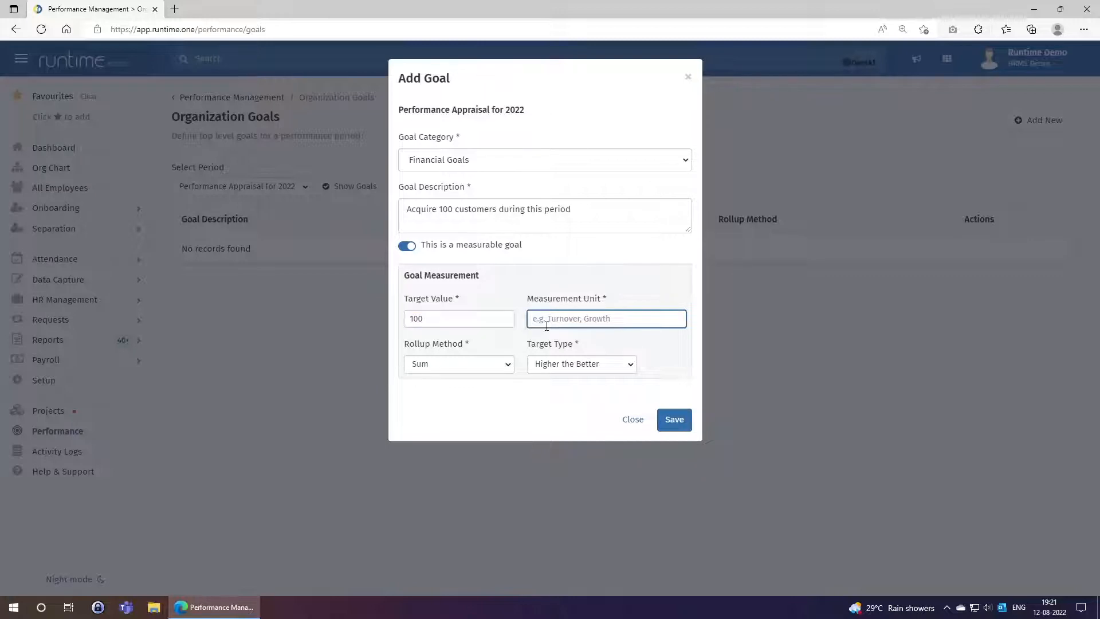
text(No. of customers)
click(474, 365)
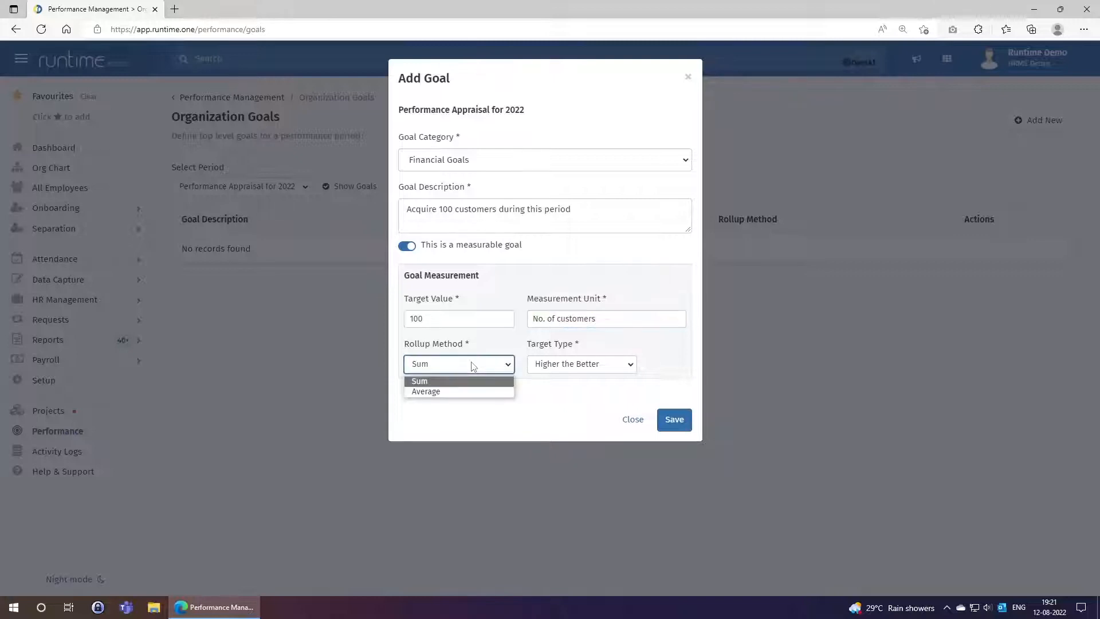
click(473, 366)
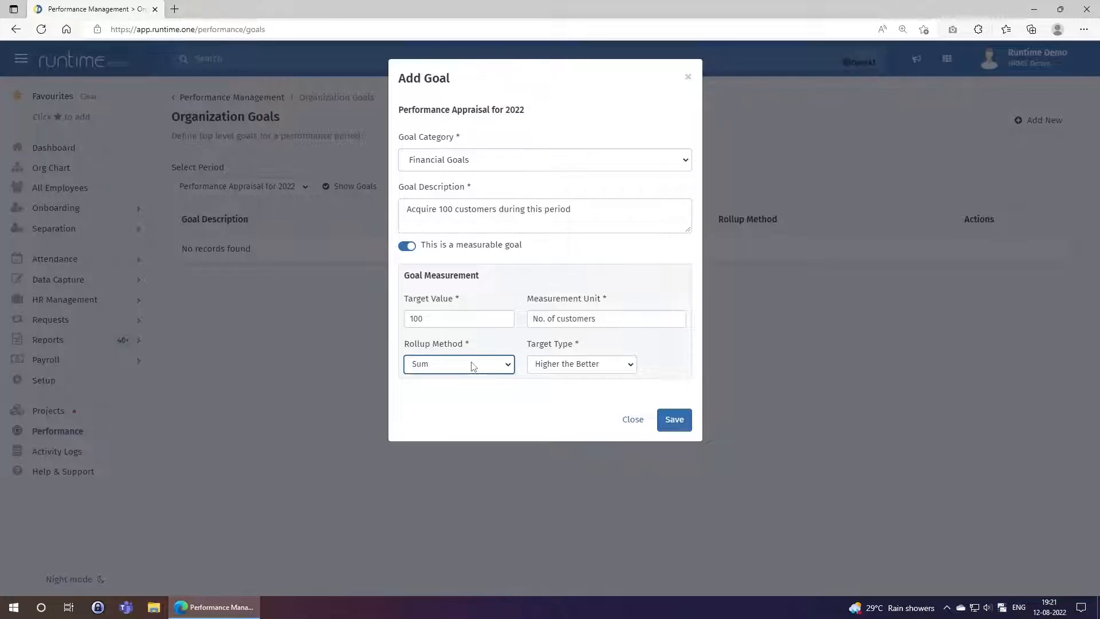
click(569, 365)
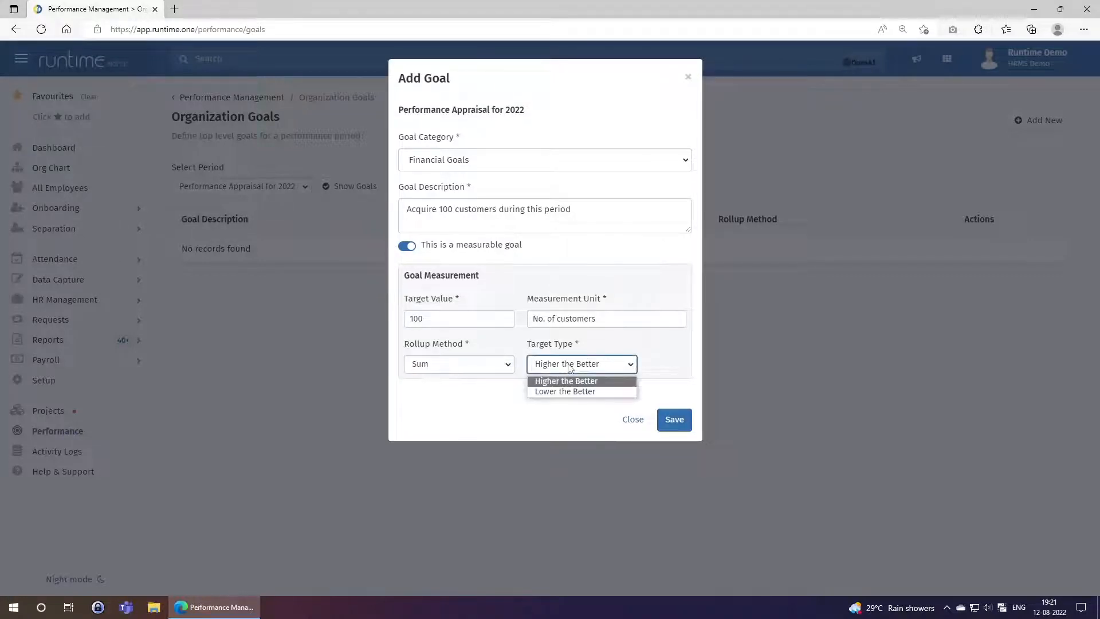
click(570, 367)
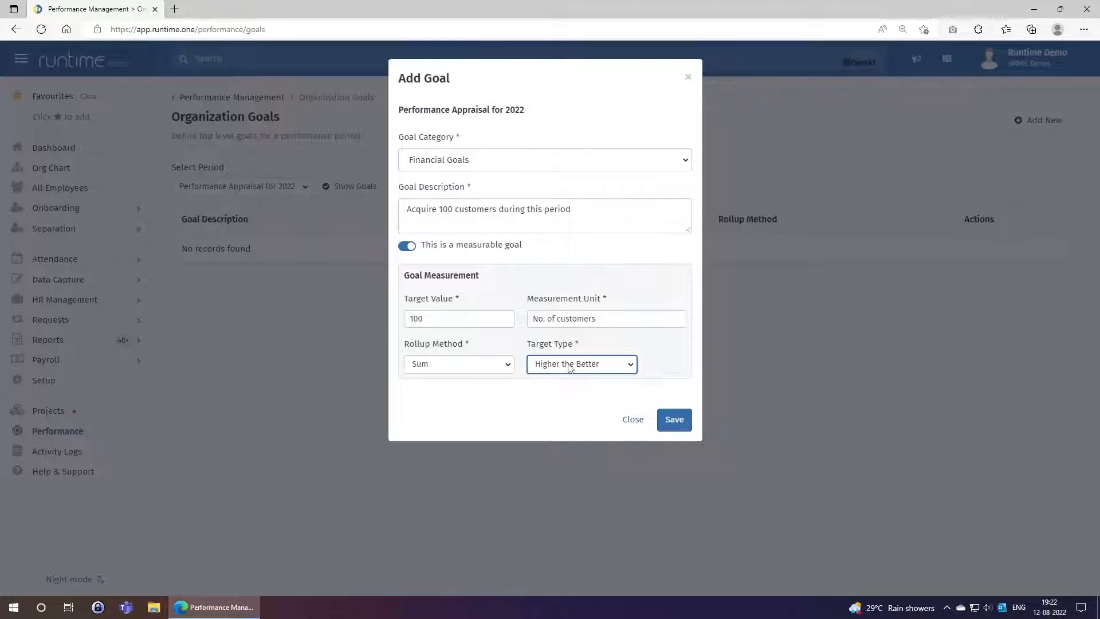
click(571, 368)
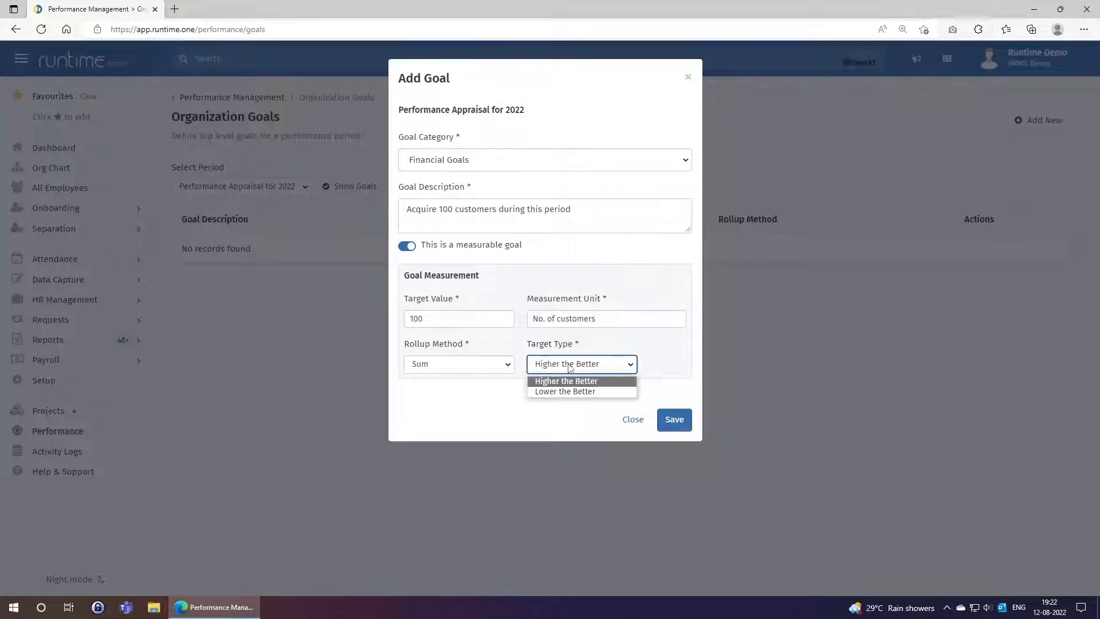
click(570, 368)
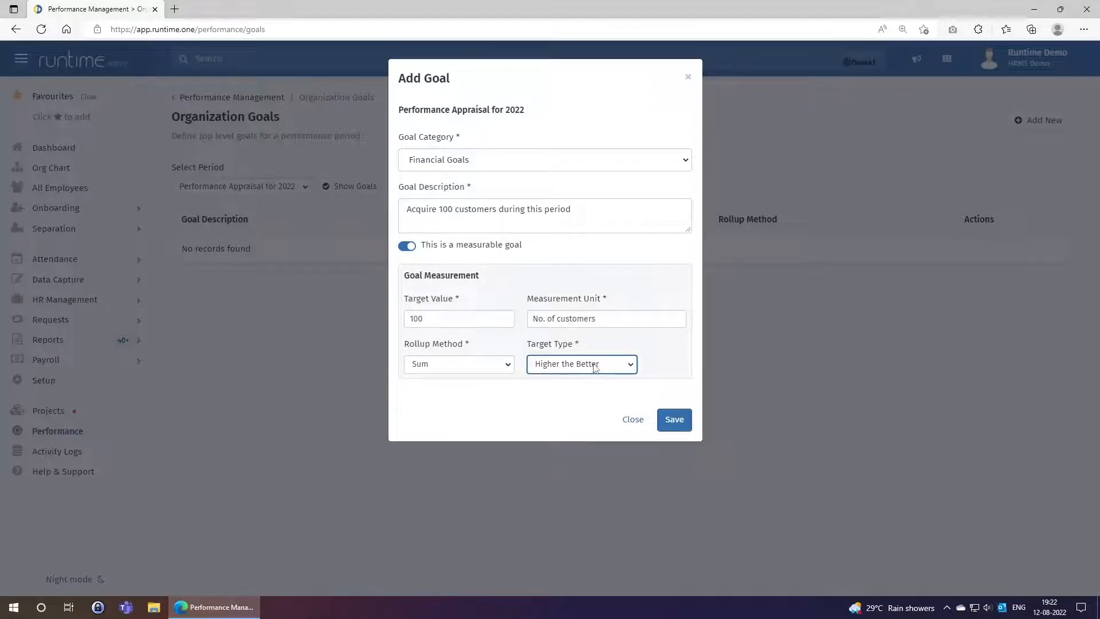
click(675, 419)
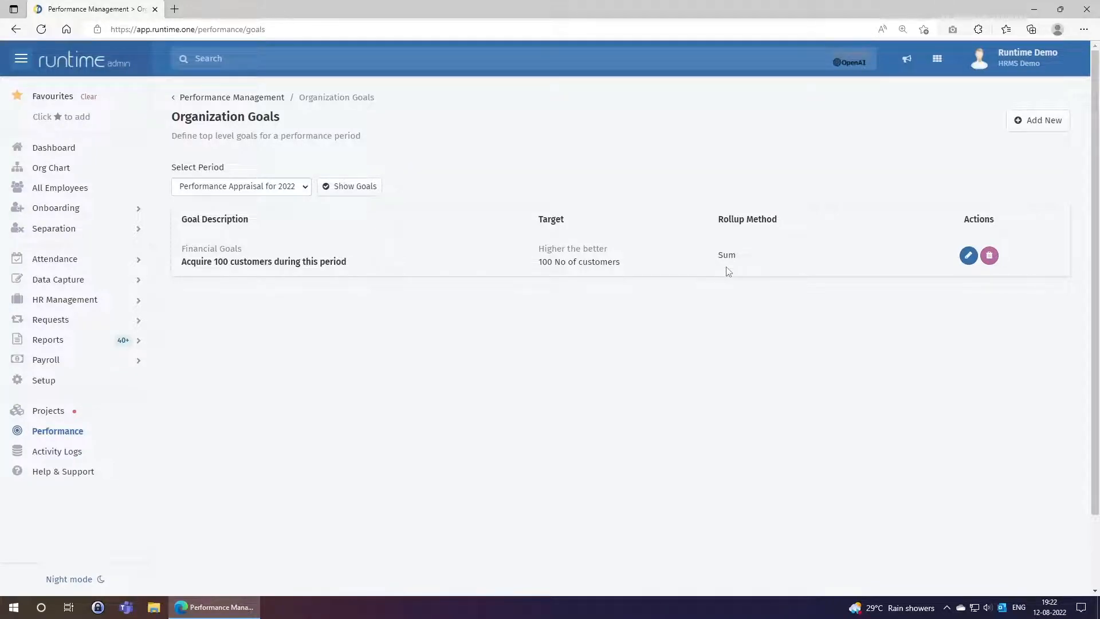
- Add a non-measurable organization goal in the Training Goals category described as "Upskill employees on people management"
click(1043, 119)
click(463, 163)
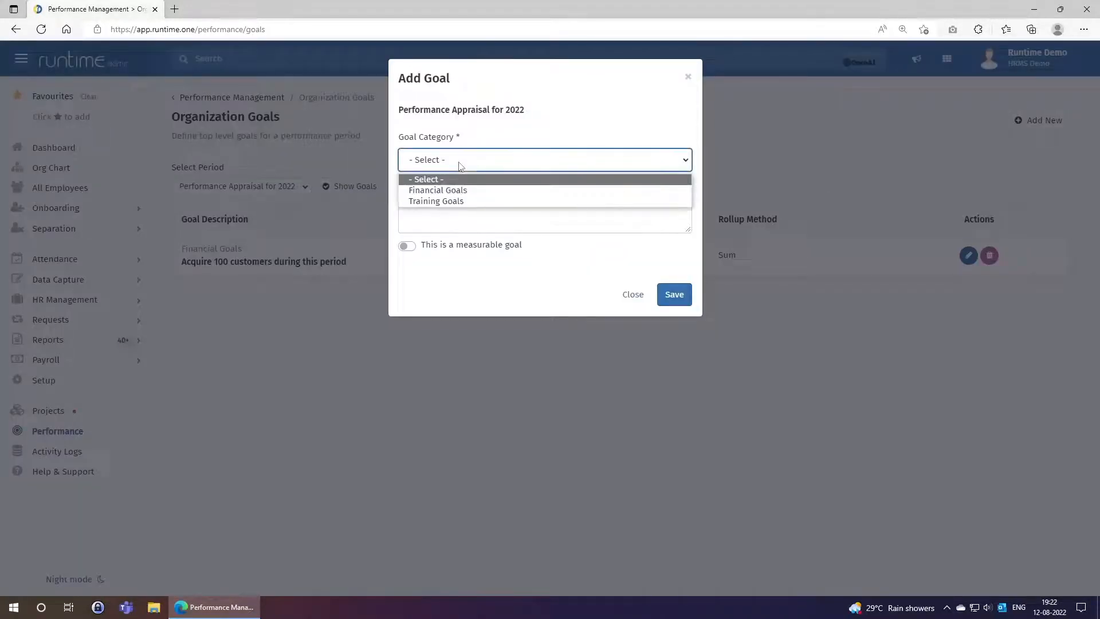
click(454, 201)
click(454, 212)
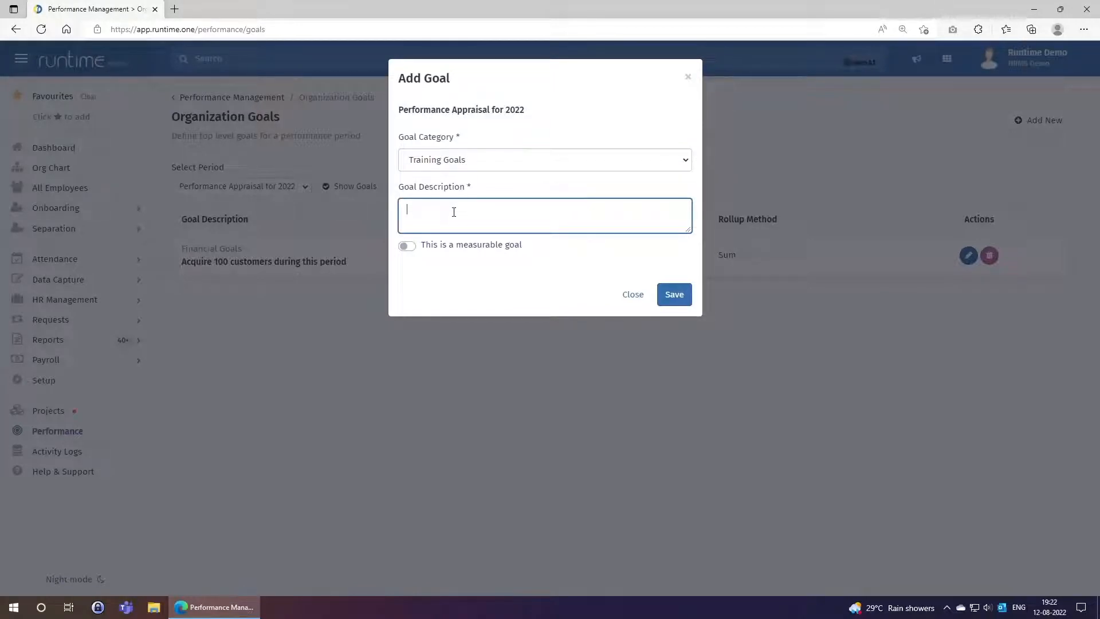
text(T)
key(BackSpace)
text(Upskill employees on people management)
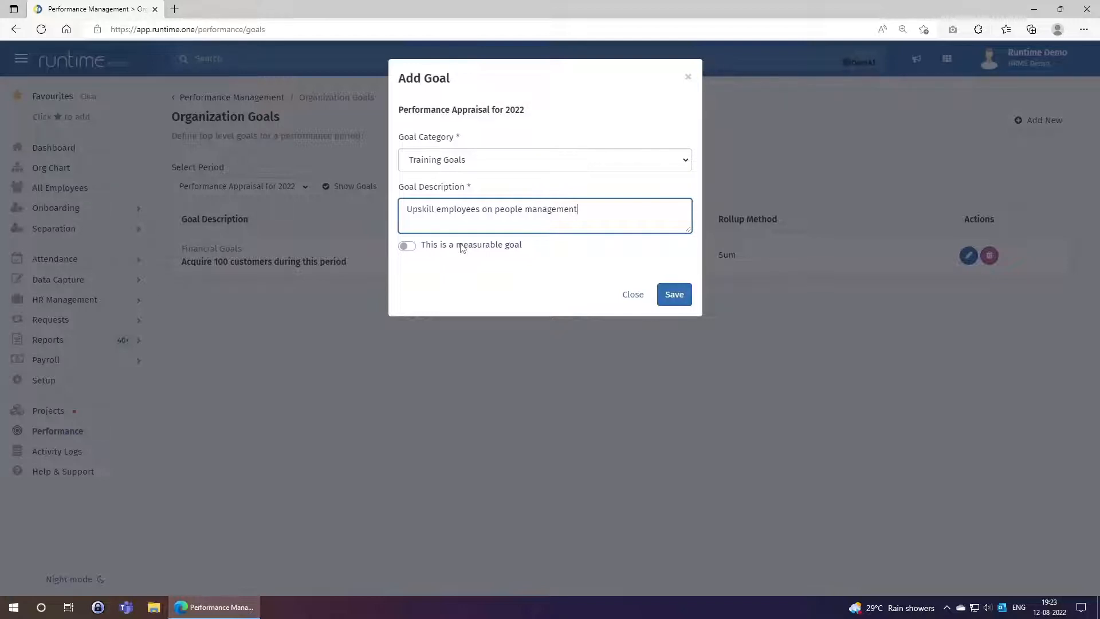
click(678, 300)
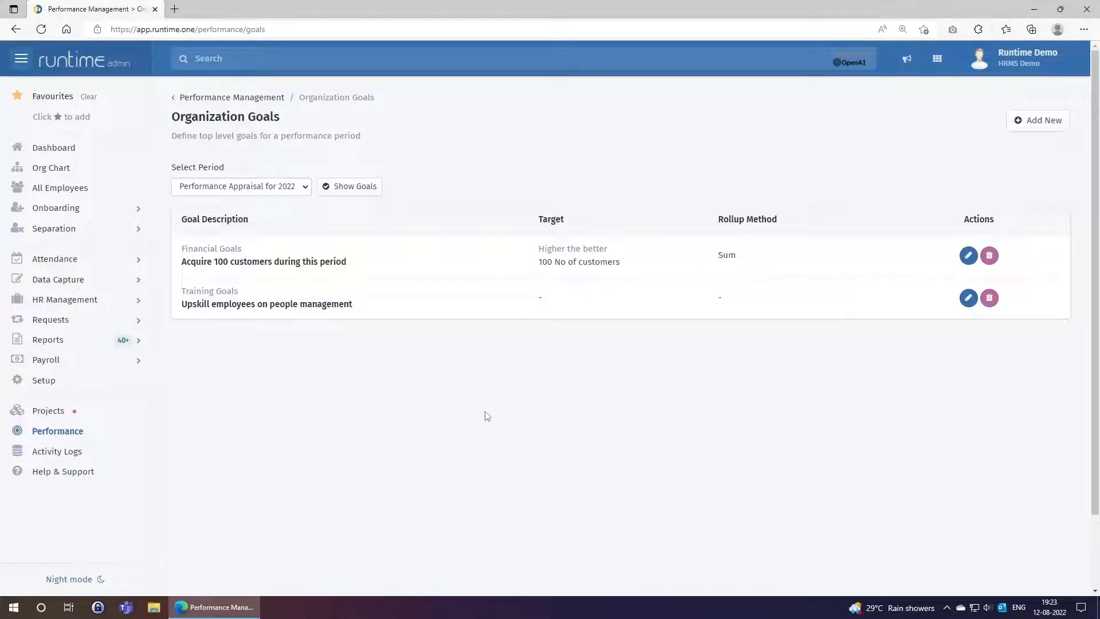
- Turn on submission for the performance period "Performance Appraisal for 2022"
click(256, 99)
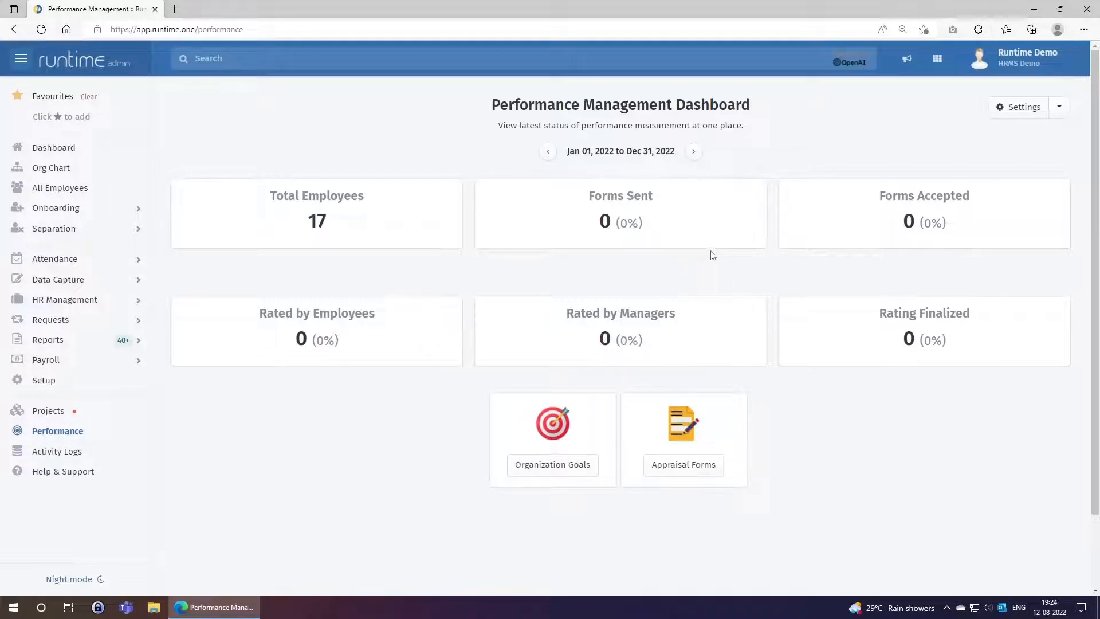
click(1060, 109)
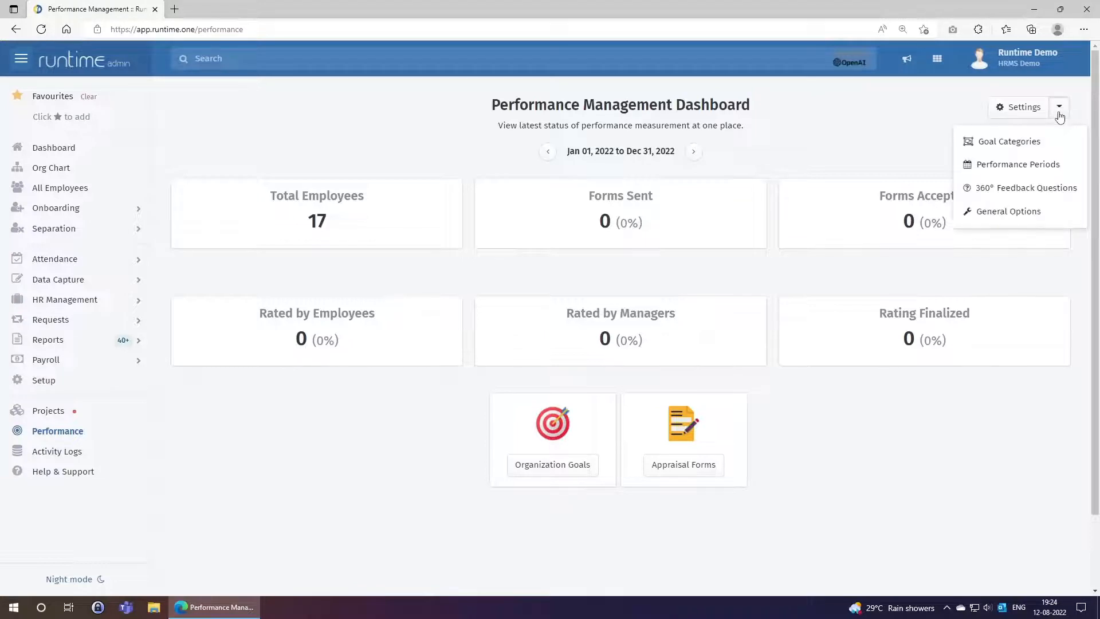
click(1023, 166)
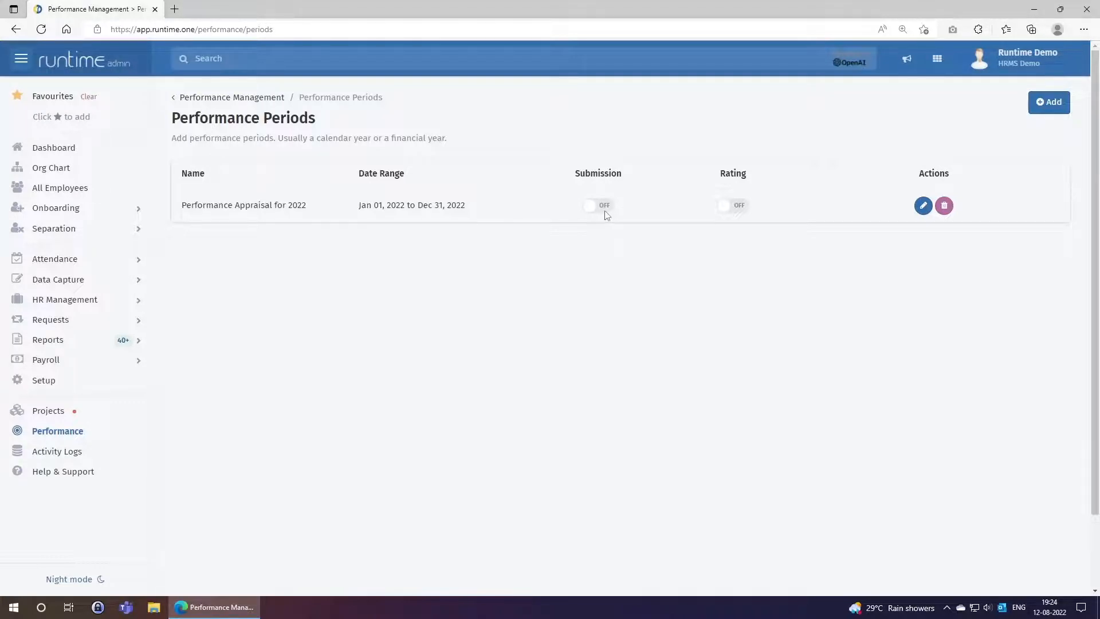
click(605, 211)
click(685, 156)
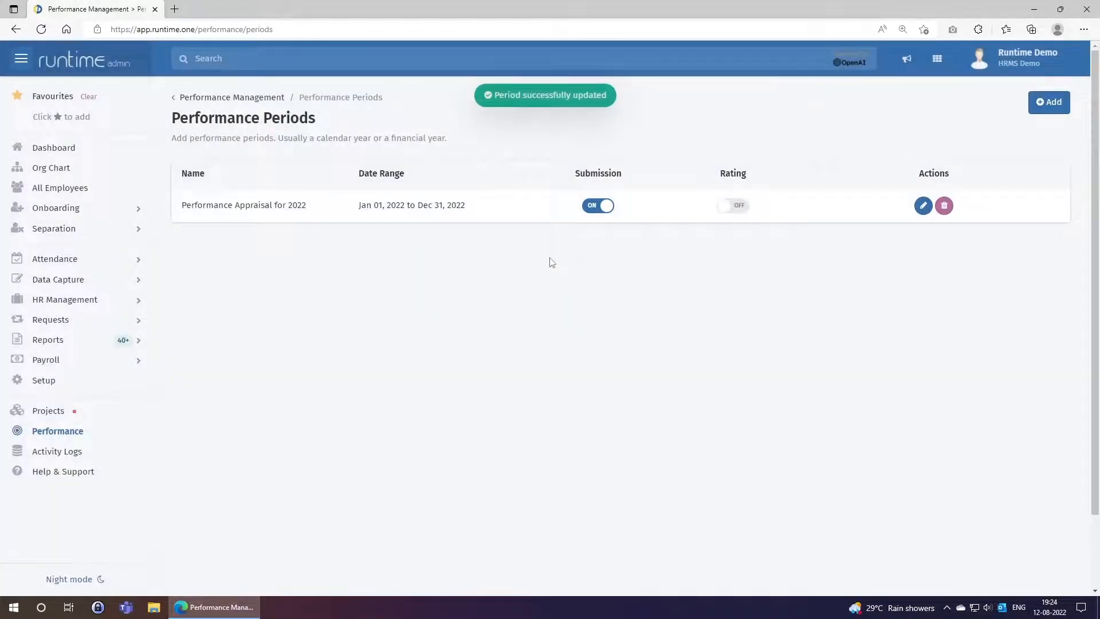
drag(356, 206, 469, 212)
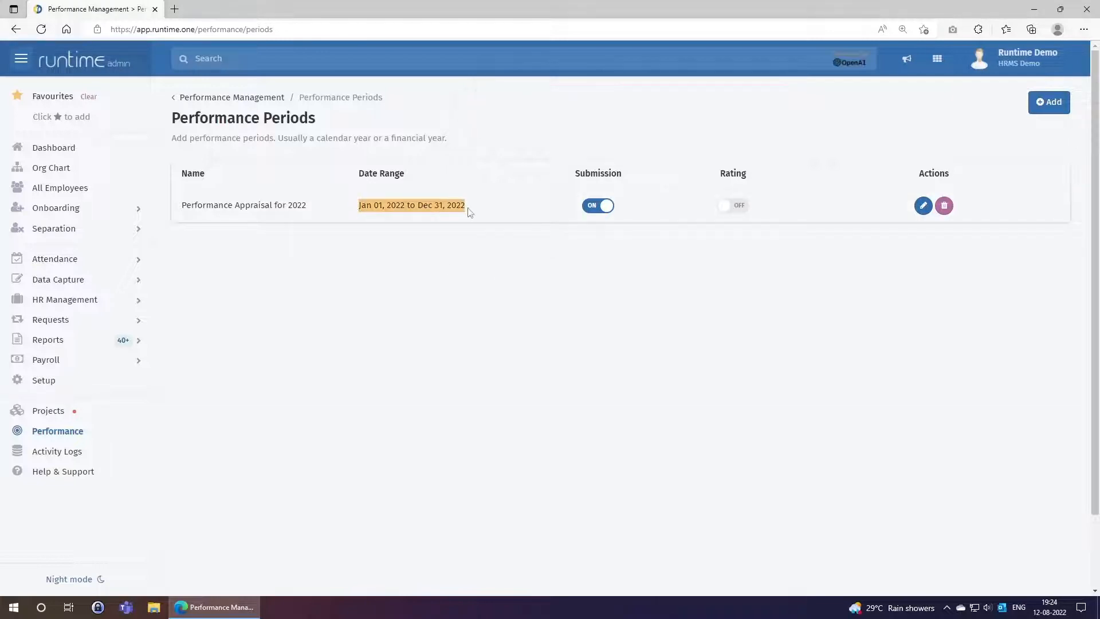
click(455, 236)
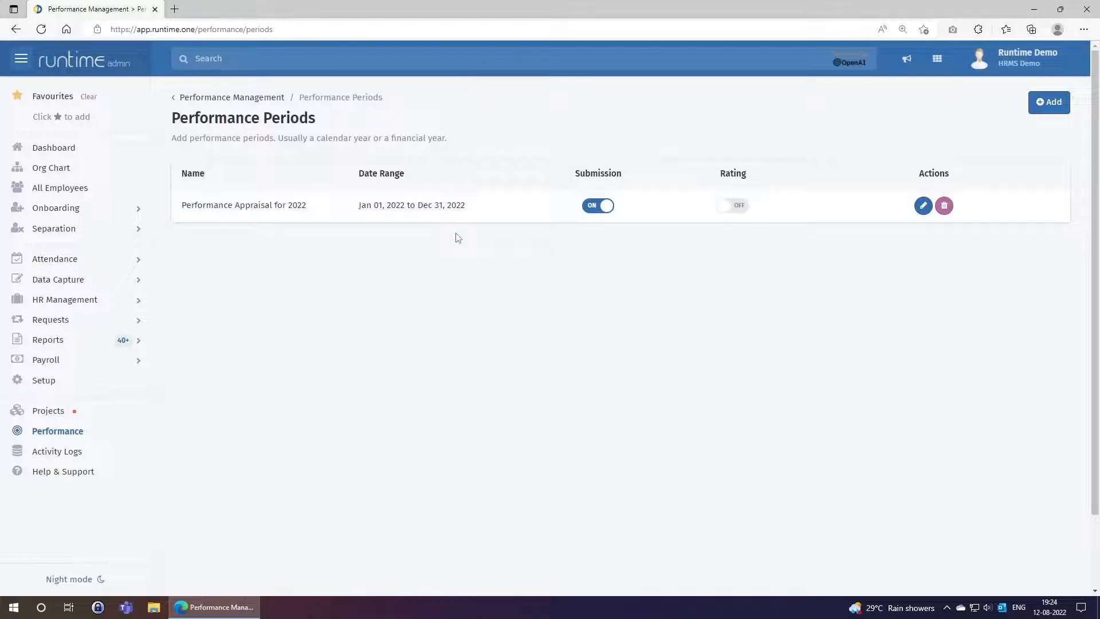
click(63, 360)
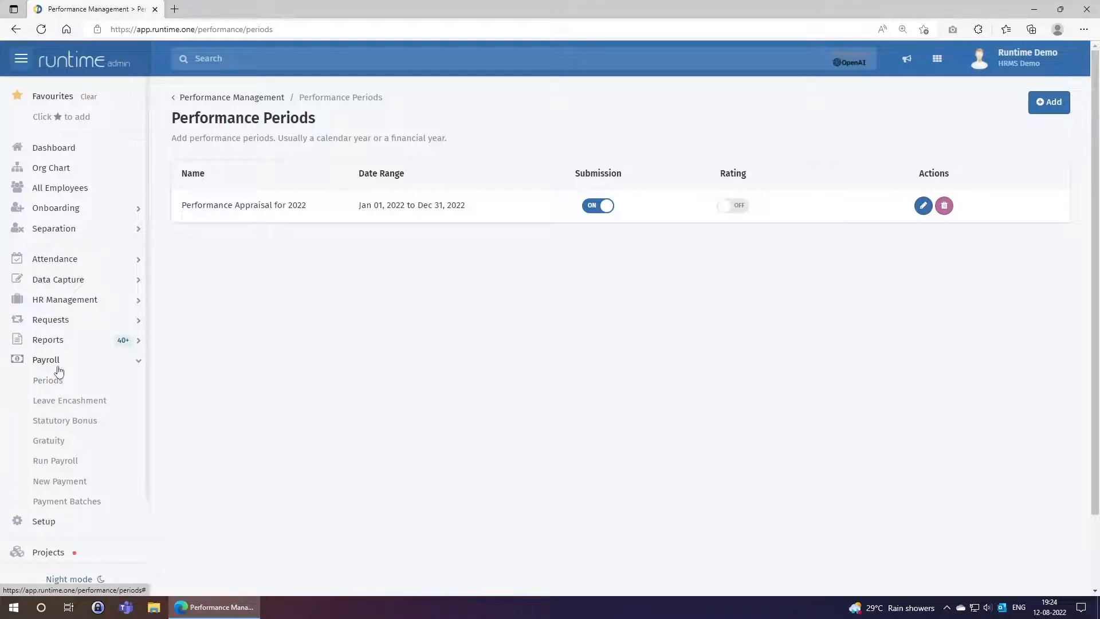
click(59, 367)
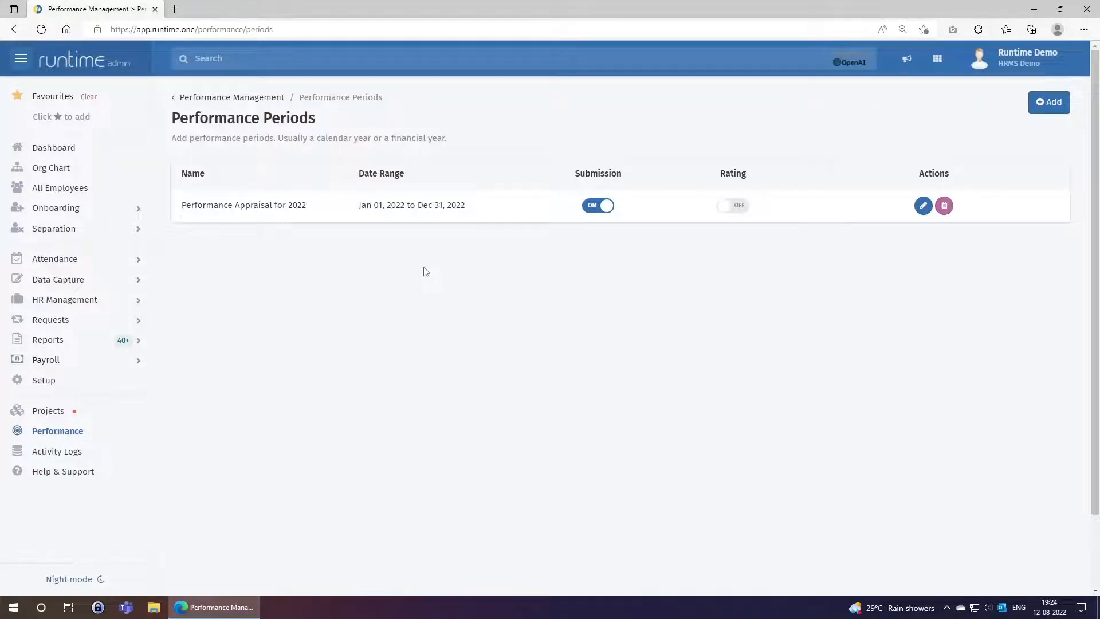
- Return to the Performance Management Dashboard and check which performance period it covers
click(245, 103)
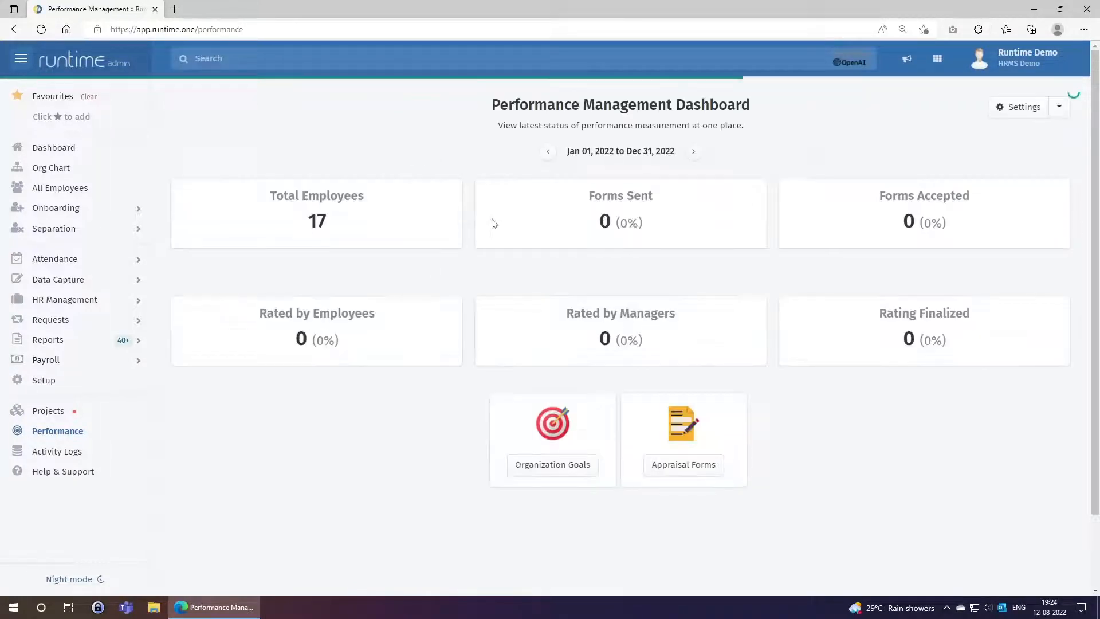
drag(569, 152, 681, 152)
click(643, 206)
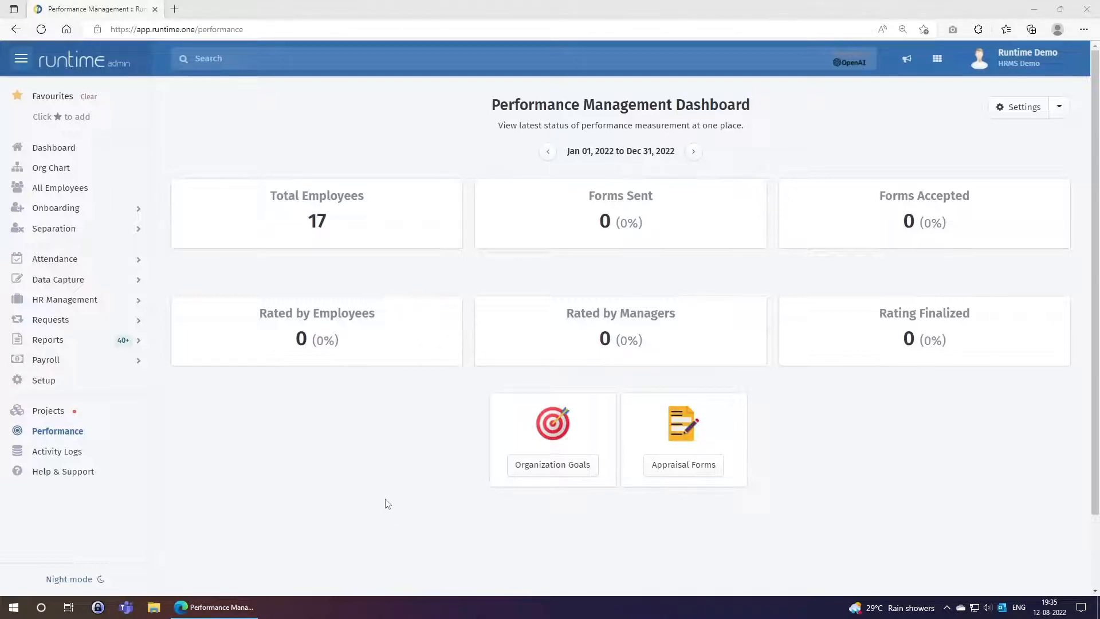
- Examine the organization chart from the President & CEO through the Assistant Vice President's and manager's reportees, and return to the highest level
click(53, 173)
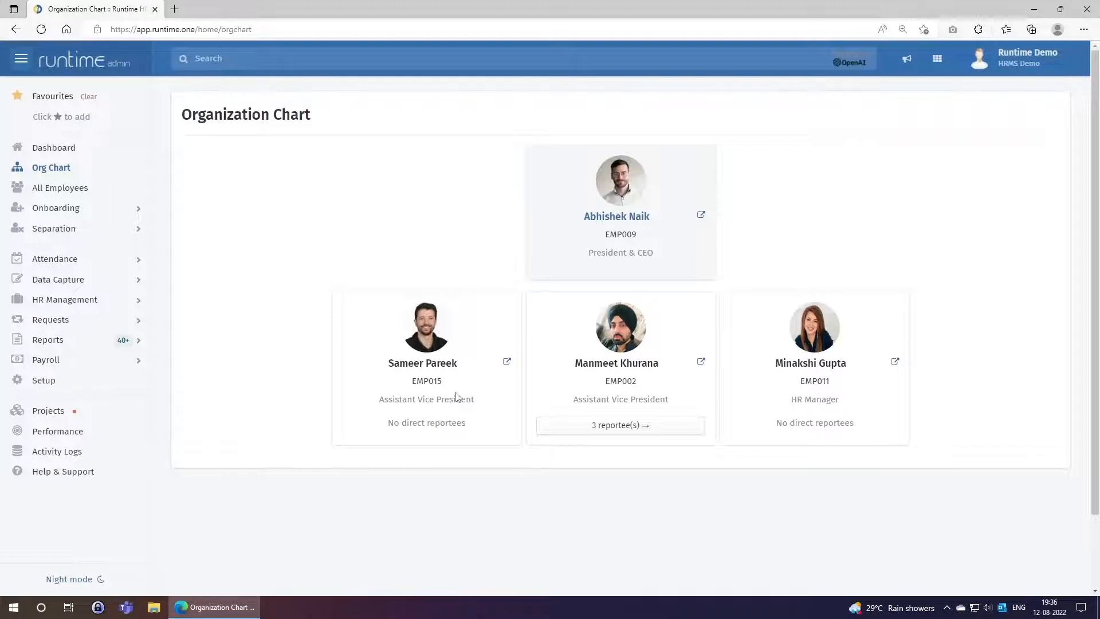
drag(589, 252, 657, 267)
click(658, 267)
drag(575, 400, 667, 400)
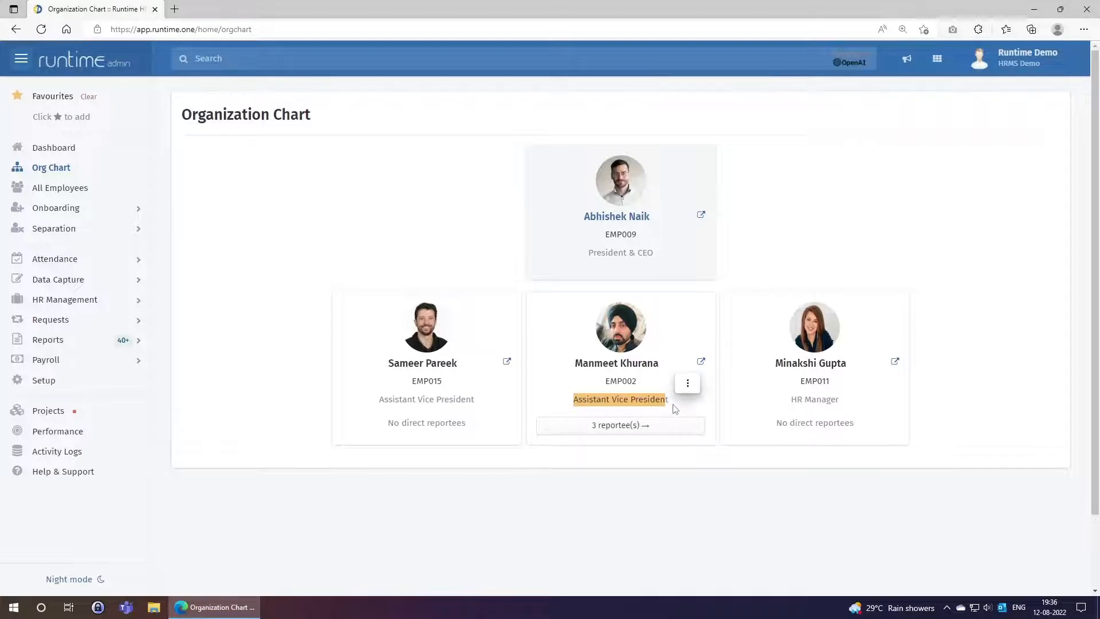
click(608, 404)
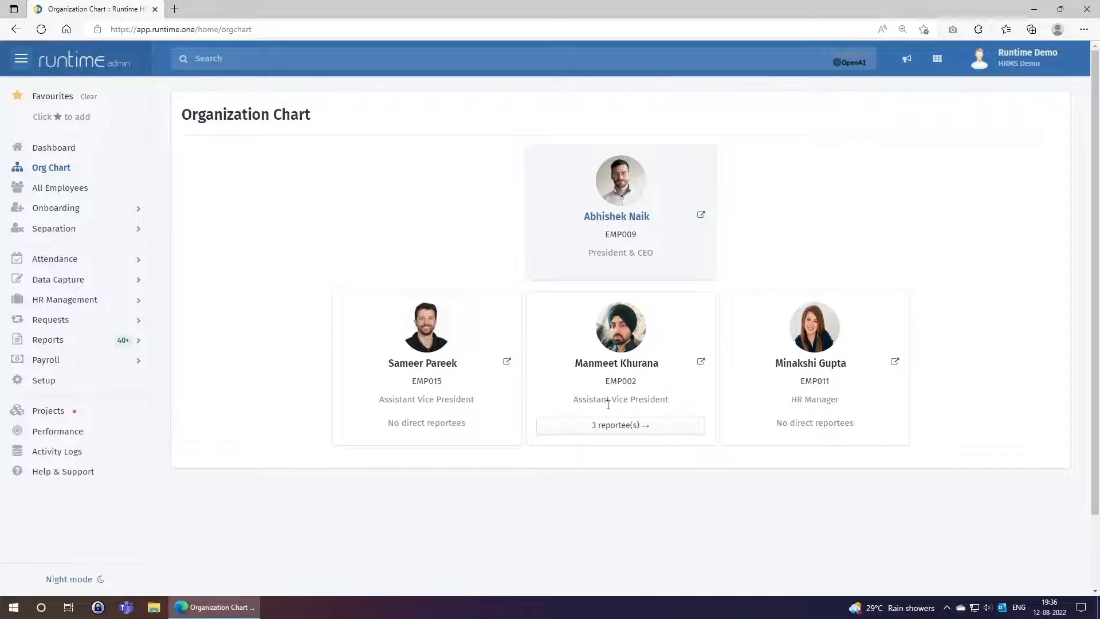
click(629, 427)
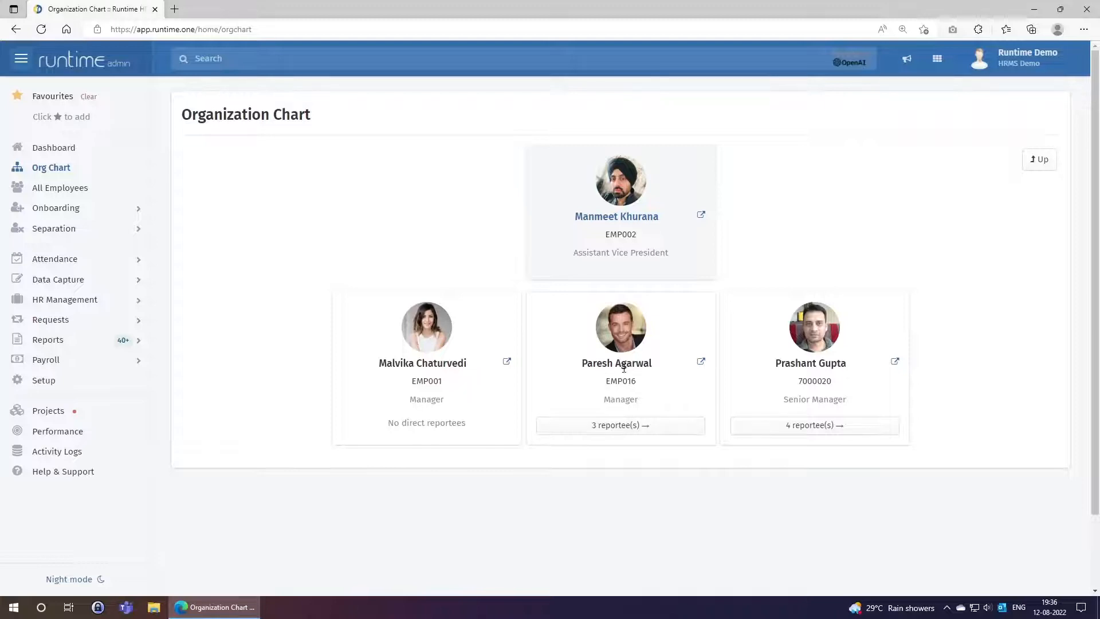
click(608, 429)
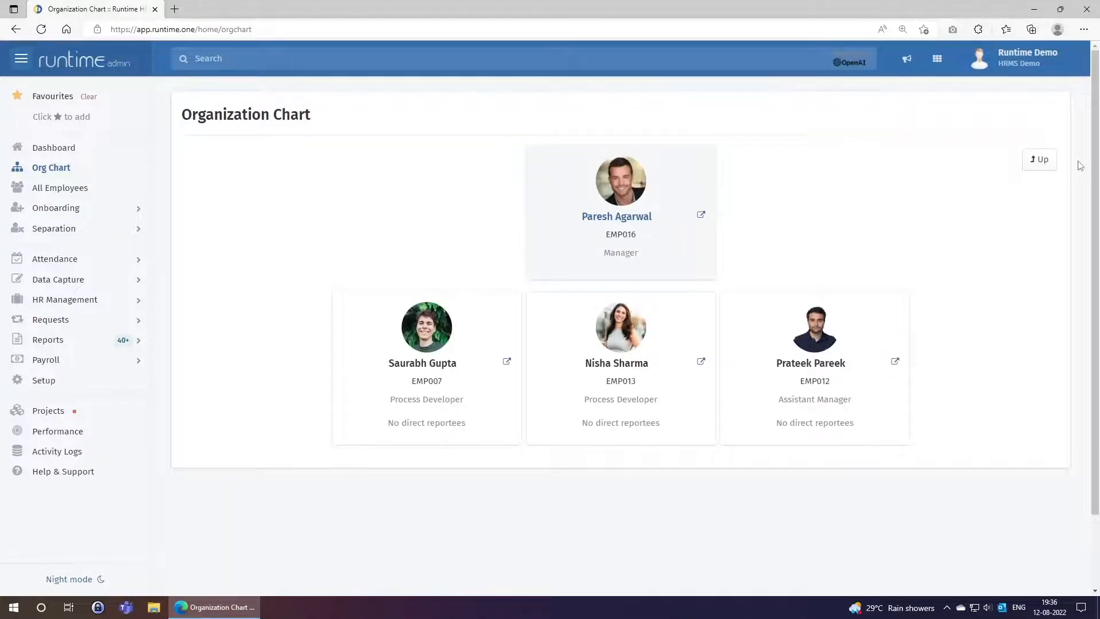
click(1036, 163)
click(1035, 163)
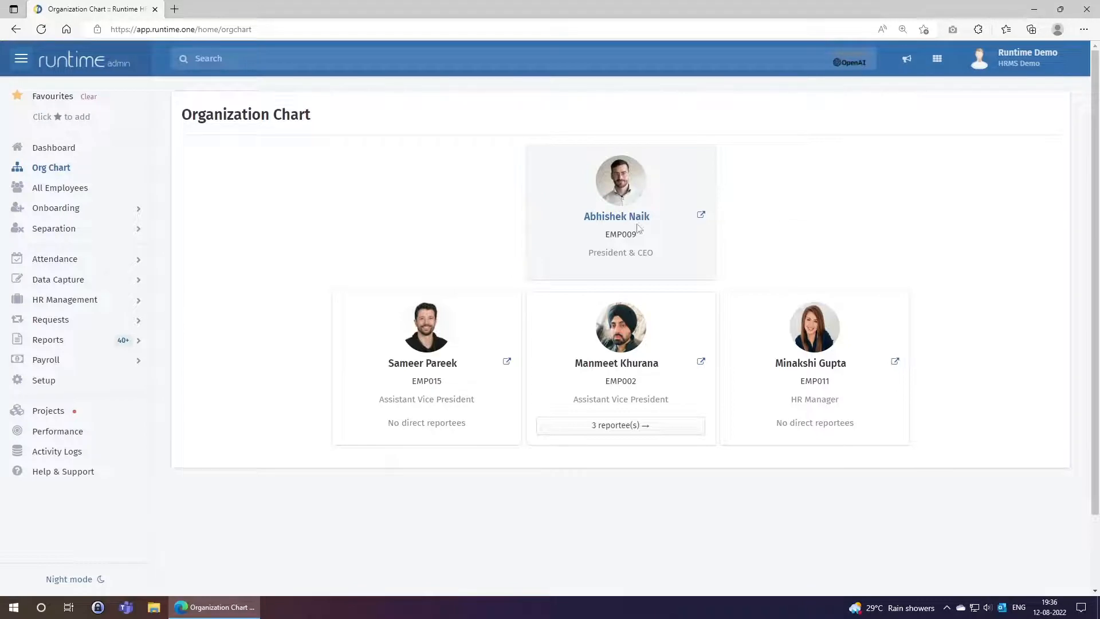
- Show the appraisal forms of all locations and departments for "Performance Appraisal for 2022" and review each employee's form status
click(64, 431)
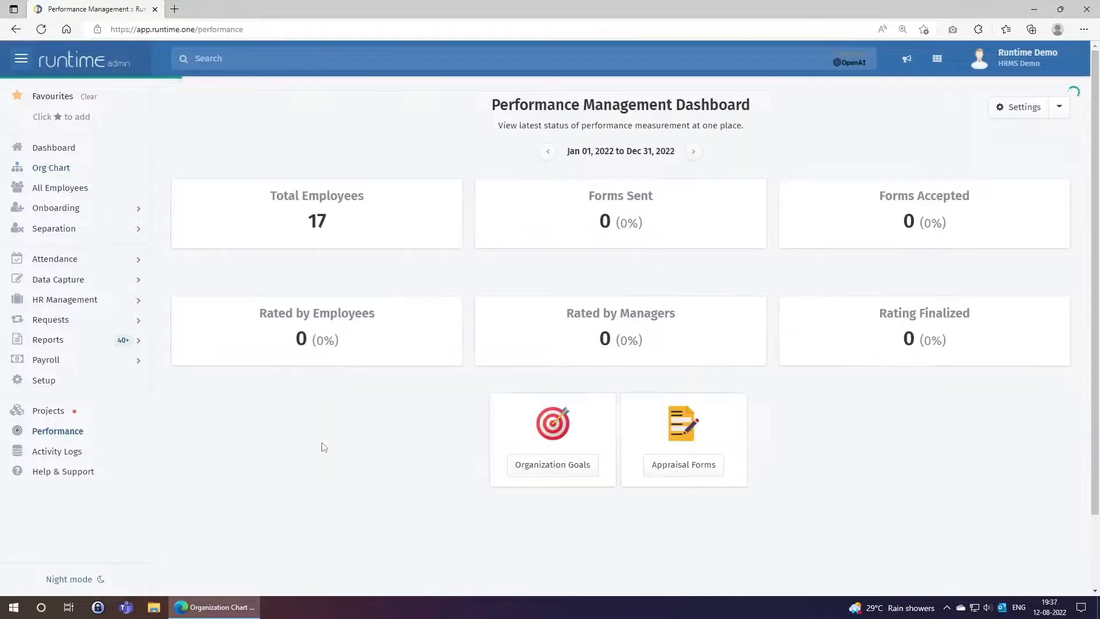
click(681, 466)
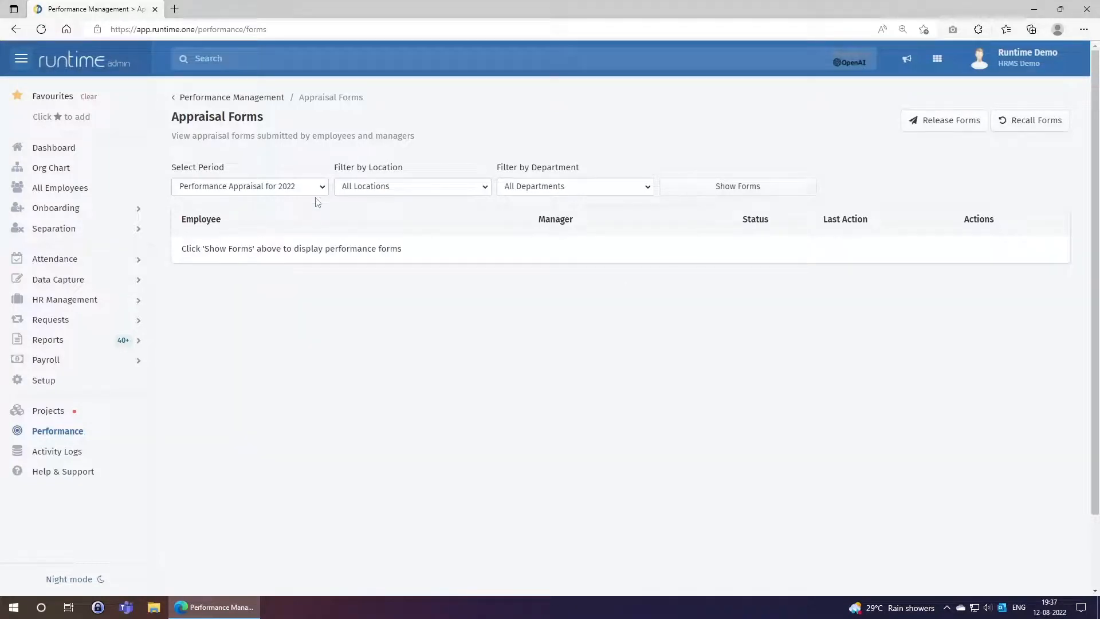
click(683, 195)
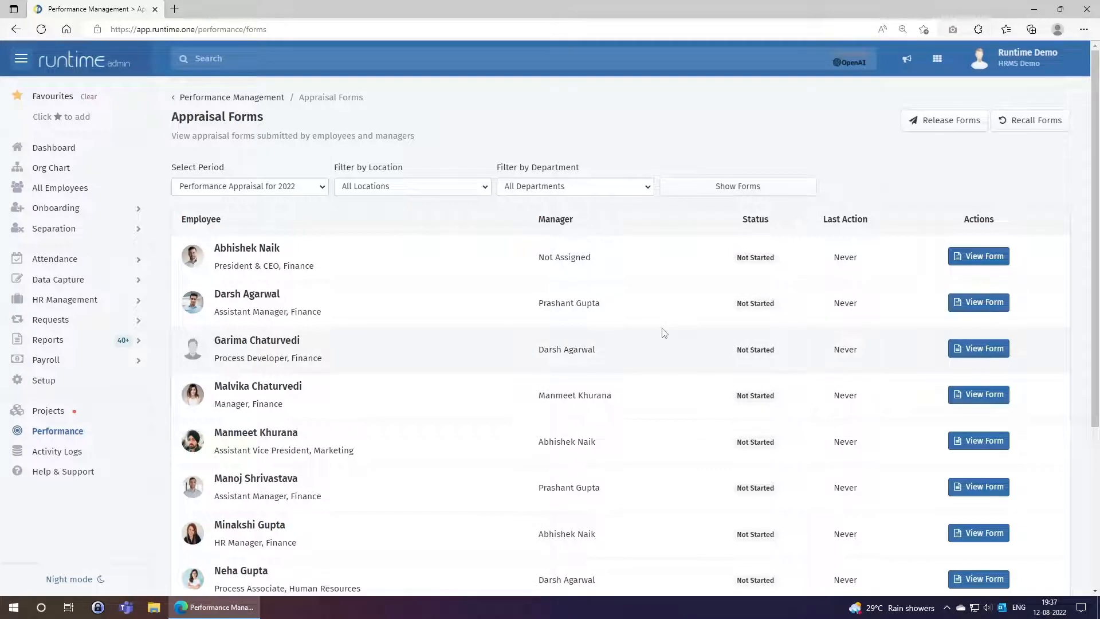
scroll(664, 333, down, 3)
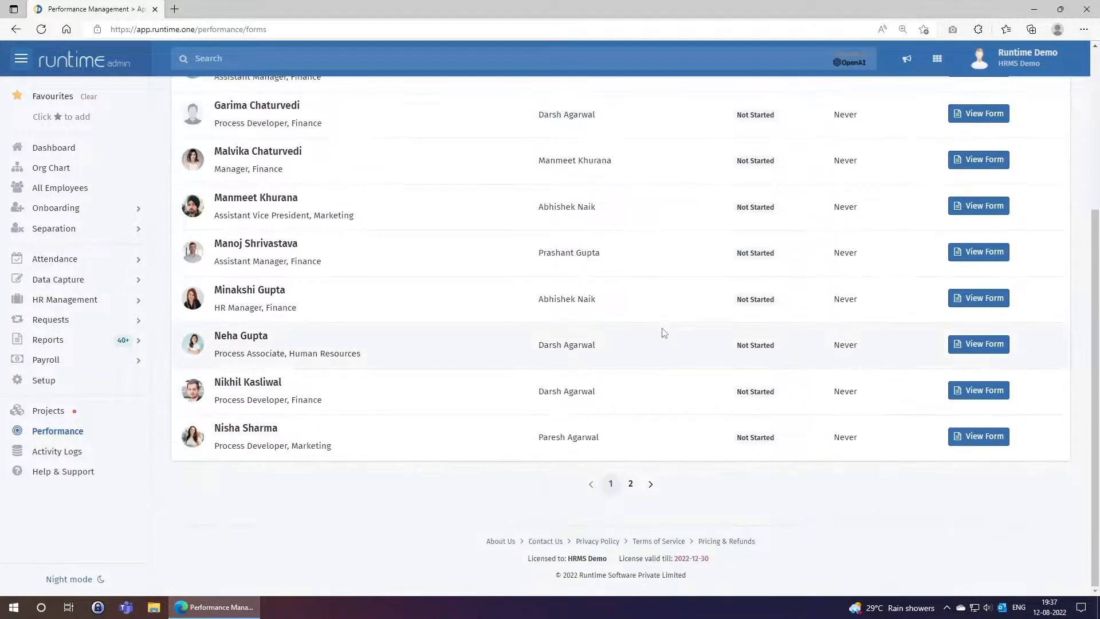
scroll(664, 330, up, 2)
drag(737, 190, 776, 191)
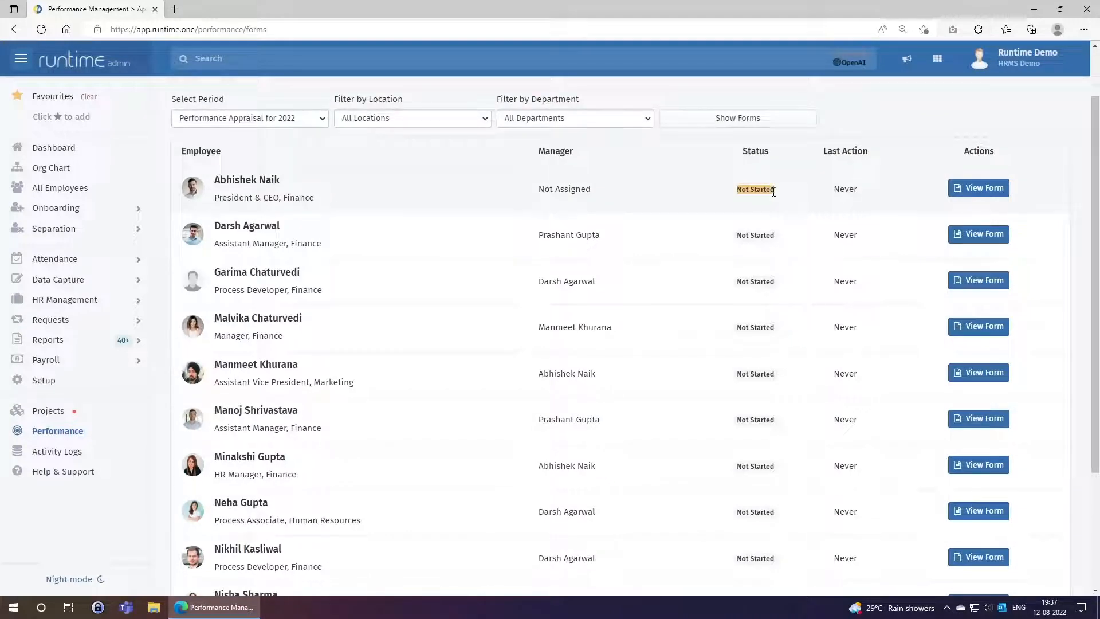
click(755, 253)
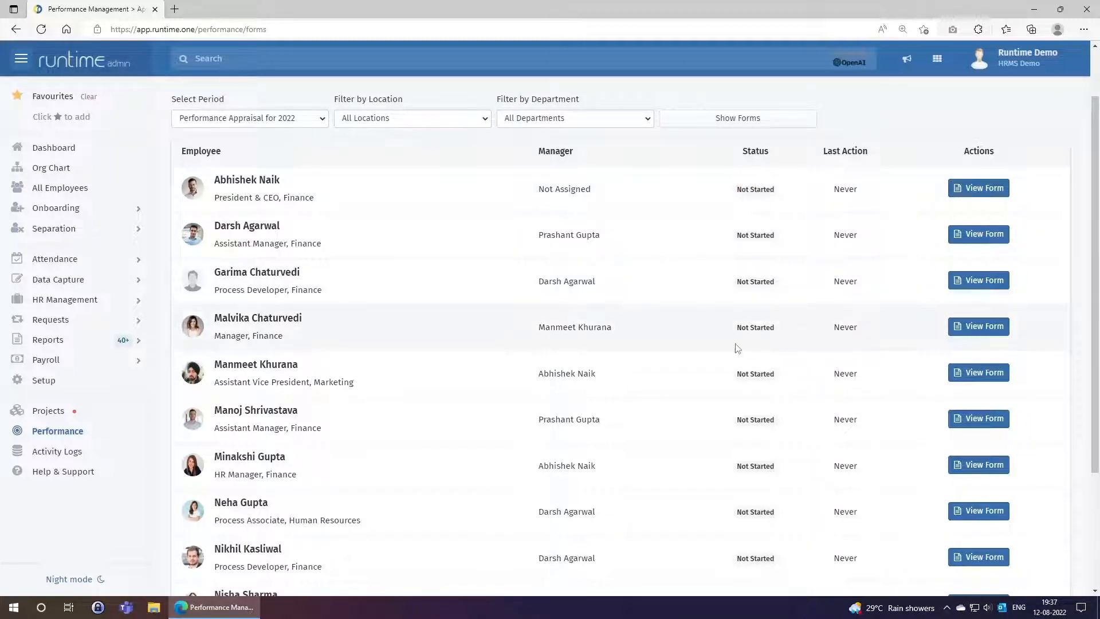
scroll(737, 349, down, 3)
scroll(738, 349, up, 4)
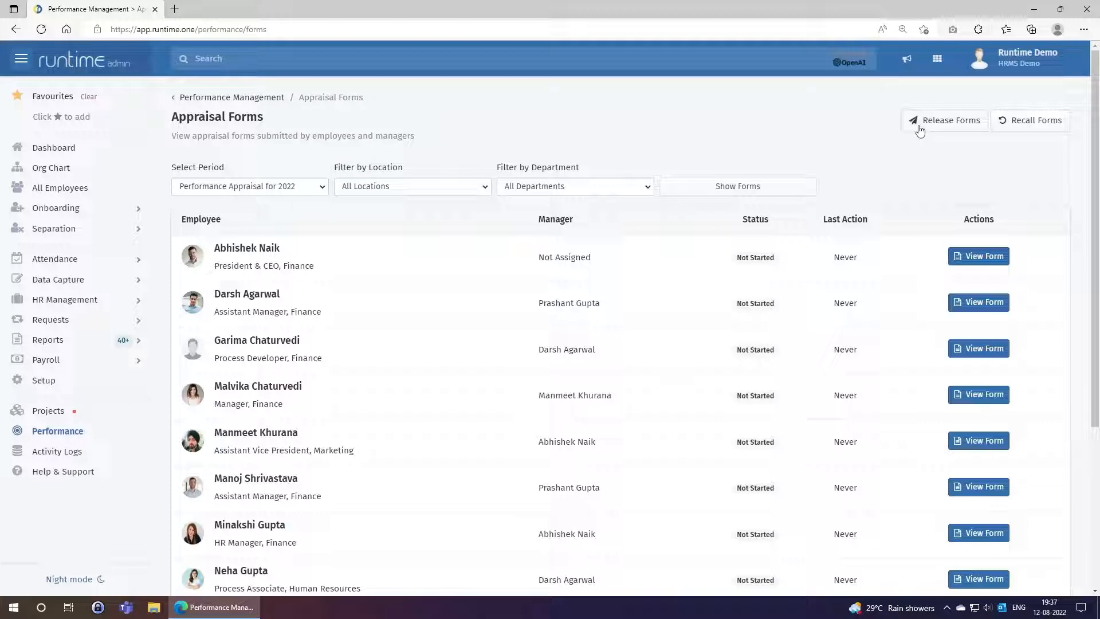
- Release the 2022 performance appraisal forms to the President & CEO designation
click(945, 120)
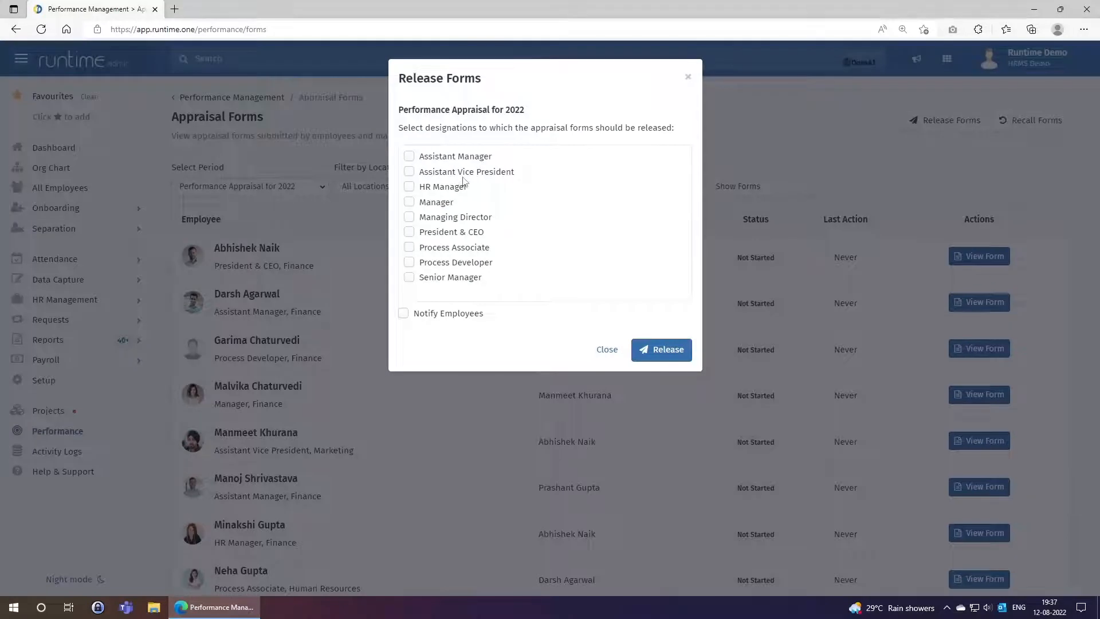
click(438, 233)
click(439, 322)
click(438, 319)
click(686, 355)
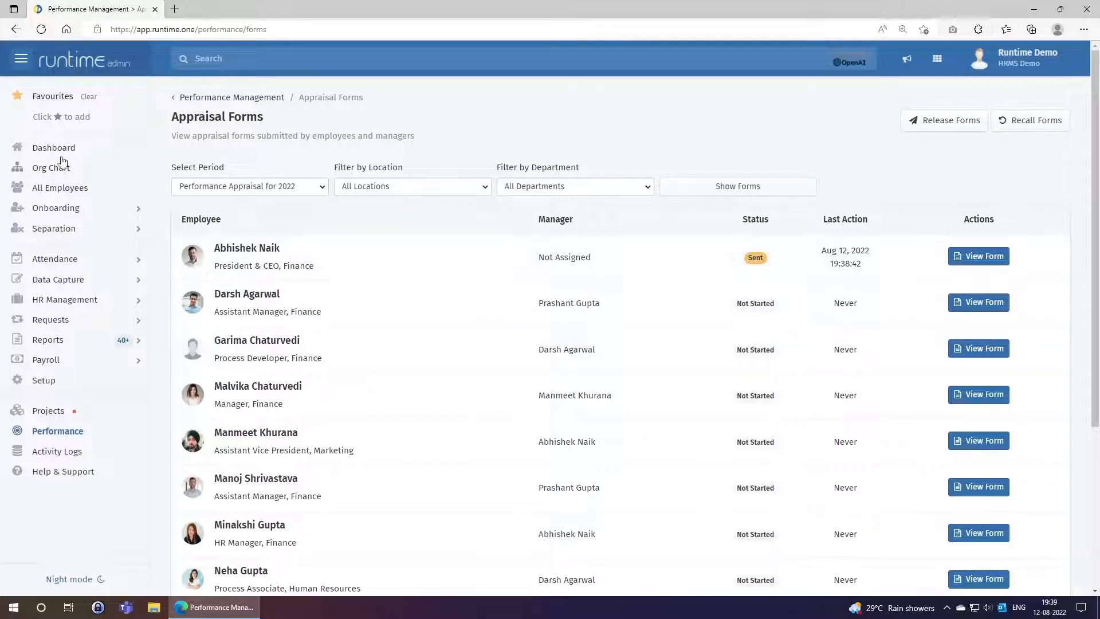
- Review in the organization chart which employees report directly to the President & CEO
click(62, 175)
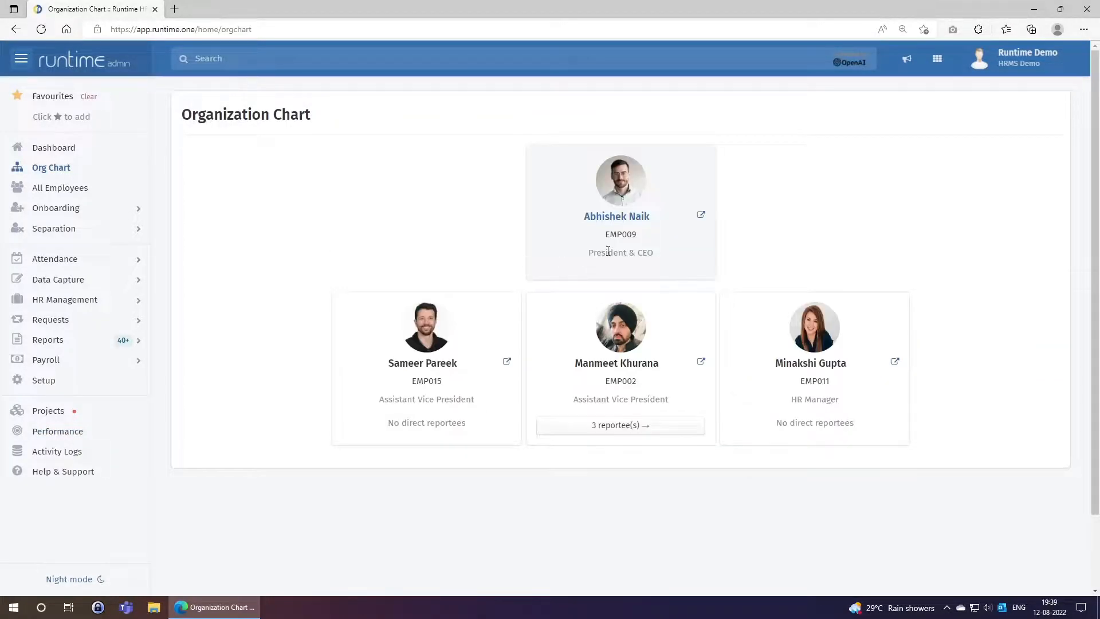
drag(591, 217, 655, 221)
click(629, 253)
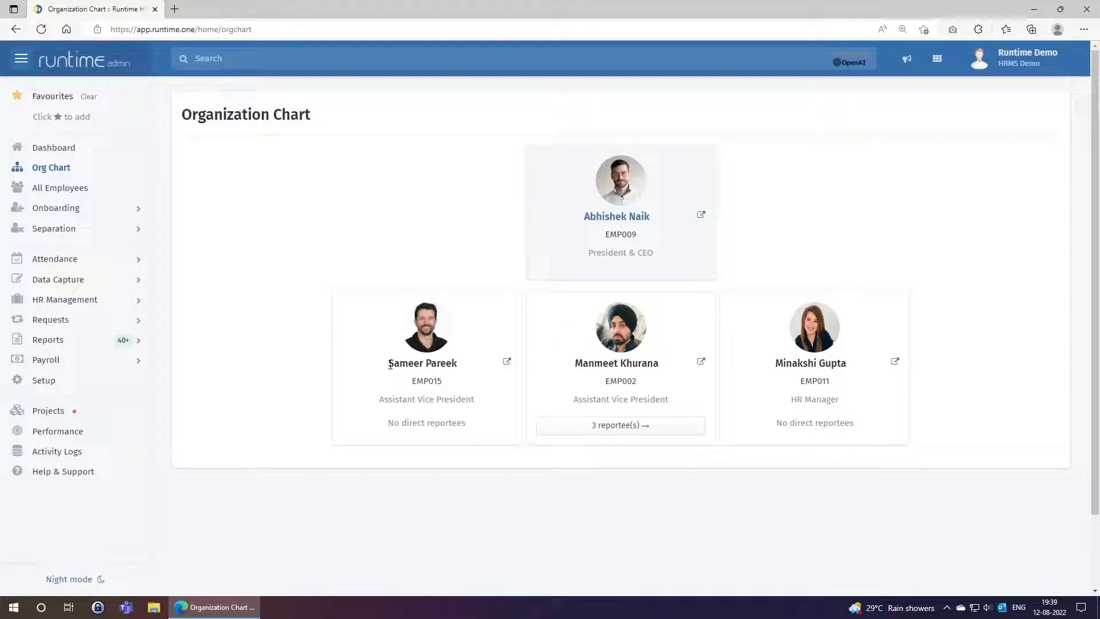
drag(390, 365, 458, 364)
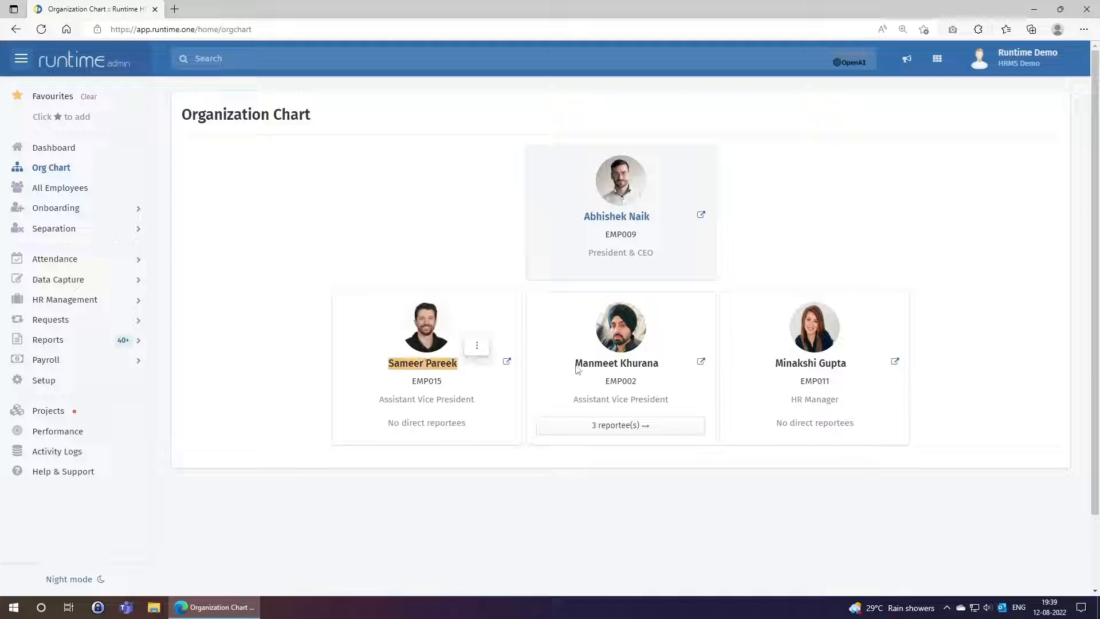
drag(576, 365, 663, 368)
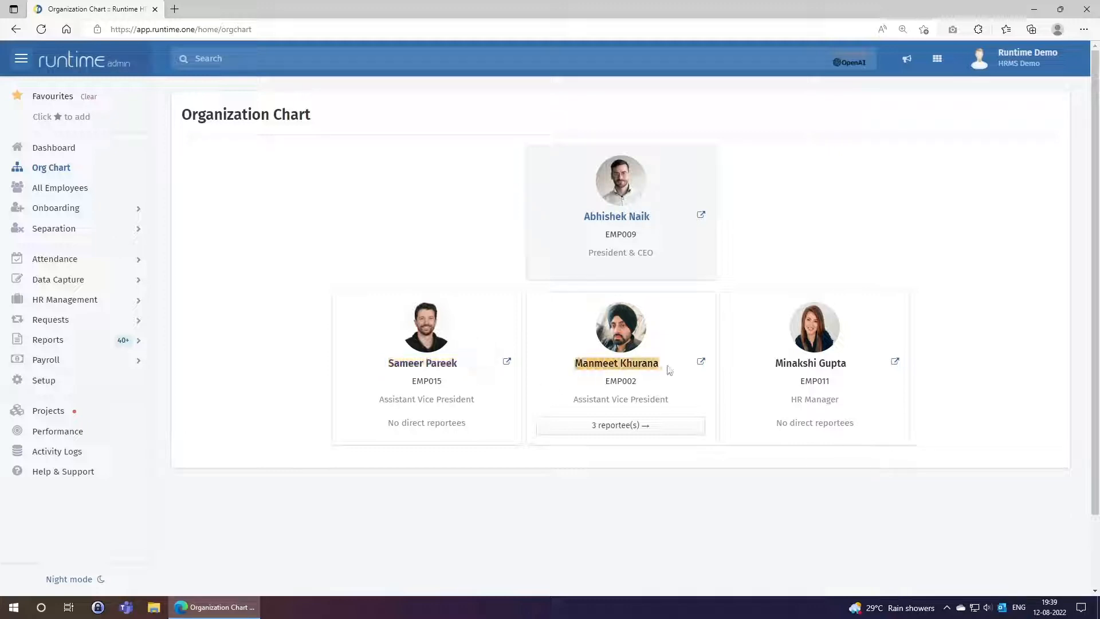
click(626, 395)
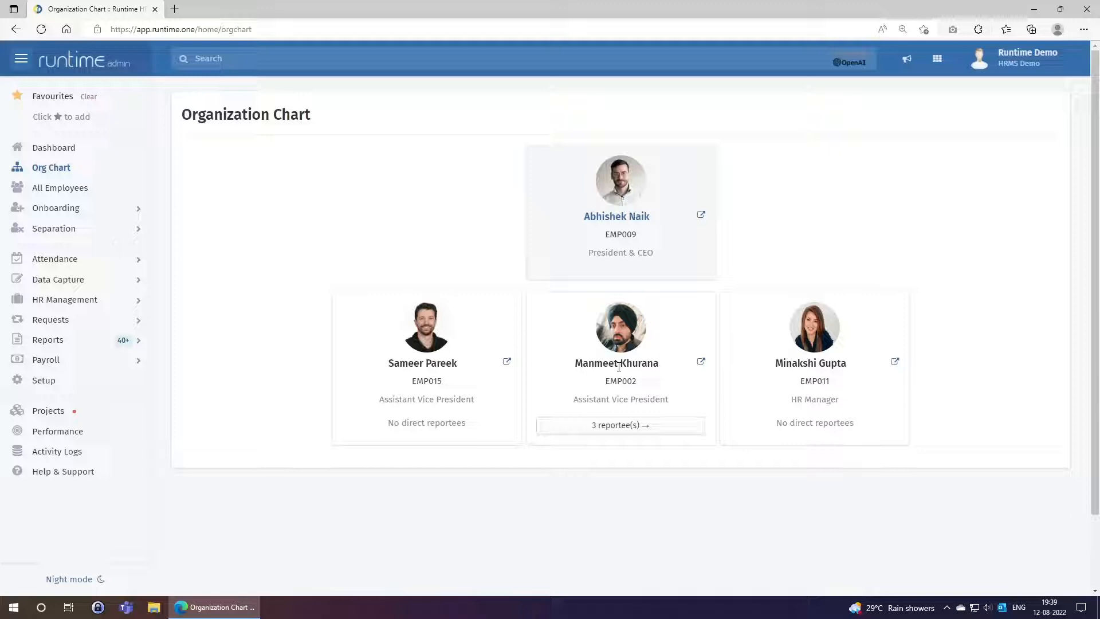
drag(582, 218, 655, 215)
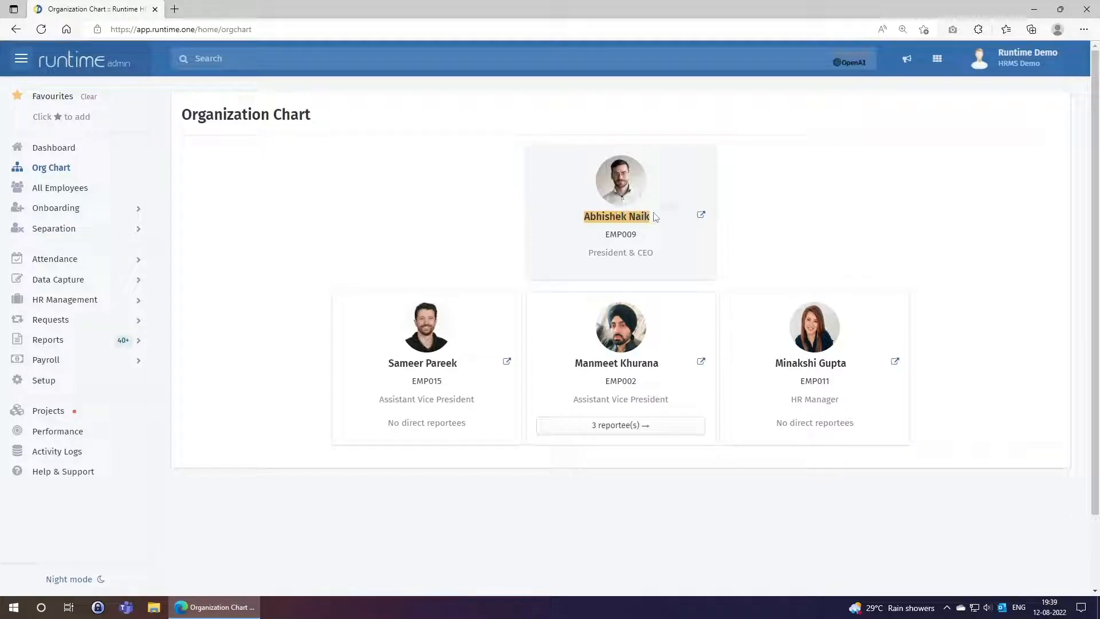
click(644, 272)
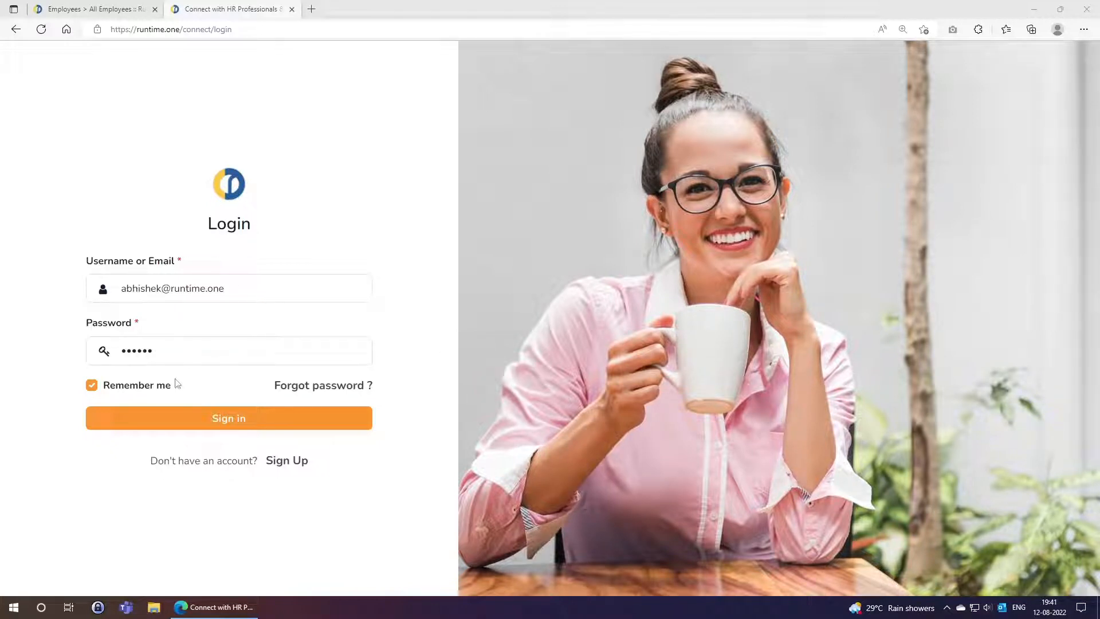
- Sign in to the employee self-service portal with the prefilled President & CEO account and open its performance goals
click(189, 418)
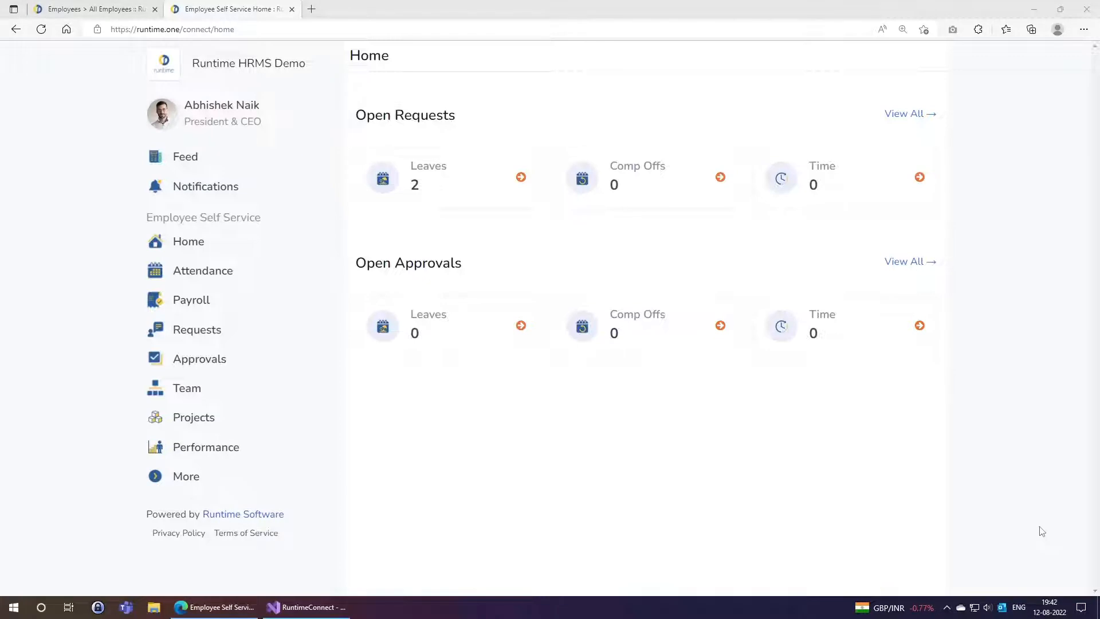
click(196, 456)
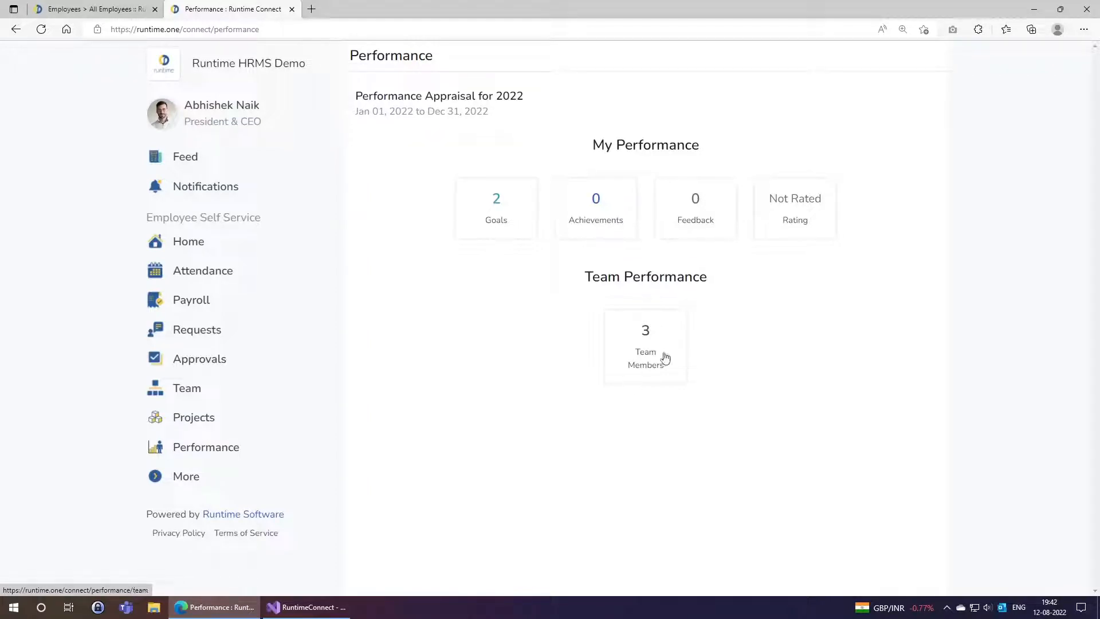
click(508, 214)
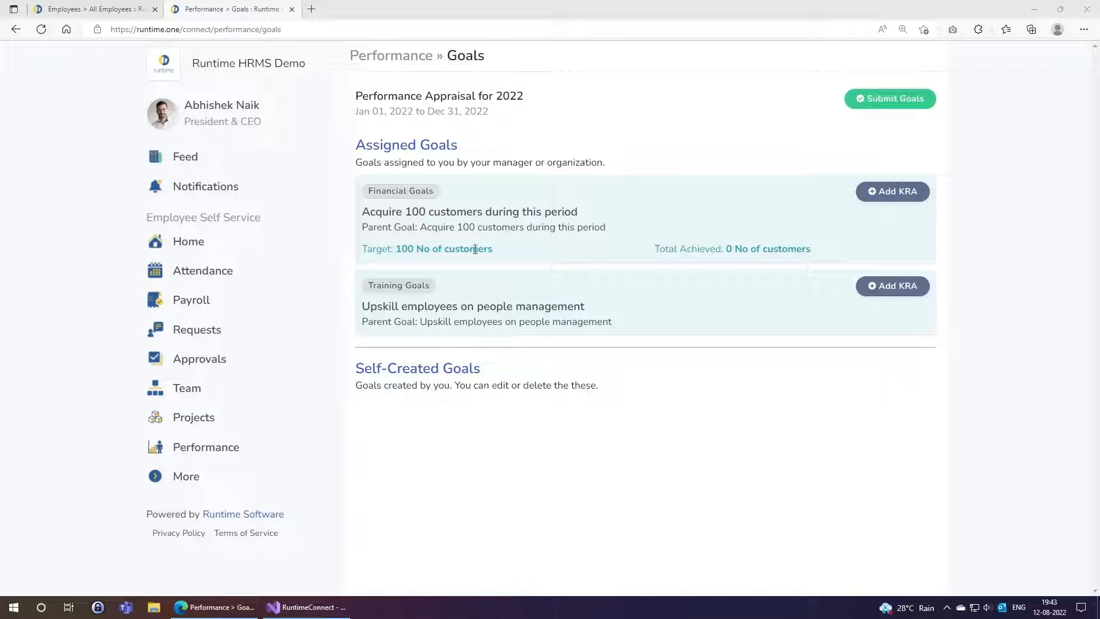
- In the admin site's performance General Options, allow employees to add goals both before and after submission
click(115, 9)
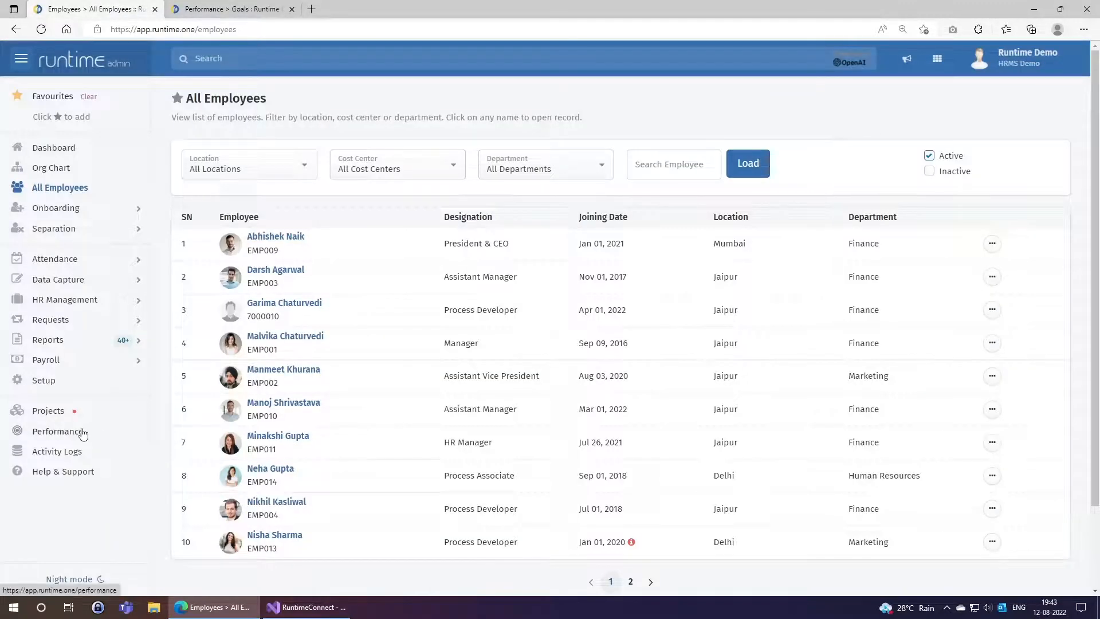
click(91, 431)
click(1059, 109)
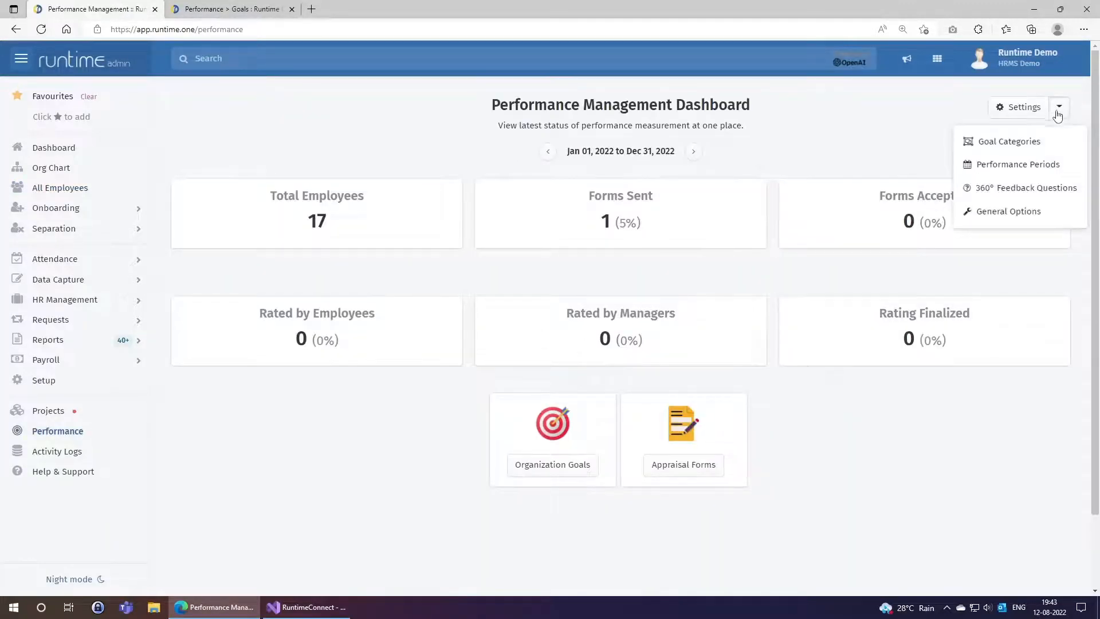
click(1002, 212)
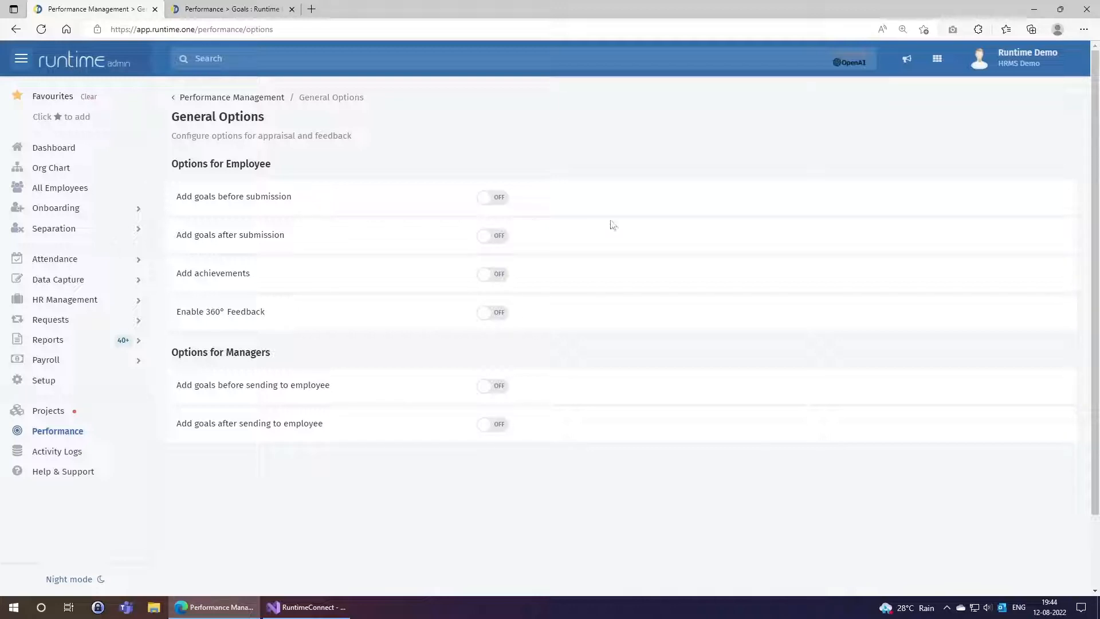
click(494, 202)
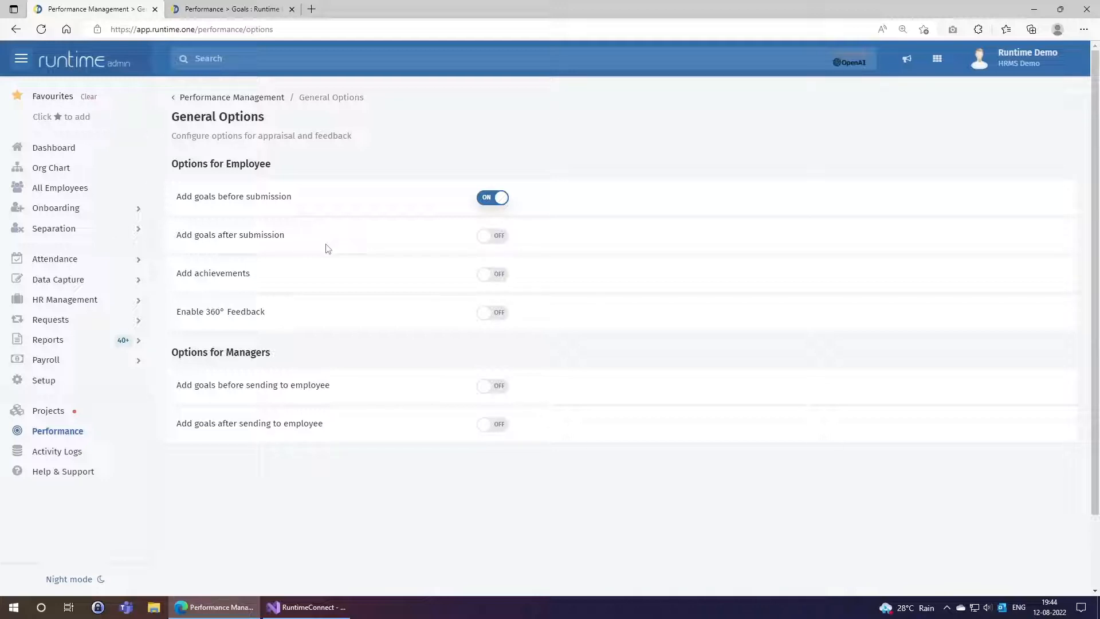
click(493, 236)
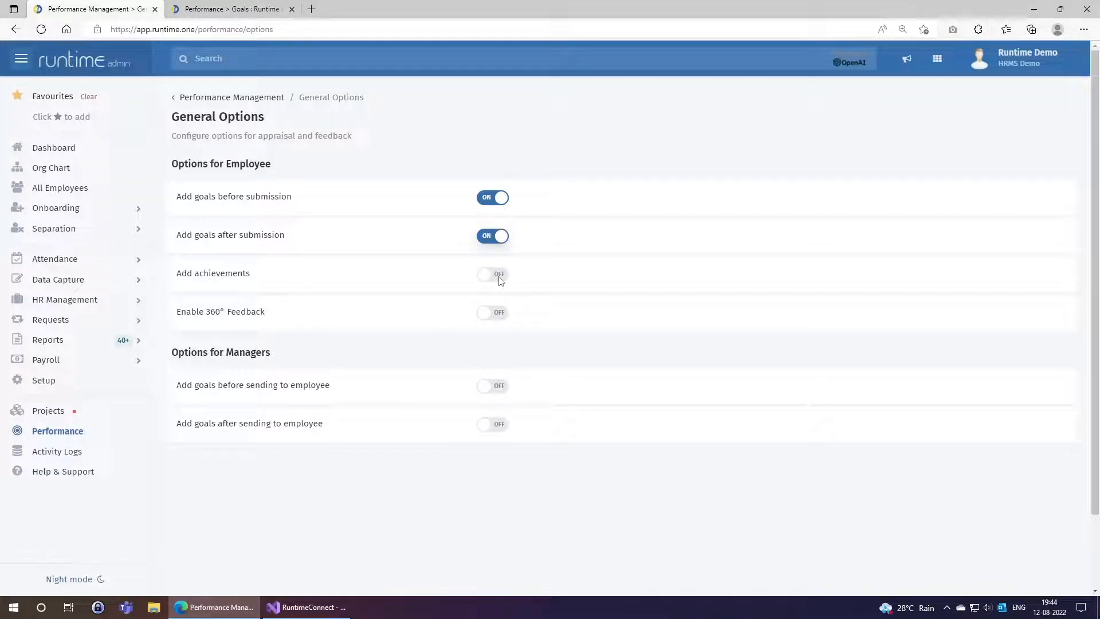
- Enable achievements and 360° feedback for employees, and let managers add goals both before and after sending to the employee
click(497, 275)
click(501, 314)
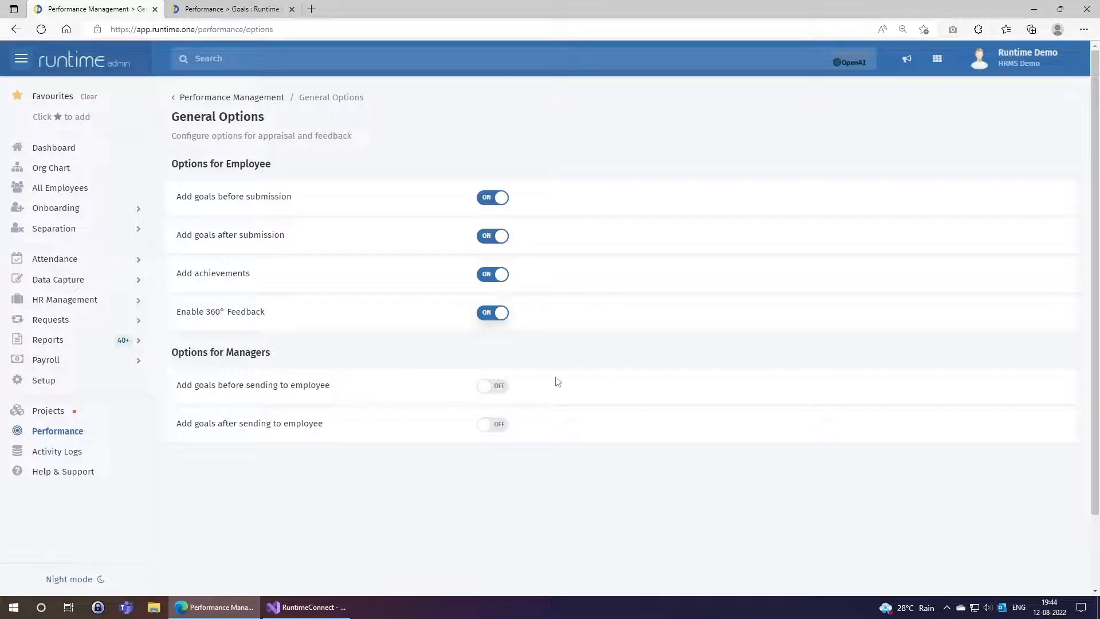
click(483, 392)
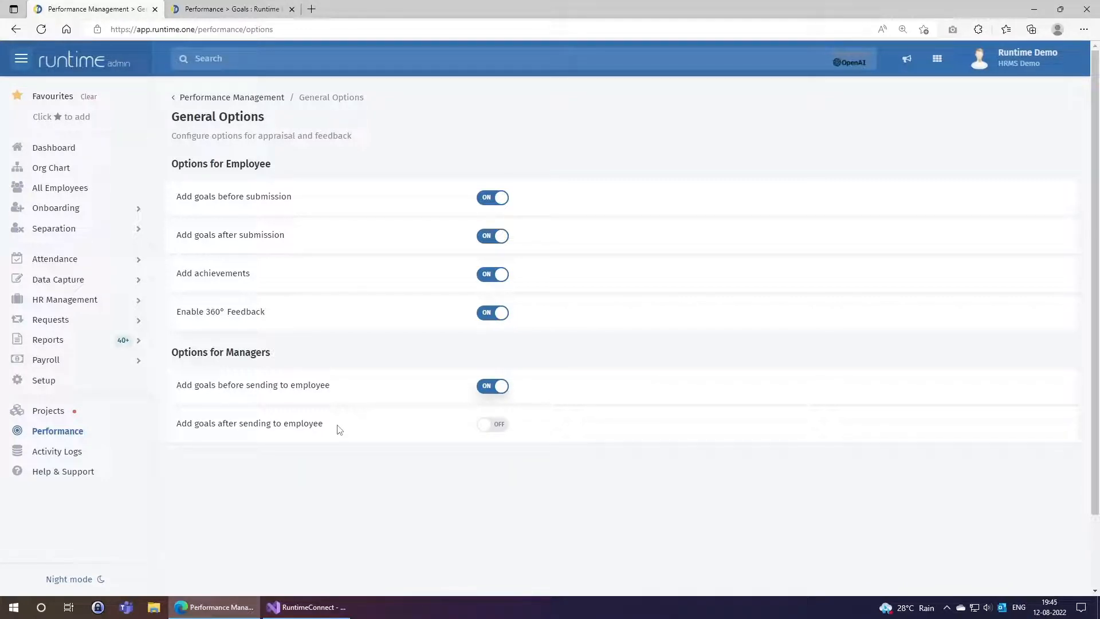
click(494, 426)
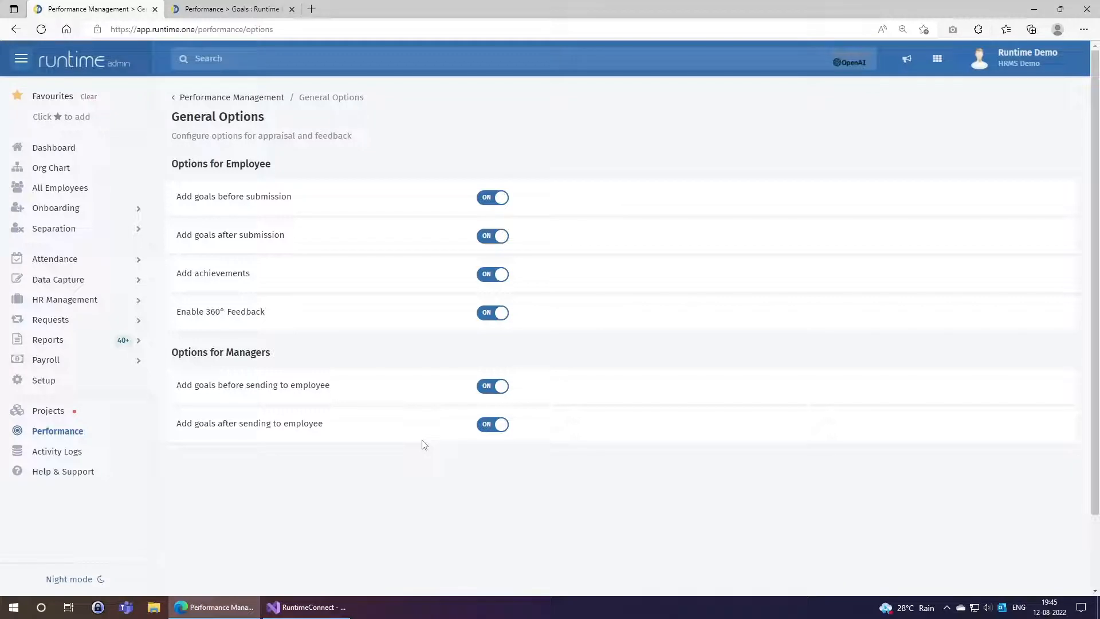
- Switch to the employee self-service portal and reload the President & CEO's goals page
click(189, 9)
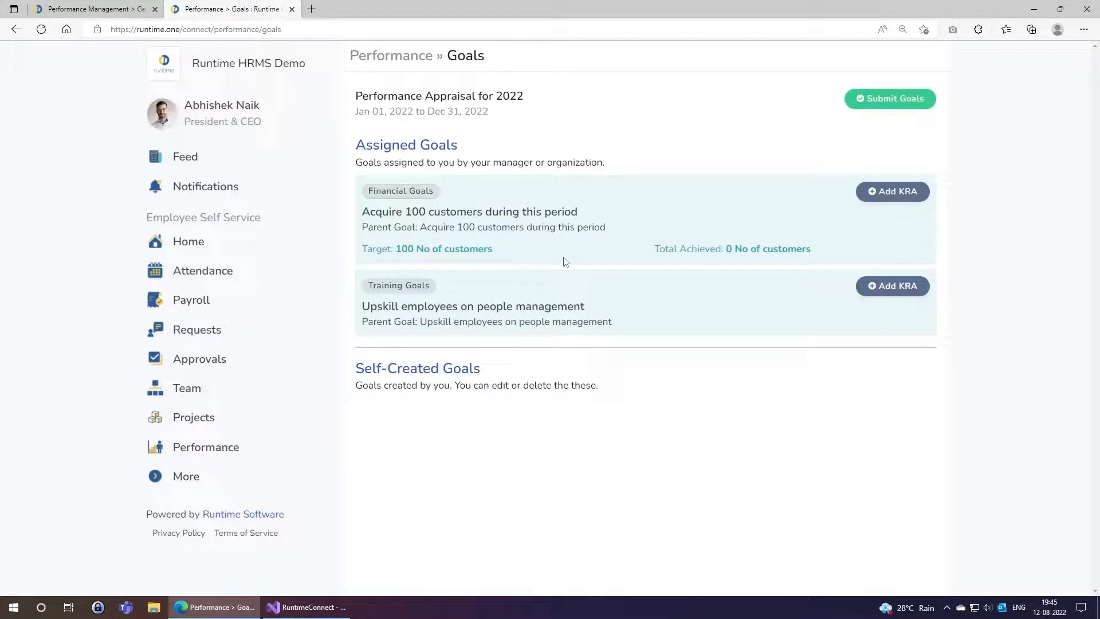
right_click(566, 262)
click(585, 304)
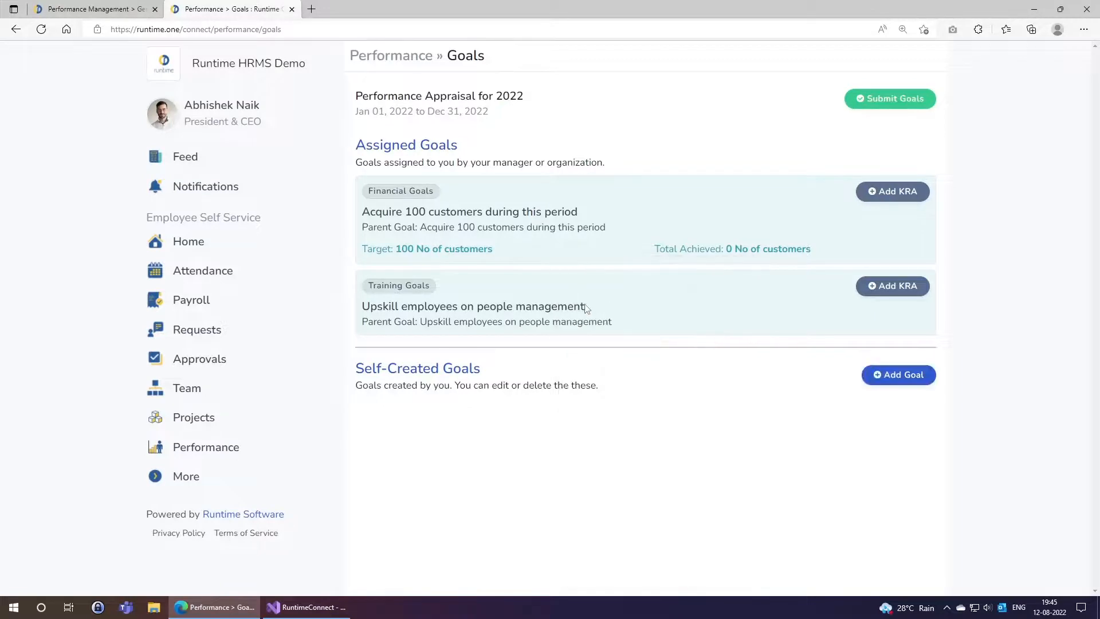
- Start a self-created goal with "Acquire 100 customers during this period" as its parent goal
click(905, 377)
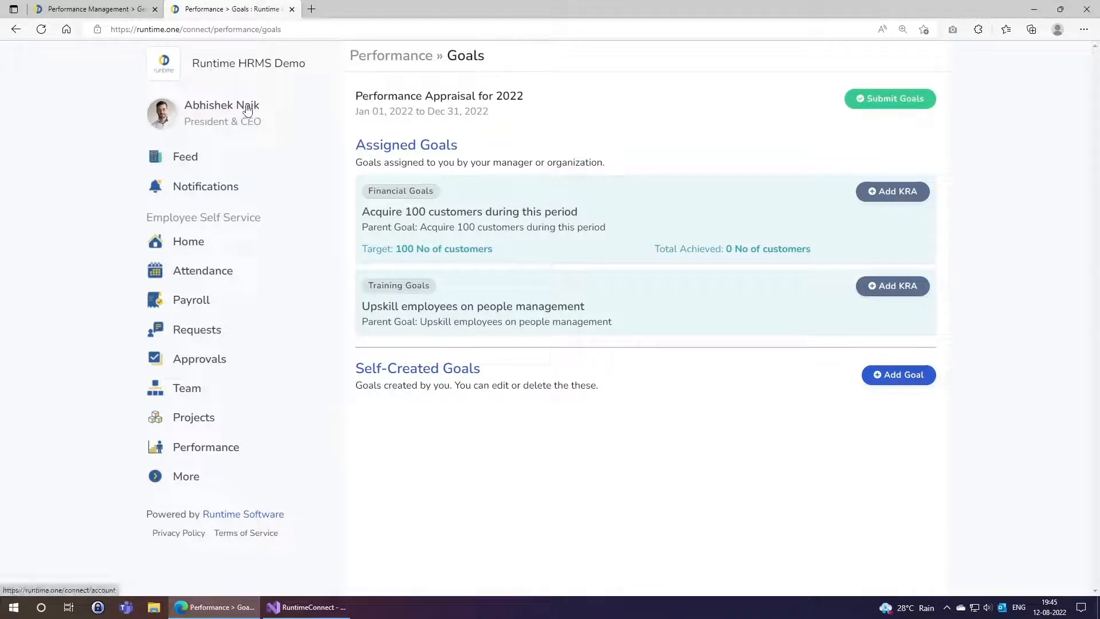
drag(262, 108, 201, 111)
click(897, 376)
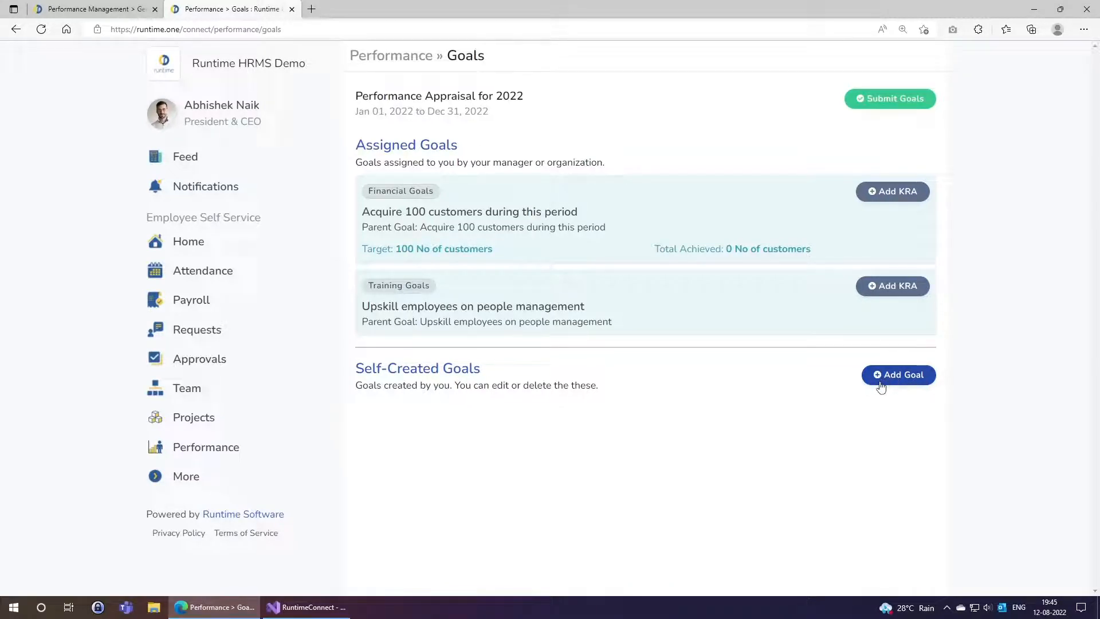
click(881, 380)
click(471, 243)
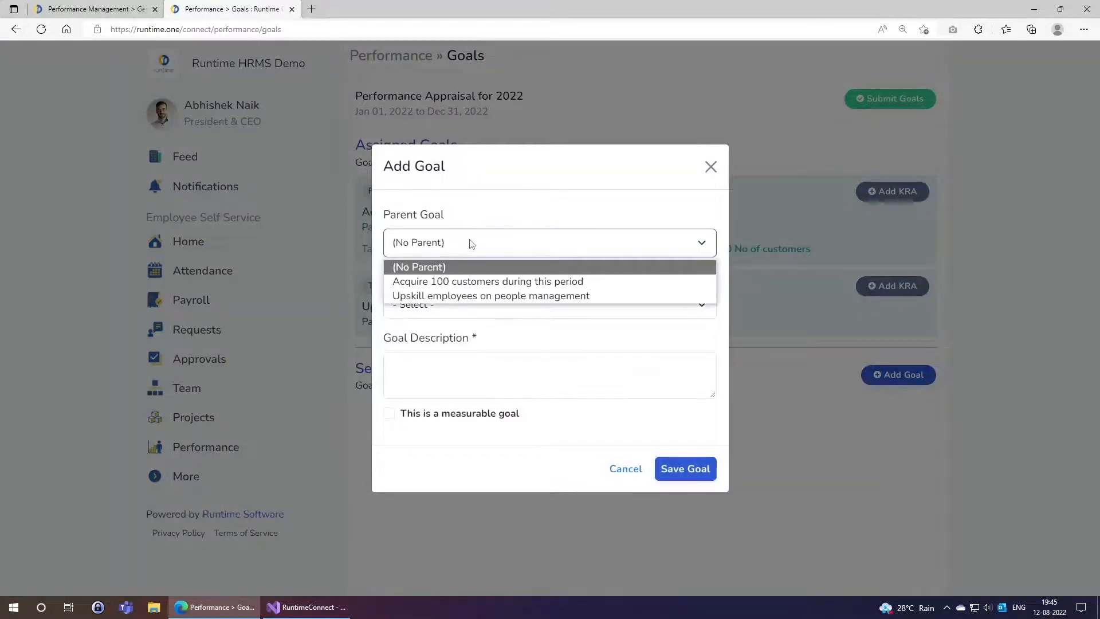
click(468, 281)
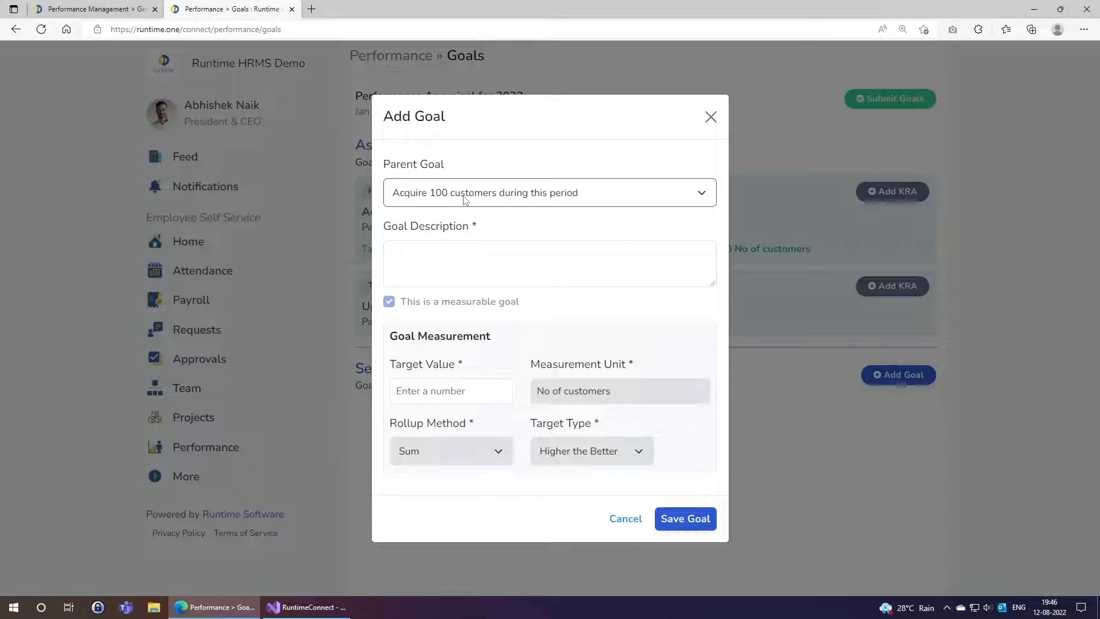
- Describe the goal as "Acquire 10 customer on my own", set its target value to 10 and save it
click(482, 254)
text(Ac)
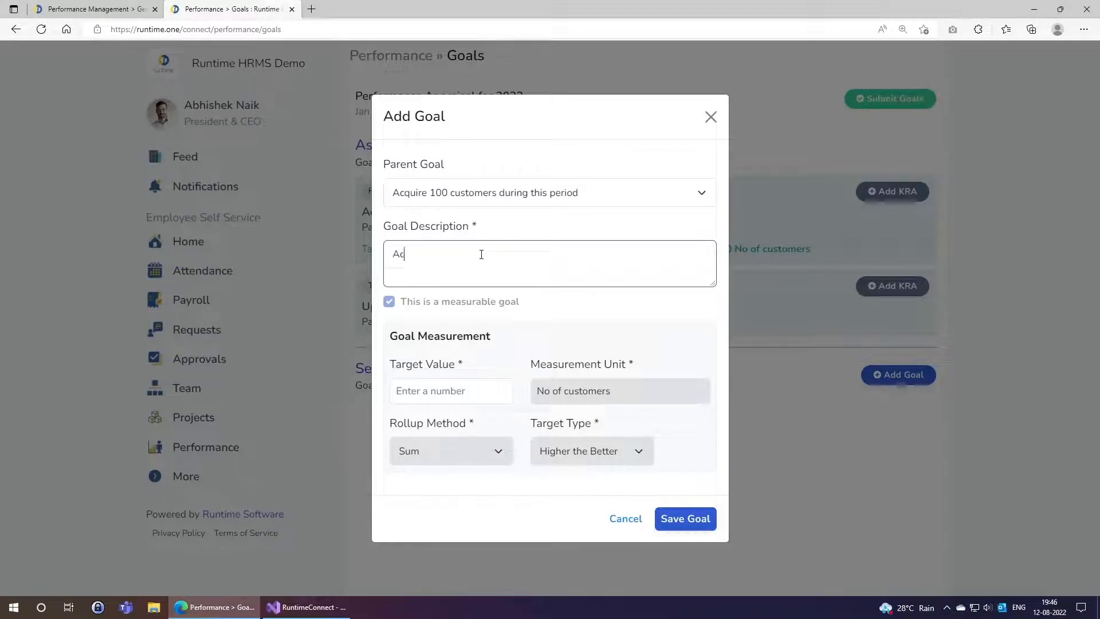
text(quire 10 customer on my own)
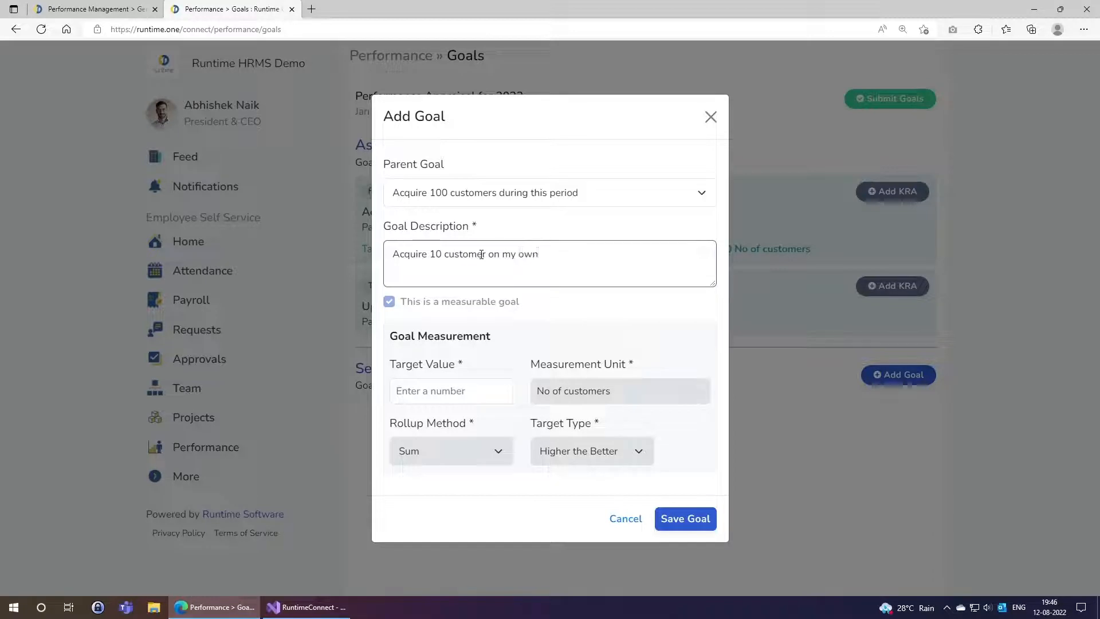
click(444, 396)
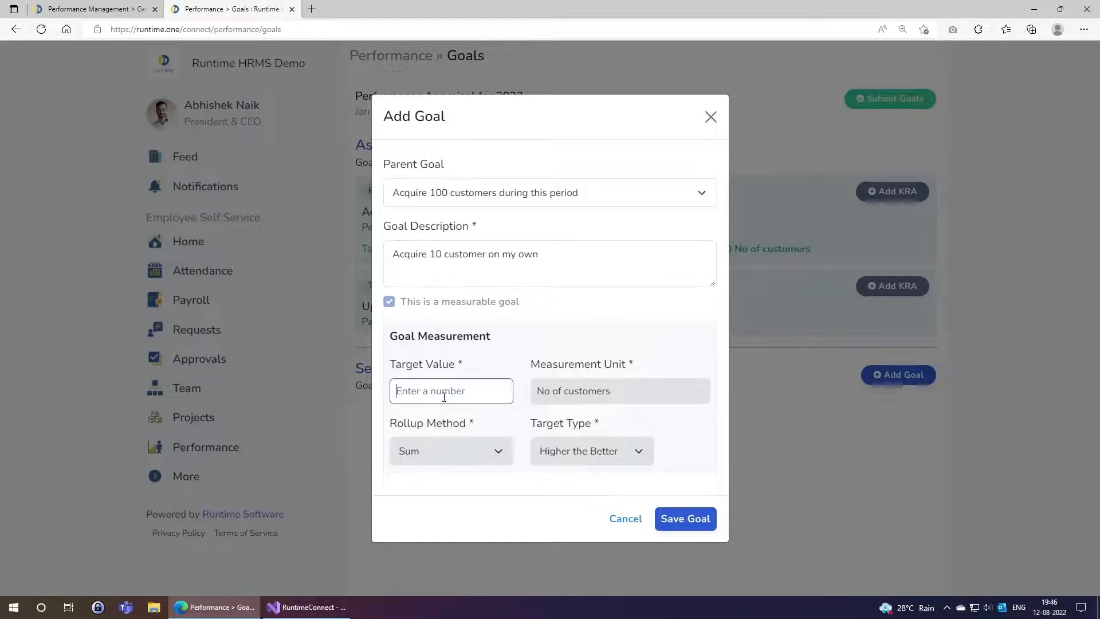
text(10)
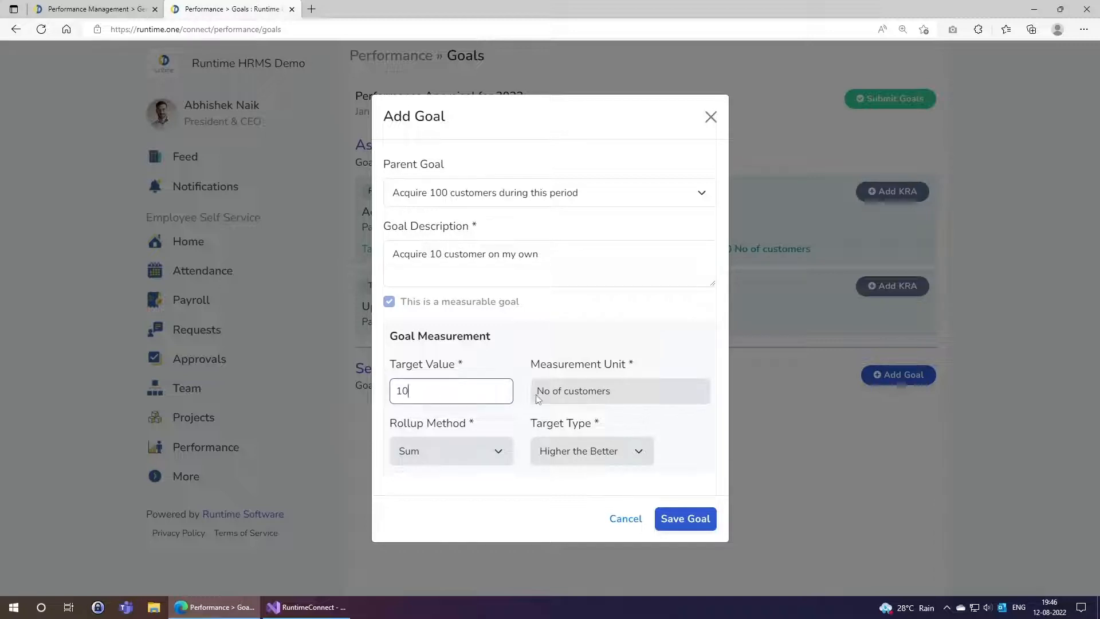
click(690, 519)
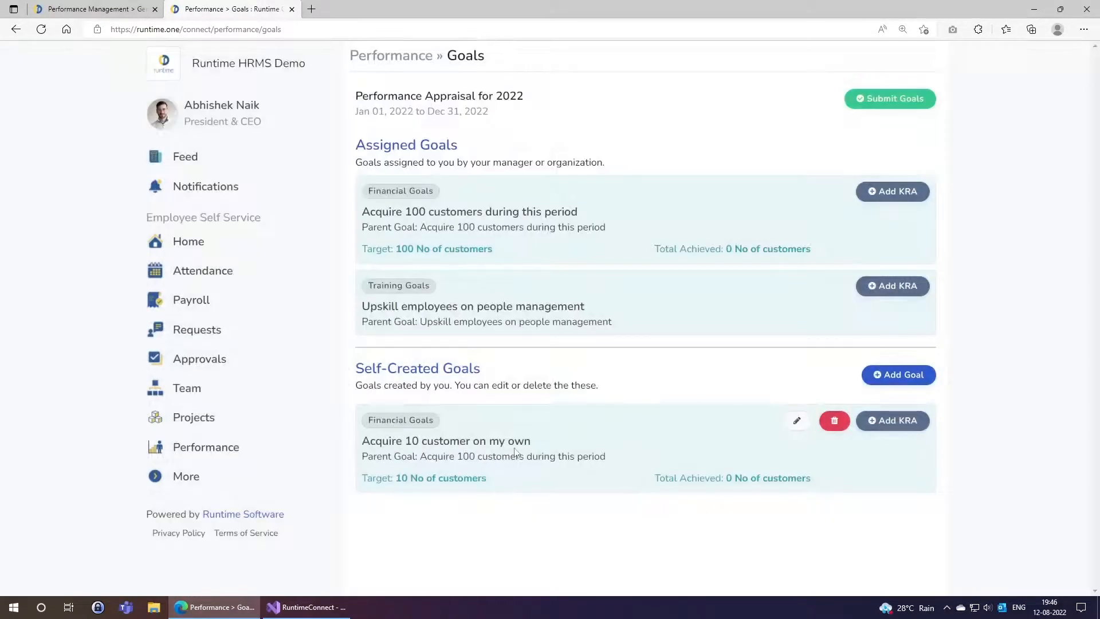
drag(421, 456, 621, 462)
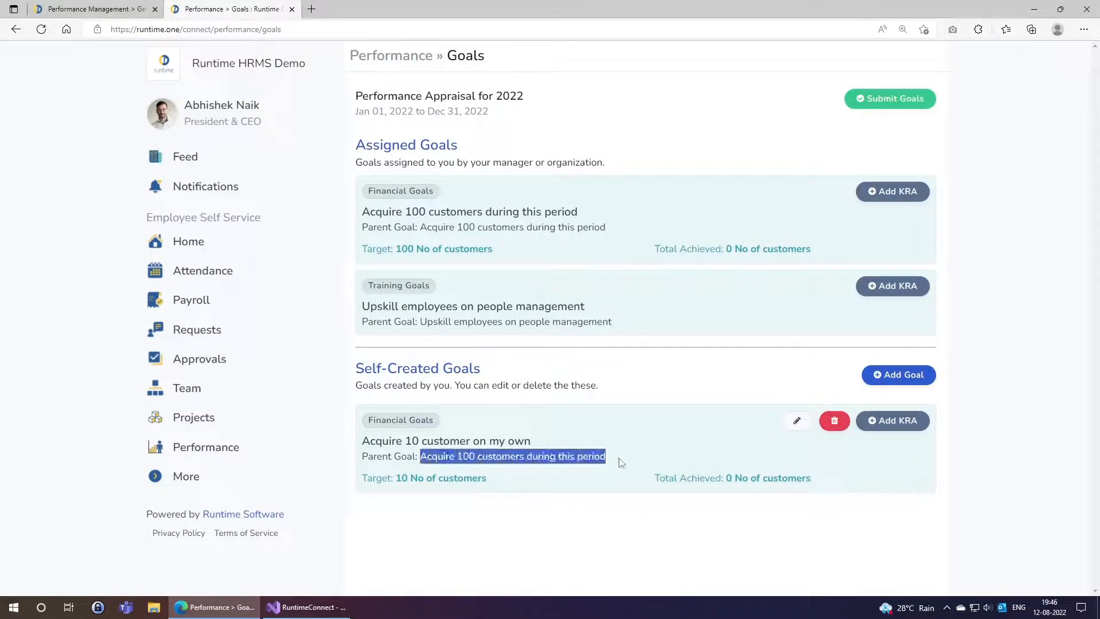
click(574, 452)
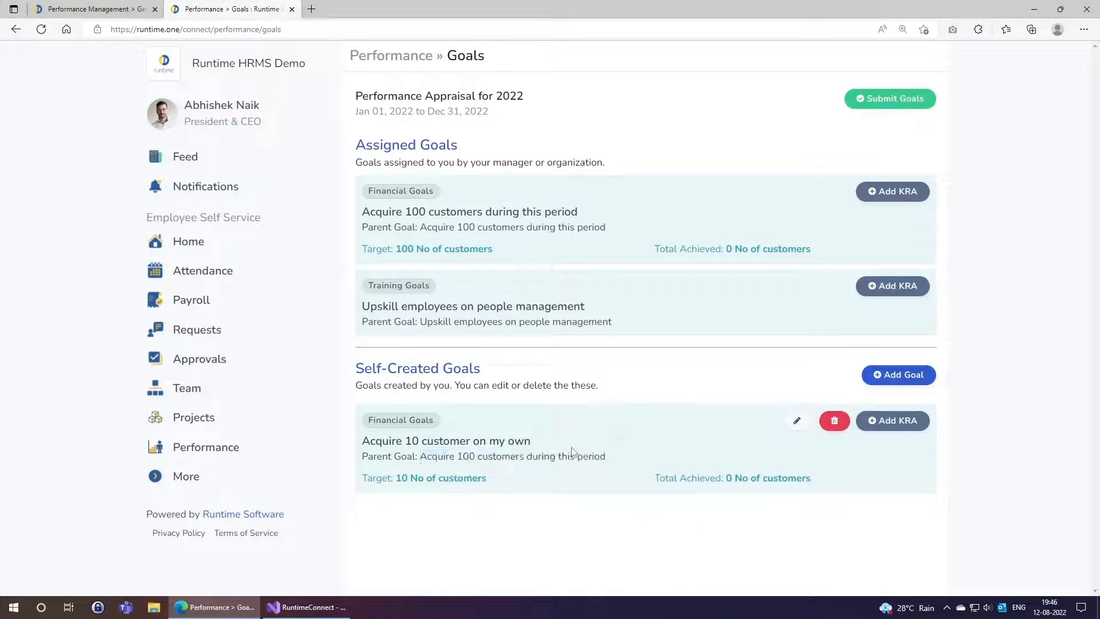
- Start another self-created goal with no parent, category Training Goals and description "Read 10 books on management during the year"
click(890, 377)
click(463, 252)
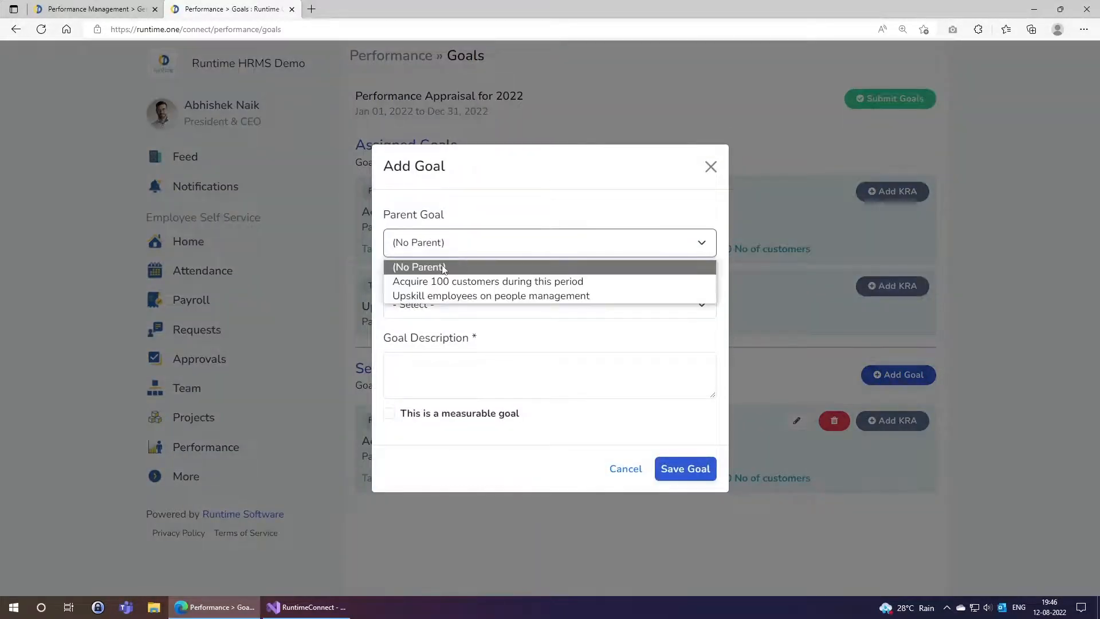
click(444, 267)
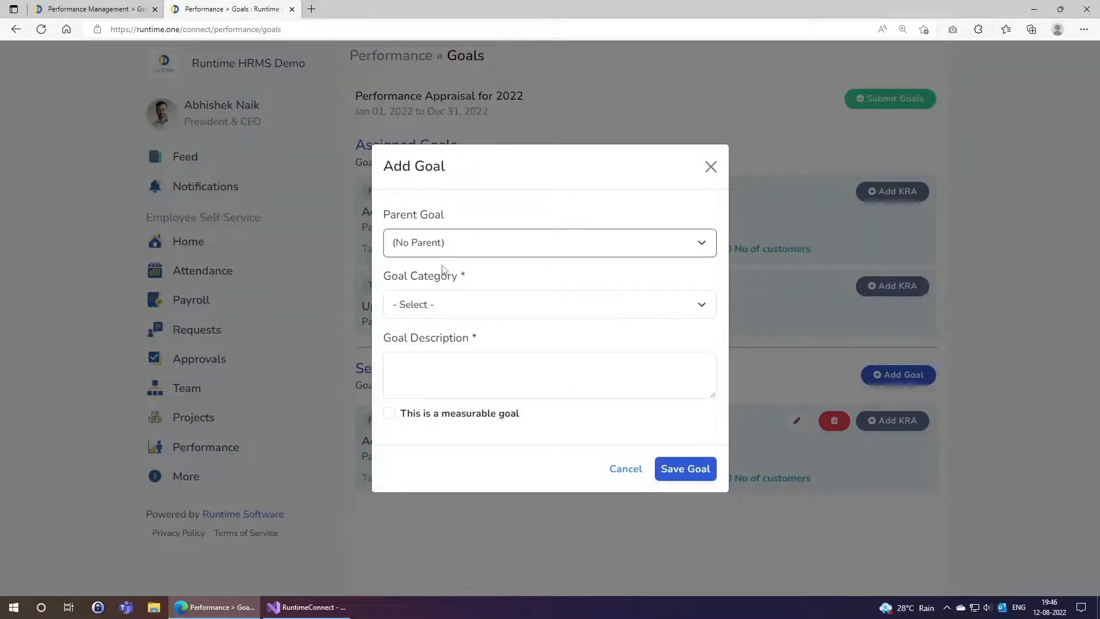
click(445, 309)
click(442, 356)
click(446, 363)
text(R)
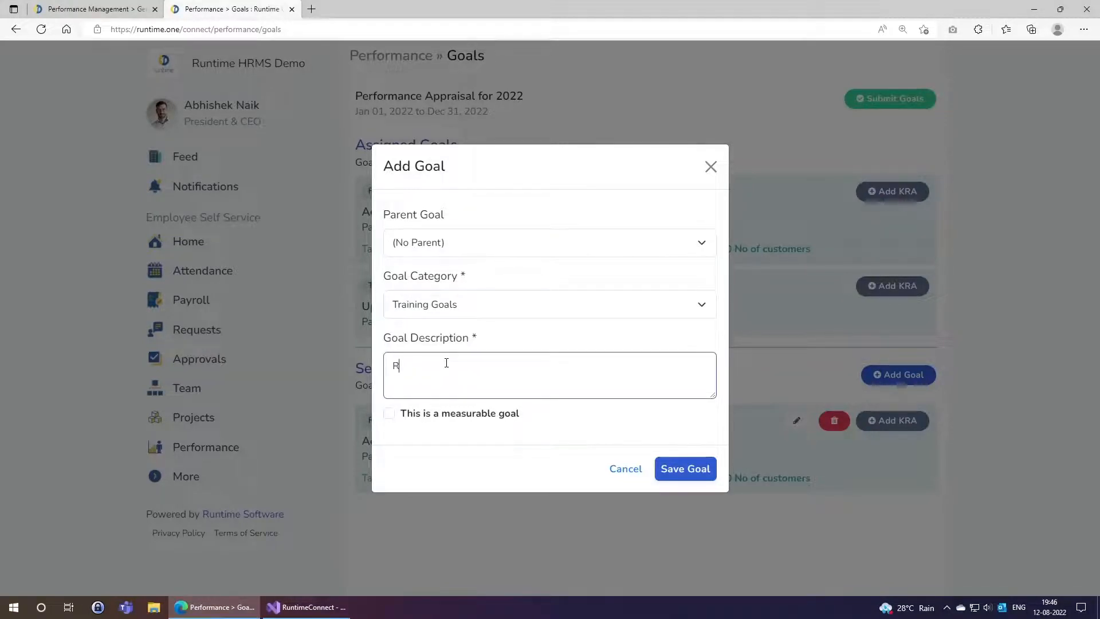
text(ead 10 books during the year)
key(Left)
key(Left)
key(Left)
key(Left)
key(Left)
key(Left)
key(Left)
key(Left)
key(Left)
text(on management)
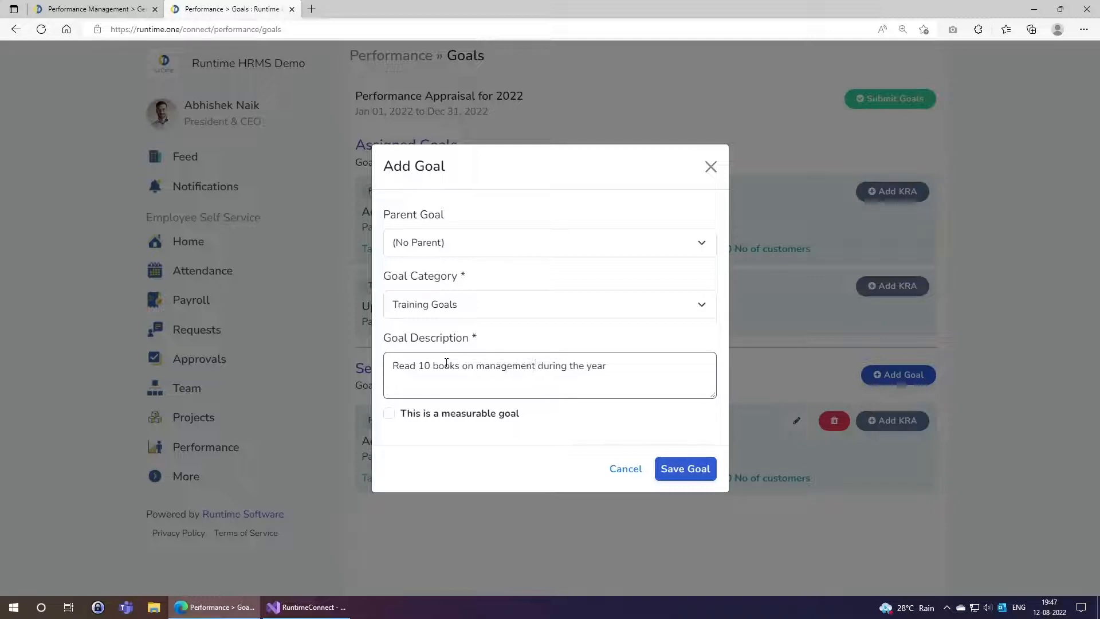
click(457, 414)
click(449, 422)
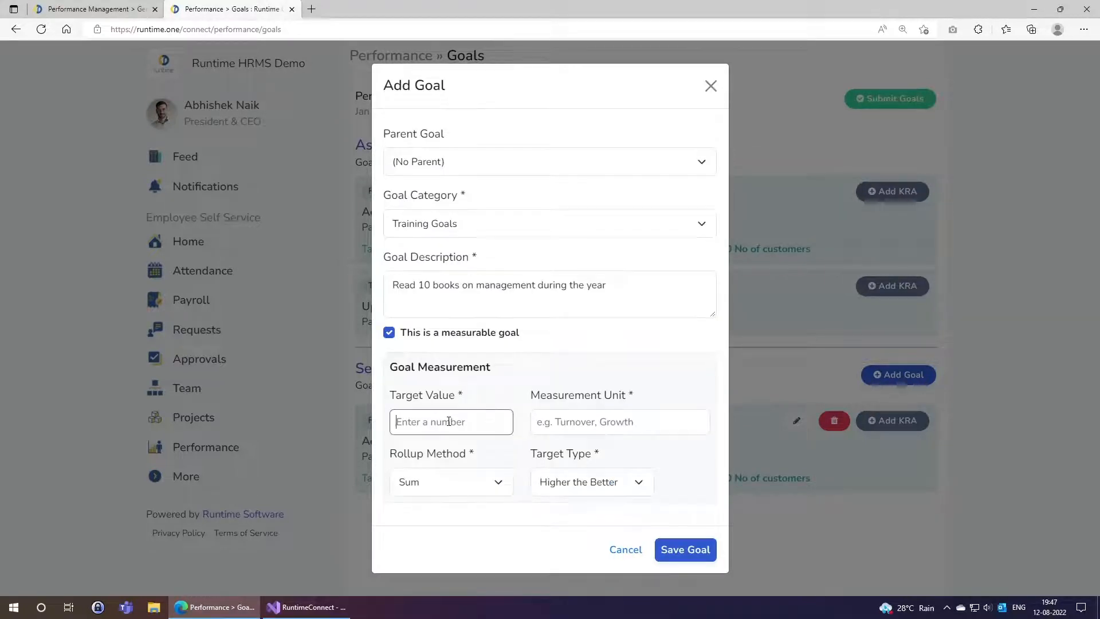
click(590, 421)
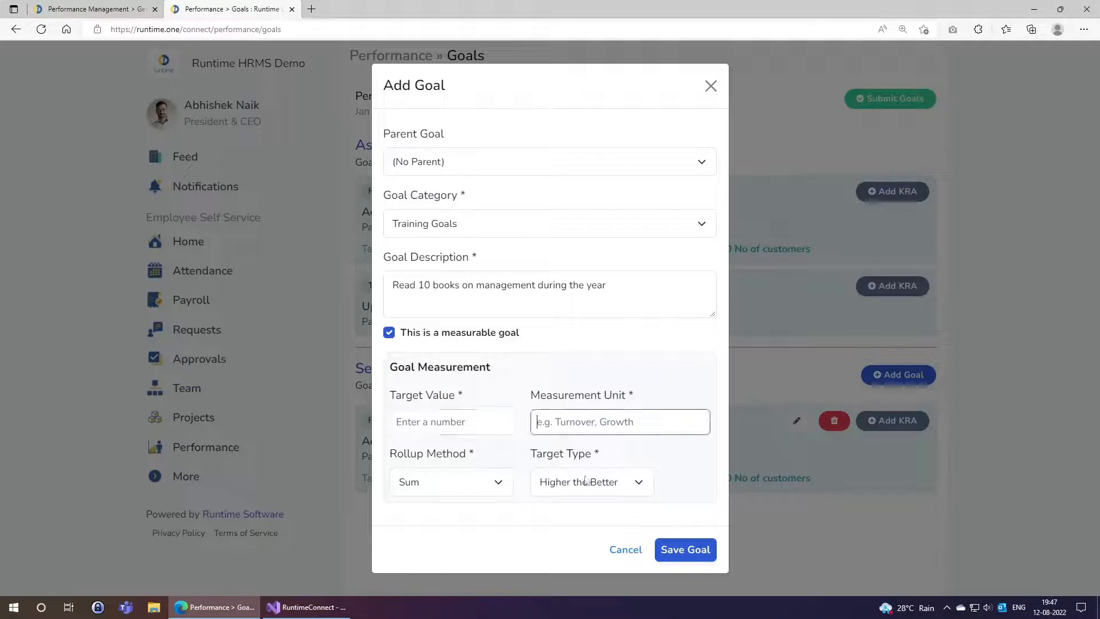
click(435, 337)
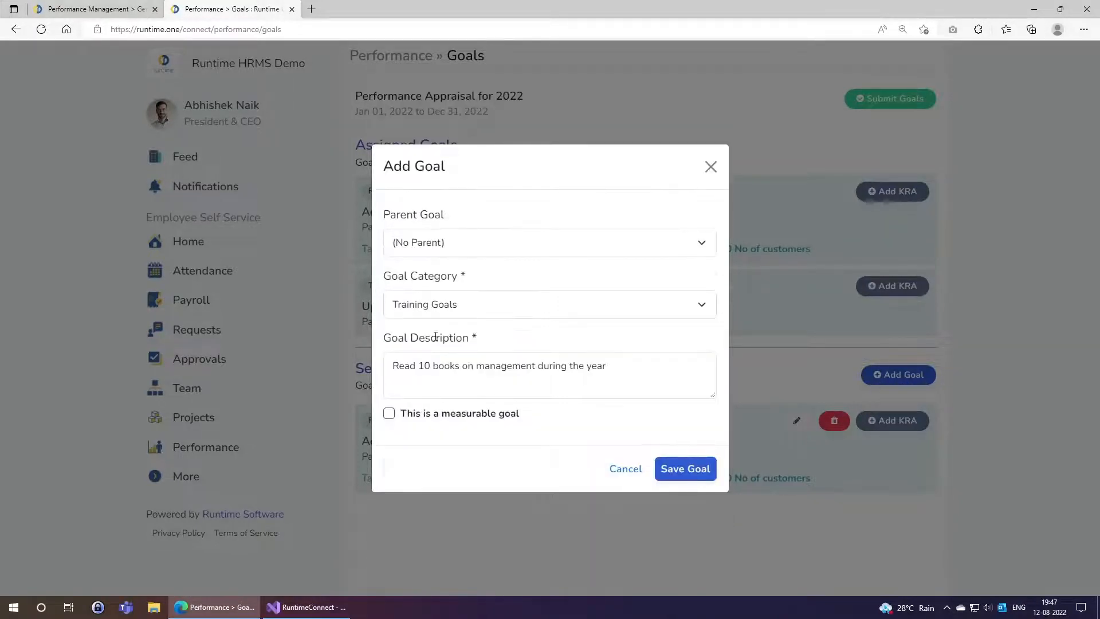
- Save the training goal about reading management books as a non-measurable goal
click(448, 377)
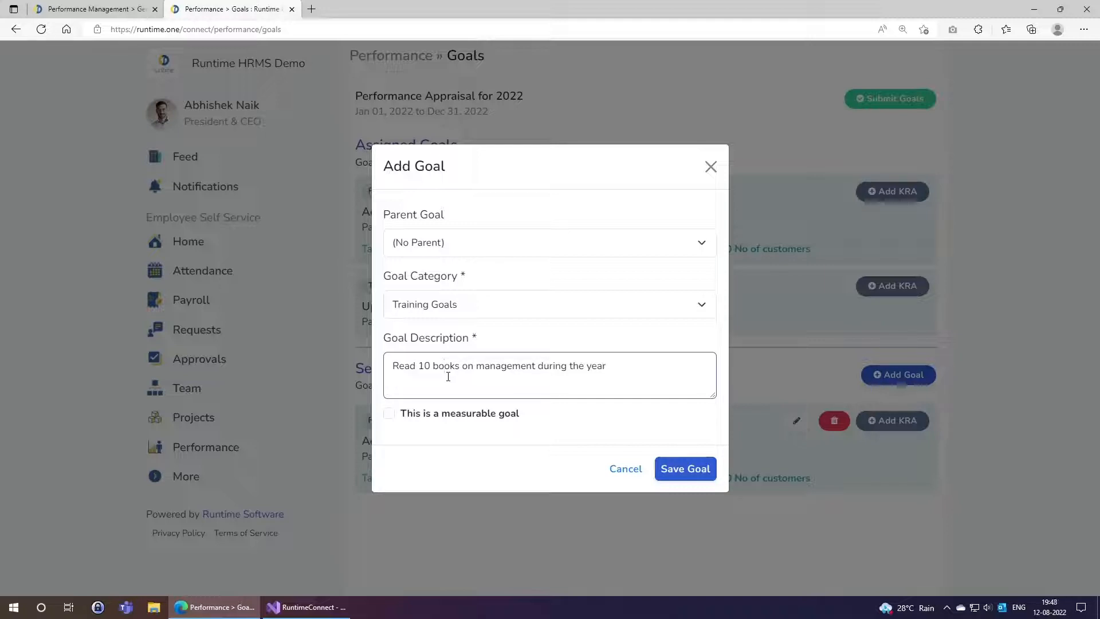
click(673, 476)
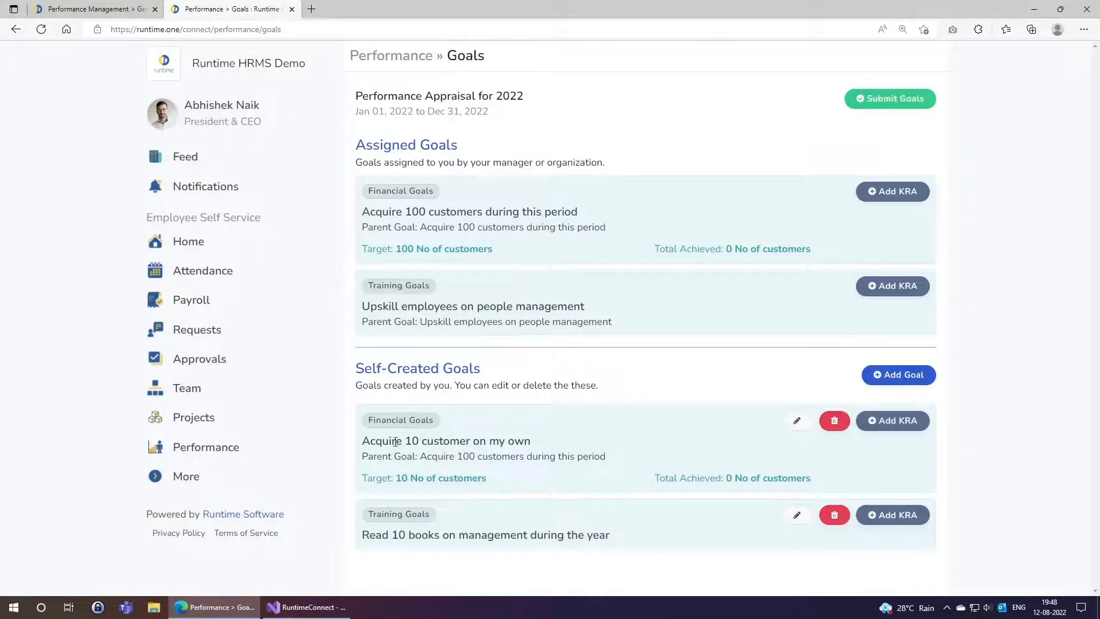
drag(420, 456, 545, 459)
click(545, 479)
- Check the President & CEO's performance overview and the list of assigned and self-created goals
click(393, 56)
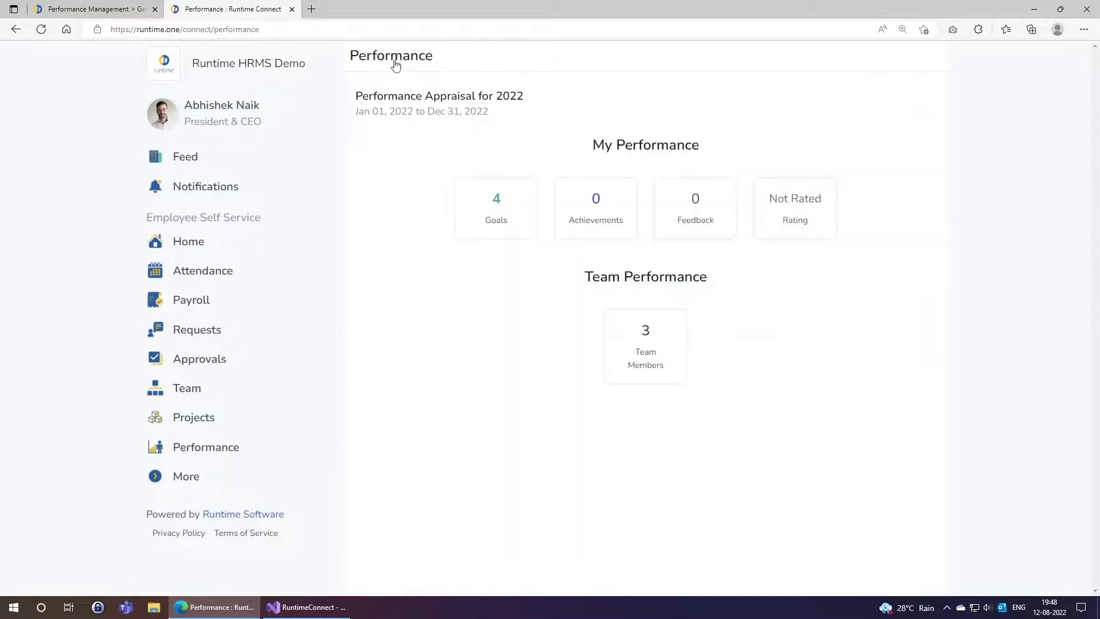
click(502, 209)
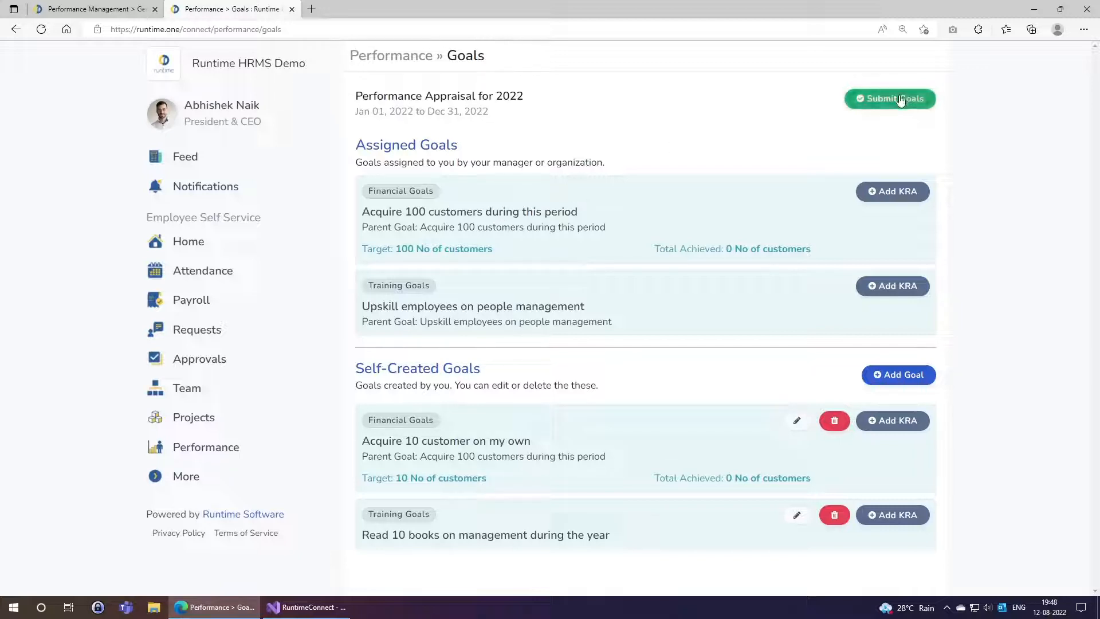
click(397, 62)
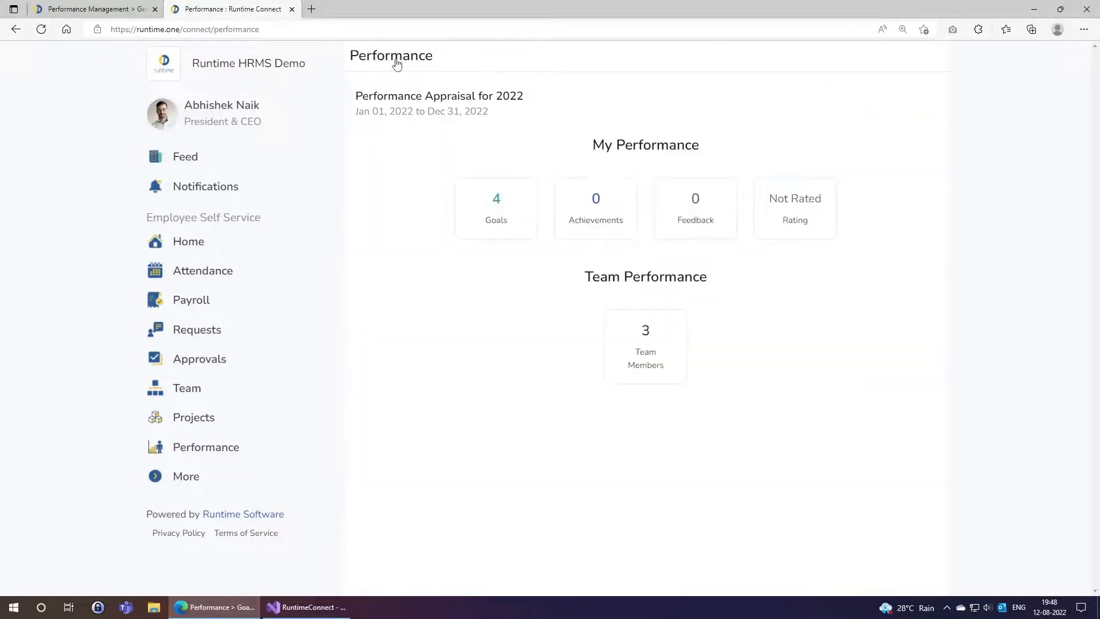
- View the team members under Team Performance and try to view the first listed member's goals
click(645, 353)
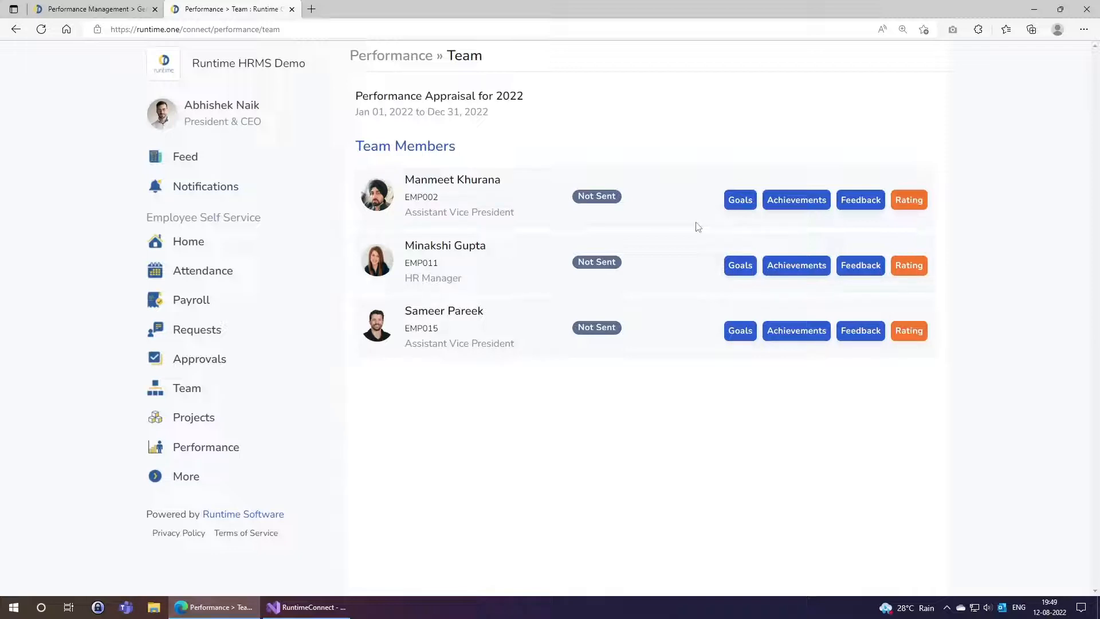
click(735, 200)
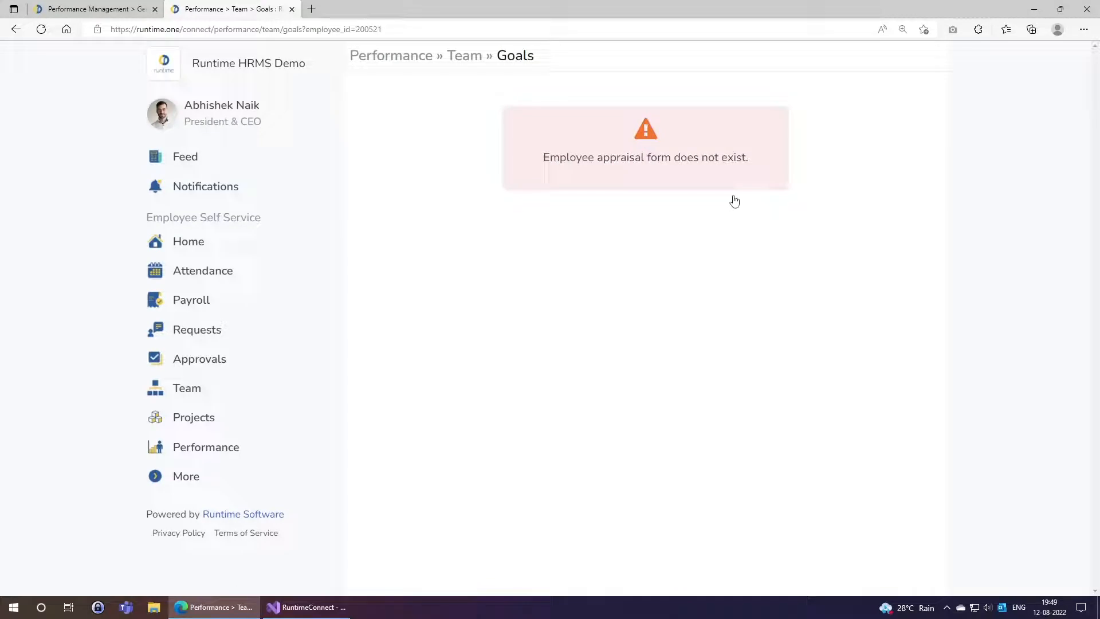
click(457, 57)
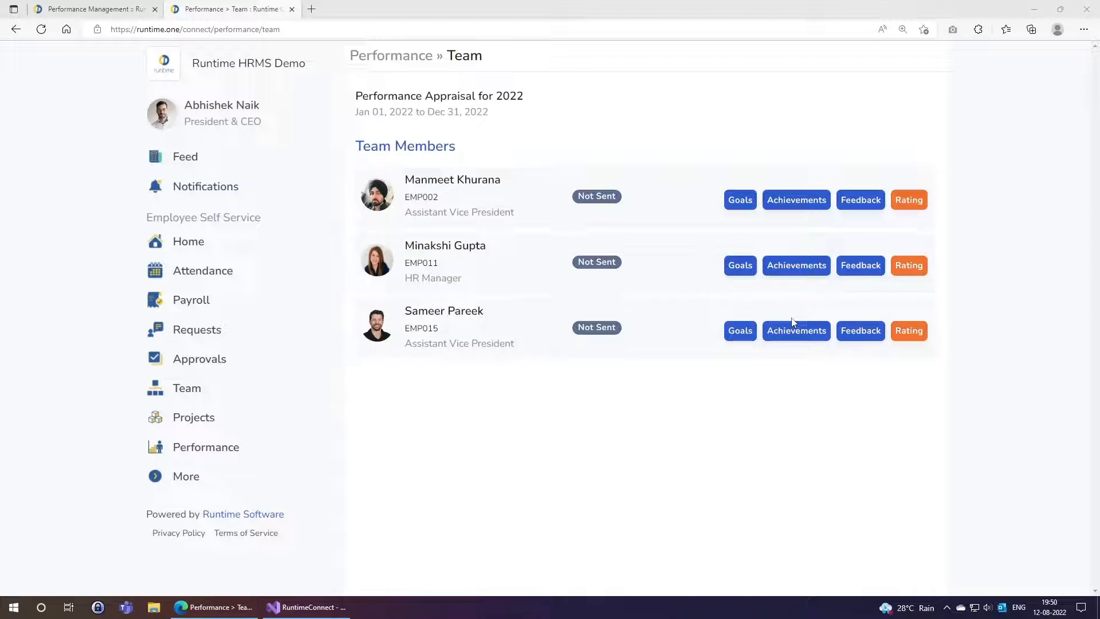
- Return to the President & CEO's own goals and review the self-created goal "Acquire 10 customer on my own"
click(396, 57)
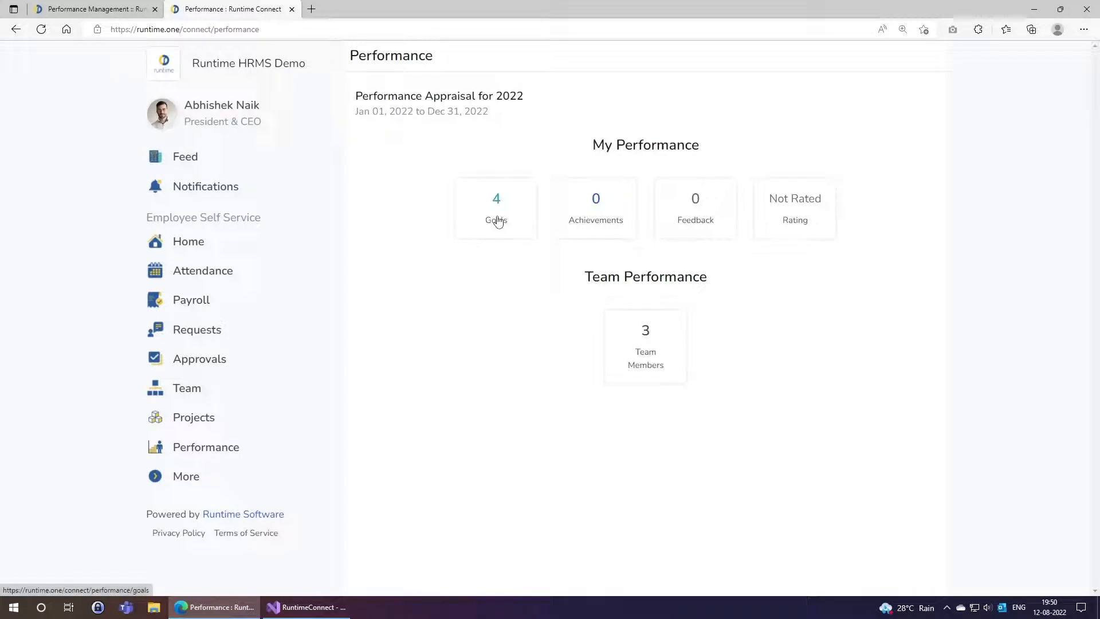
click(498, 222)
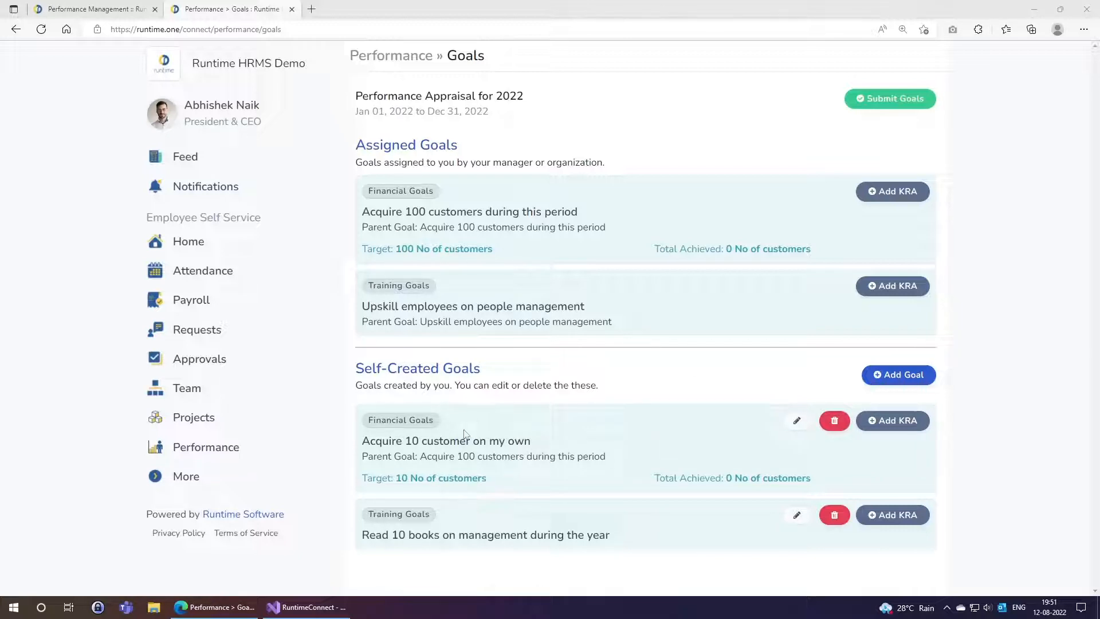
drag(363, 441, 533, 444)
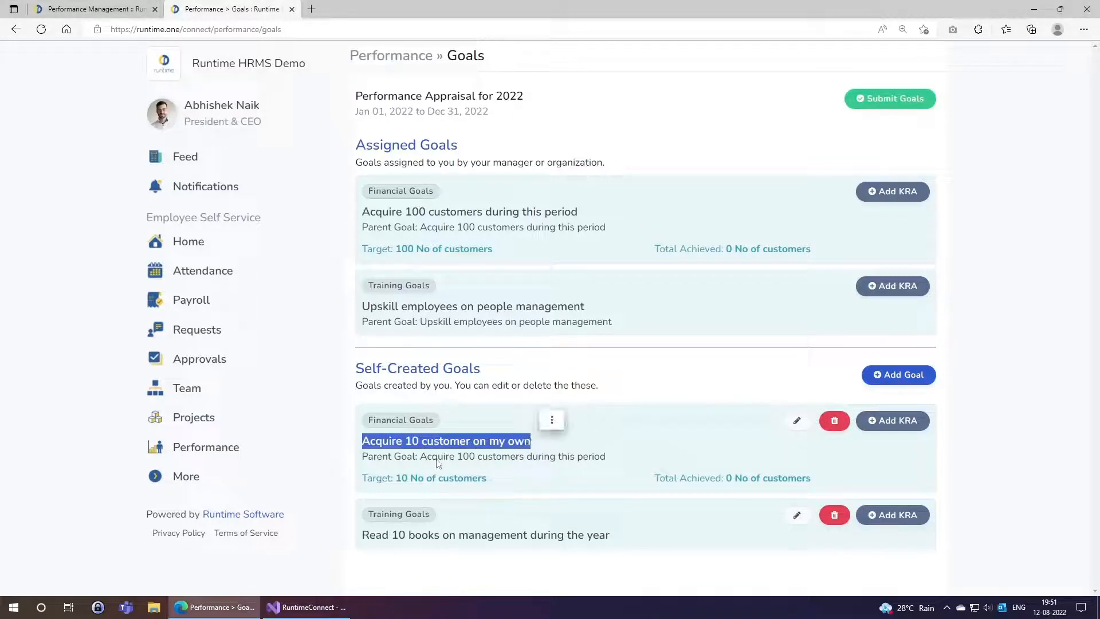
click(414, 446)
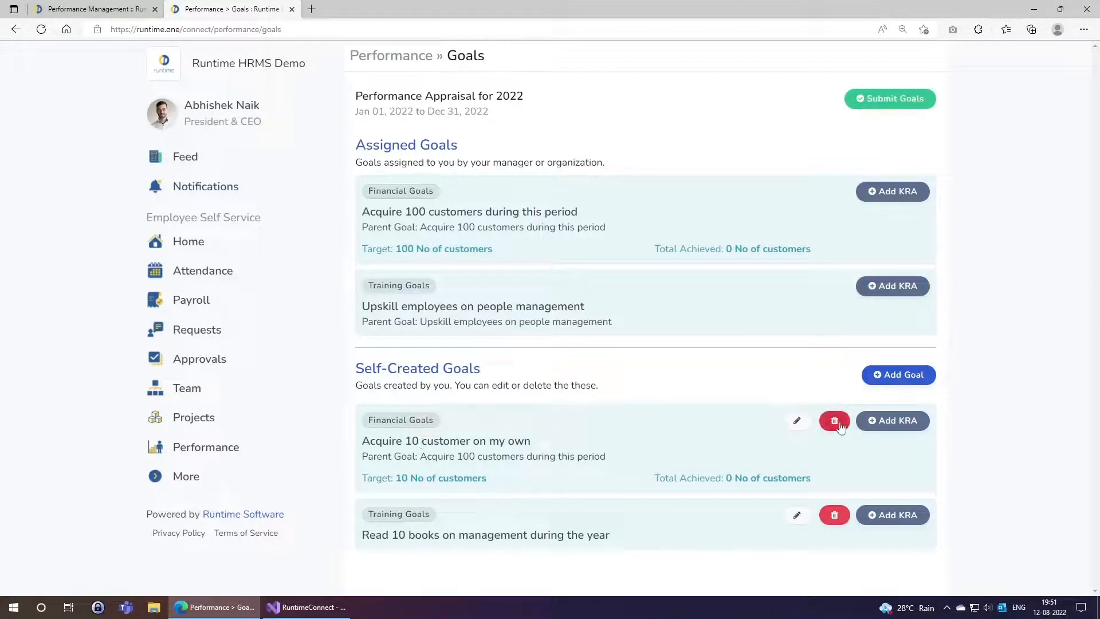
- Add a KRA "Acquired Company XYZ in JUL-2022" with a target achieved of 1 to the self-created goal "Acquire 10 customer on my own"
click(897, 423)
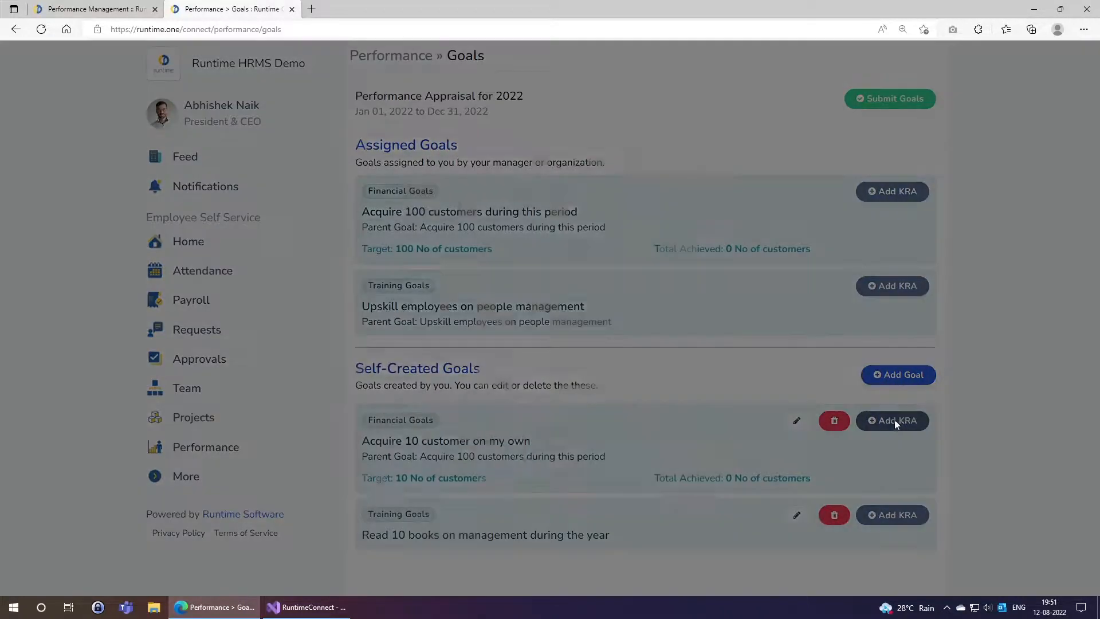
click(430, 294)
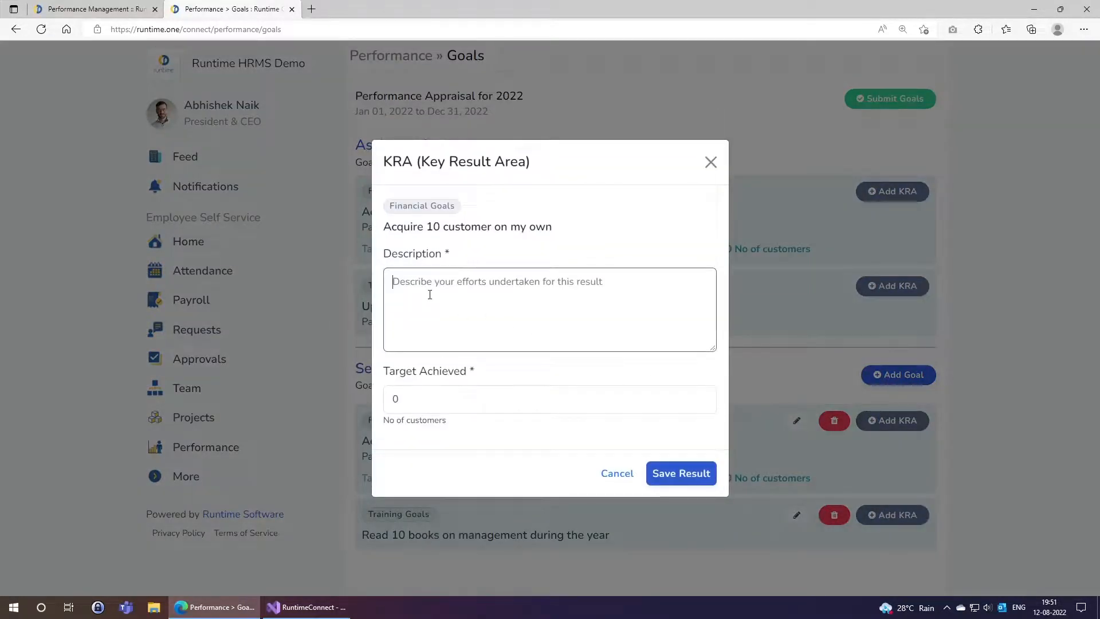
text(Acqu)
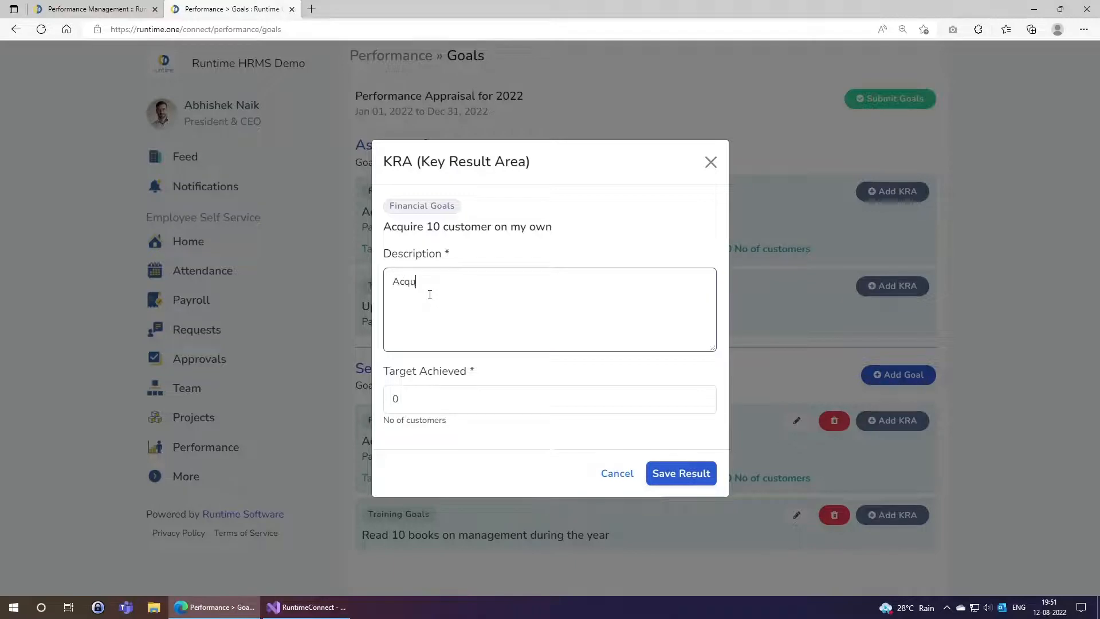
text(ired Company XYZ in JUL-2022)
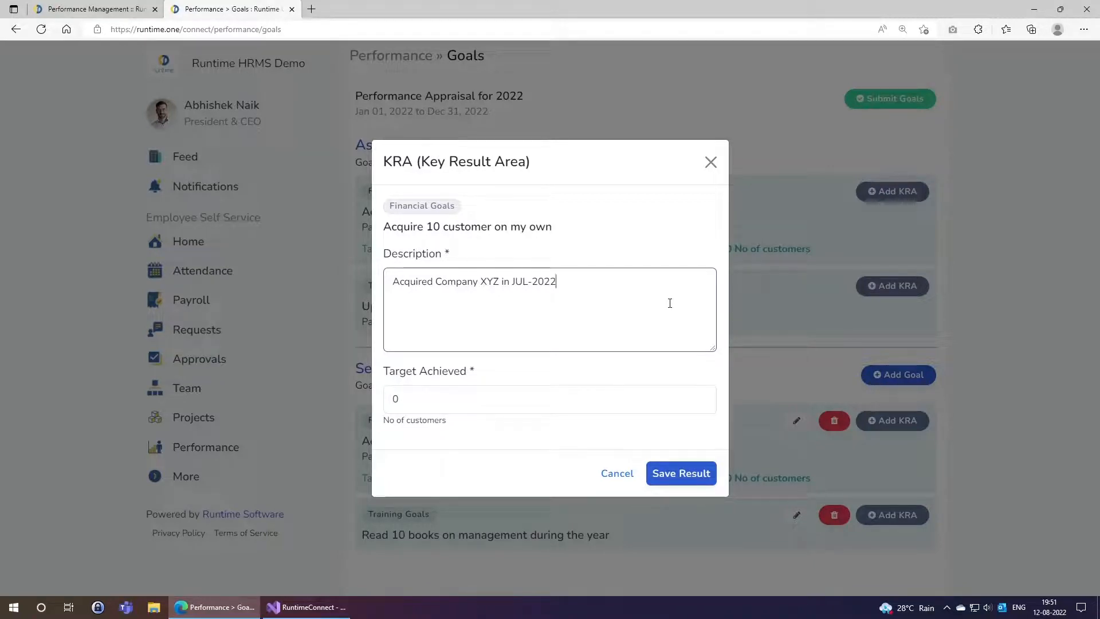
double_click(422, 402)
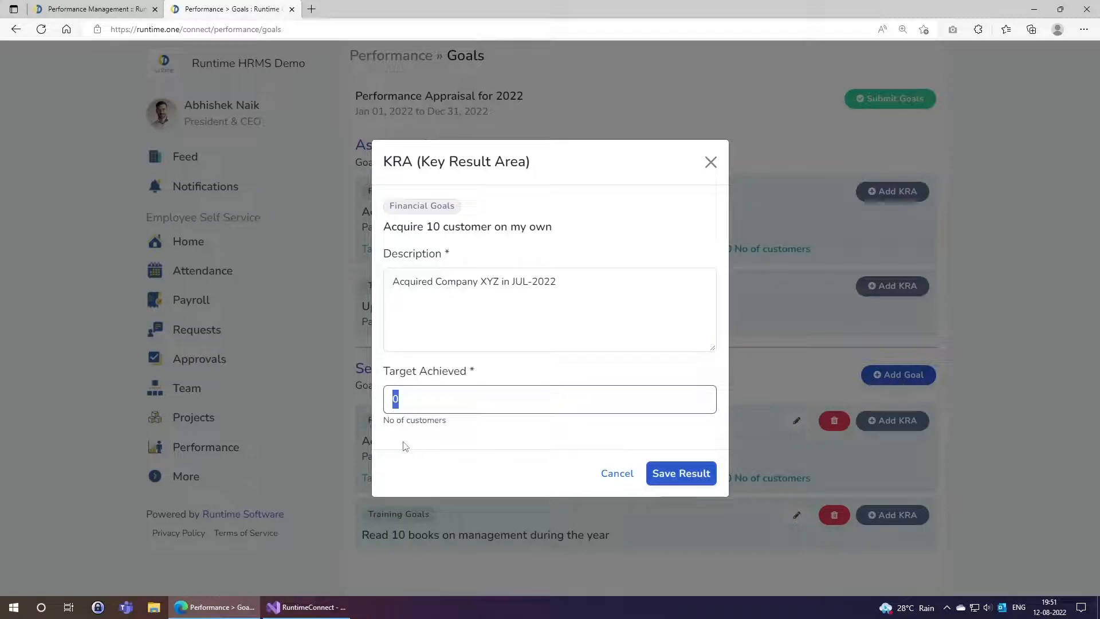
text(1)
click(665, 475)
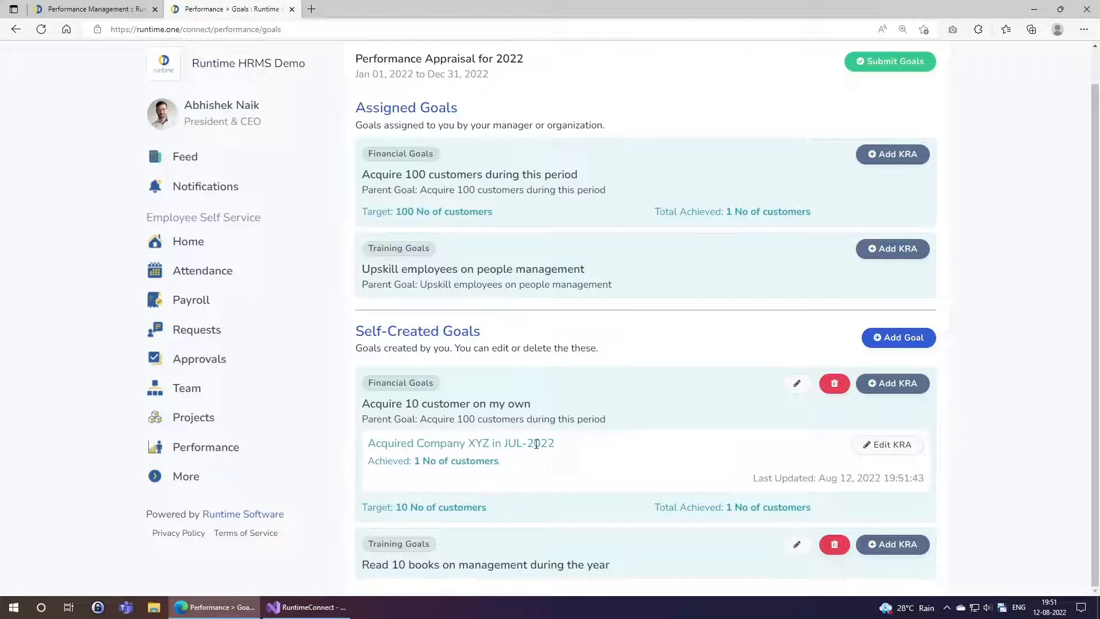
- Compare the KRA's achieved count and the self-created goal's target with the total achieved on the parent goal "Acquire 100 customers during this period"
triple_click(417, 462)
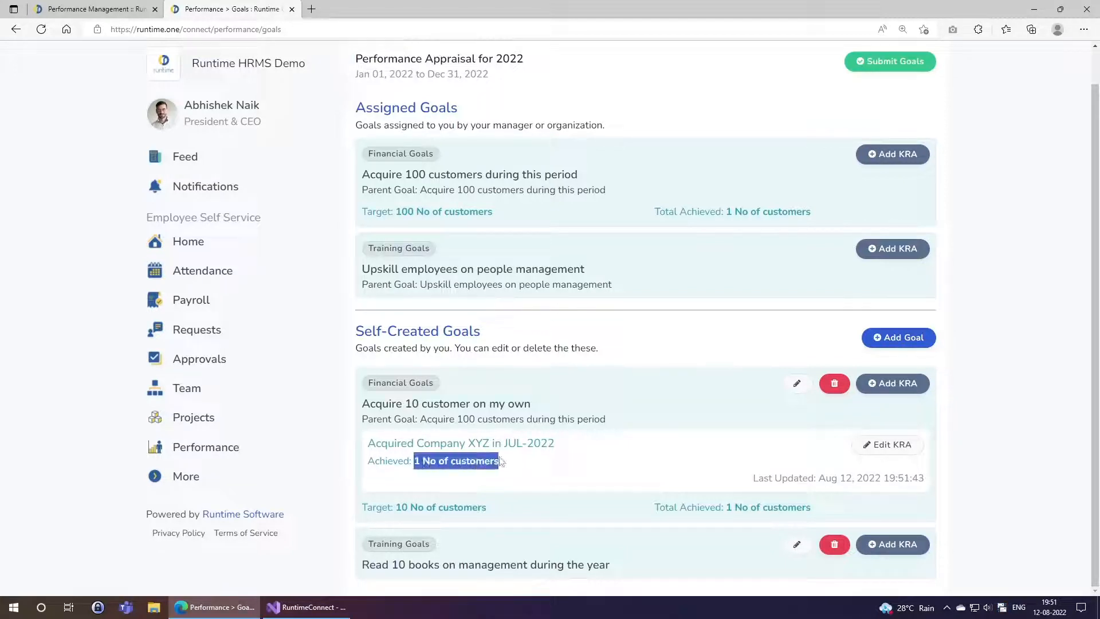
click(460, 460)
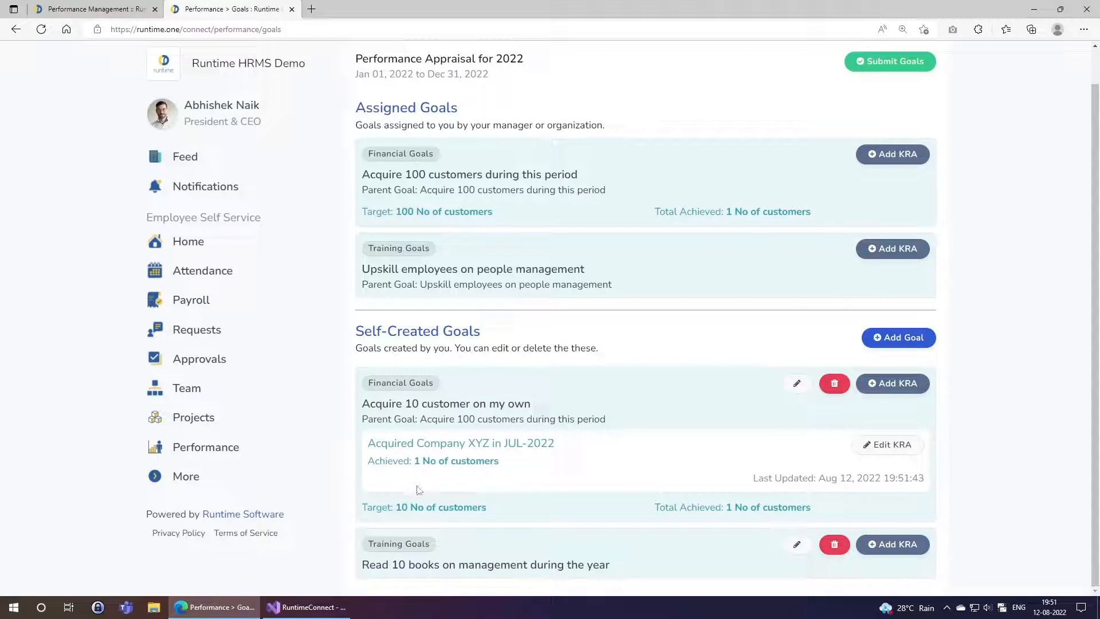
double_click(407, 507)
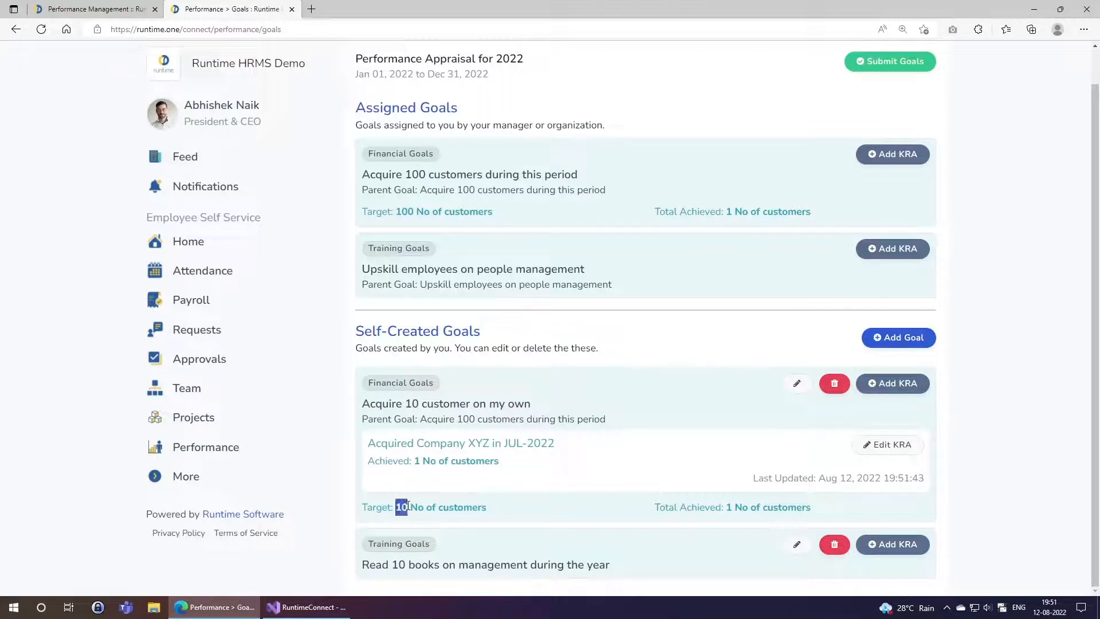
click(688, 508)
drag(370, 417, 617, 422)
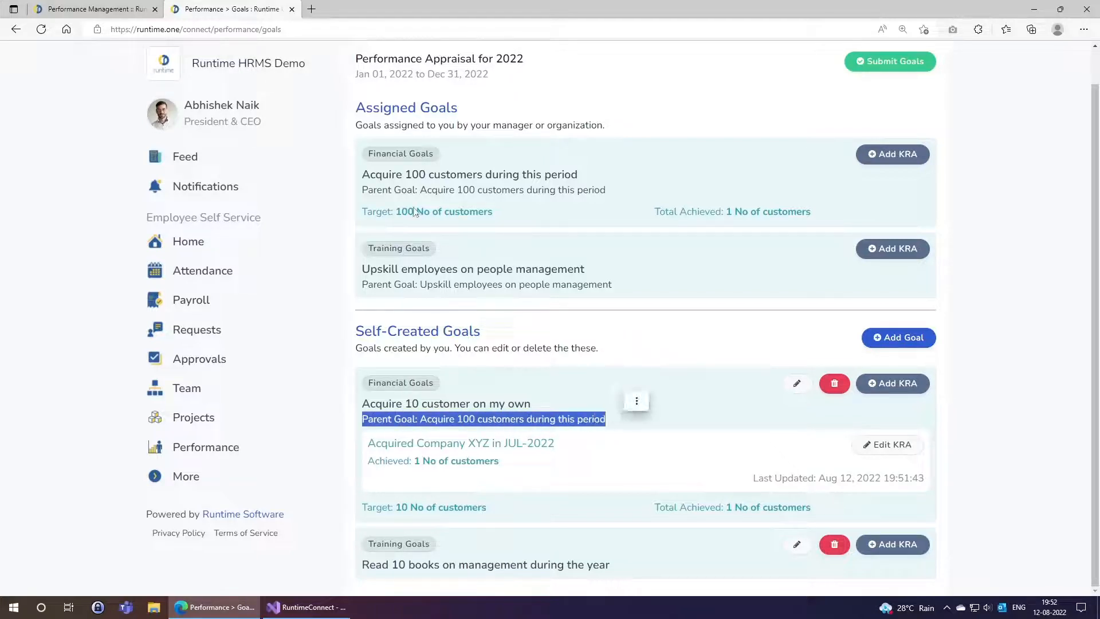
drag(363, 175, 581, 177)
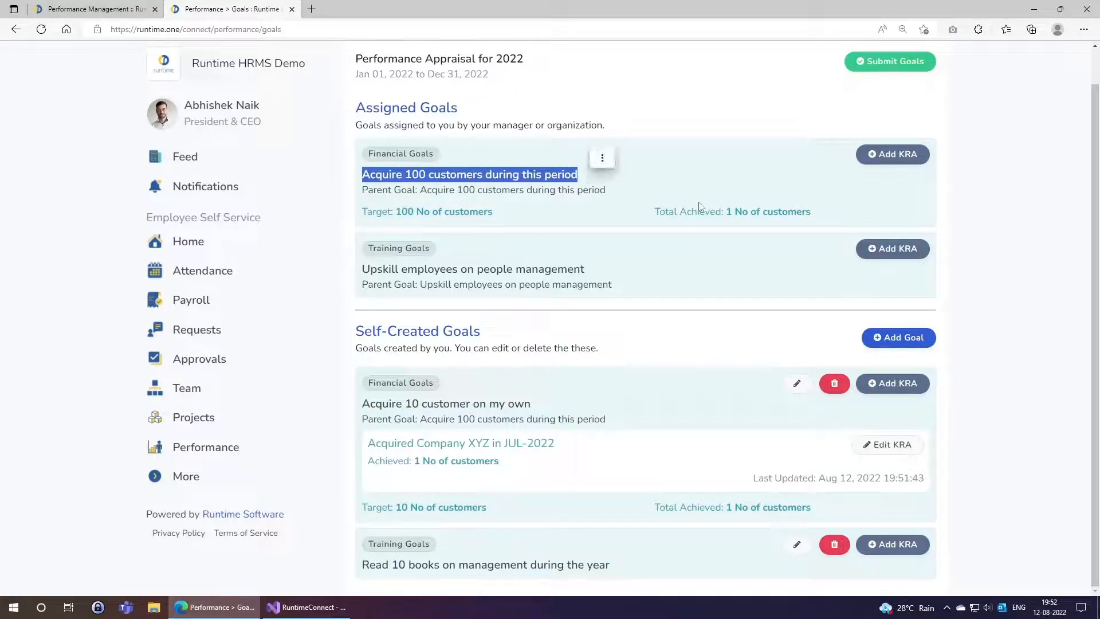
drag(727, 212, 735, 212)
click(740, 266)
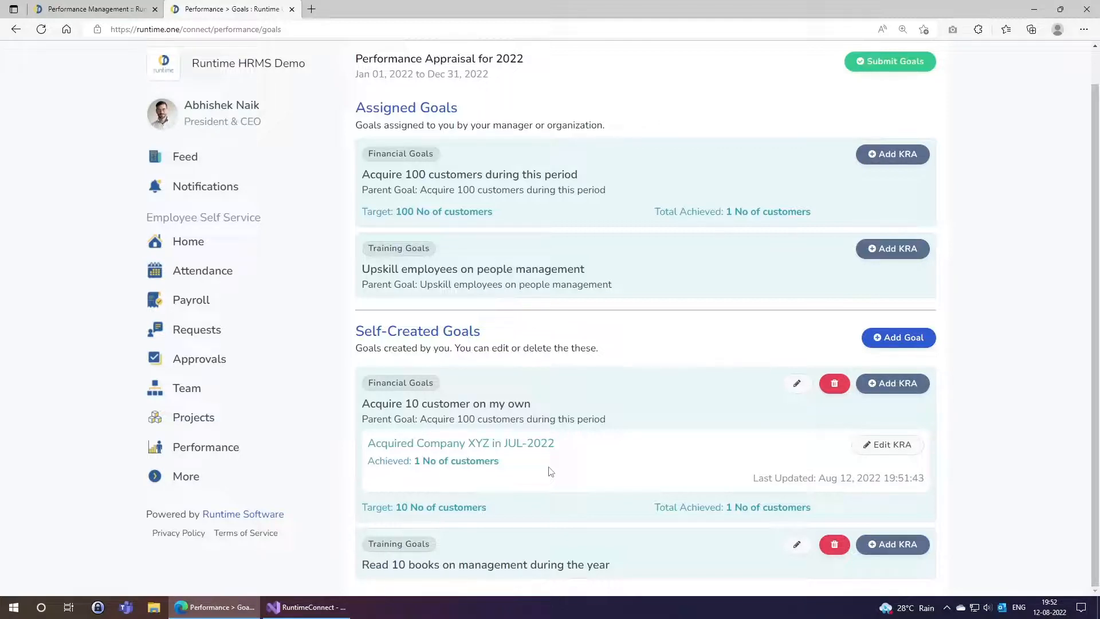
double_click(732, 214)
click(733, 232)
drag(369, 442, 605, 446)
click(609, 479)
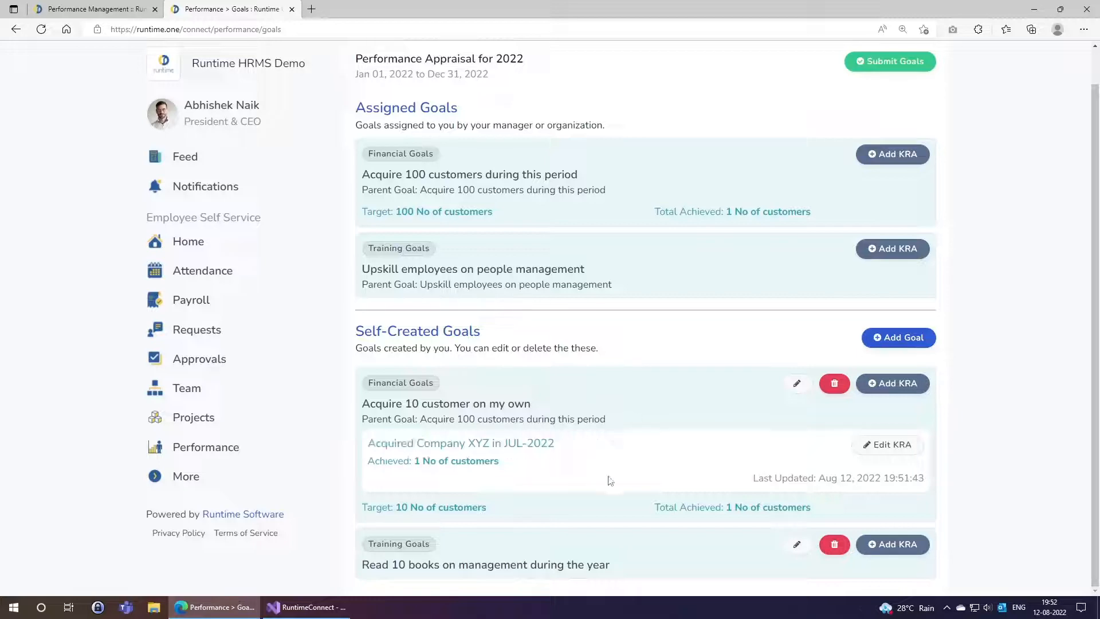
- Change the KRA to "Acquired Company XYZ and Company PQR in JUL-2022" with a target achieved of 2, and check the goal totals
click(875, 447)
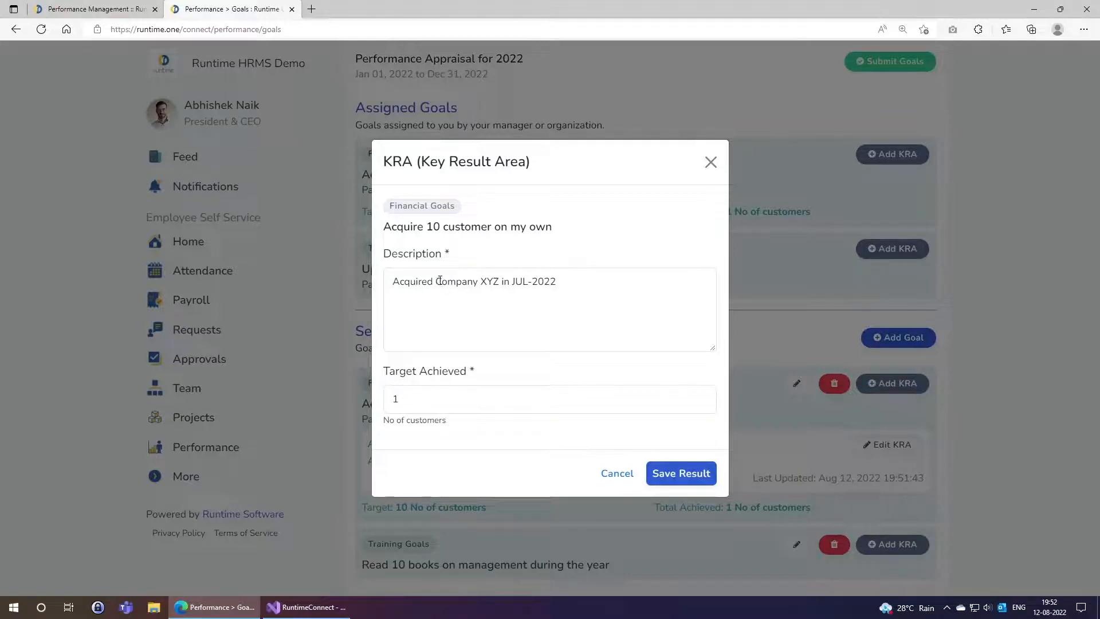
click(500, 281)
text(and Company PQR)
key(Tab)
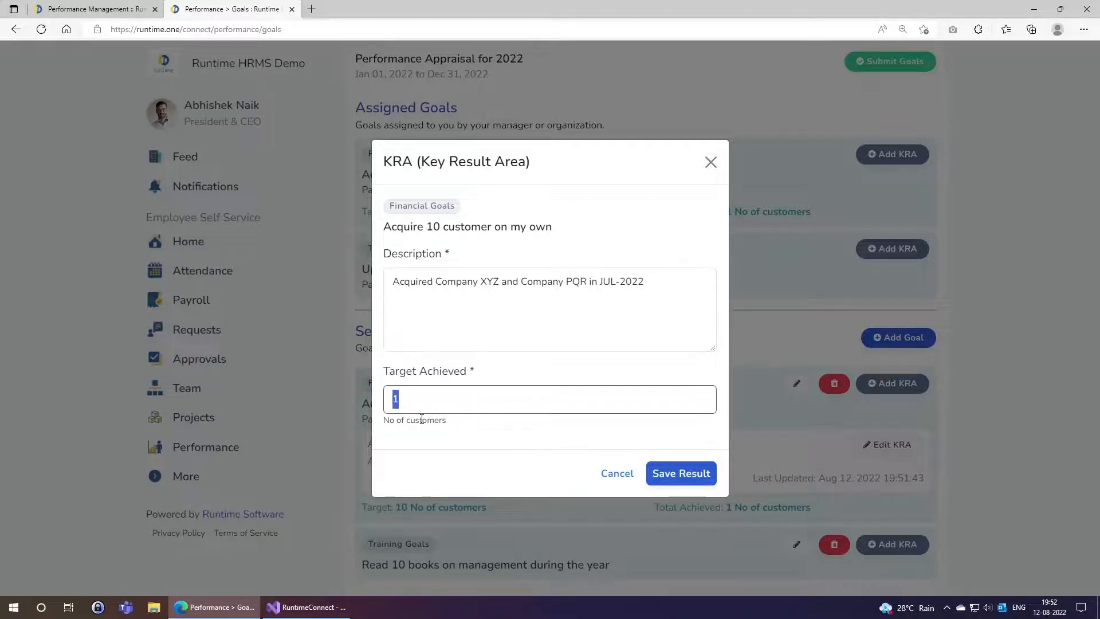
text(2)
click(688, 473)
scroll(692, 478, down, 1)
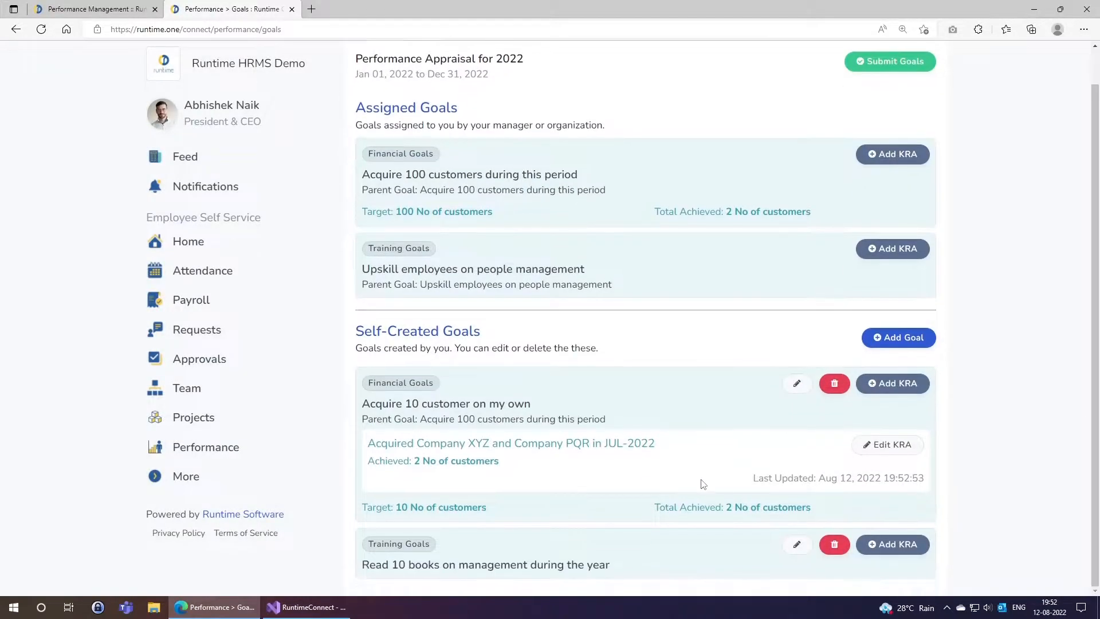
double_click(729, 508)
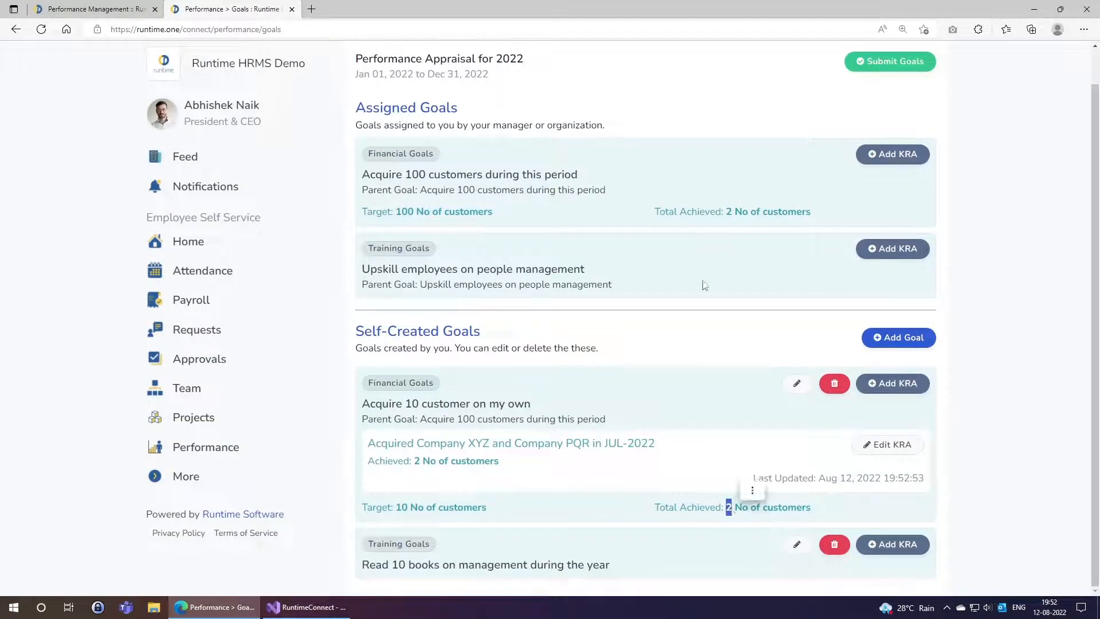
double_click(729, 212)
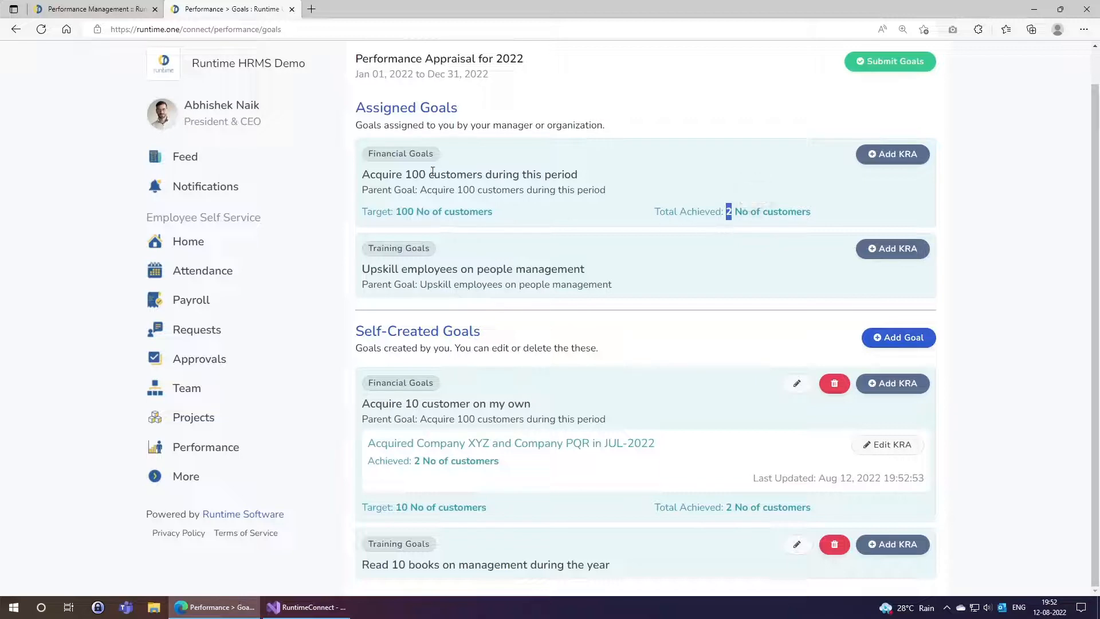
click(609, 479)
- Add a second KRA "Acquired one more customer Company ABC in AUG-22" with a target achieved of 1 to the same self-created goal
click(894, 388)
click(394, 324)
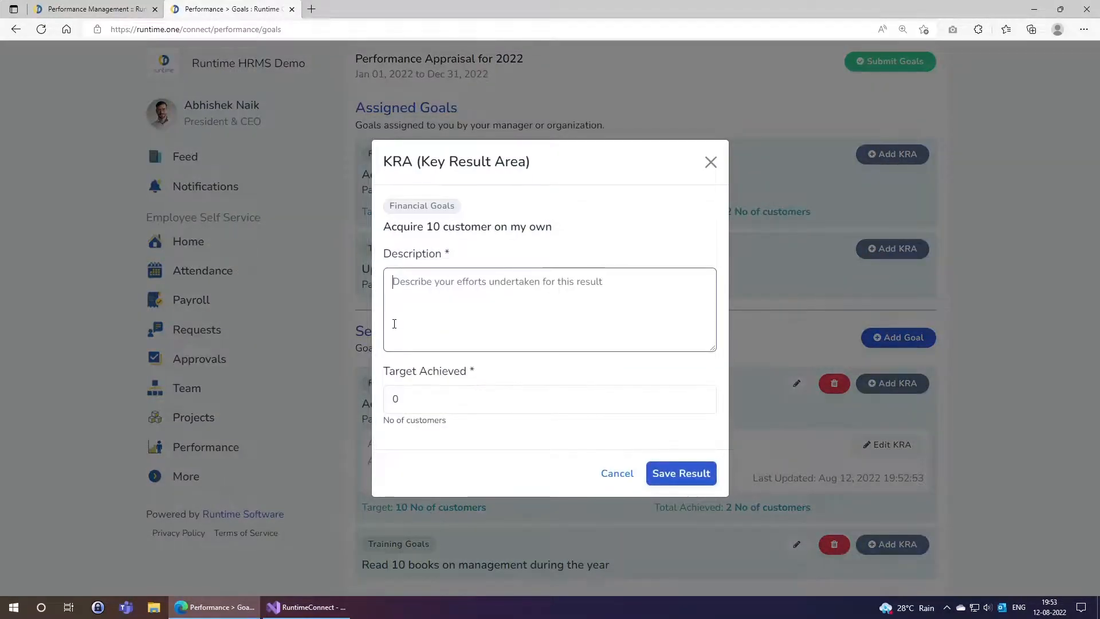
text(Acquired one more customer Company ABC in AUG)
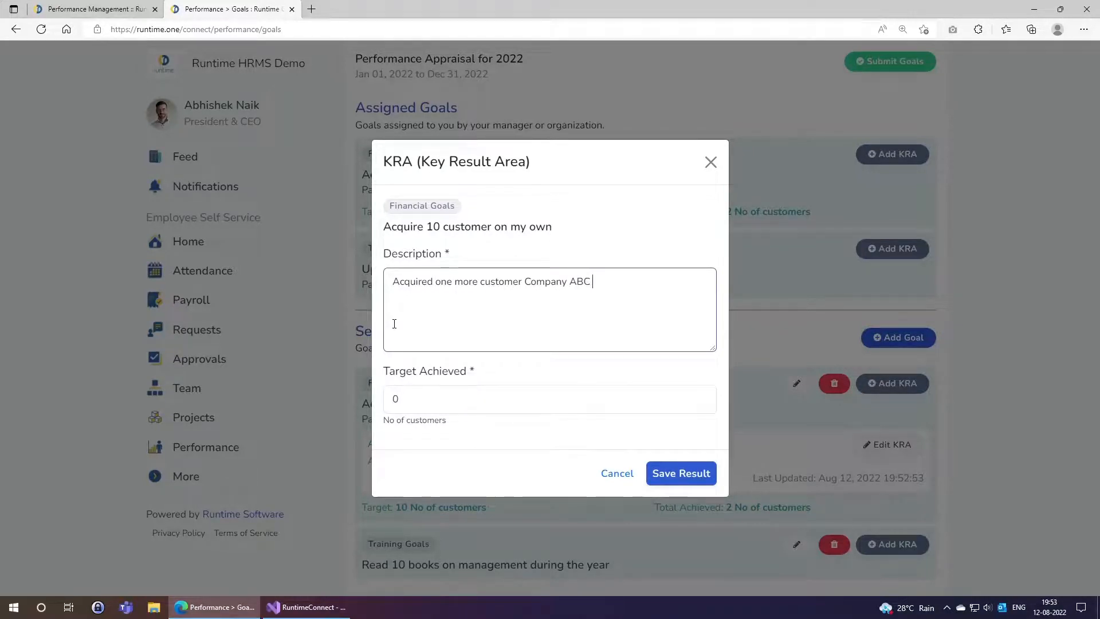
text(-22)
click(398, 403)
text(1)
click(693, 473)
- Check the achieved counts of both KRAs against the total achieved on the self-created goal and on the assigned parent goal
scroll(632, 429, down, 2)
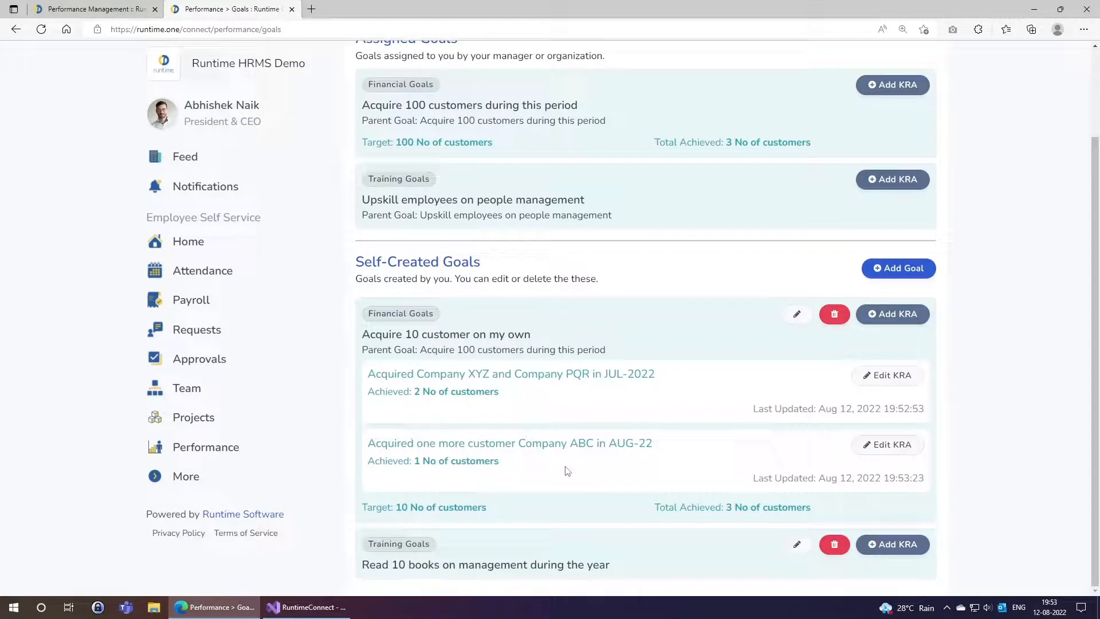
double_click(417, 392)
double_click(417, 460)
double_click(729, 507)
double_click(729, 142)
scroll(711, 212, up, 2)
click(712, 230)
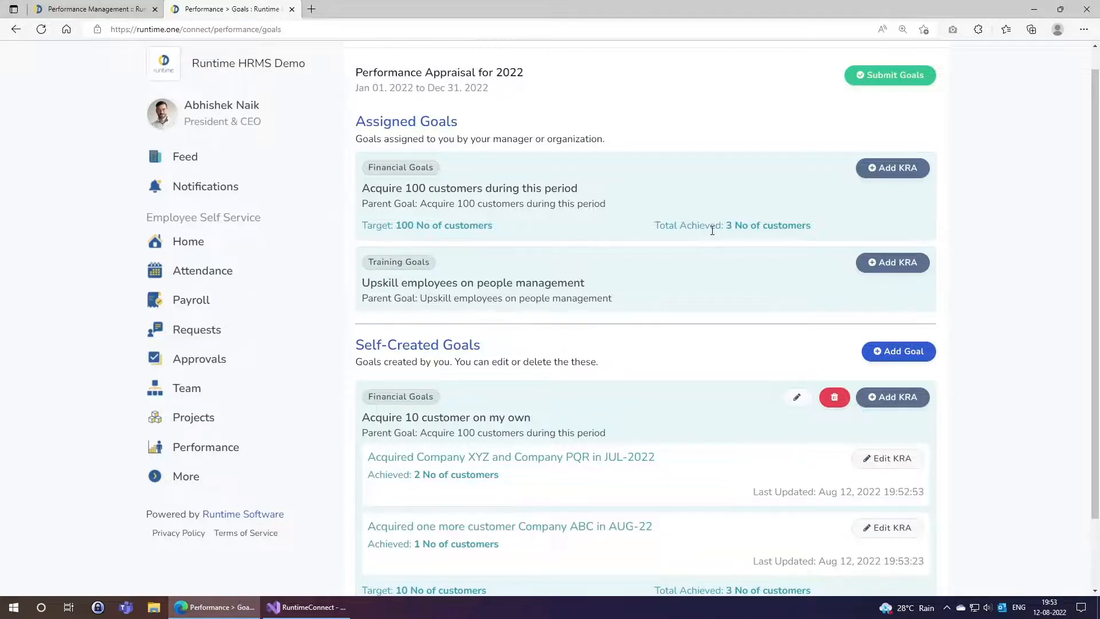
scroll(732, 346, down, 1)
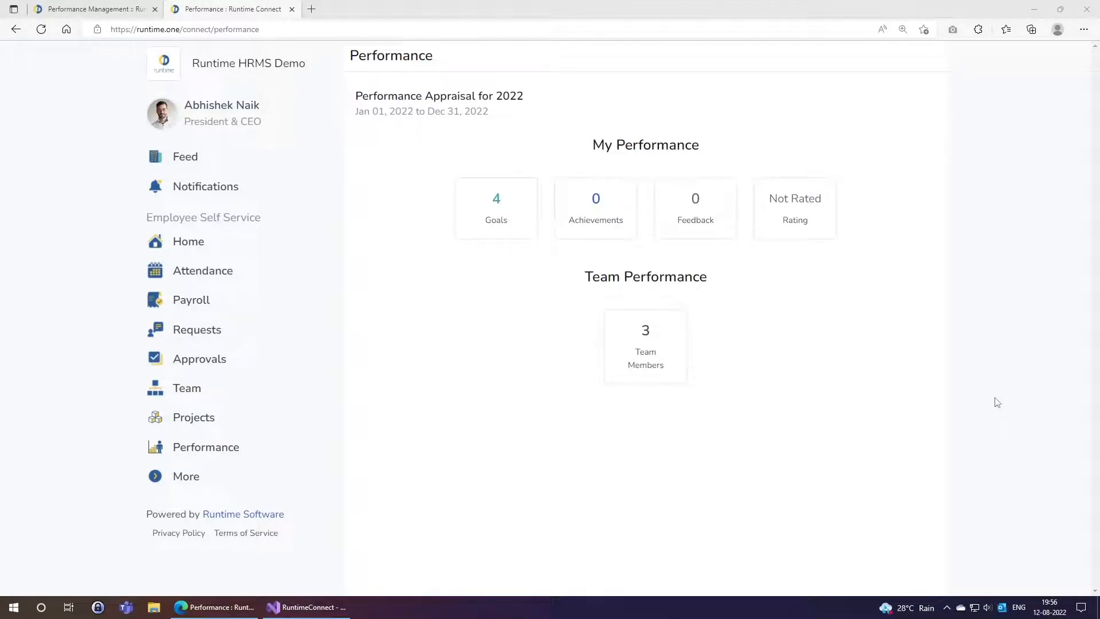
- Switch to the Runtime admin site and look through the appraisal forms for the period Performance Appraisal for 2022
click(66, 7)
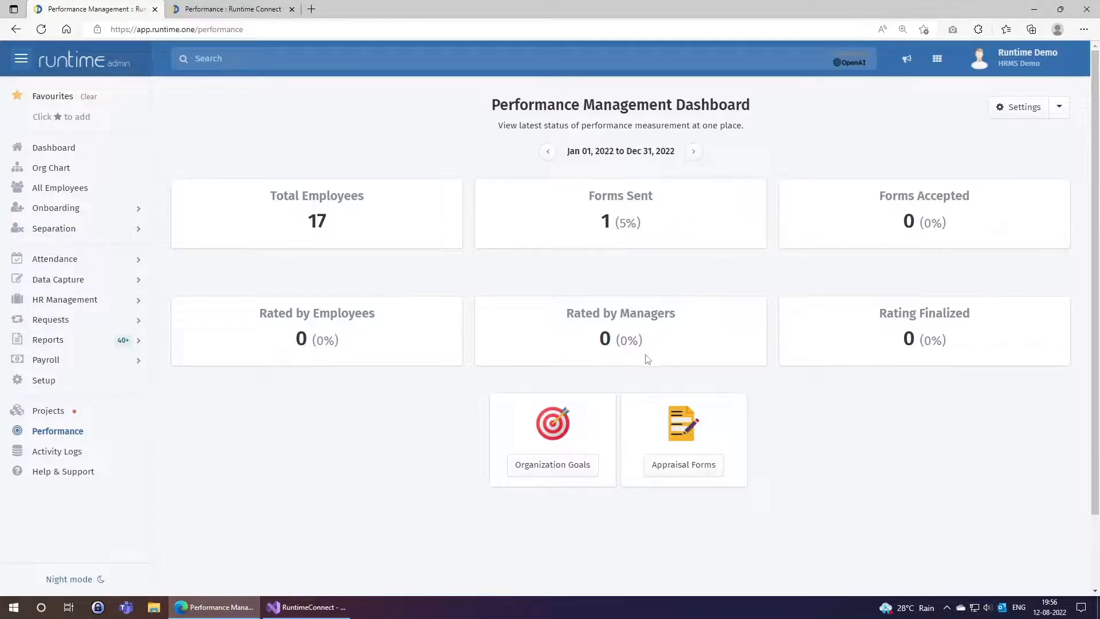
click(669, 469)
click(283, 185)
click(258, 201)
click(728, 192)
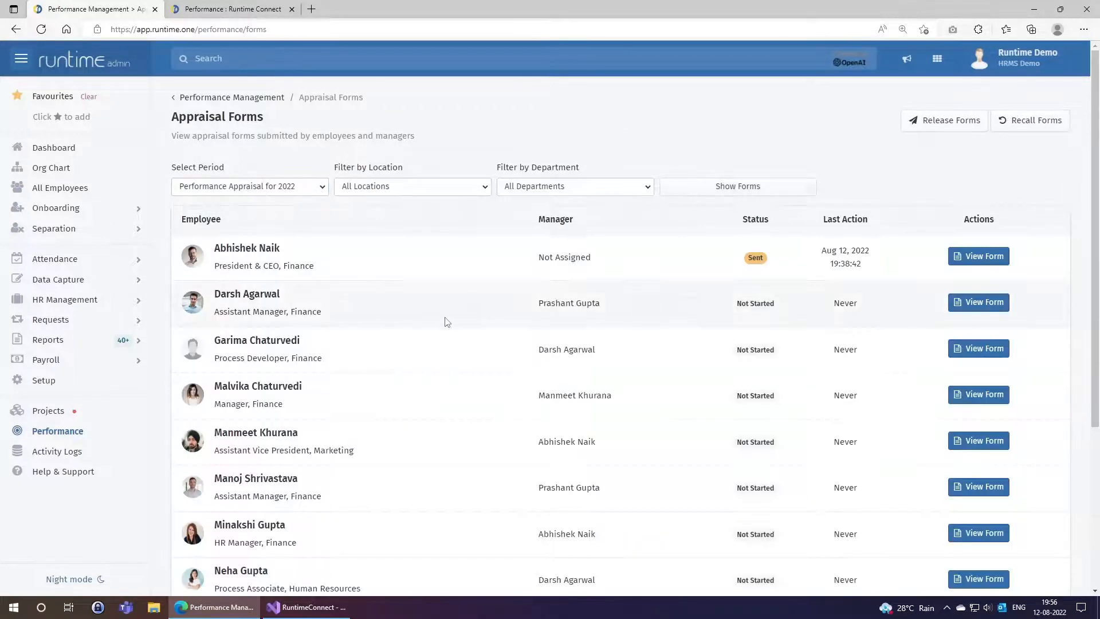
scroll(678, 427, down, 4)
scroll(678, 427, up, 4)
- View the President & CEO's appraisal form and look through its goals, achievements and 360° feedback sections
click(979, 258)
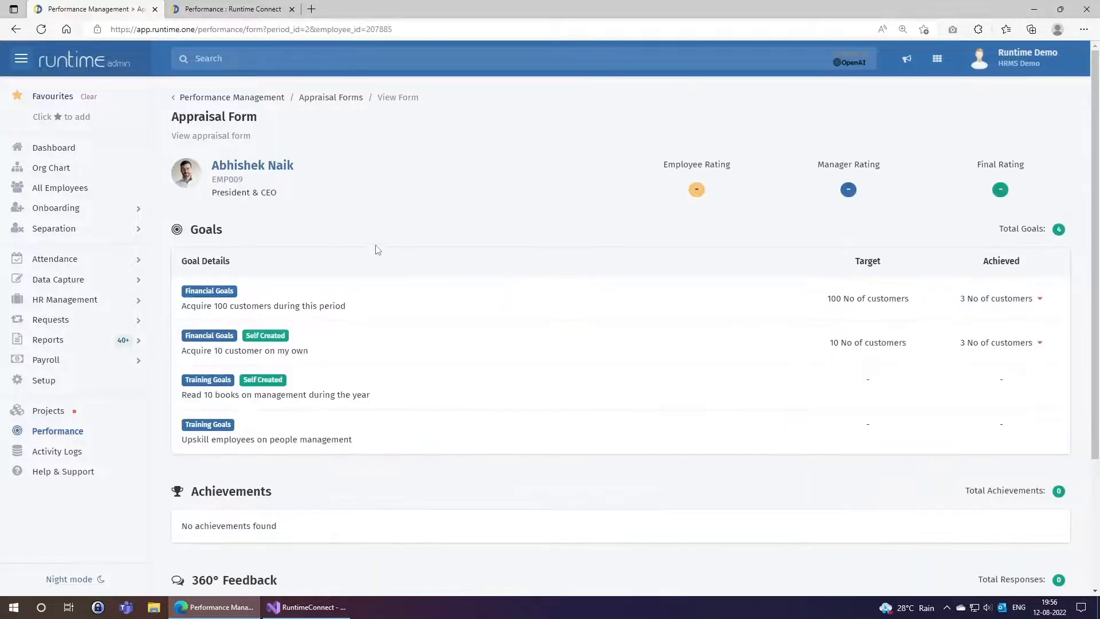
scroll(332, 264, down, 1)
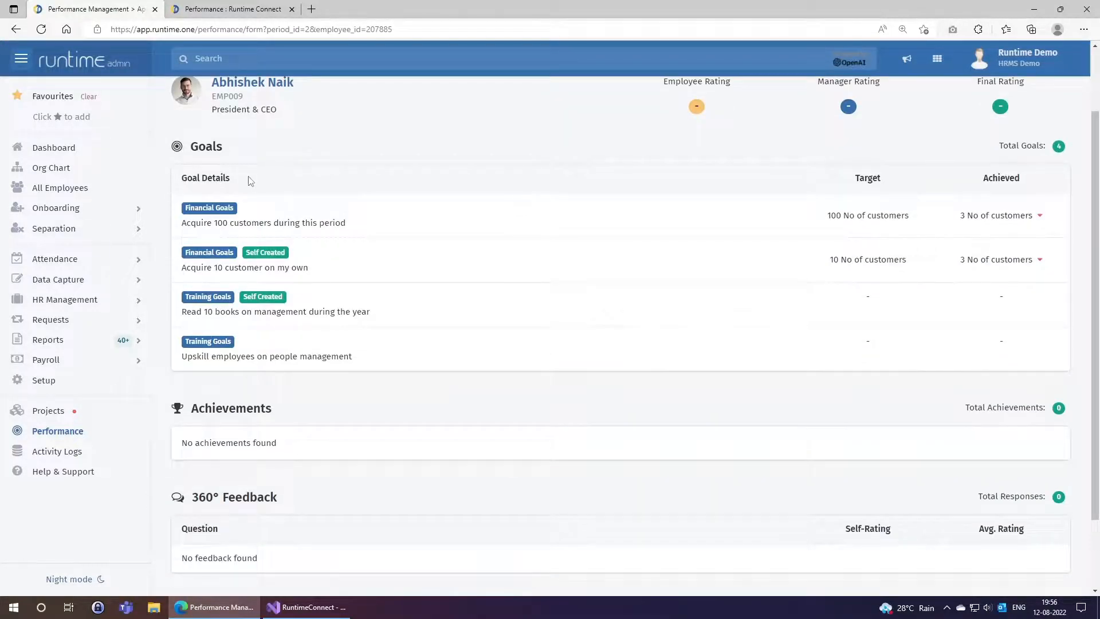
scroll(251, 184, down, 2)
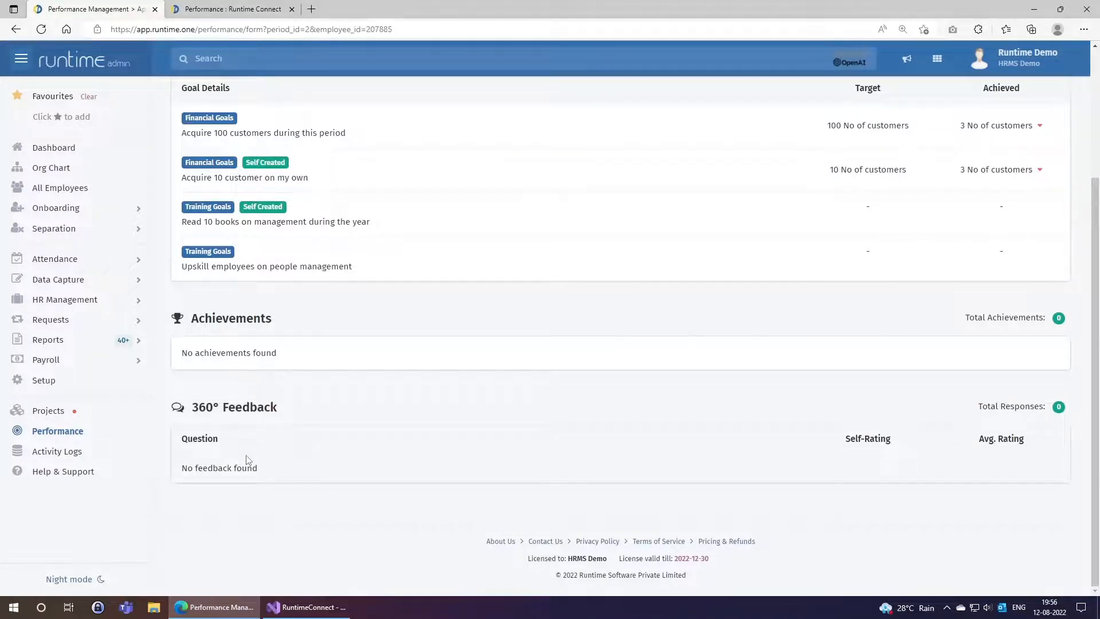
scroll(257, 402, up, 3)
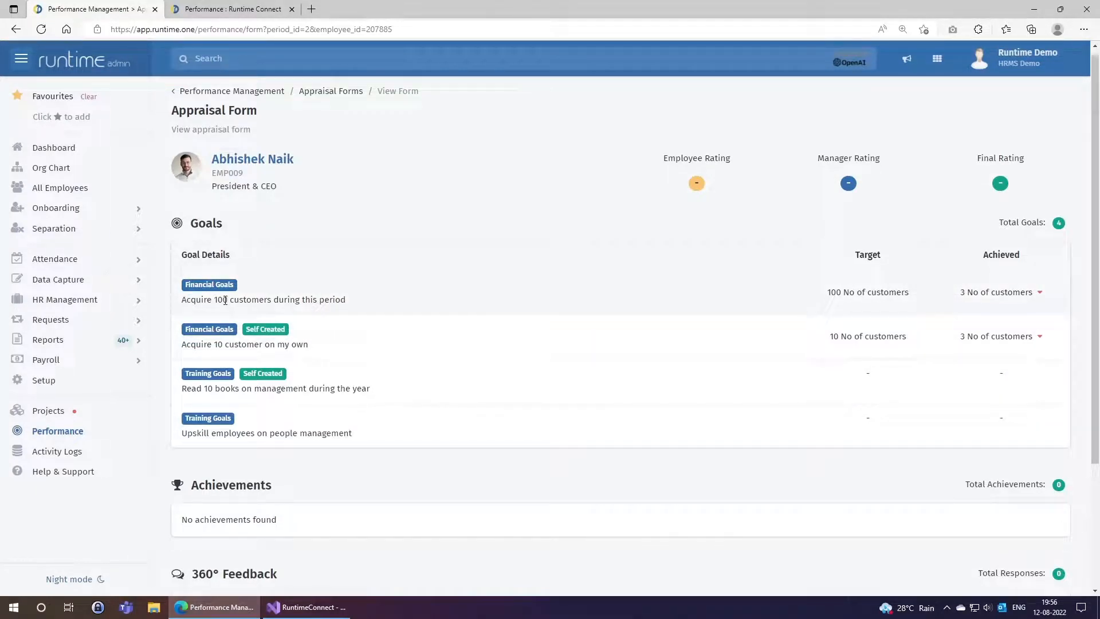
- Examine the self-created goals on the appraisal form and the target and achieved figures of the customer acquisition goals
drag(225, 346, 297, 345)
drag(242, 390, 310, 389)
click(335, 397)
drag(245, 331, 291, 334)
drag(244, 376, 287, 375)
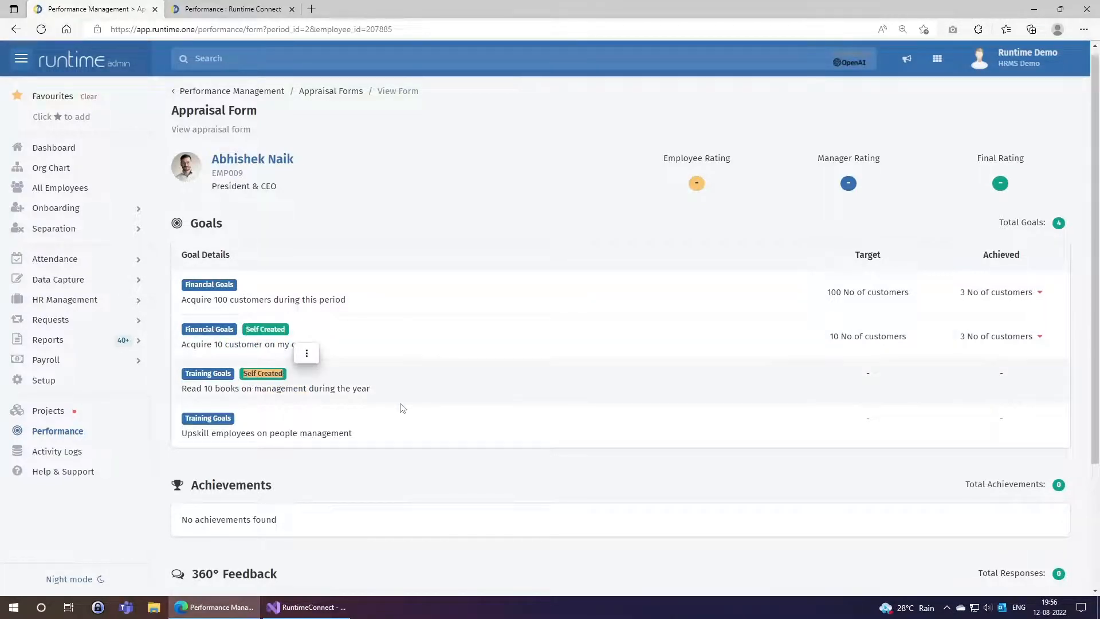
click(790, 398)
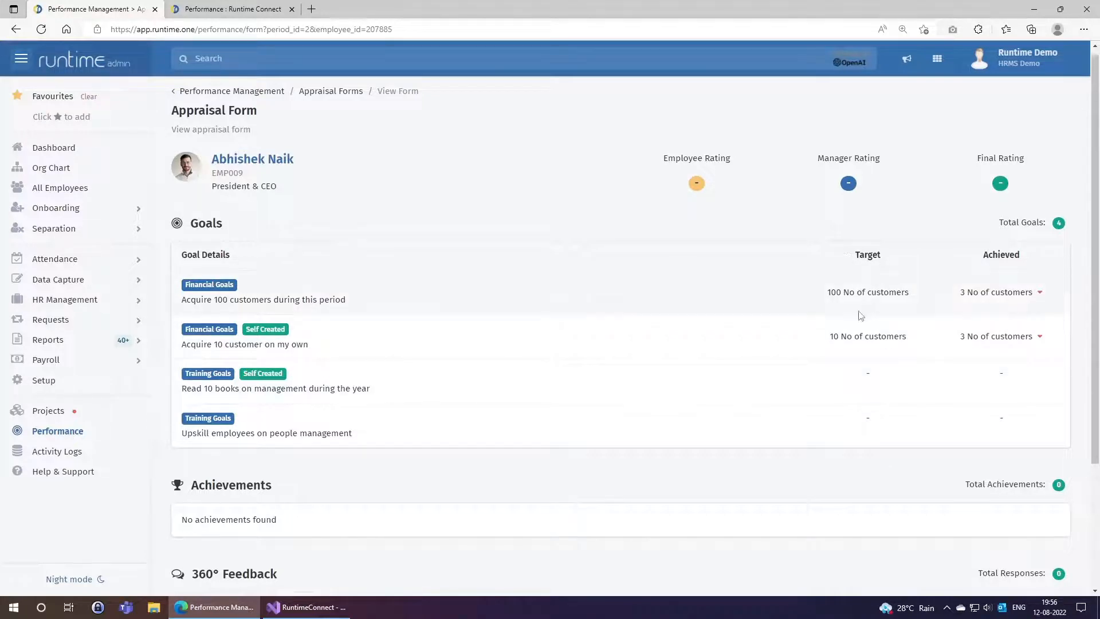
drag(829, 302, 913, 296)
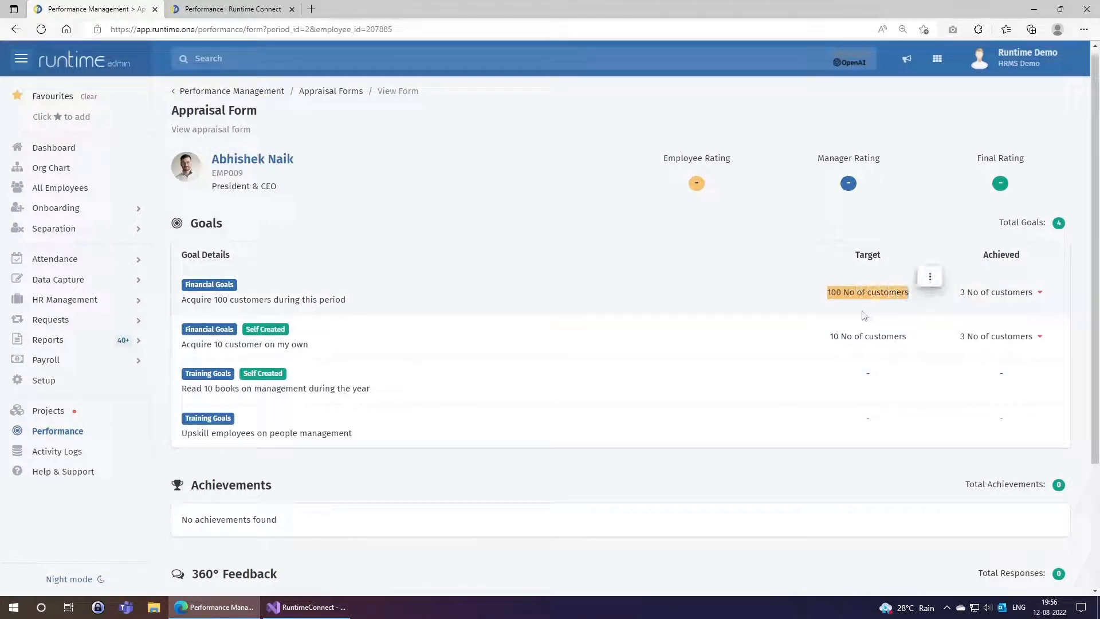
click(992, 310)
drag(960, 292, 993, 309)
drag(832, 338, 905, 332)
click(892, 352)
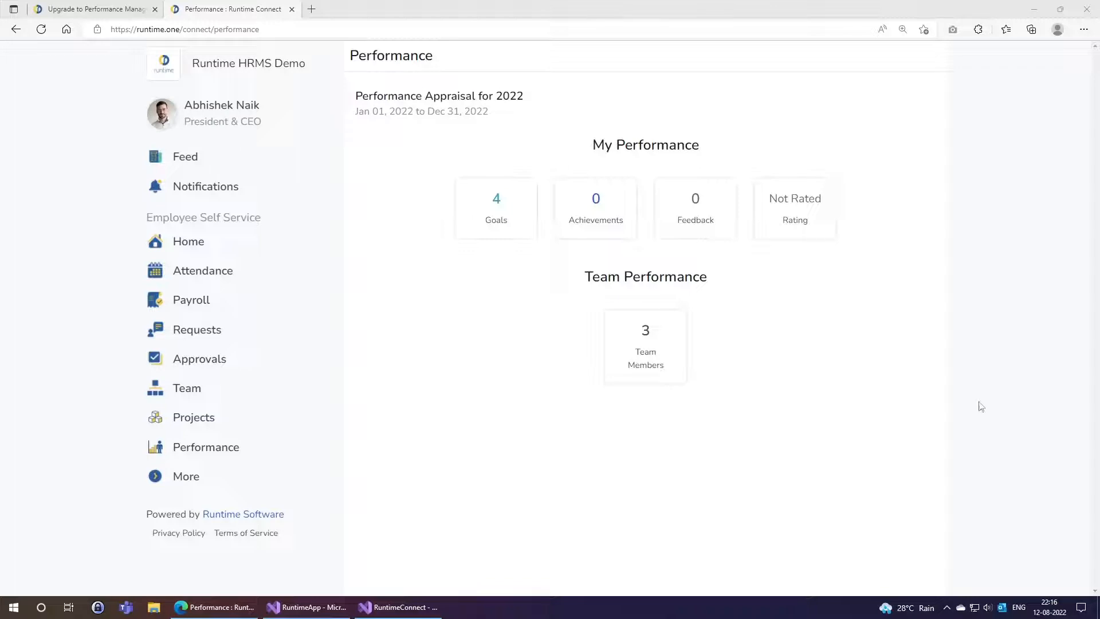
- In the employee portal, view the goals of the first listed team member under Team Performance
click(656, 353)
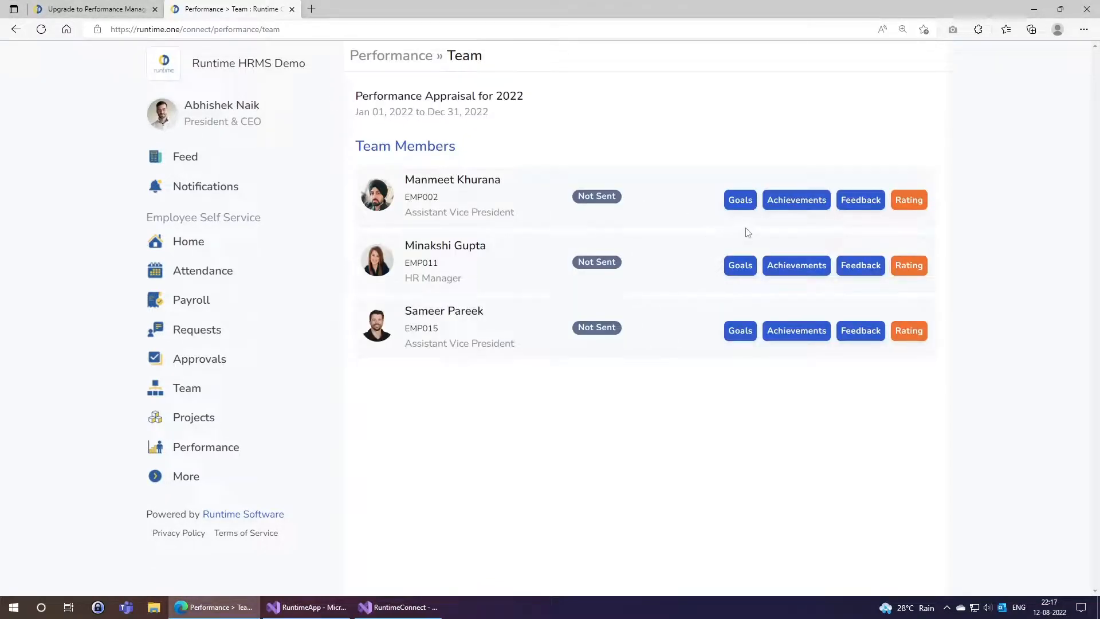
click(741, 201)
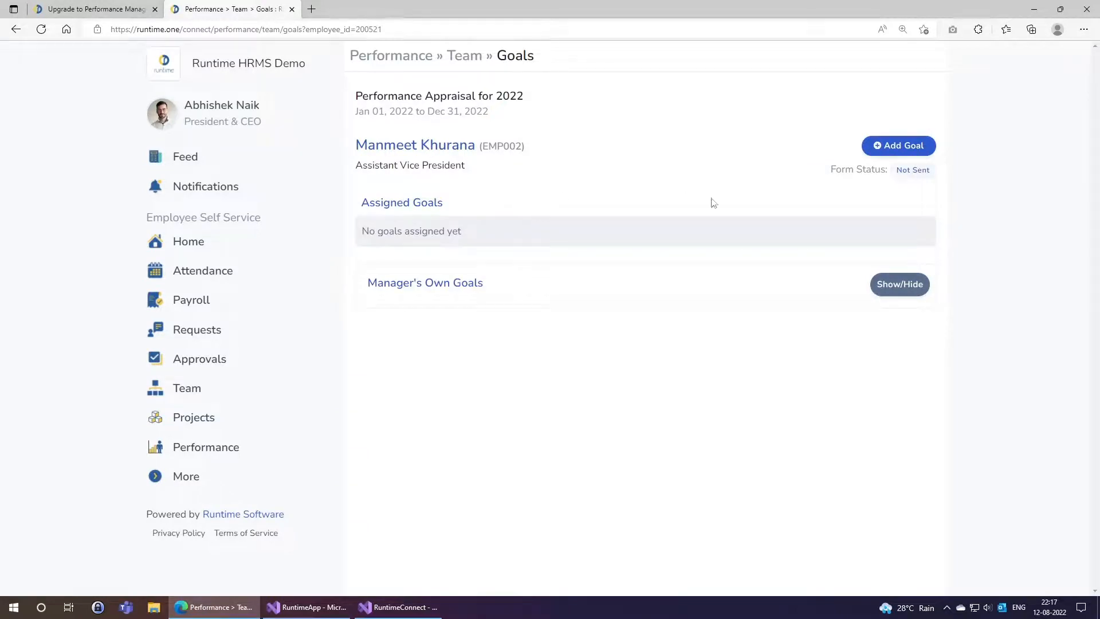
- Check the form status and the Assigned Goals section on the Assistant Vice President's goals page
drag(898, 173, 937, 176)
click(365, 235)
drag(364, 235, 489, 236)
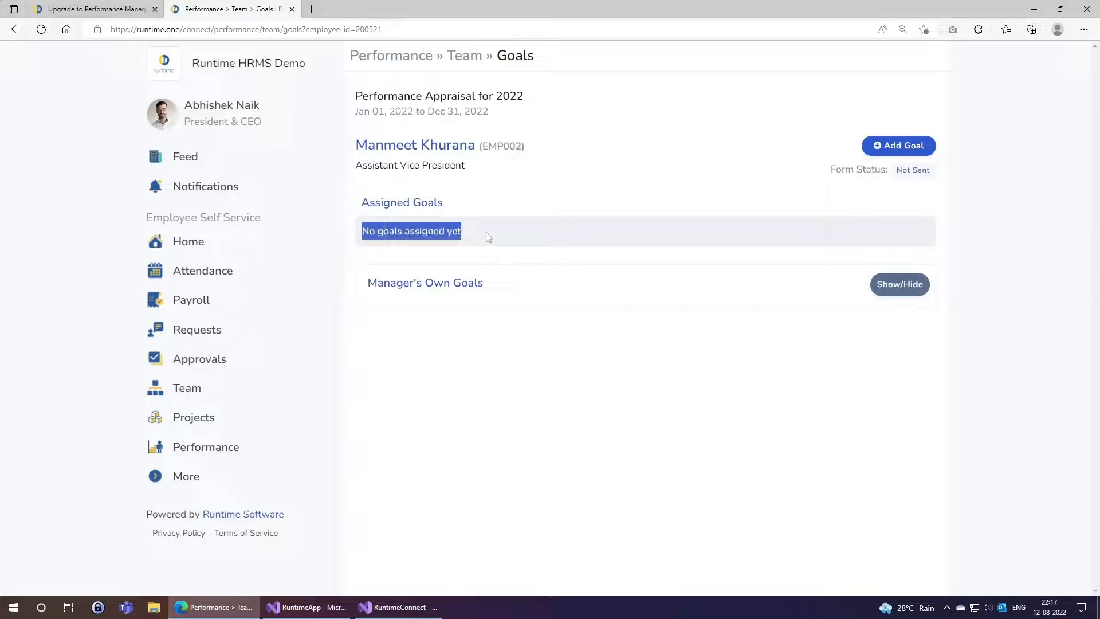
click(489, 238)
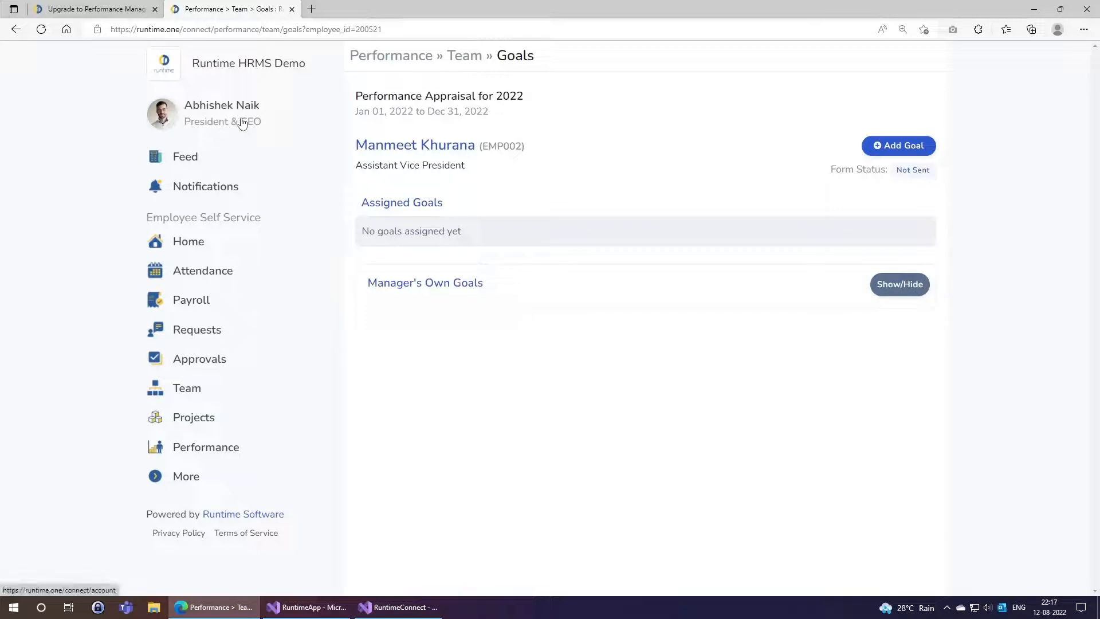
- Show the manager's own goals on the team member's page and examine the financial and training goals and their targets
click(916, 285)
scroll(546, 358, down, 2)
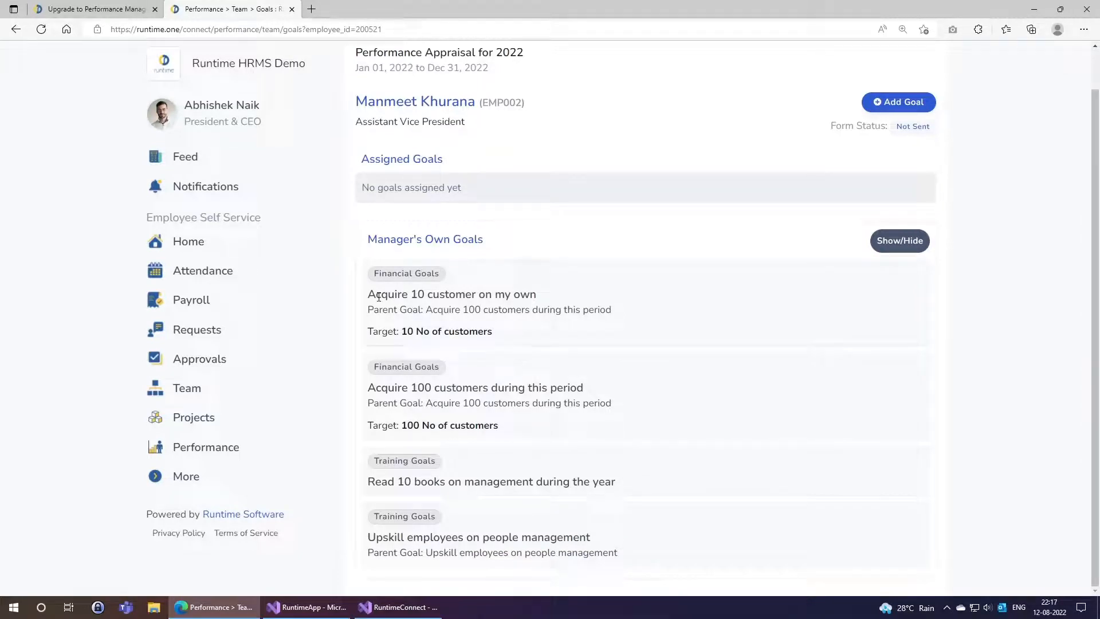
drag(411, 388, 440, 388)
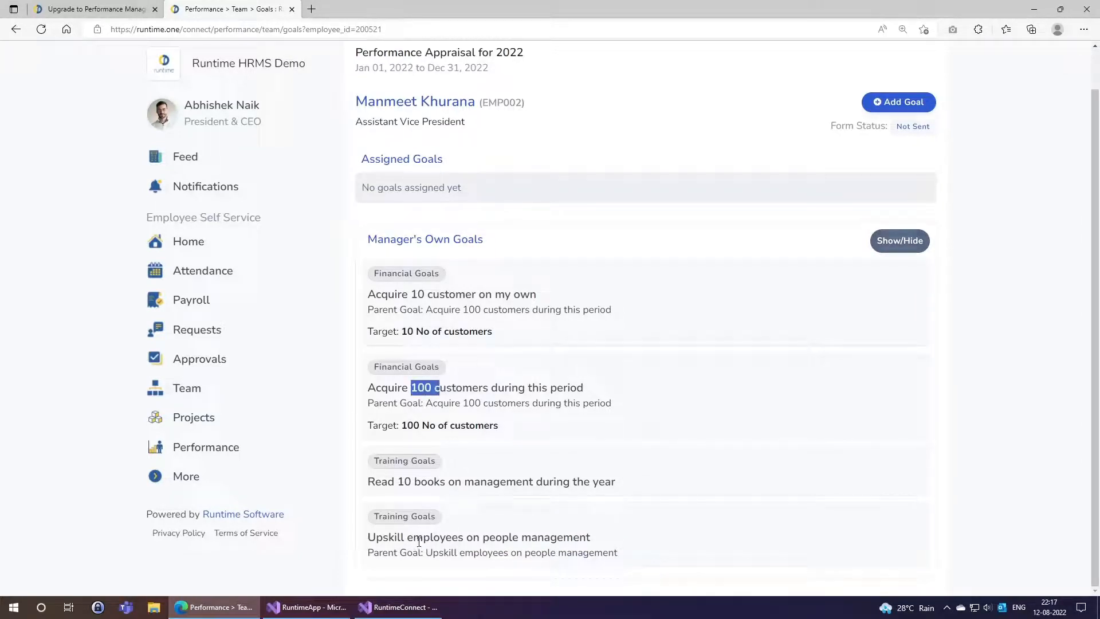
drag(414, 539, 455, 549)
drag(404, 482, 421, 482)
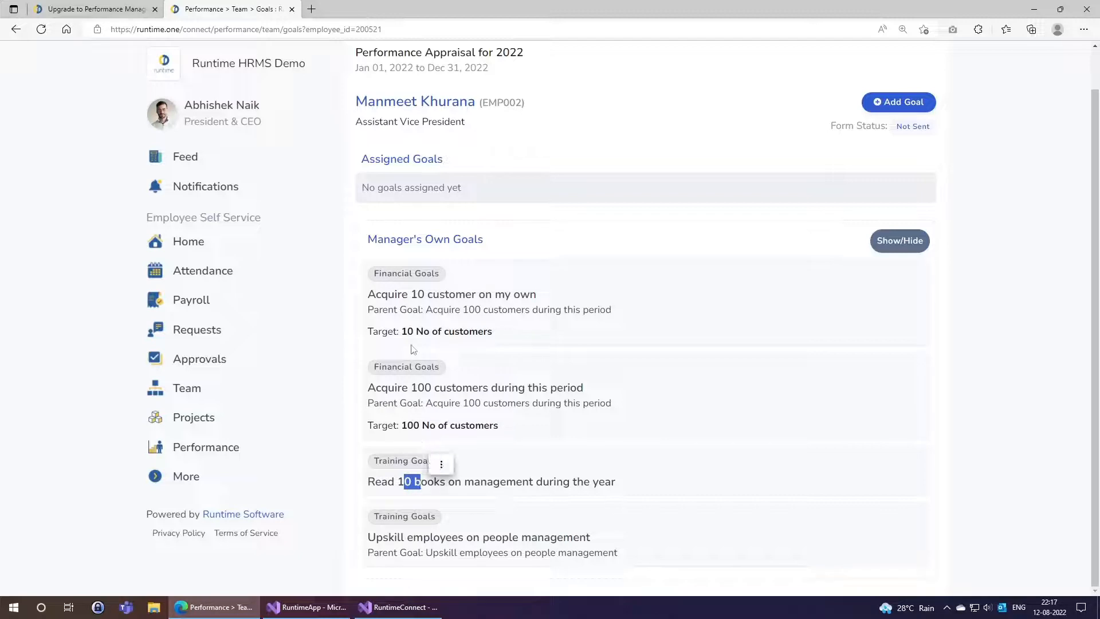
drag(410, 294, 422, 294)
click(510, 364)
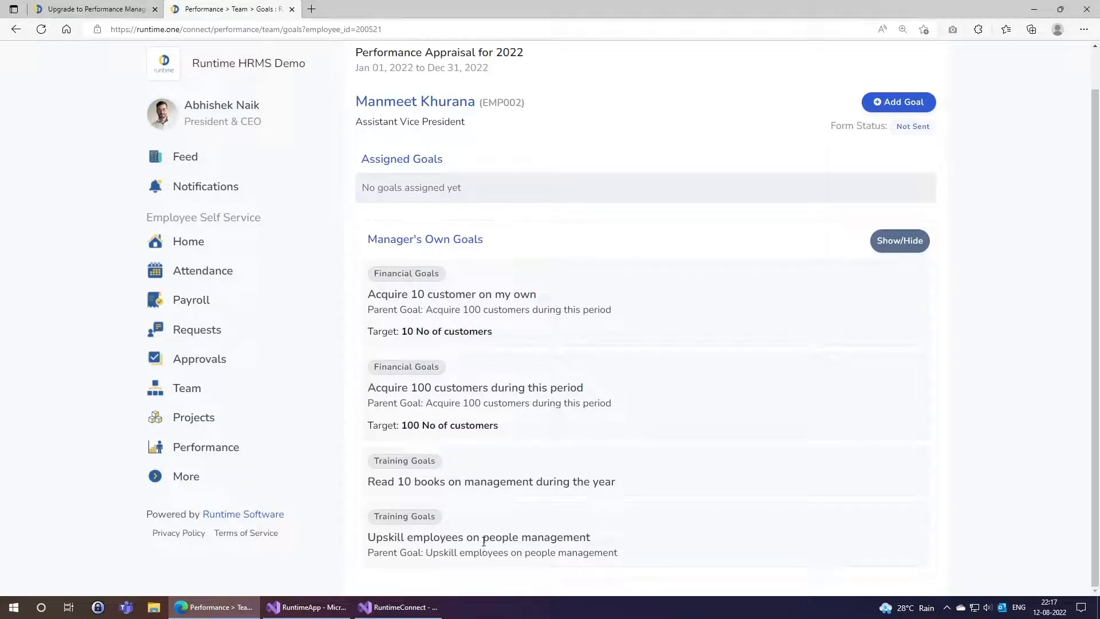
scroll(497, 508, up, 1)
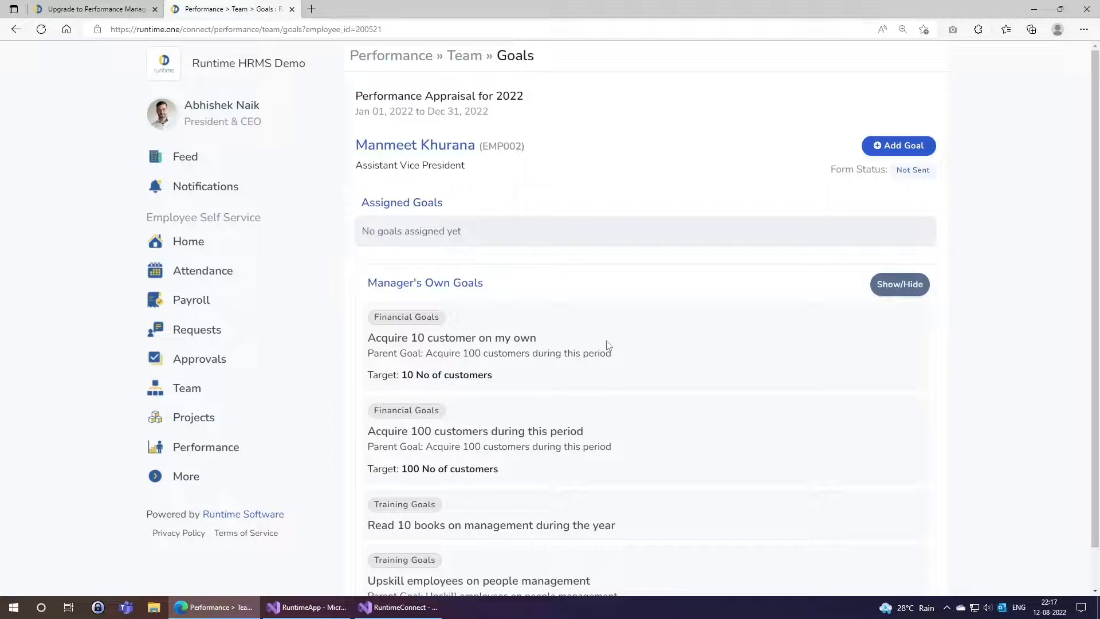
scroll(611, 396, down, 1)
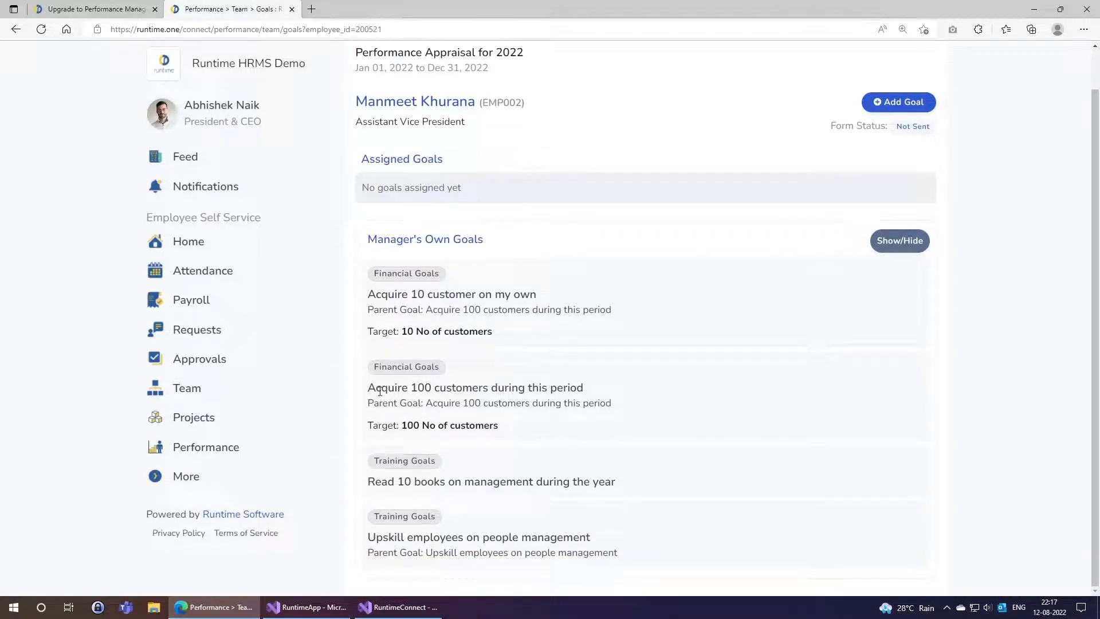
drag(412, 388, 482, 388)
drag(411, 294, 538, 297)
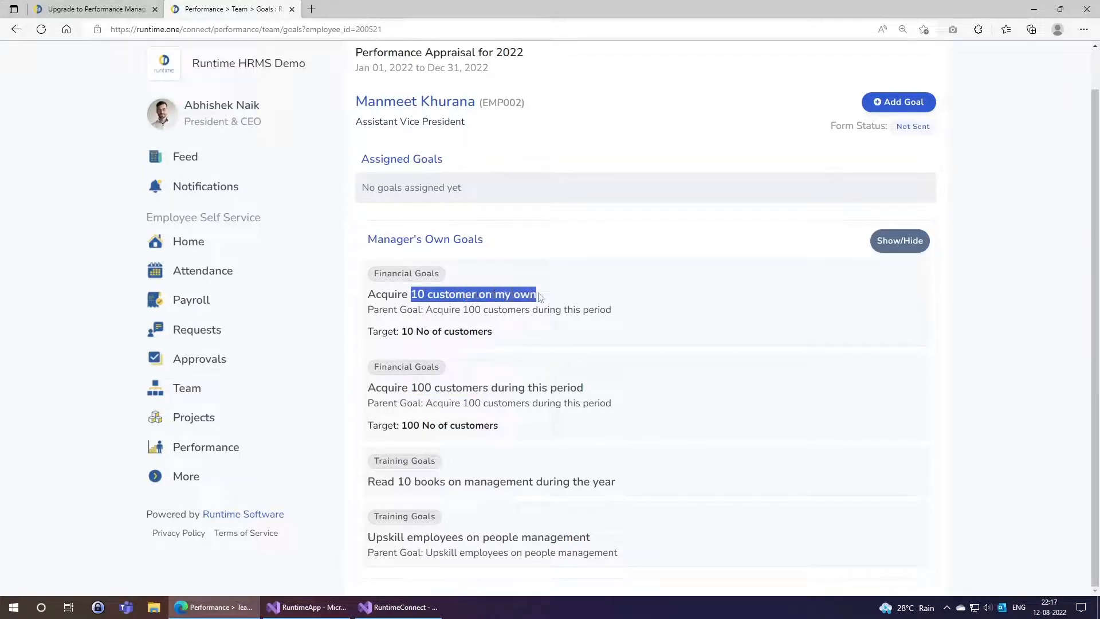
click(543, 329)
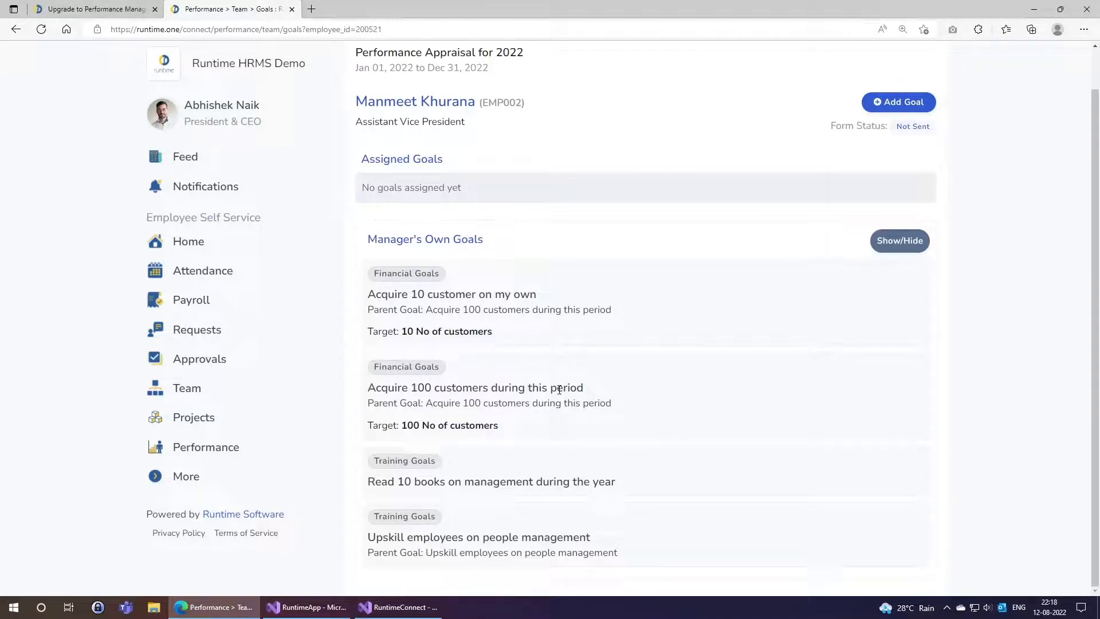
scroll(560, 390, up, 1)
drag(356, 145, 478, 146)
click(488, 197)
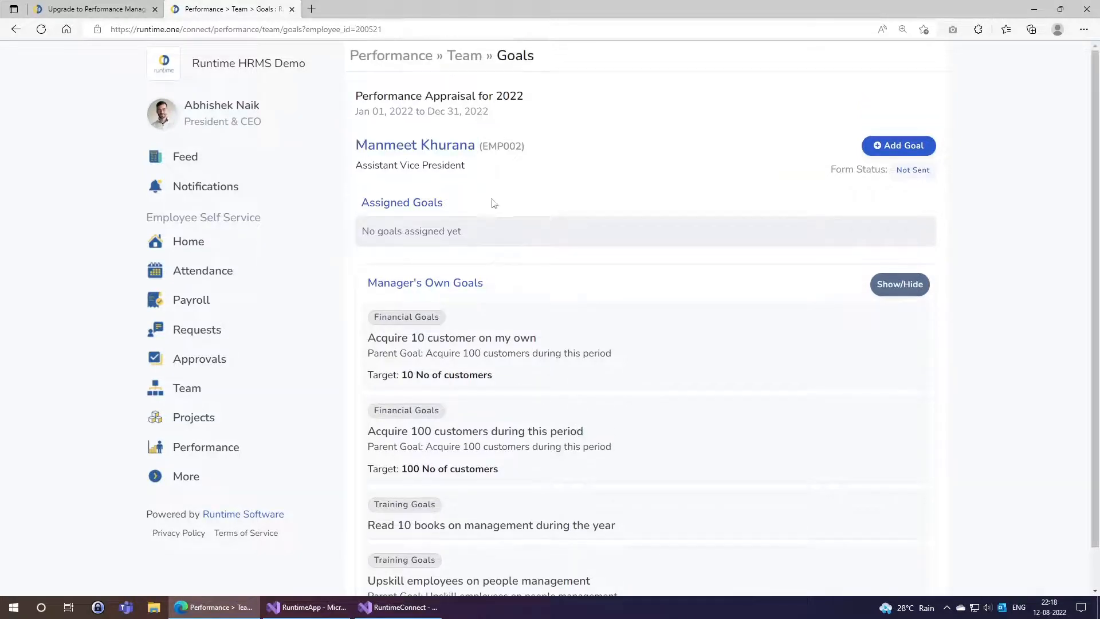
- Assign the goal "Acquire 50 customers" under the parent goal "Acquire 100 customers during this period" with a target value of 50
click(884, 147)
click(442, 249)
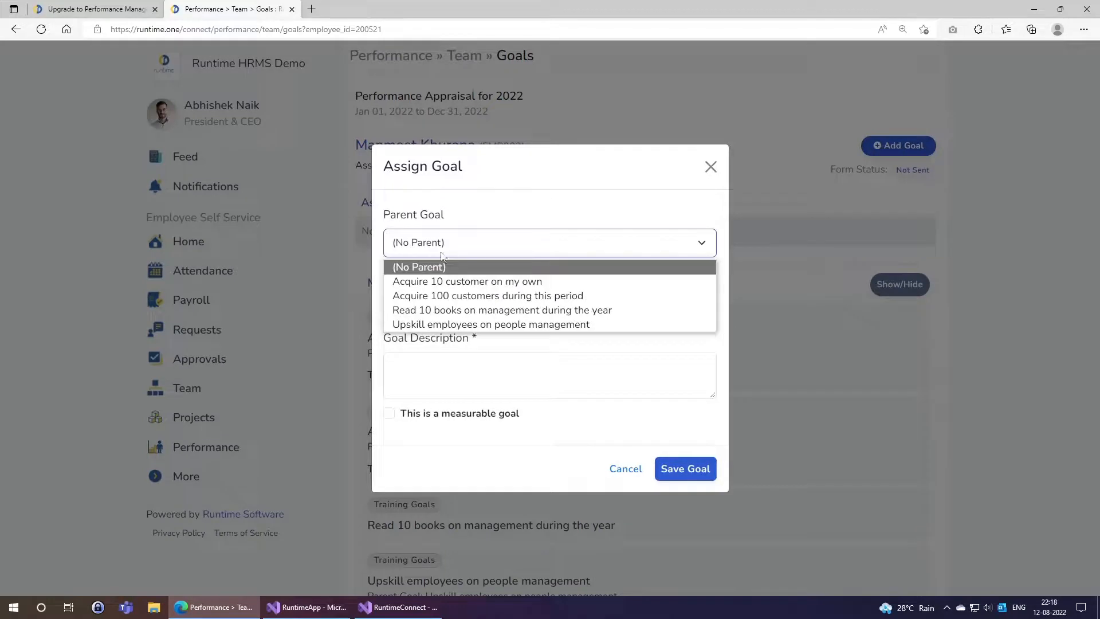
click(442, 296)
click(443, 265)
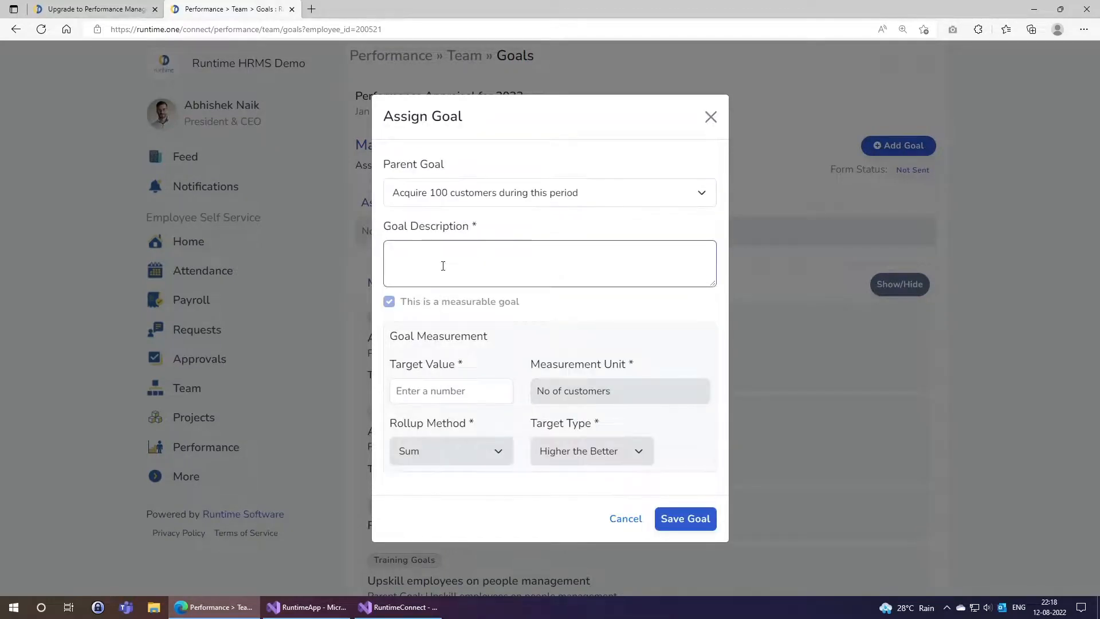
text(Acquire 50 customers)
click(434, 386)
text(50)
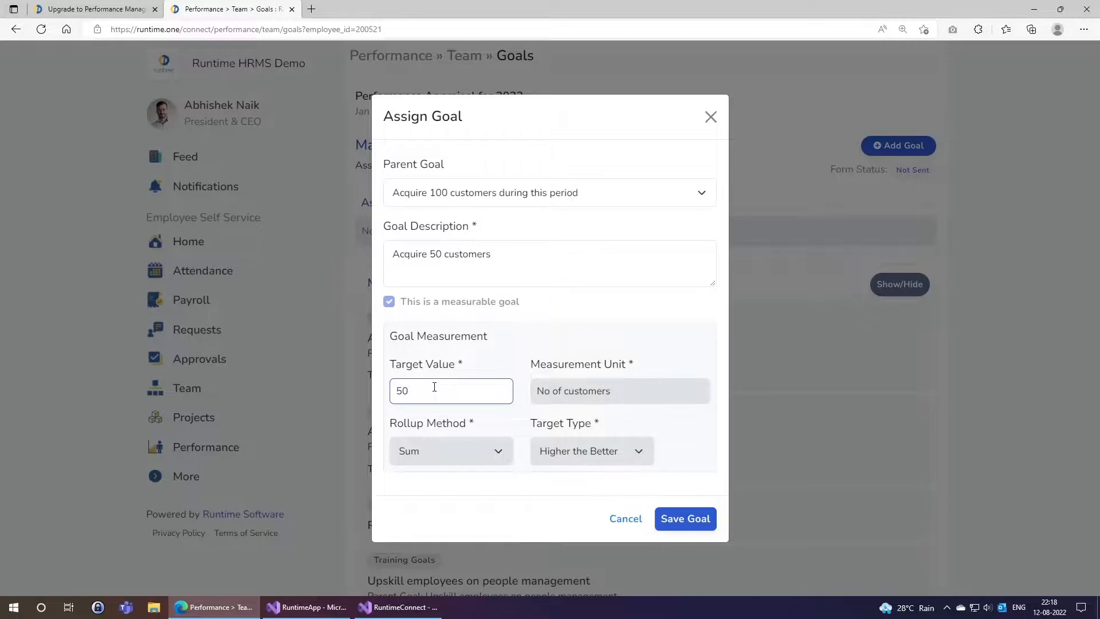
click(686, 518)
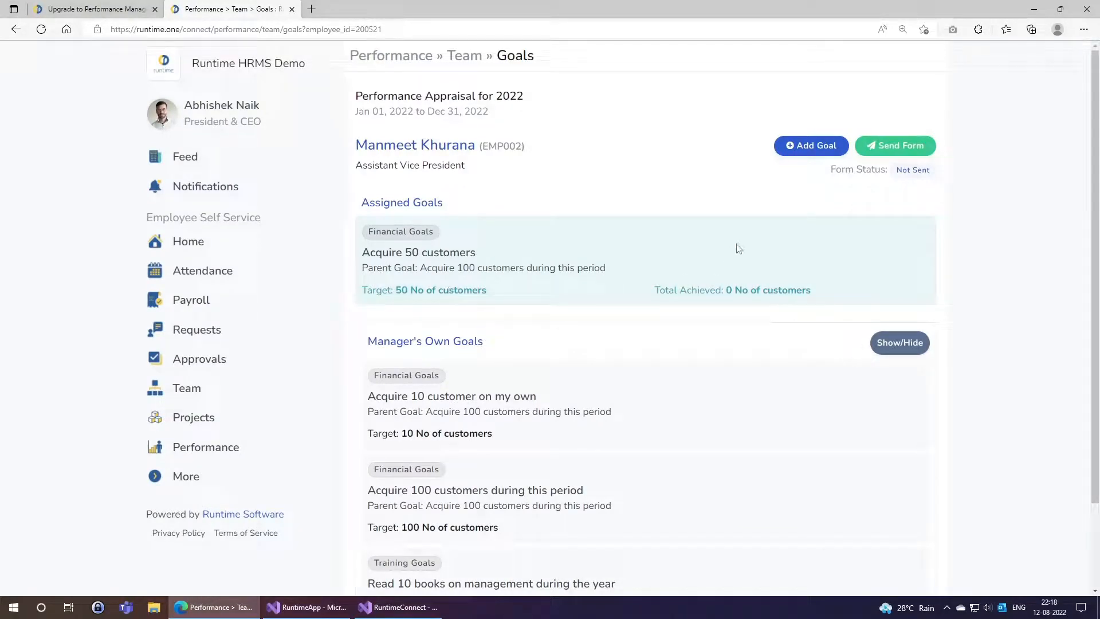
- Assign a Training Goals goal without a parent, described as "Complete Six Sigma Training"
click(807, 155)
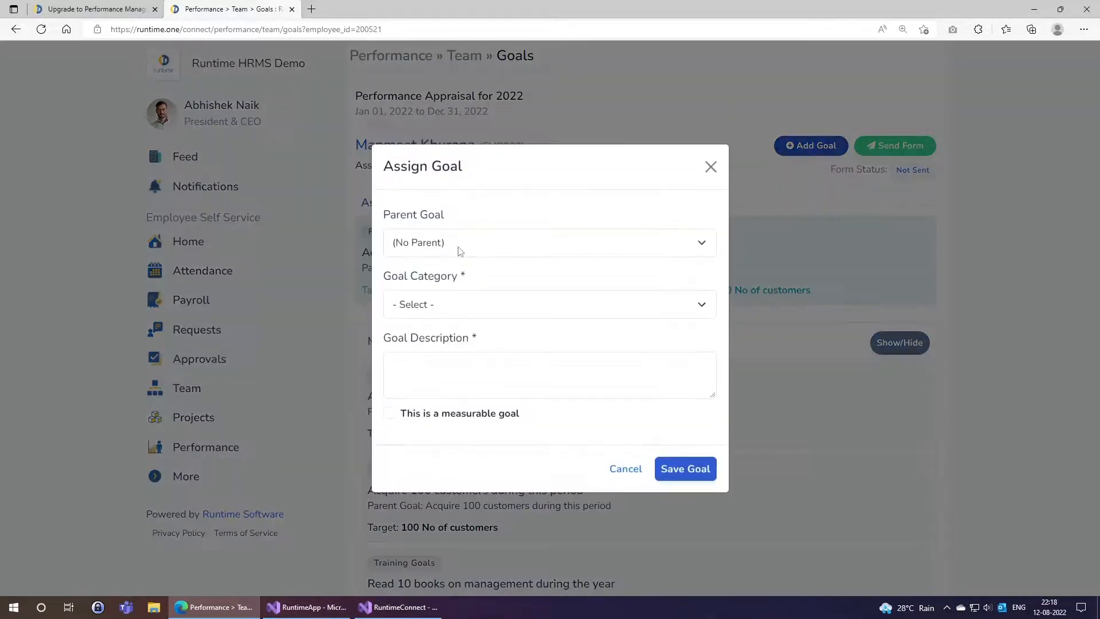
click(441, 311)
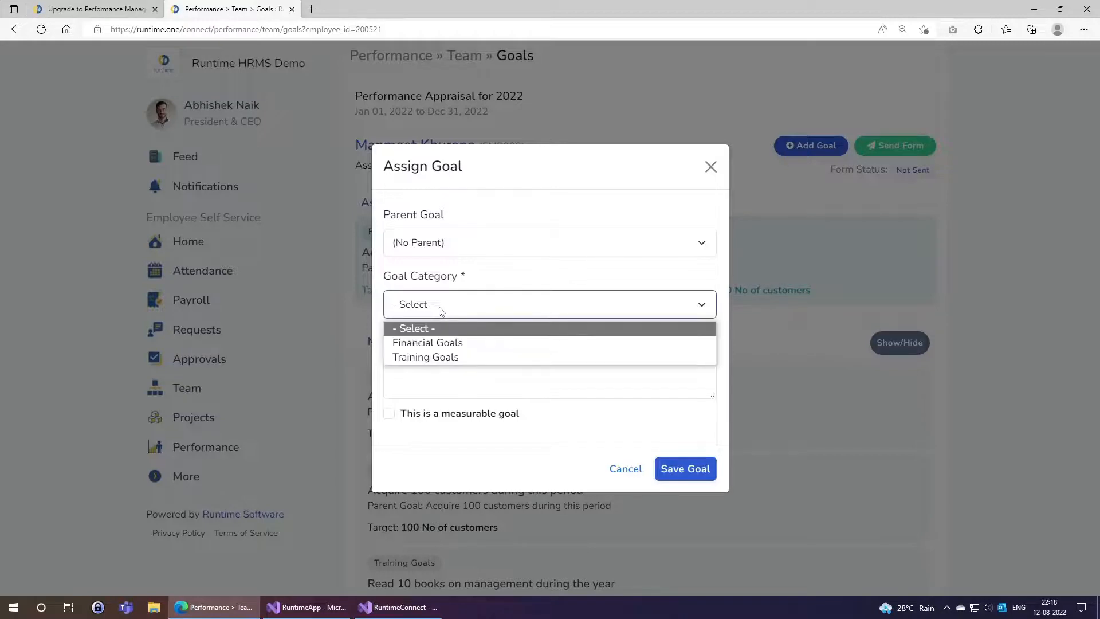
click(443, 357)
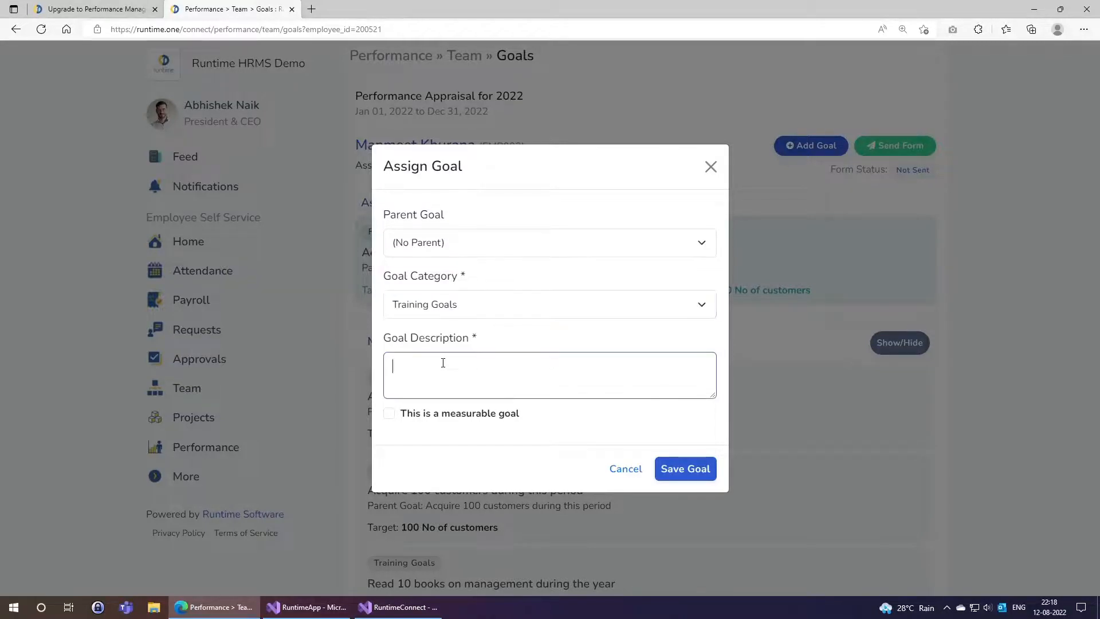
text(Complete Siz)
key(BackSpace)
text(x Sigma Training)
click(682, 470)
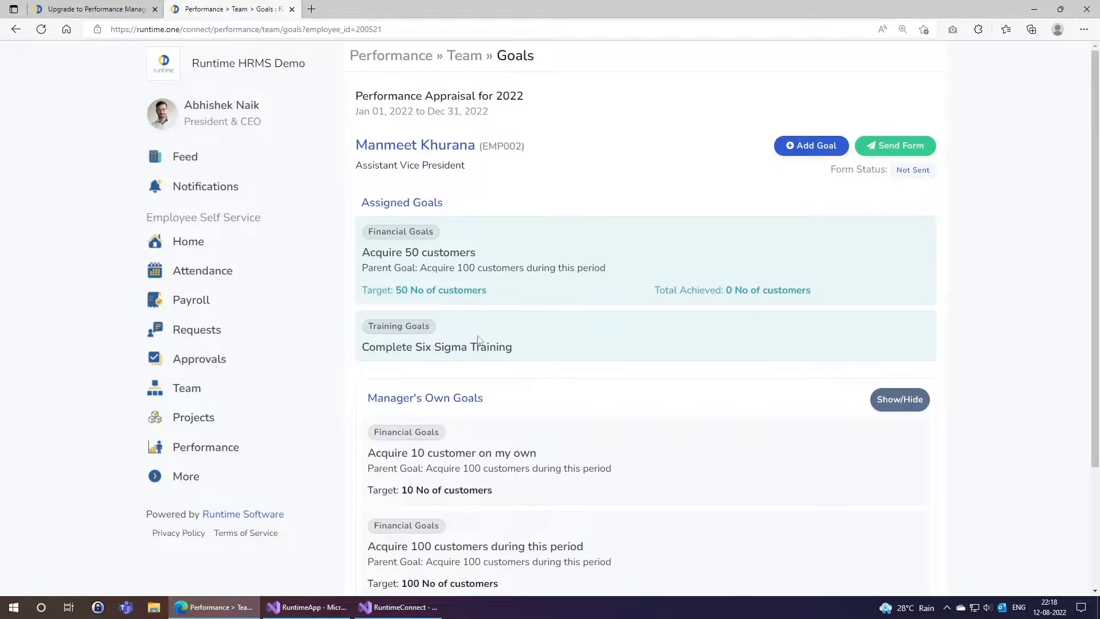
- Send the appraisal form to the Assistant Vice President and check its form status
drag(383, 145, 467, 145)
click(468, 146)
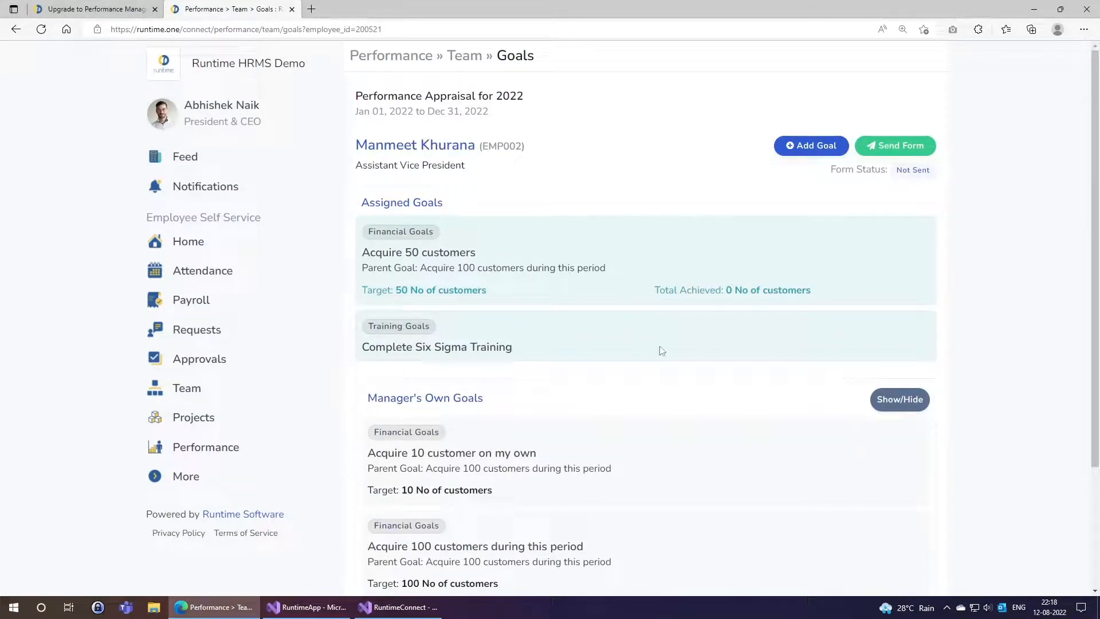
click(887, 150)
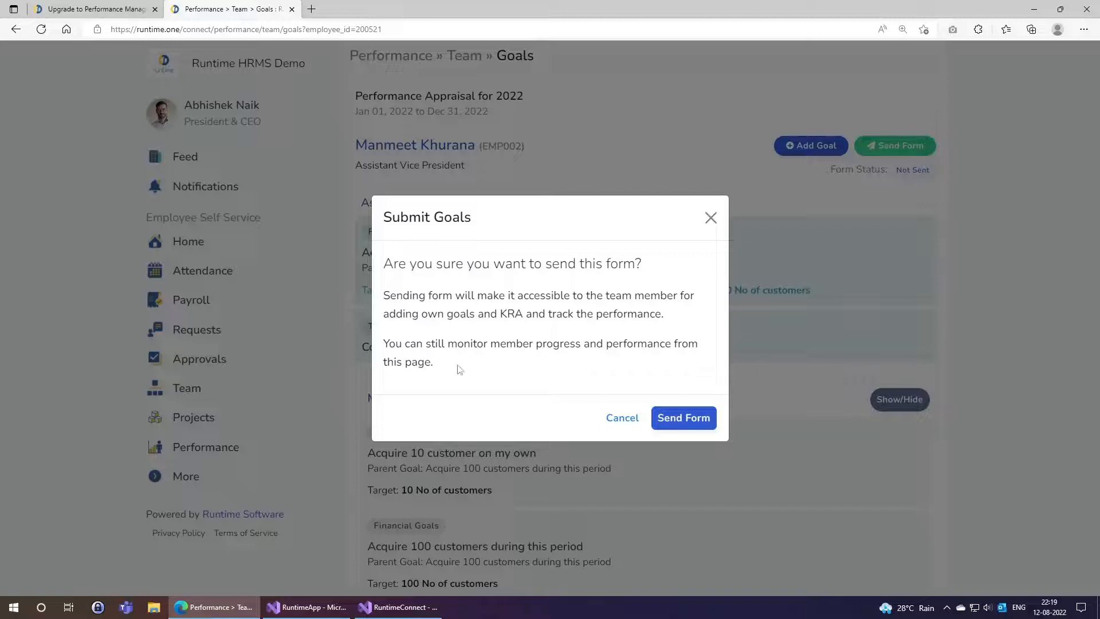
click(678, 418)
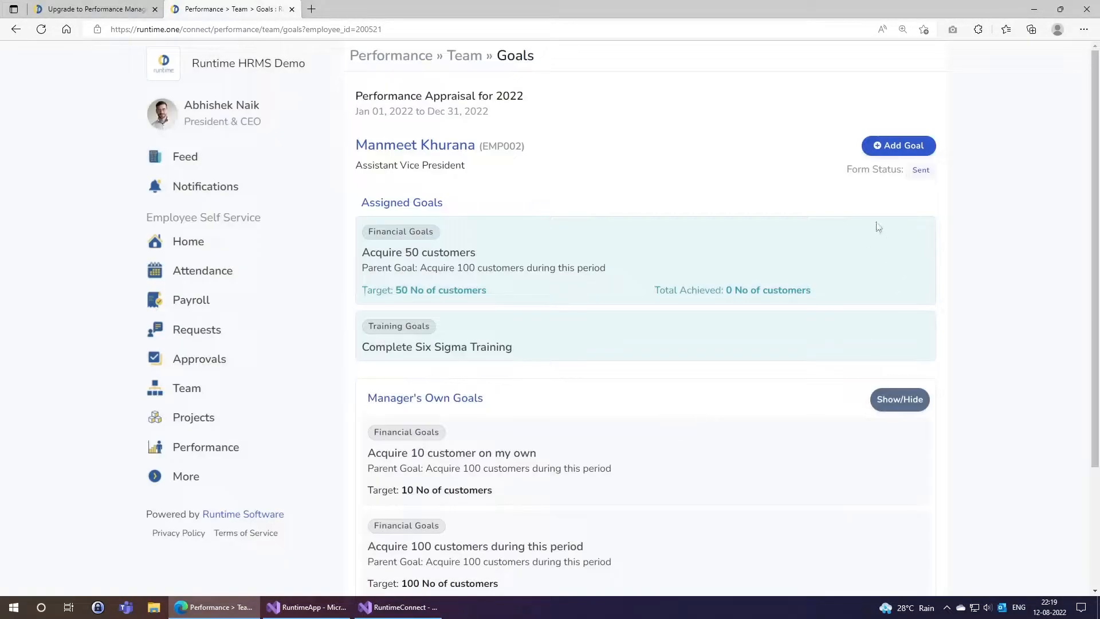
drag(847, 169, 905, 169)
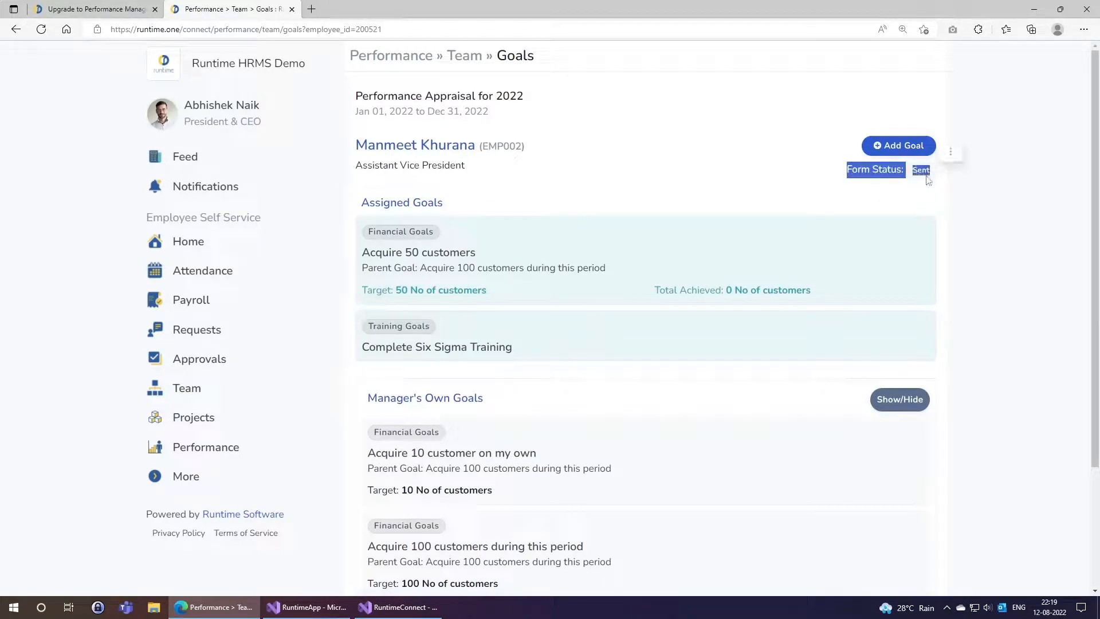
click(932, 173)
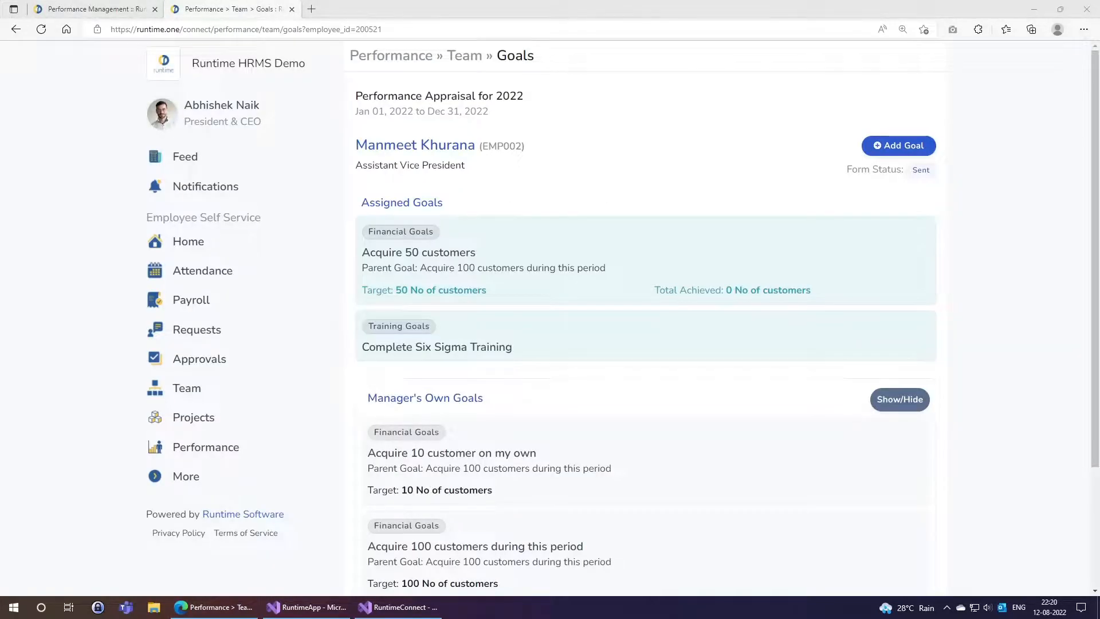
- In the Runtime admin site, turn off the managers' option "Add goals after sending to employee" in the performance General Options
click(122, 4)
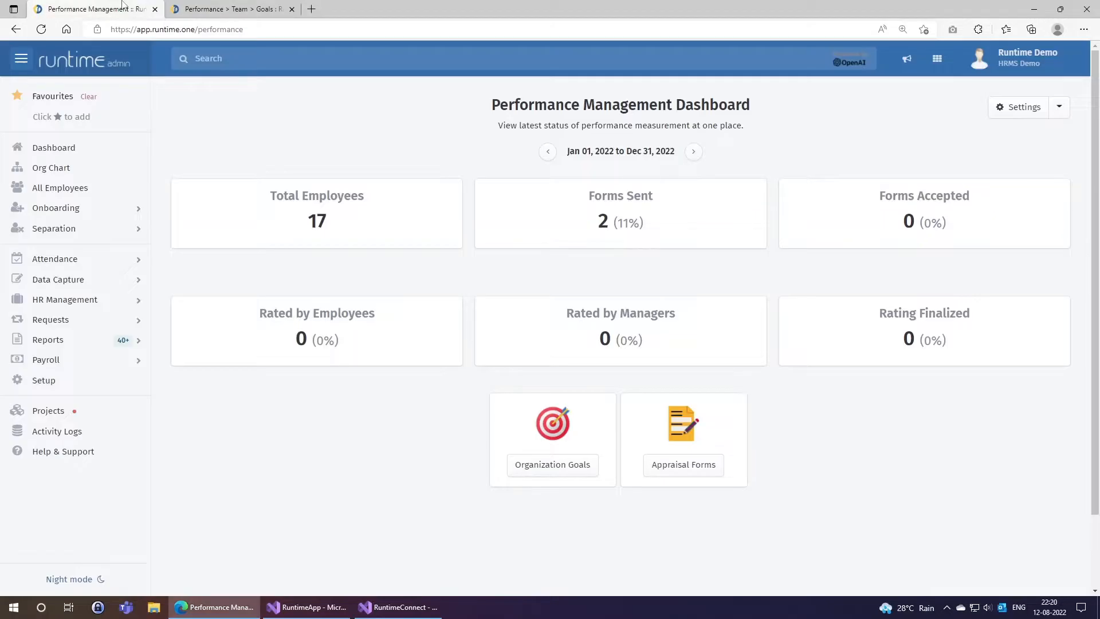
click(1059, 108)
click(1012, 212)
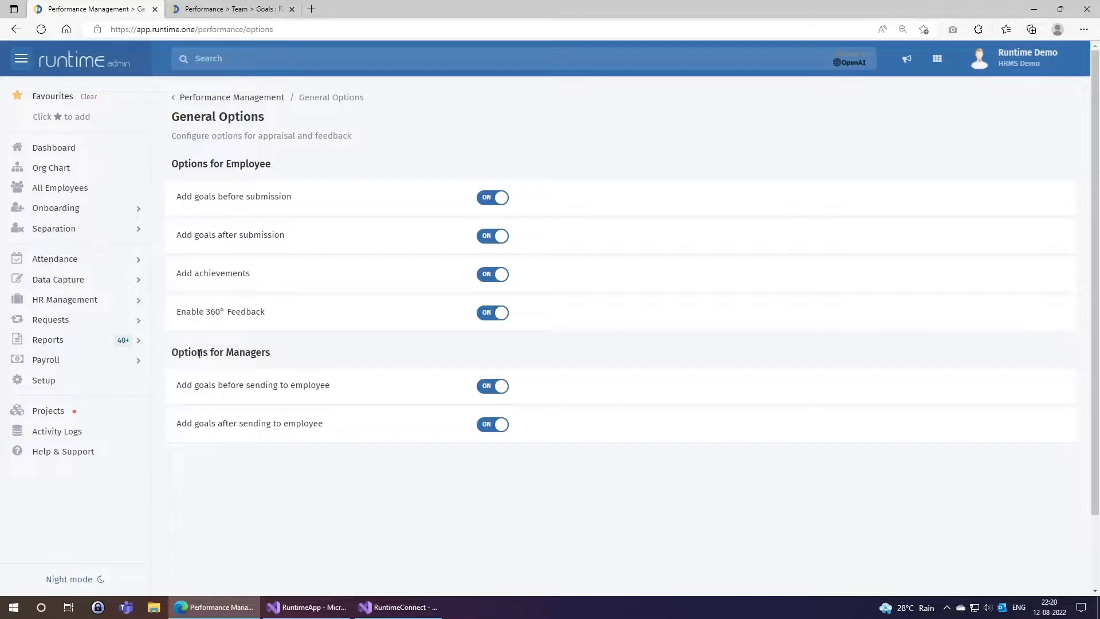
drag(197, 353, 270, 353)
click(216, 427)
key(ctrl+Tab)
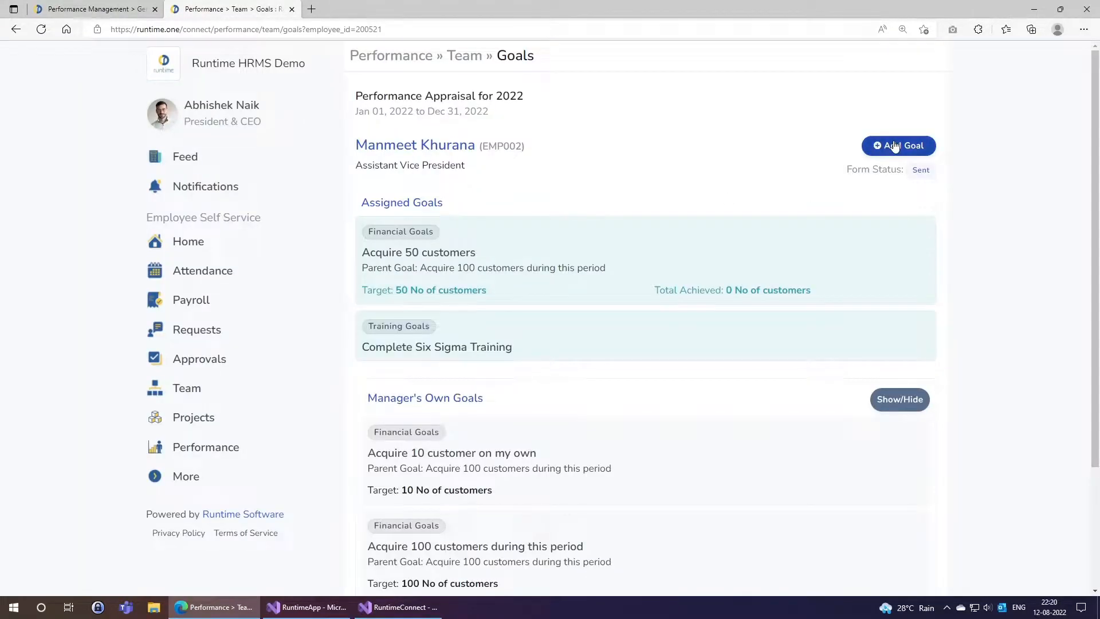
key(ctrl+Tab)
click(496, 429)
- Reload the team member's goals page in the employee portal and compare it with the manager options in the admin site
key(ctrl+Tab)
right_click(514, 212)
click(524, 250)
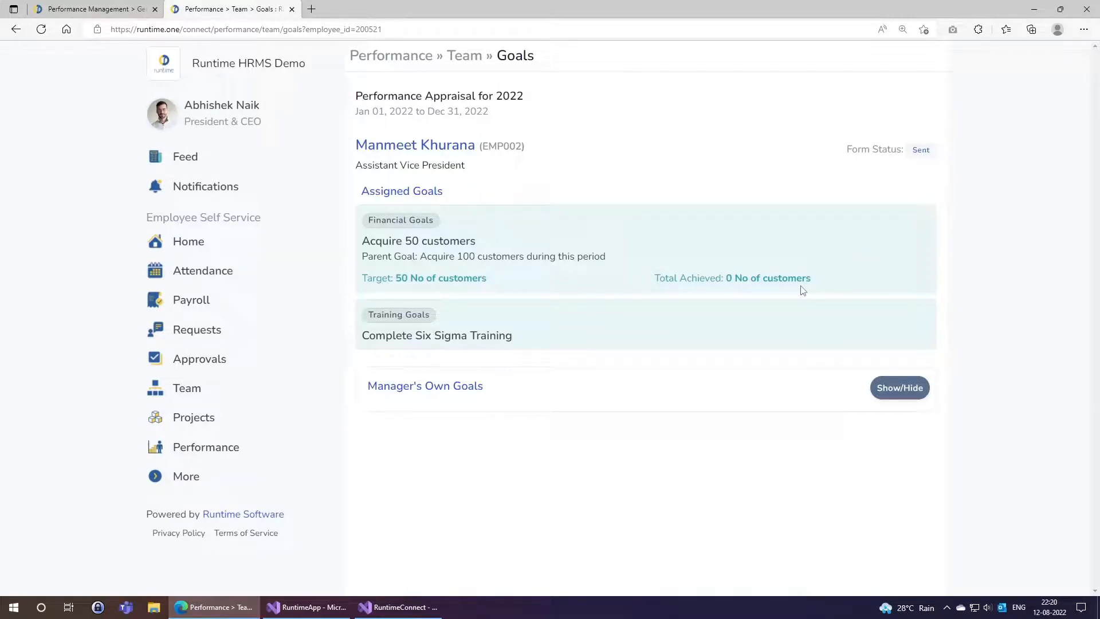
click(123, 10)
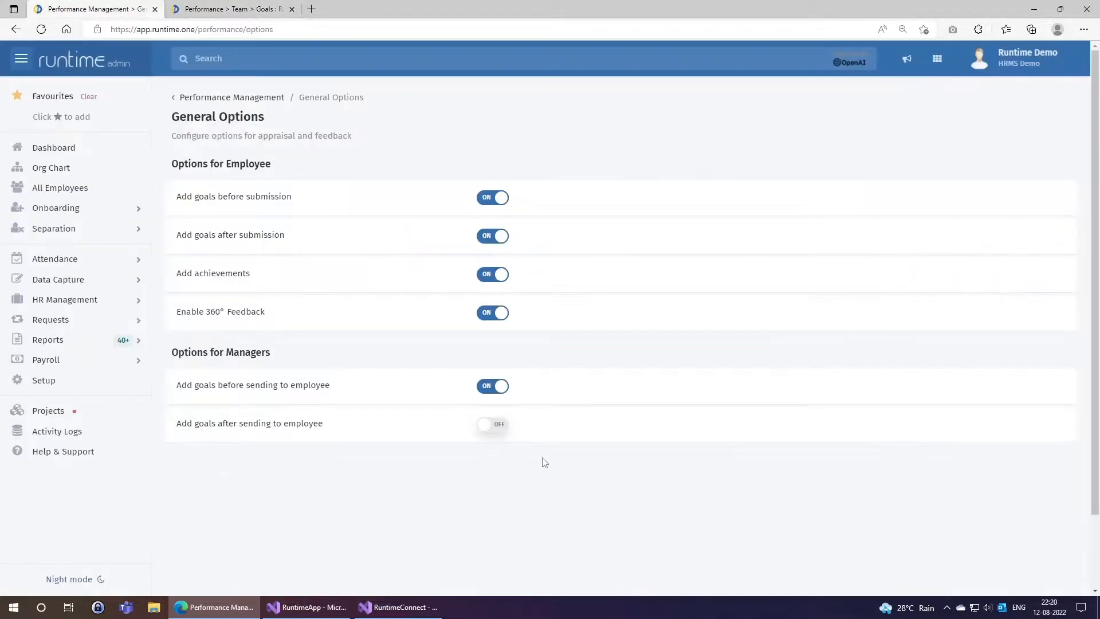
click(195, 6)
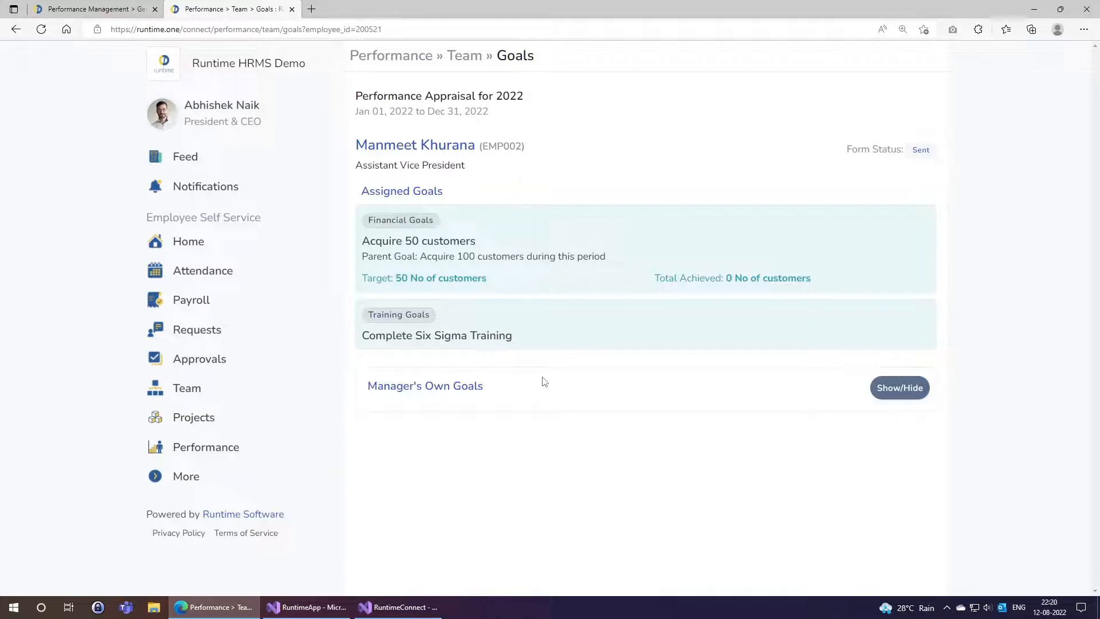
drag(356, 147, 473, 139)
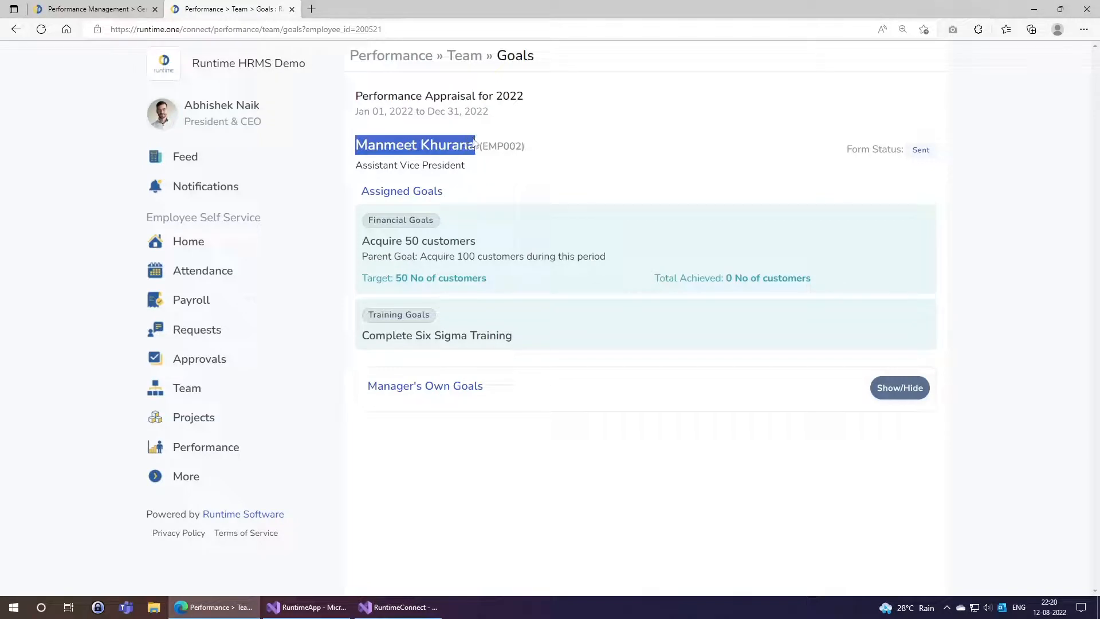
click(468, 210)
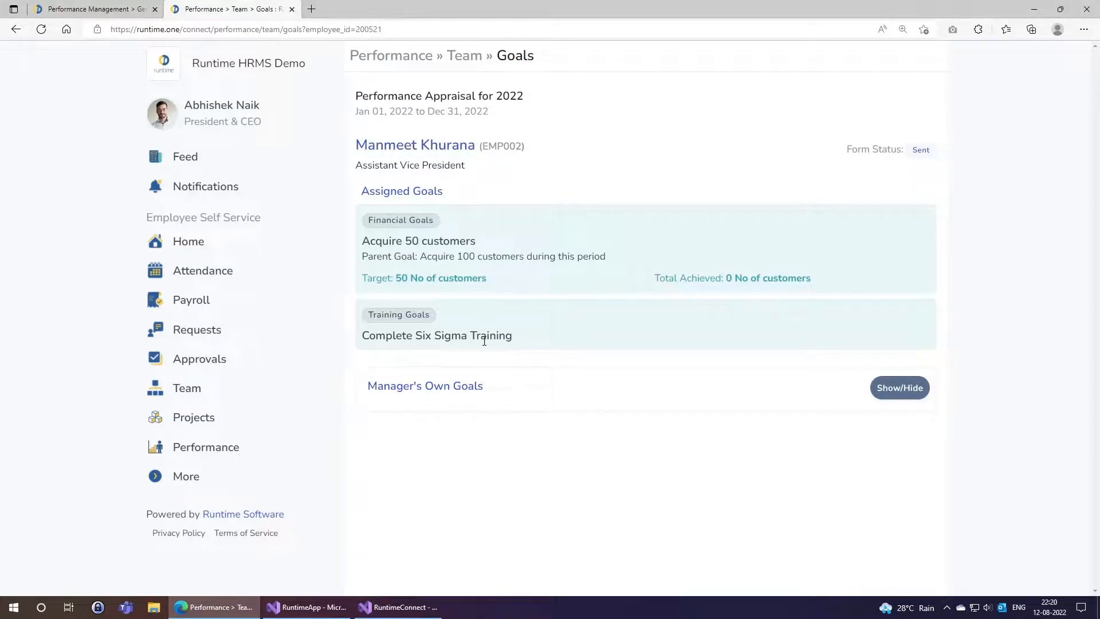
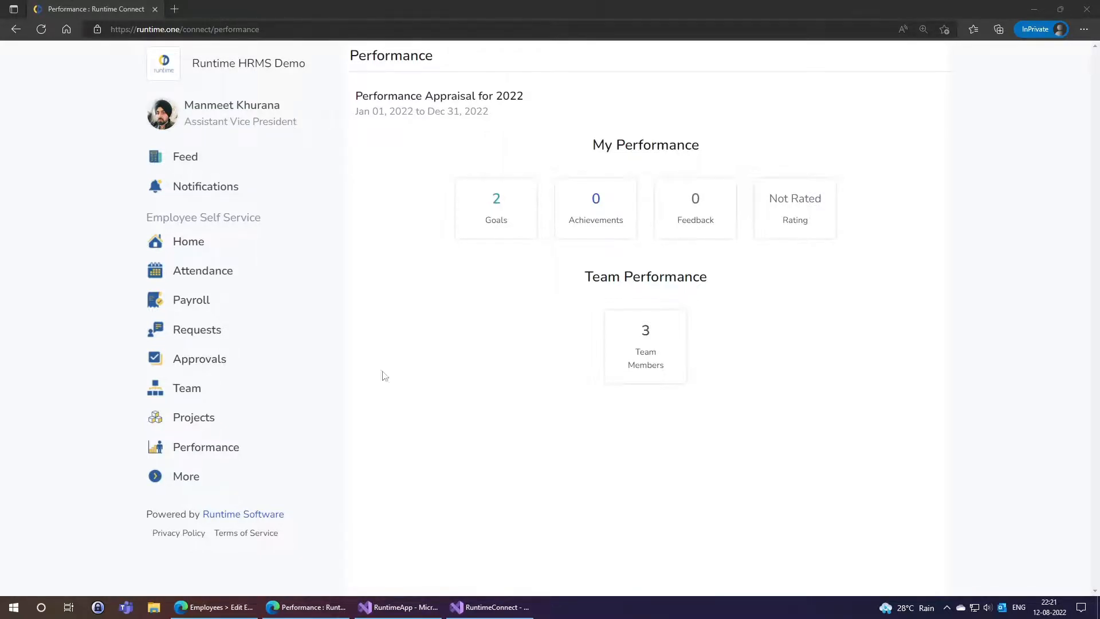
- Open the employee's own 2022 appraisal goals and review the assigned customer acquisition goal with its parent goal
click(508, 227)
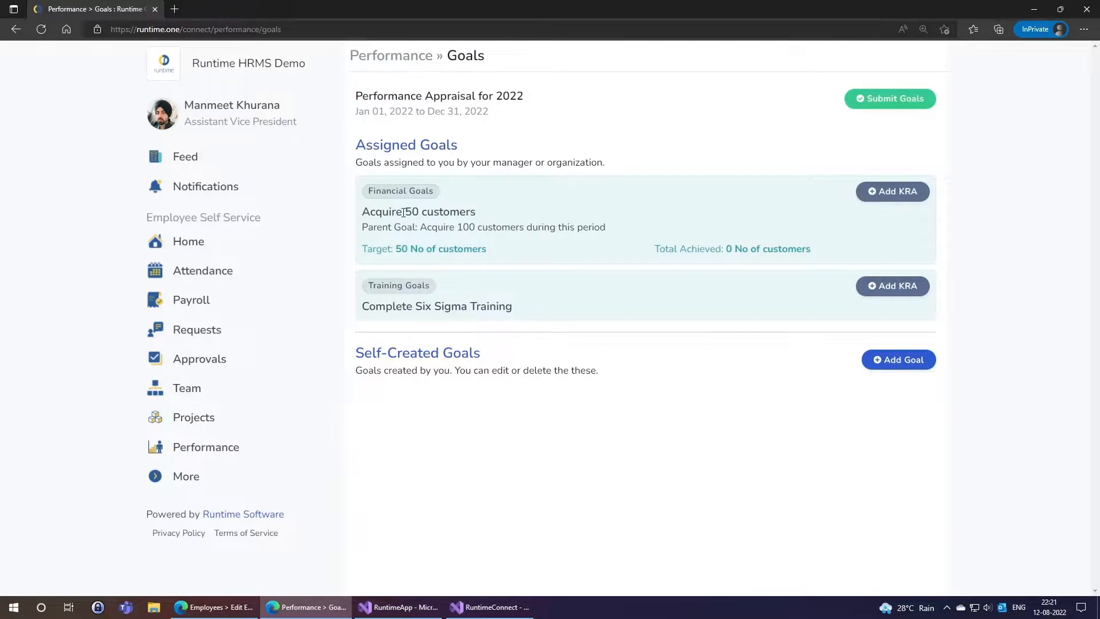
drag(405, 213, 473, 213)
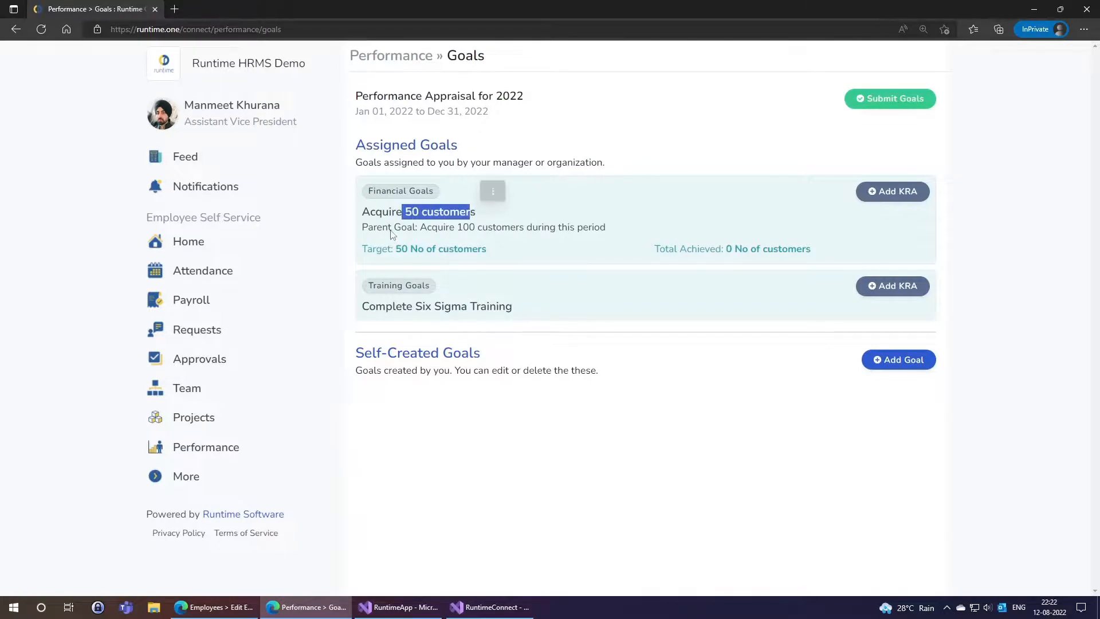
click(585, 231)
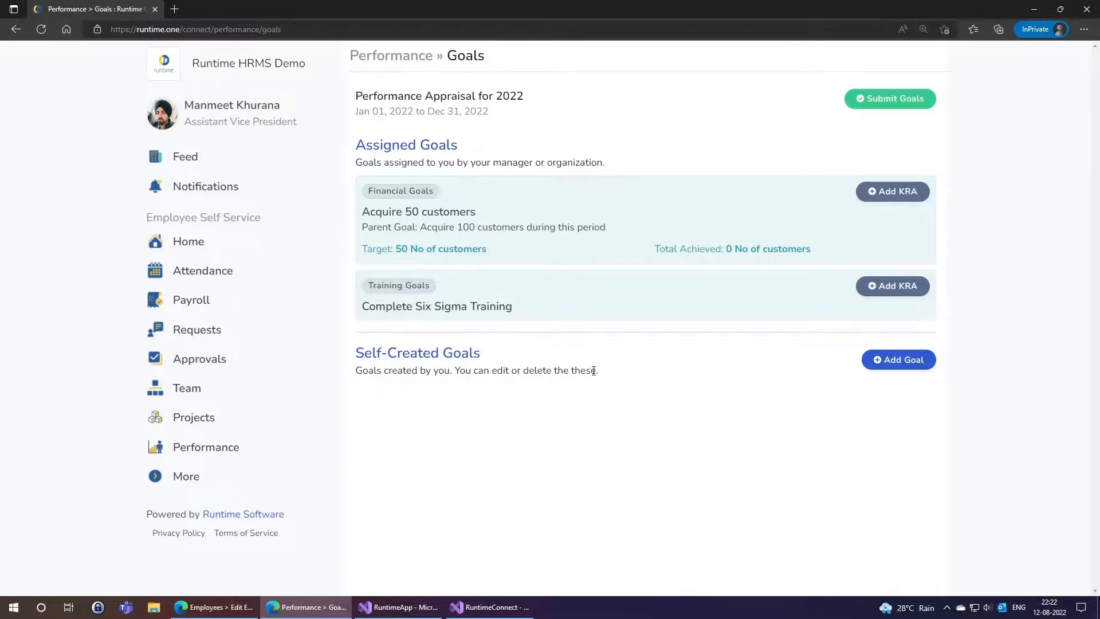
- Add a self-created goal without a parent in the Training Goals category, described as "Complete Communication Training"
click(897, 362)
click(469, 305)
click(466, 358)
click(465, 355)
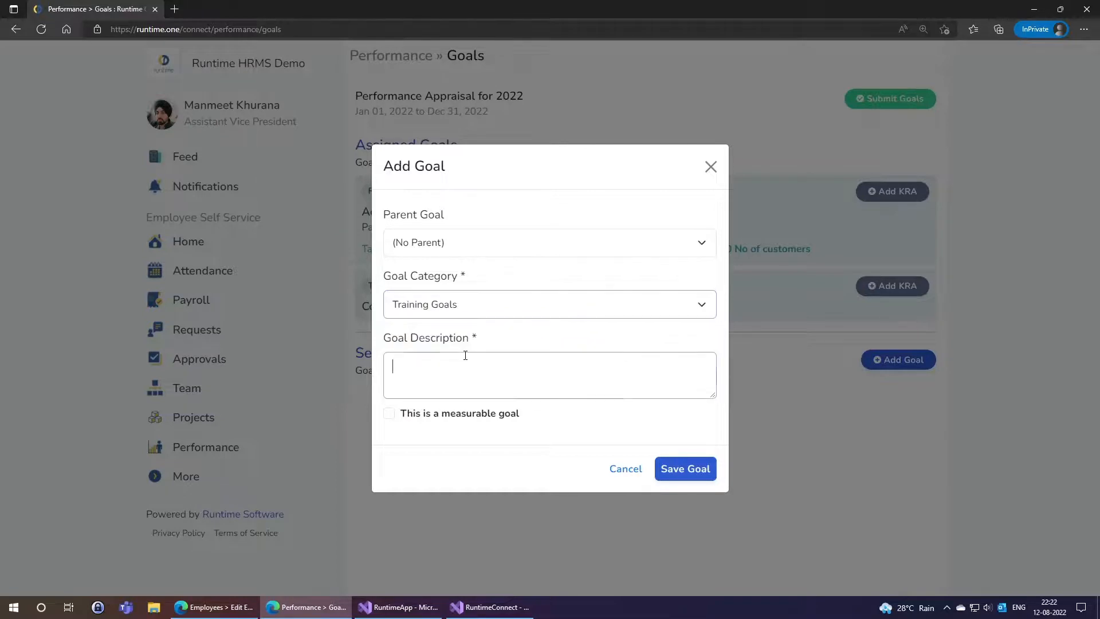
text(Compl)
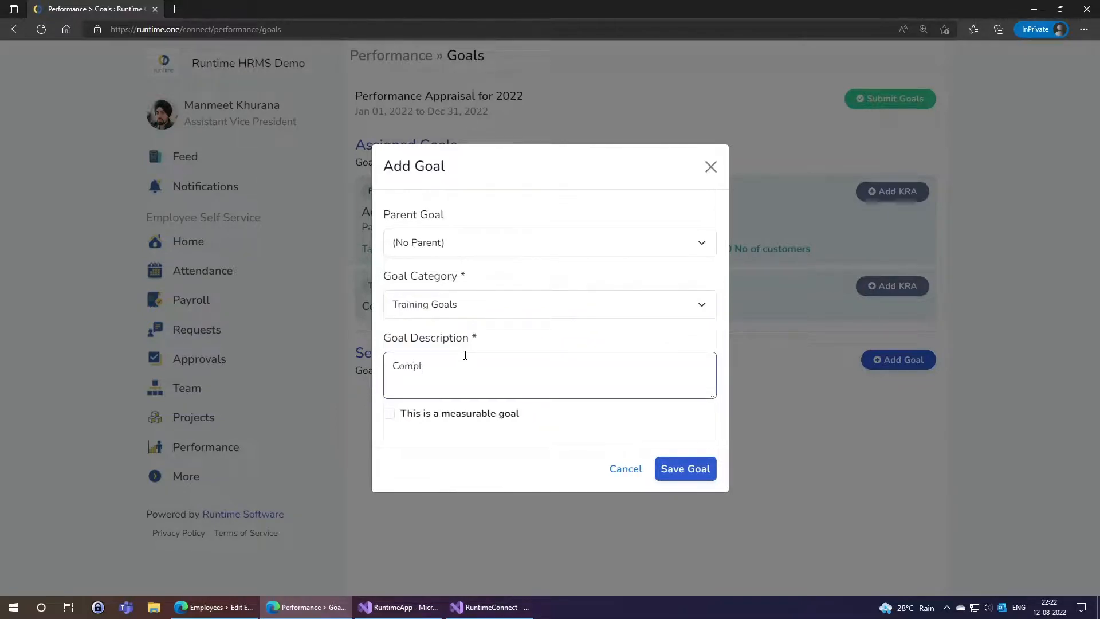
text(ete Communication Training)
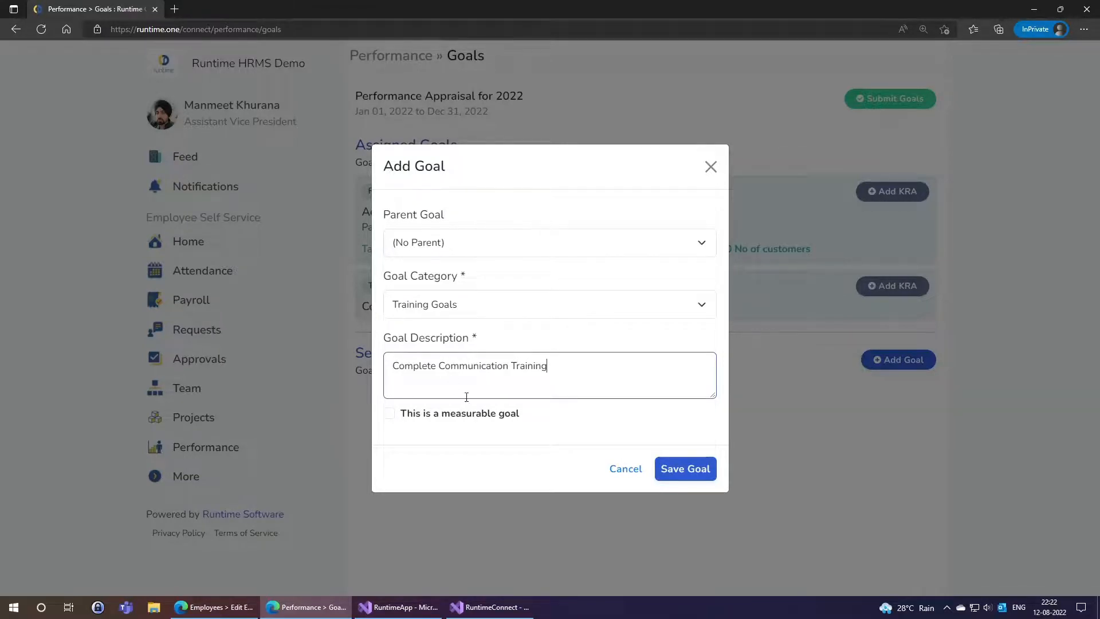
click(693, 467)
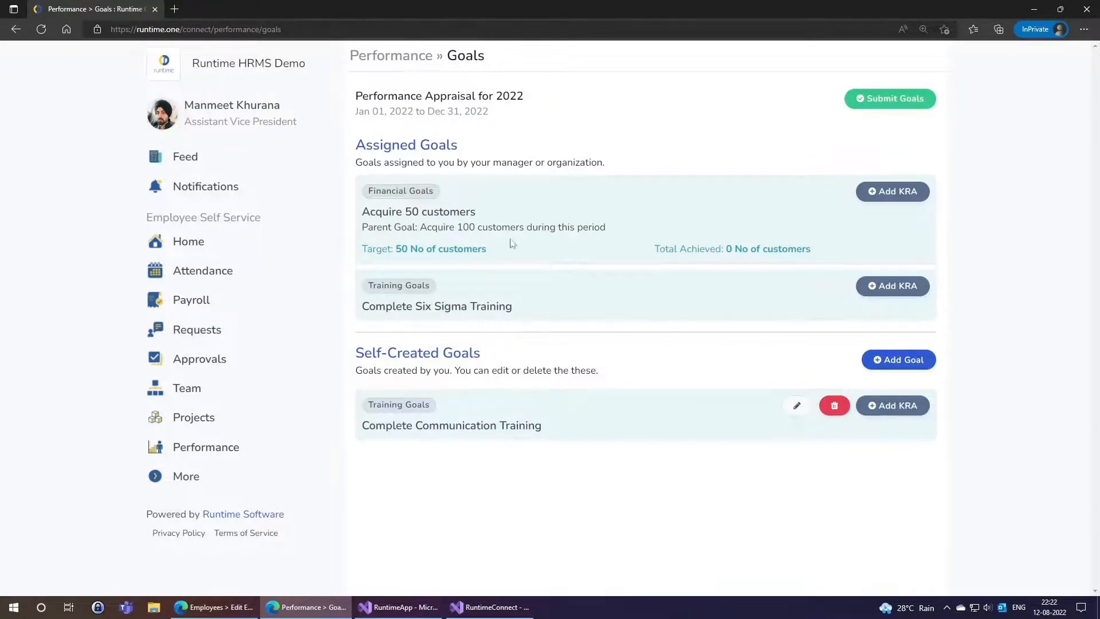
- Add a KRA to the "Acquire 50 customers" goal, described as "Acquired 2 customers in JUL-2022" with a target achieved of 2
click(883, 195)
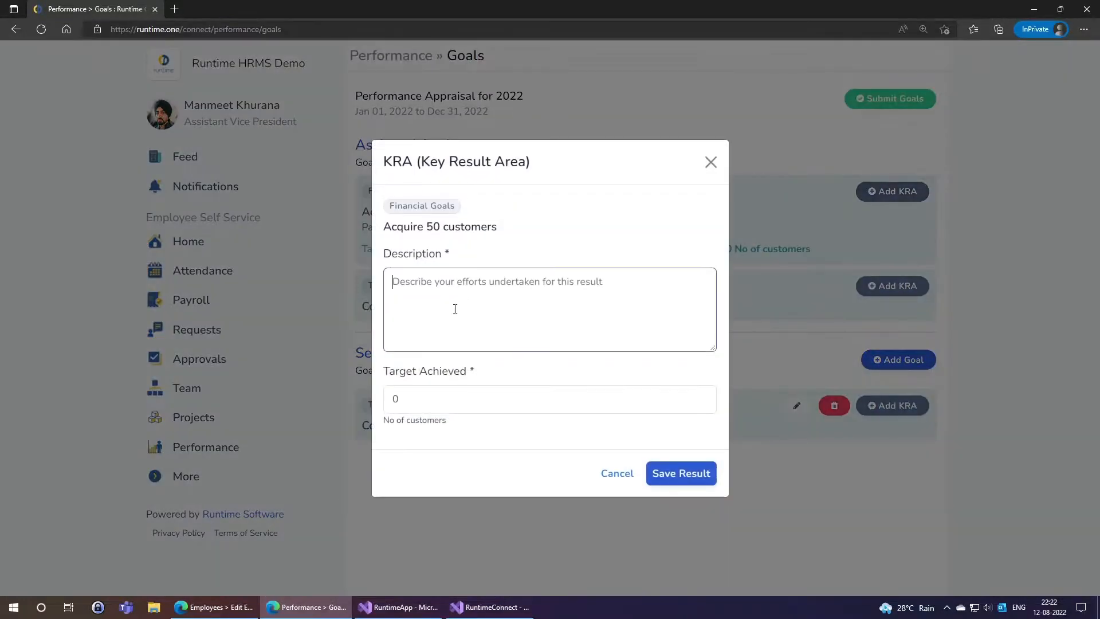
text(Acquired)
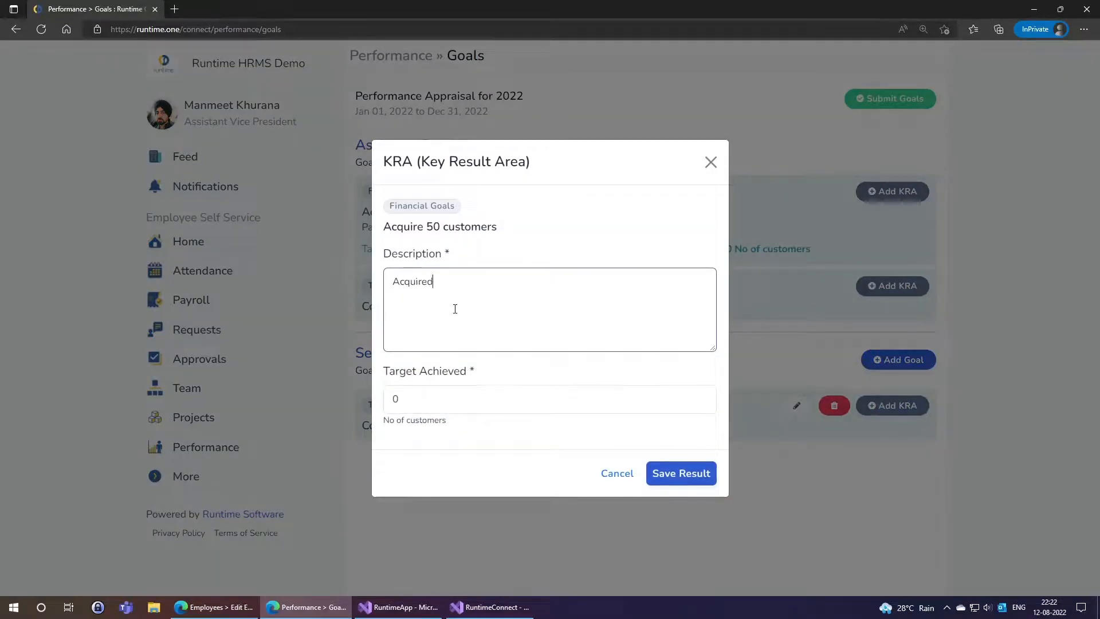
text( 2 customers in JUL-)
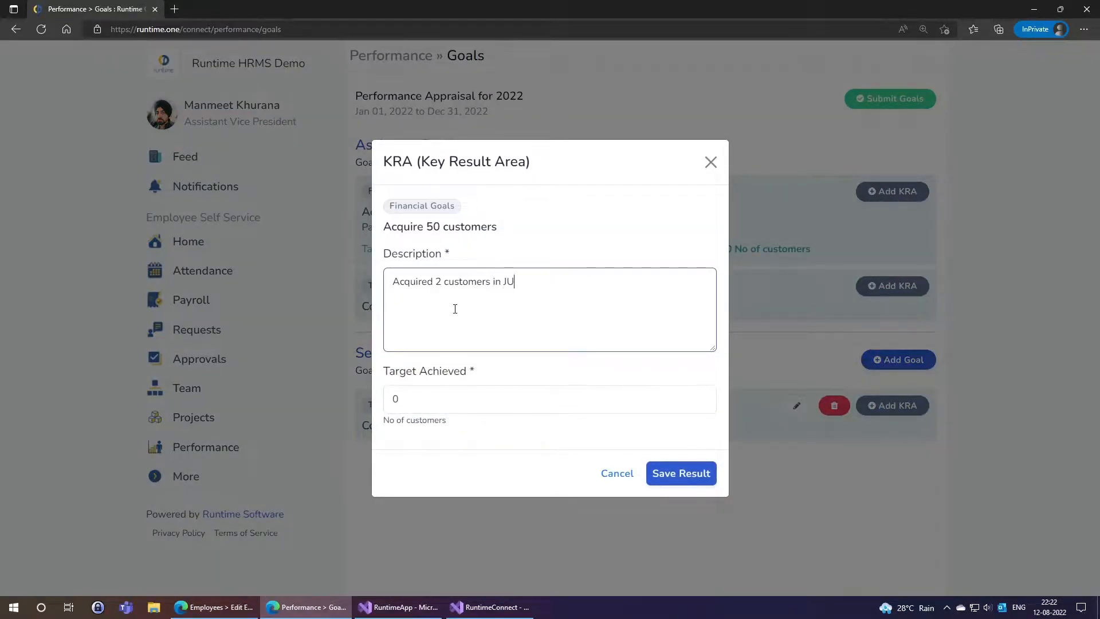
text(2022)
click(413, 408)
key(BackSpace)
text(2)
click(676, 474)
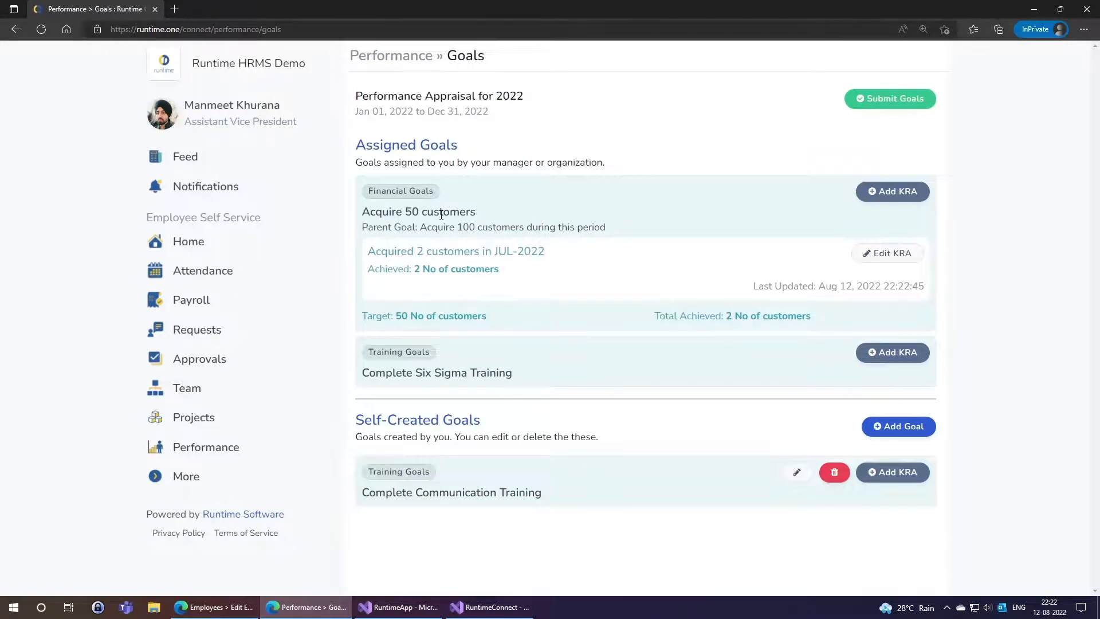
- Switch to the President & CEO's employee portal and examine the total achieved on the assigned customer goal
click(215, 607)
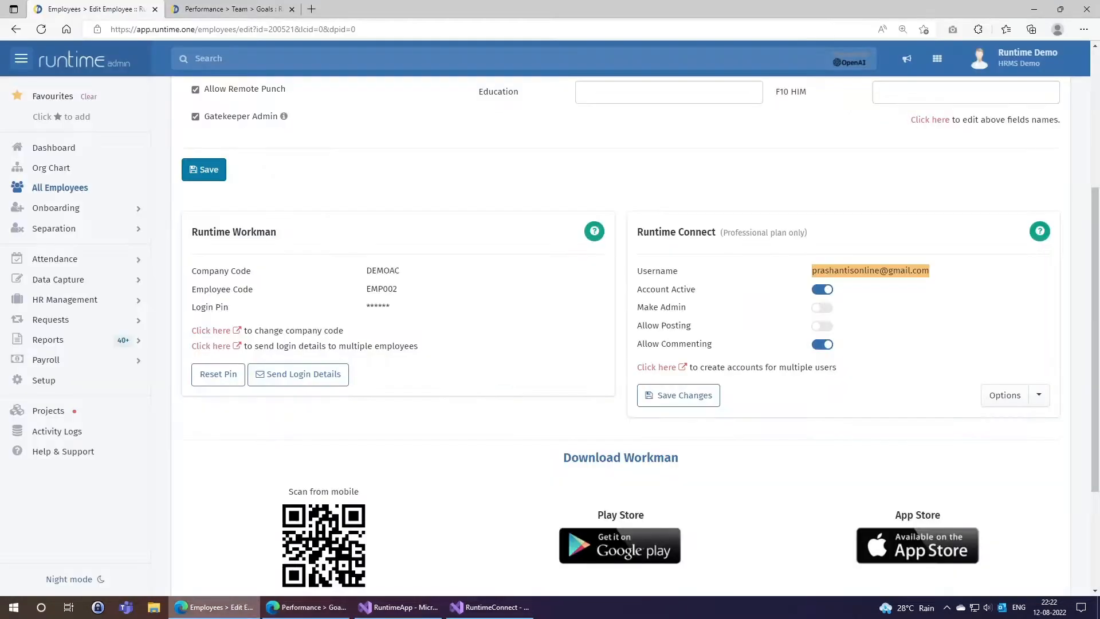
click(181, 6)
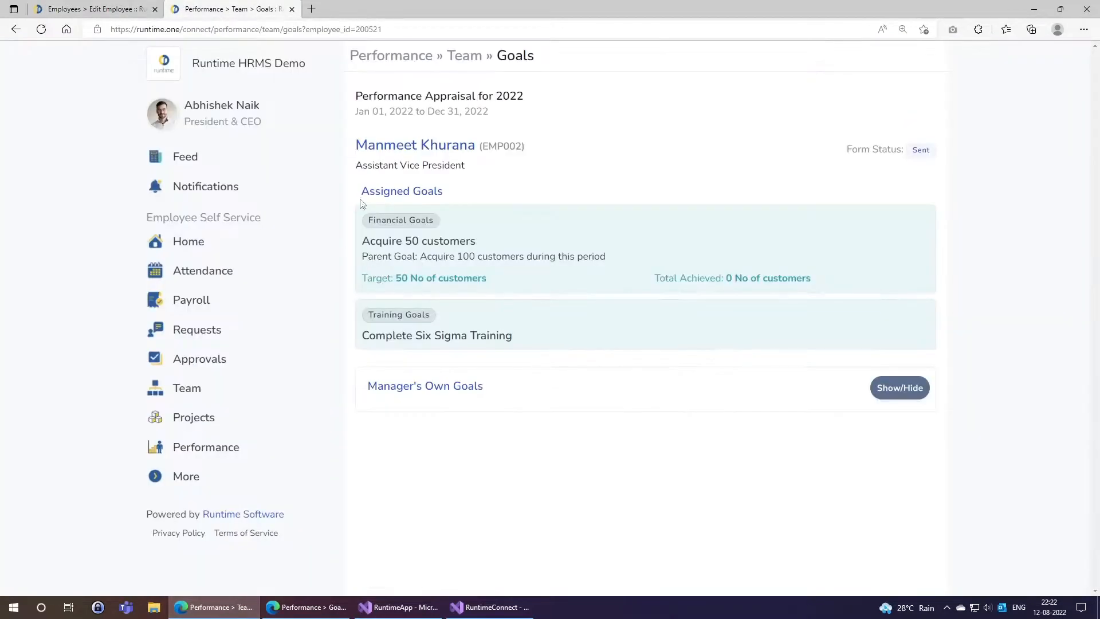
click(432, 62)
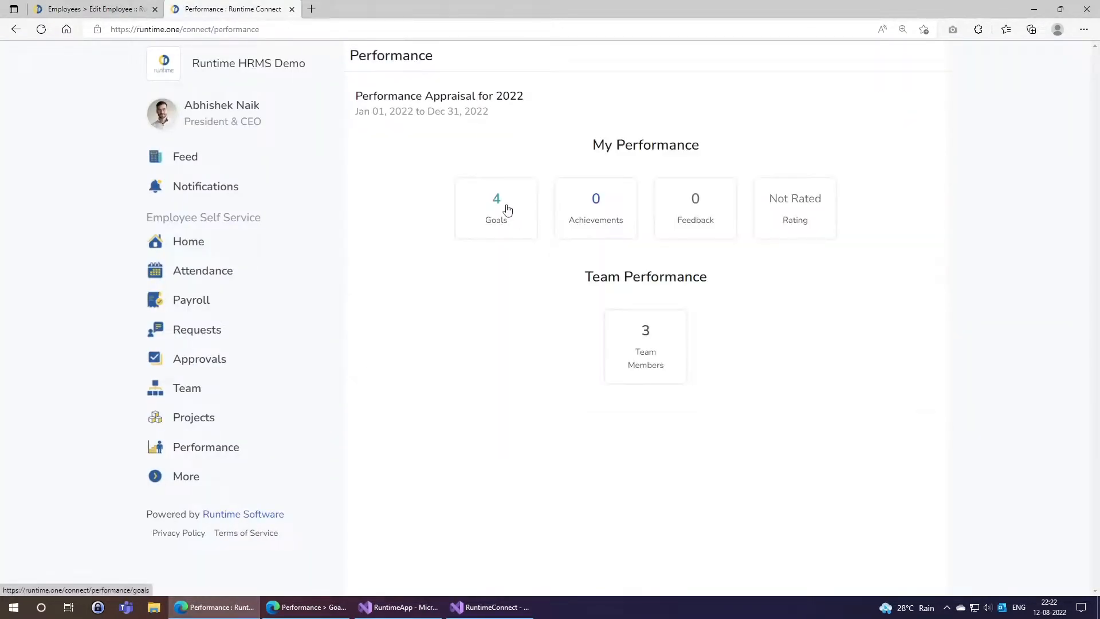
click(502, 211)
scroll(745, 303, down, 2)
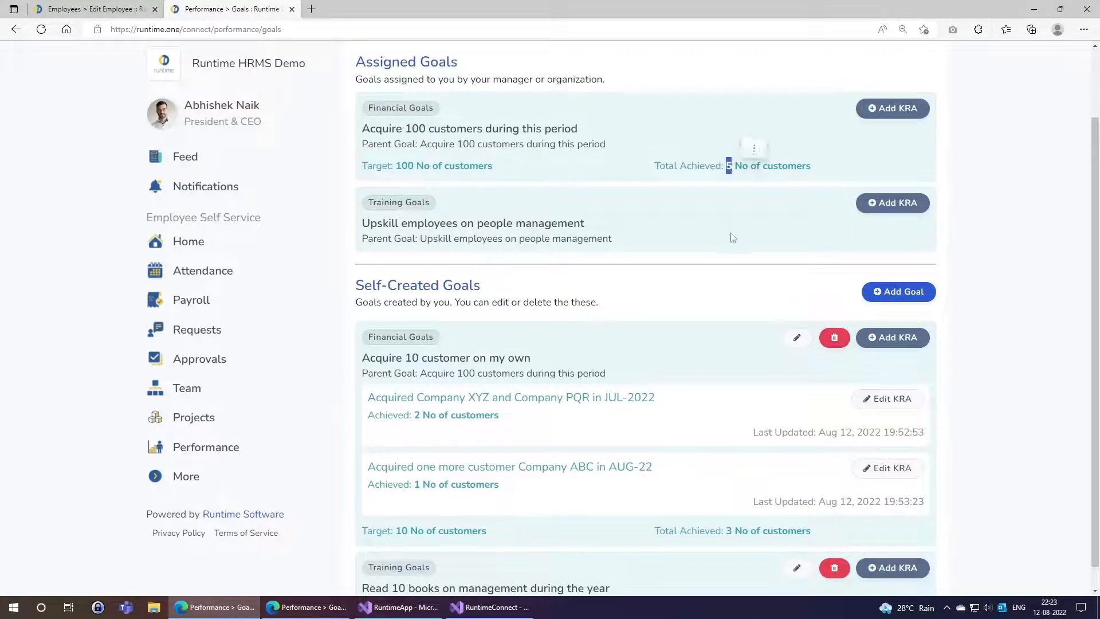
scroll(647, 459, down, 1)
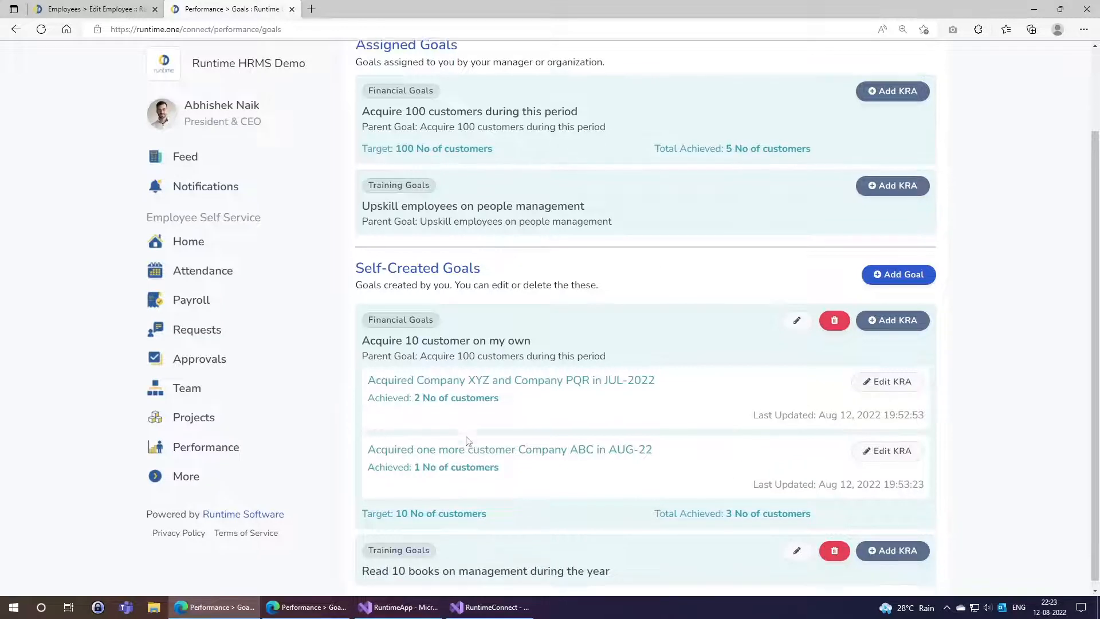
- Compare the achieved counts of the self-created customer goal's KRAs with its total and the assigned customer goal's total
double_click(417, 392)
double_click(418, 460)
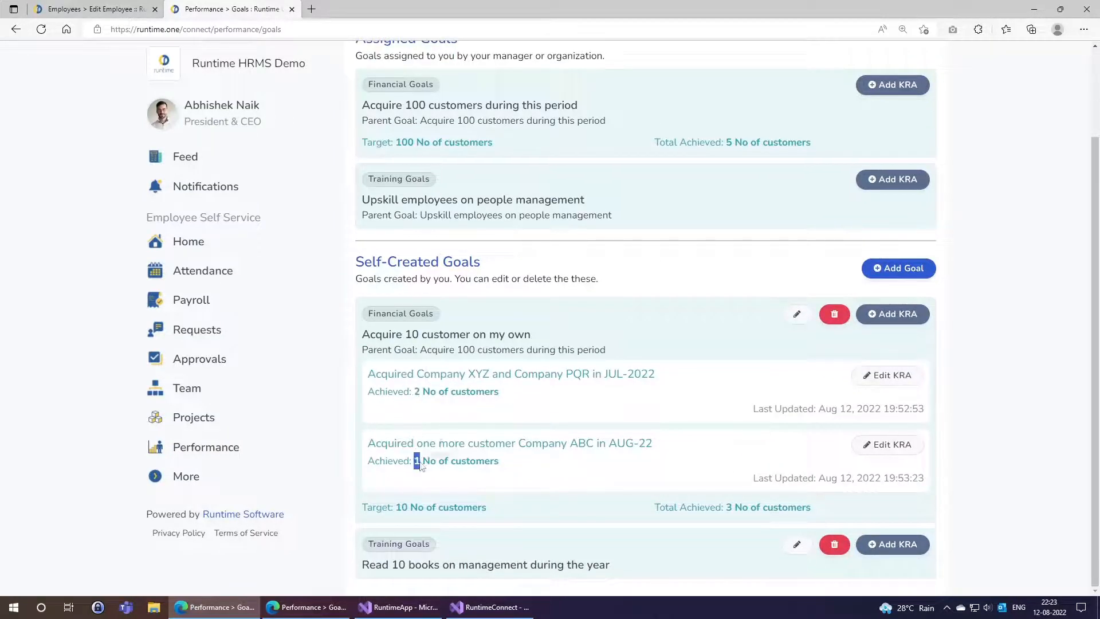
double_click(732, 509)
click(536, 408)
scroll(537, 419, up, 1)
scroll(536, 418, up, 1)
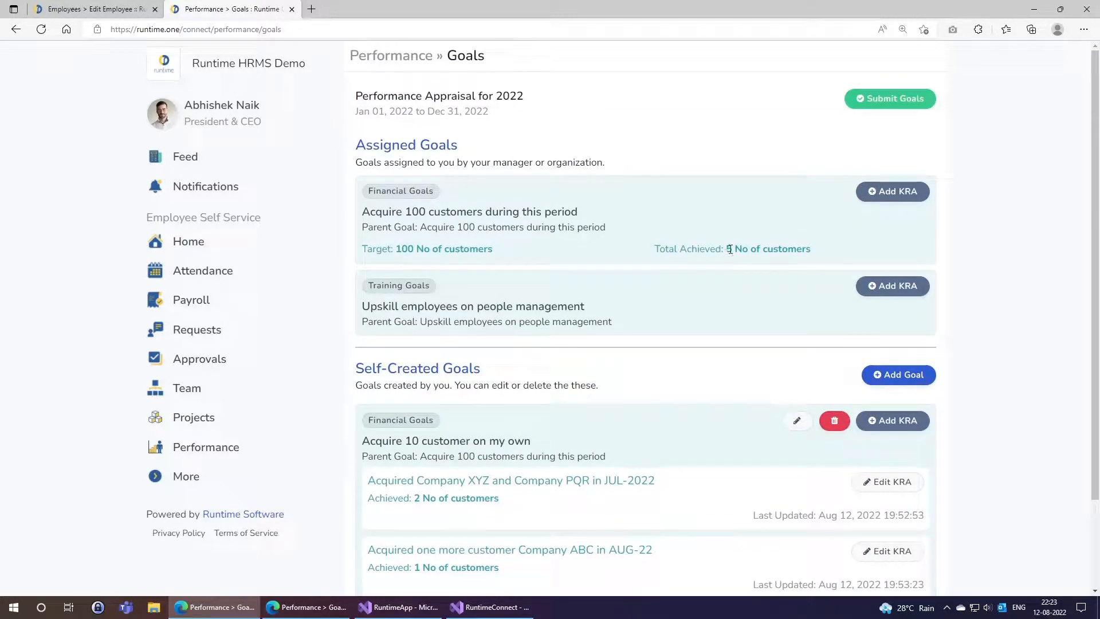
double_click(729, 249)
- Review the goals and KRA of the first Assistant Vice President in the team list, and return to the President & CEO's own goals
click(406, 65)
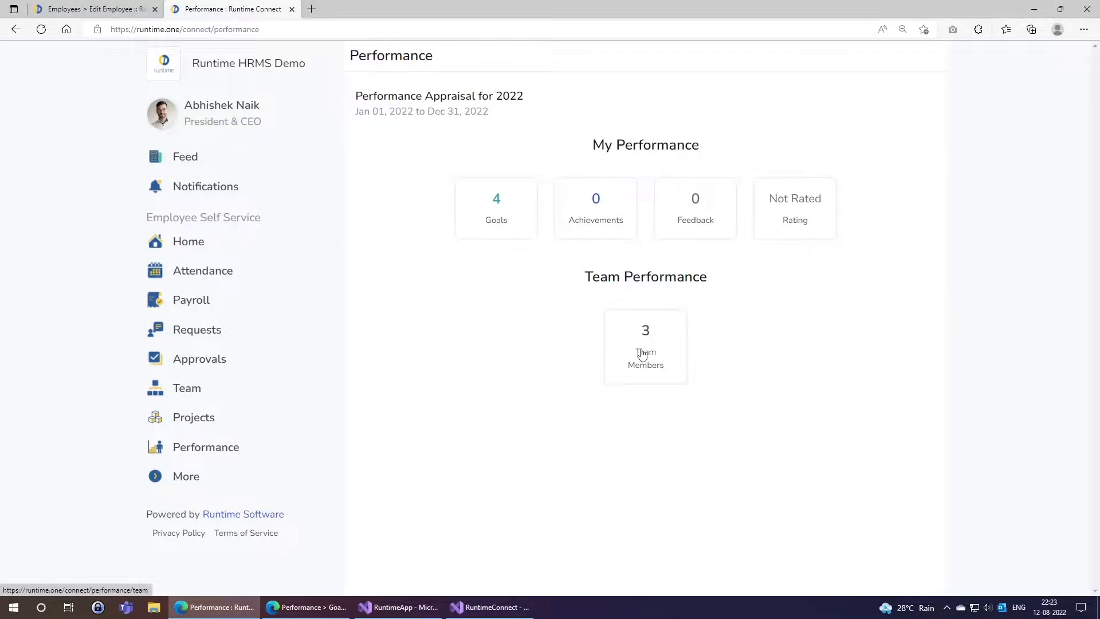
click(642, 355)
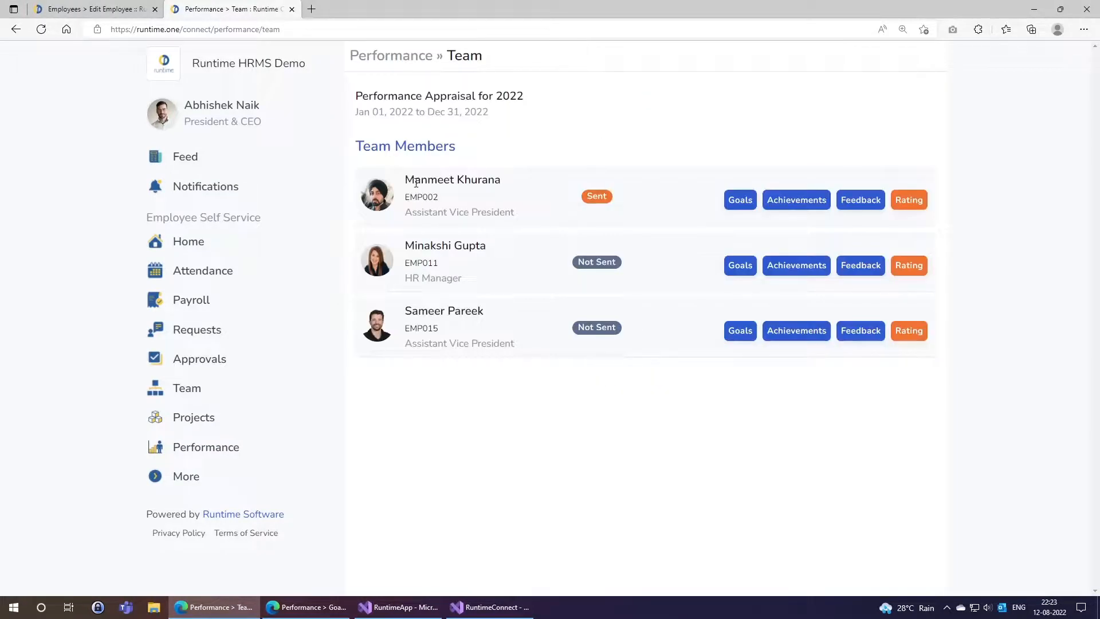
click(740, 201)
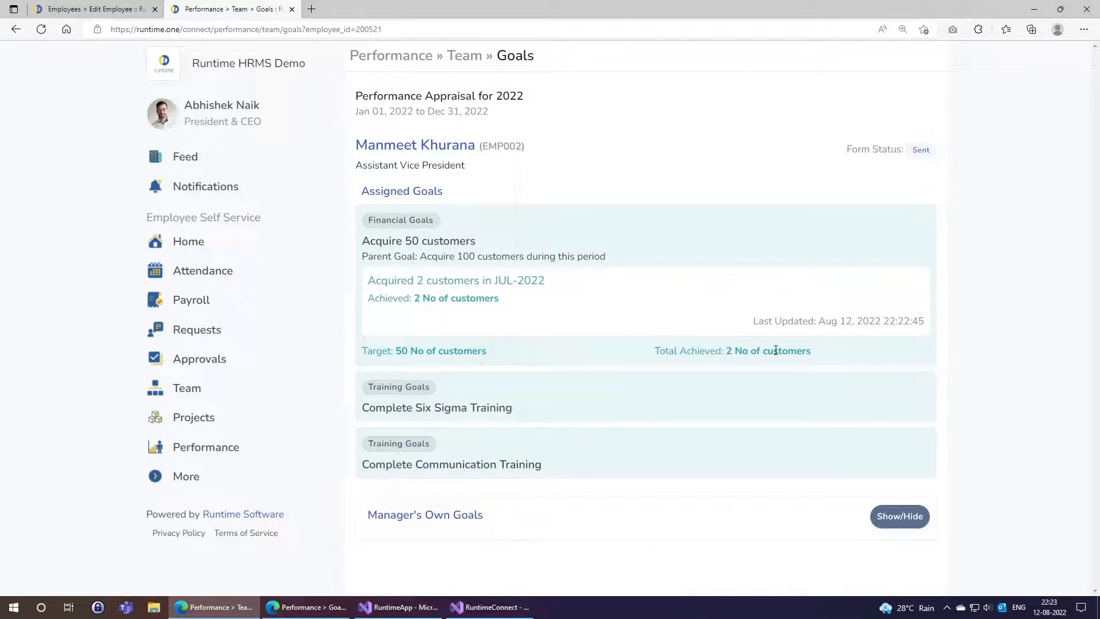
click(427, 60)
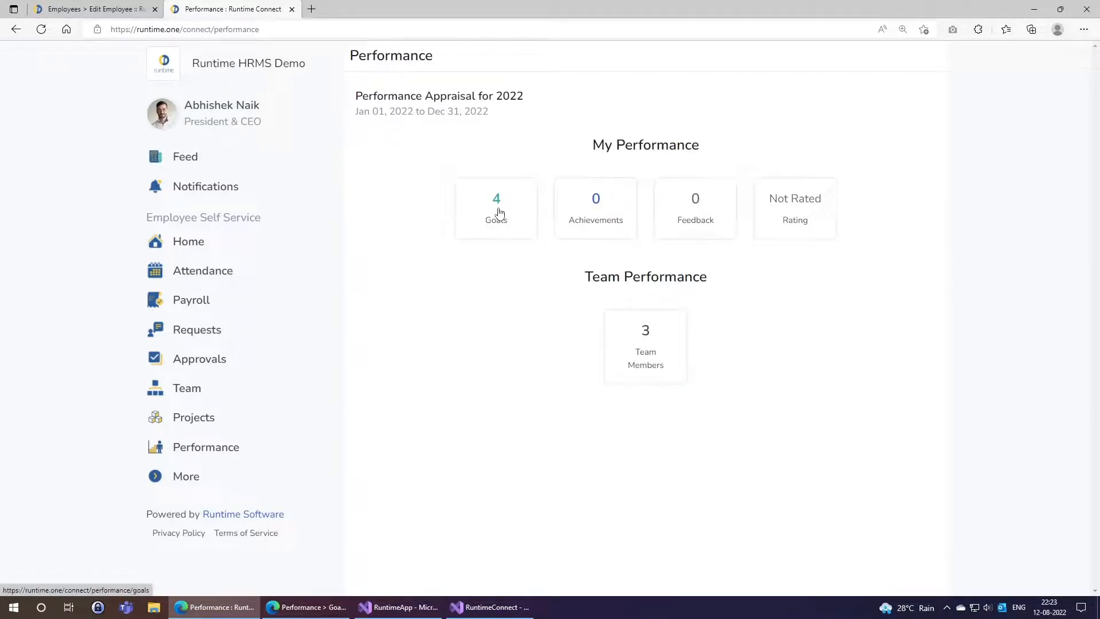
click(500, 213)
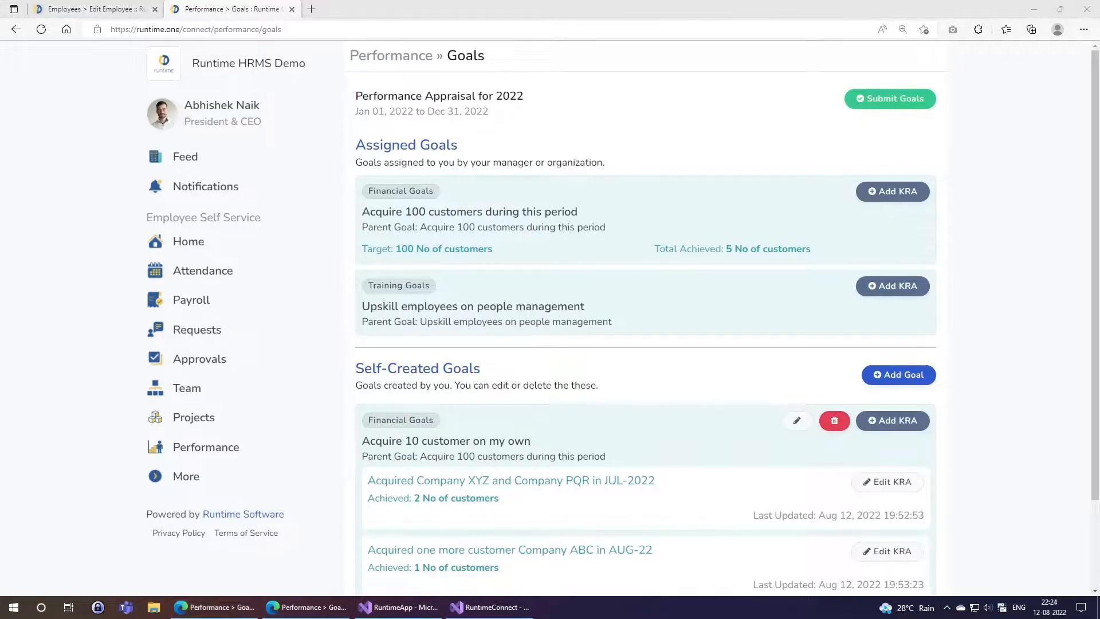
- Switch to the Assistant Vice President's portal and submit the goals for the 2022 appraisal
click(306, 606)
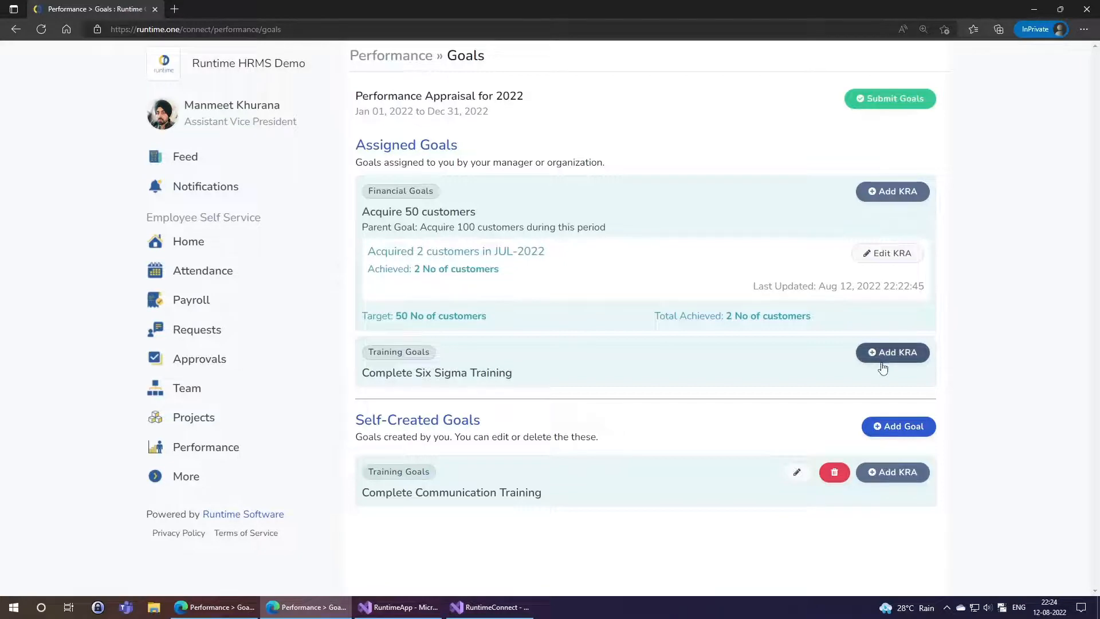
click(881, 101)
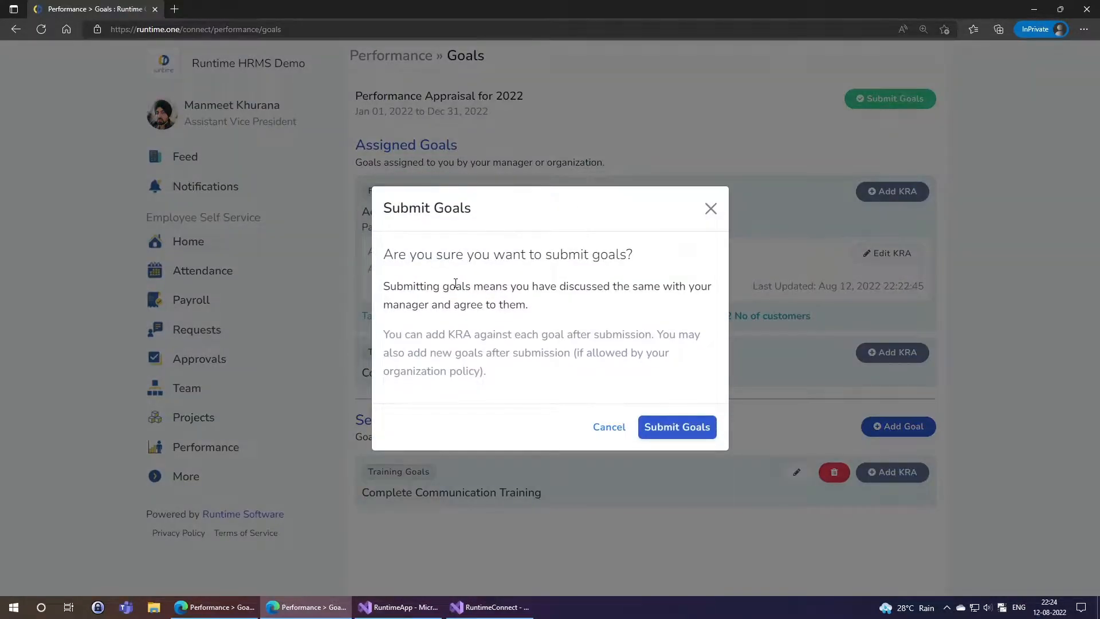
click(660, 438)
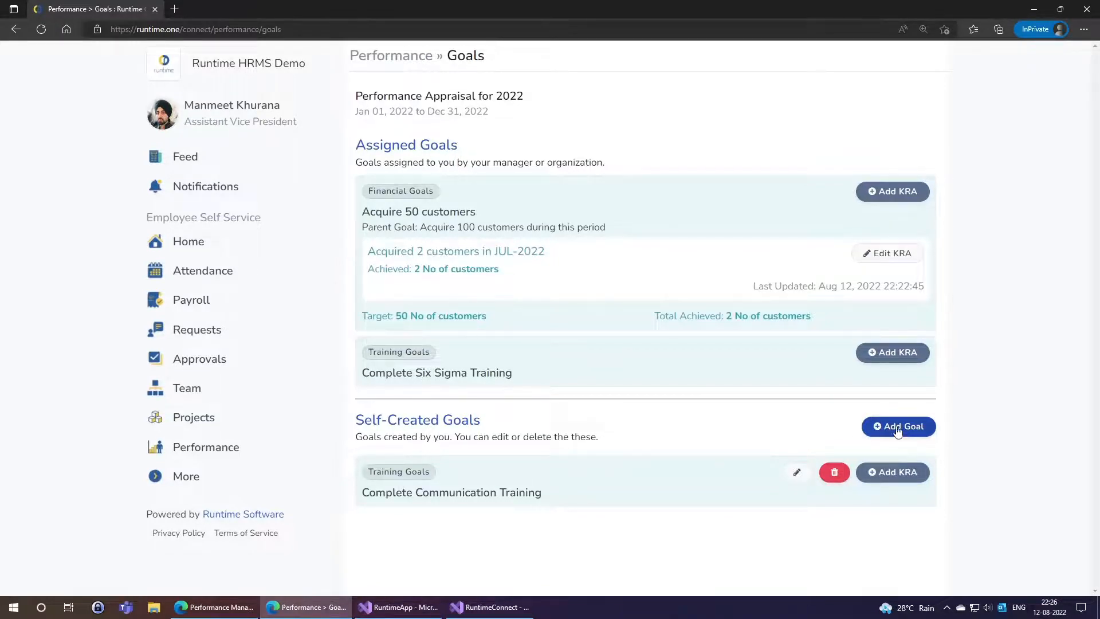
- In the Runtime admin site, turn off the employee option "Add goals after submission" in the performance General Options
click(222, 609)
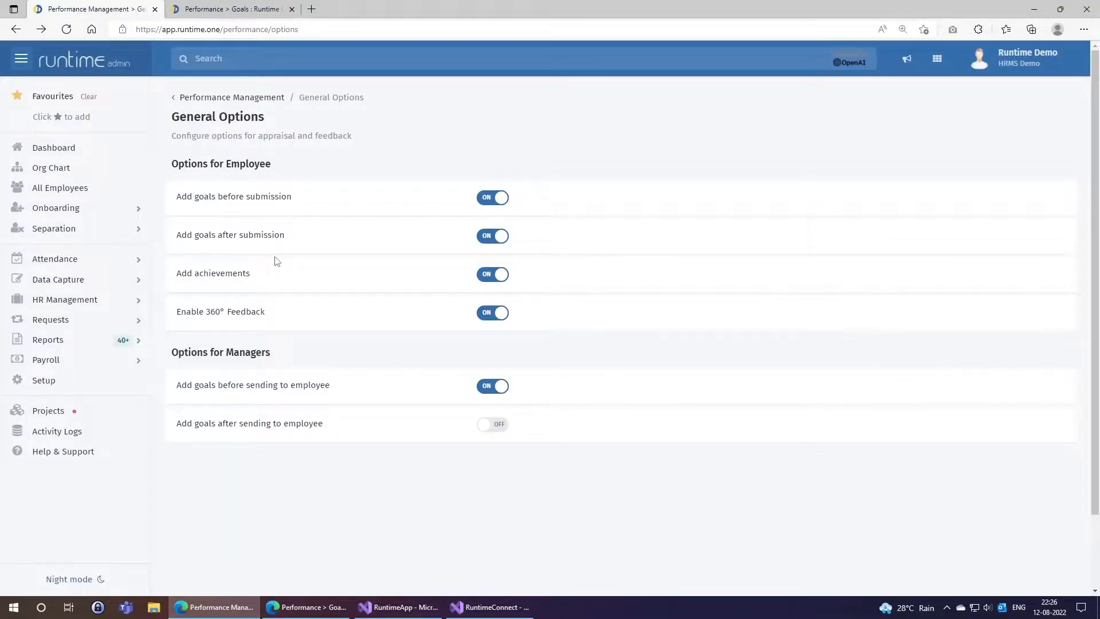
drag(207, 164, 271, 166)
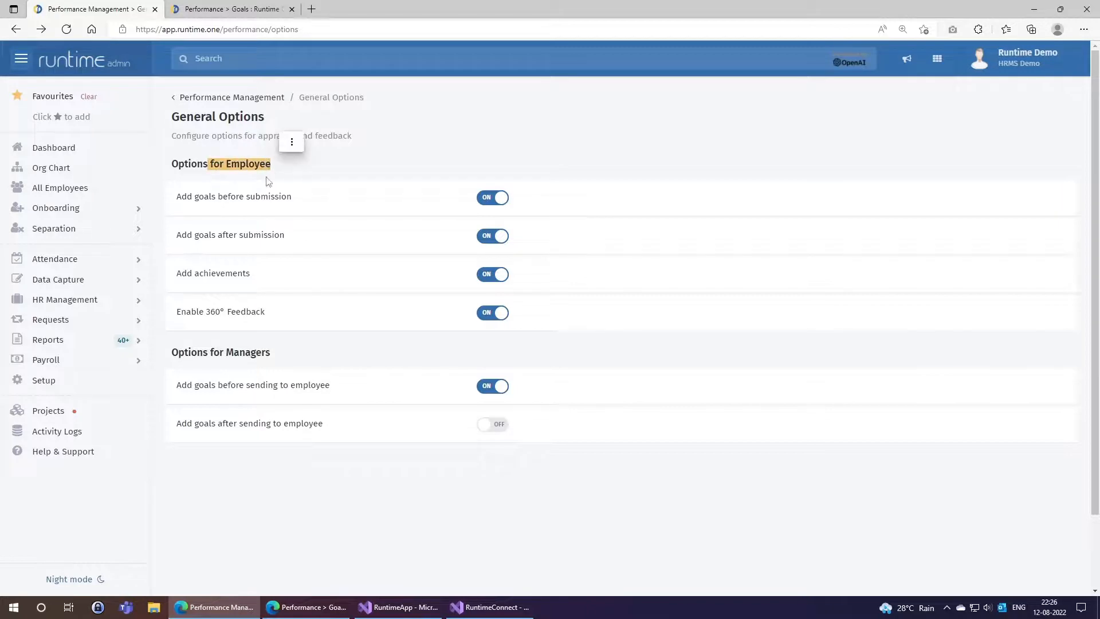
click(245, 284)
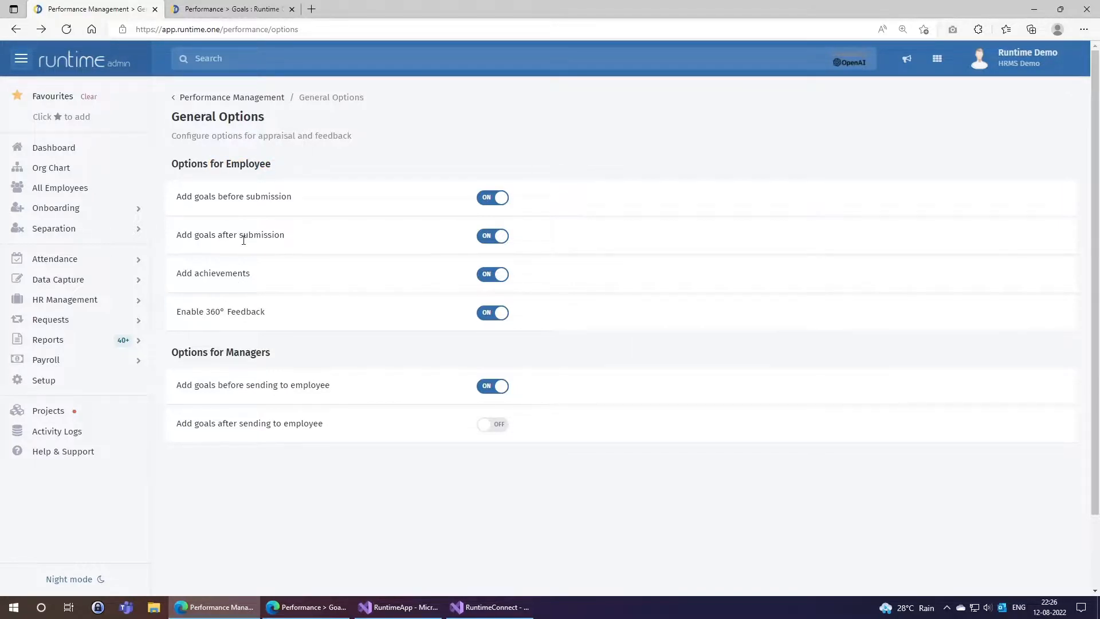
drag(240, 237, 282, 236)
click(286, 259)
click(502, 236)
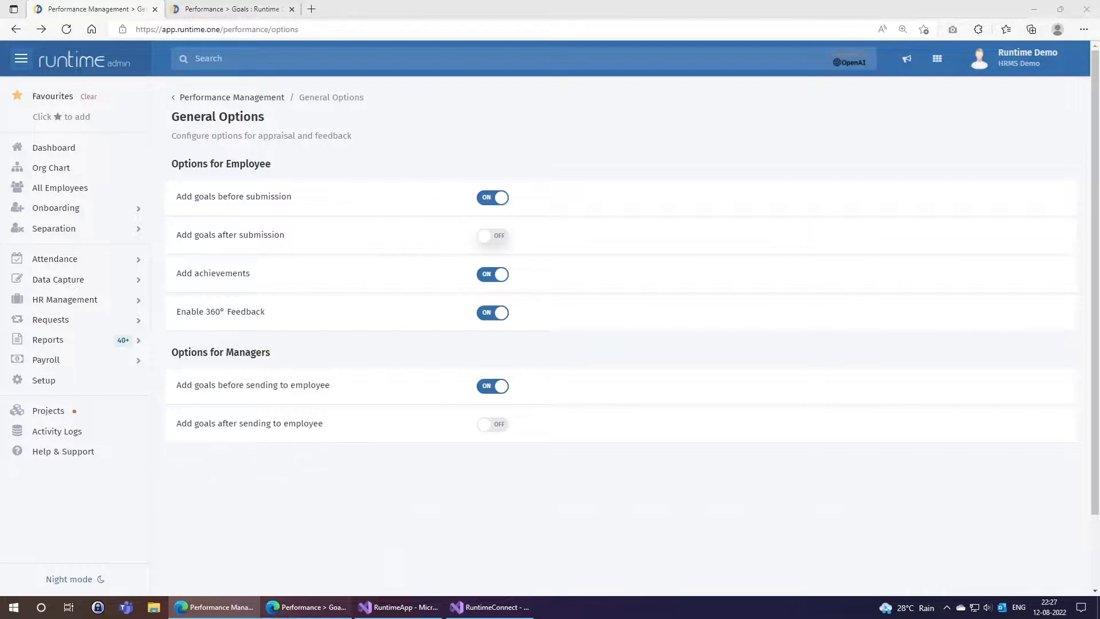
- Reload the Assistant Vice President's goals page to check the self-created goals section, and return to the performance overview
click(303, 607)
right_click(541, 284)
click(558, 331)
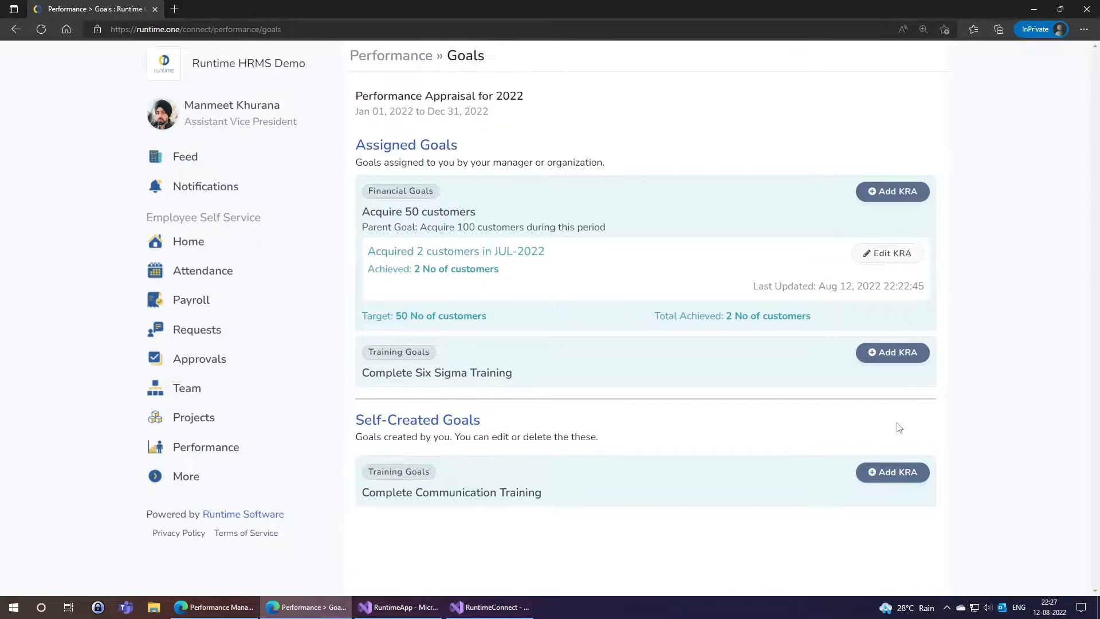
click(392, 56)
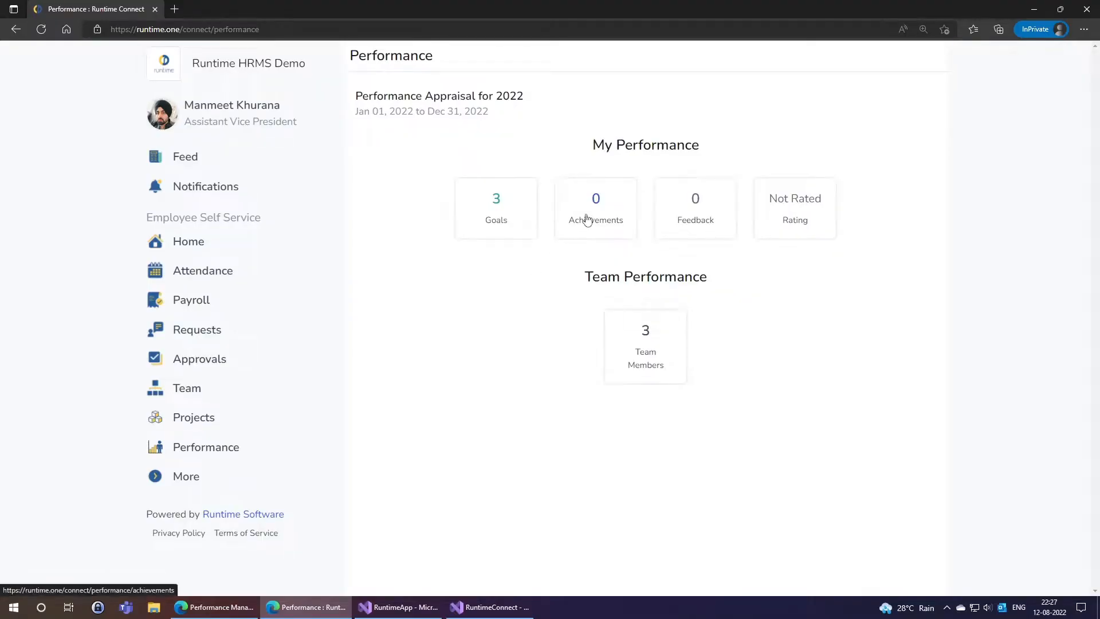
- In the President & CEO's portal, add the 2022 appraisal achievement "Helped hiring managers to shortlist new hire profiles"
click(215, 607)
click(243, 7)
click(390, 55)
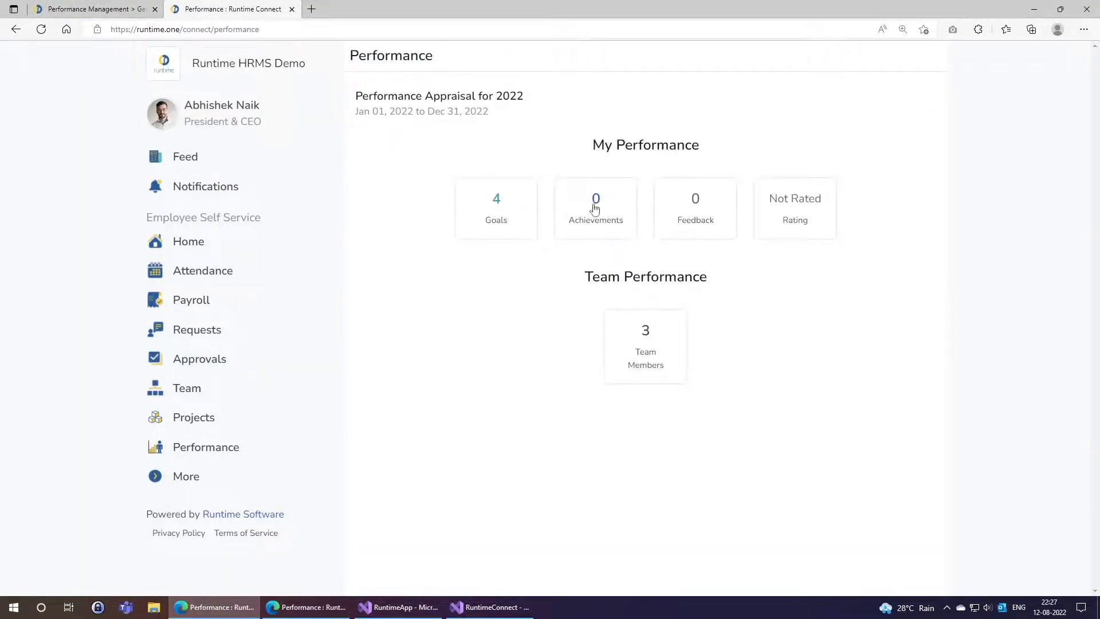
click(594, 210)
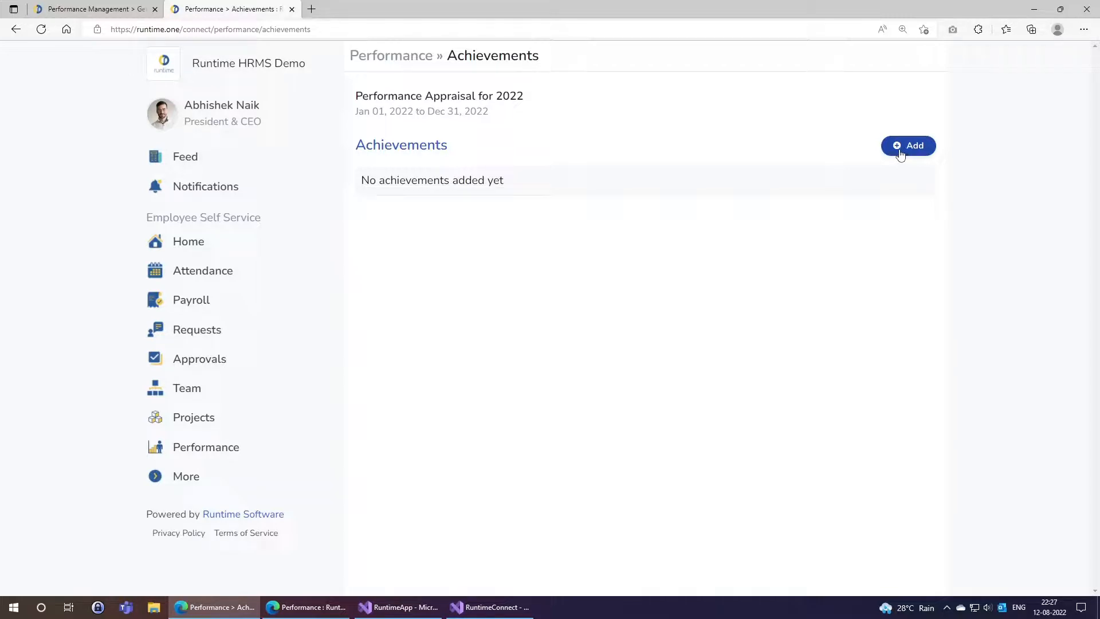
click(900, 151)
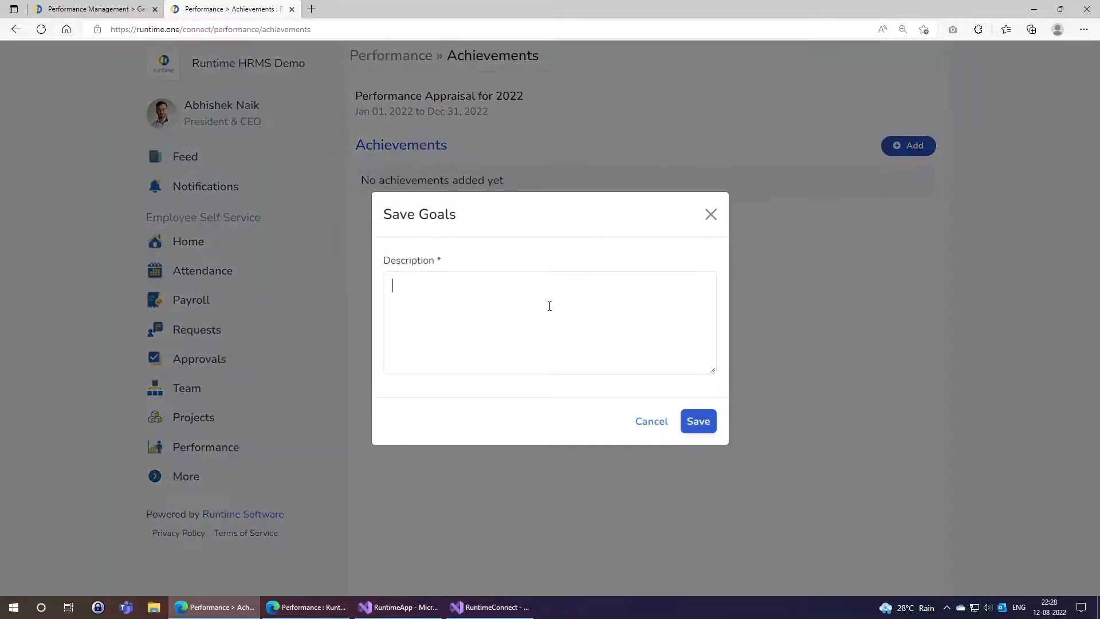
text(Hel)
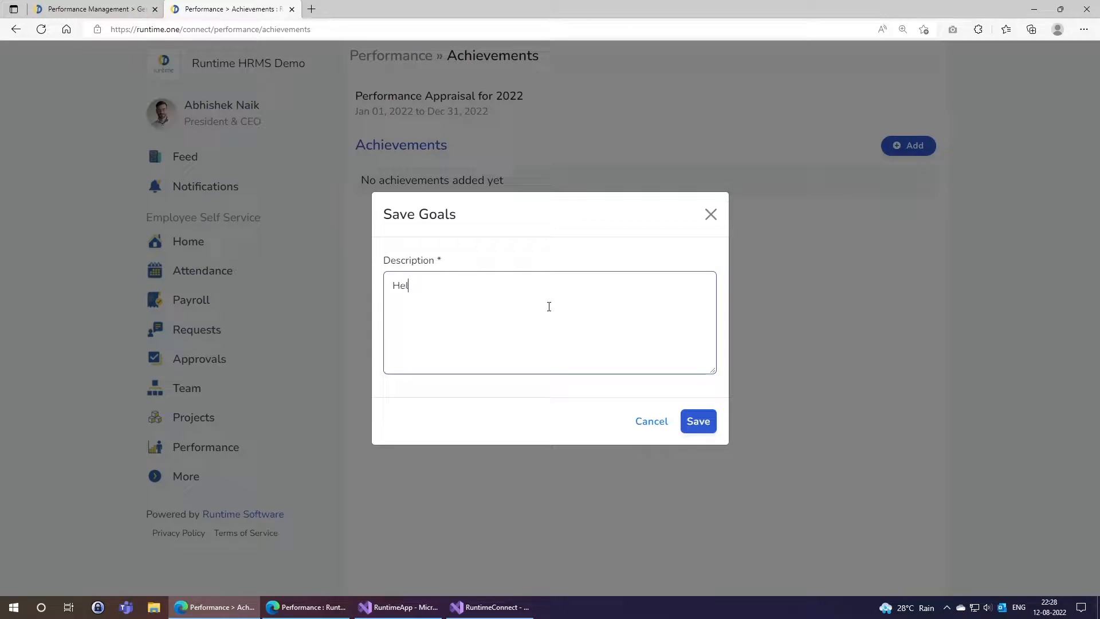
text(ped hiring)
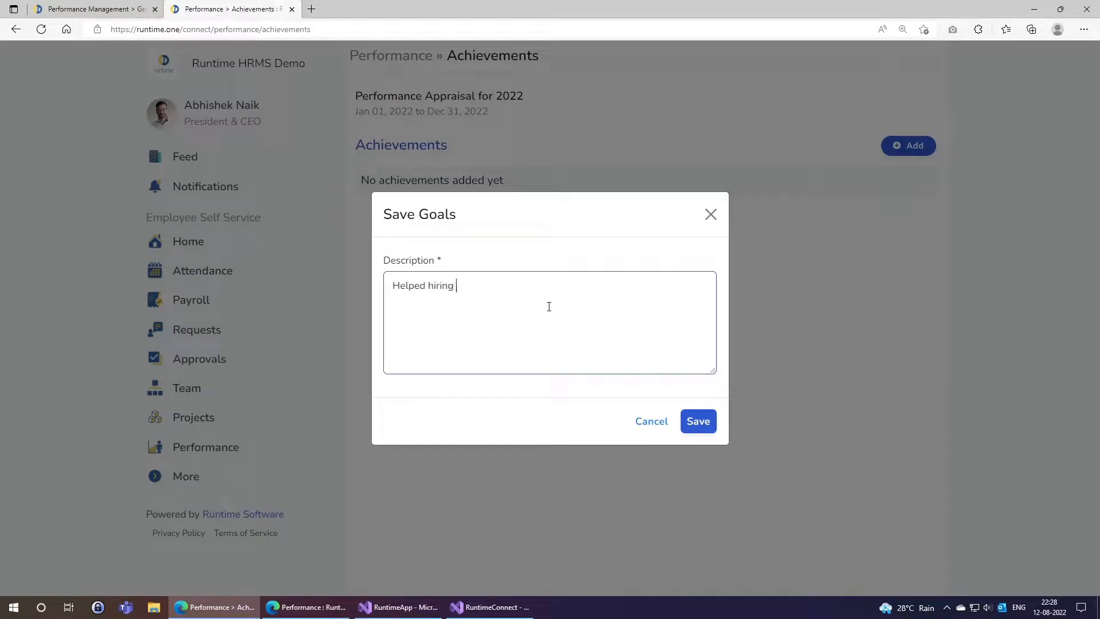
text( managers to shortlist new hire profiles)
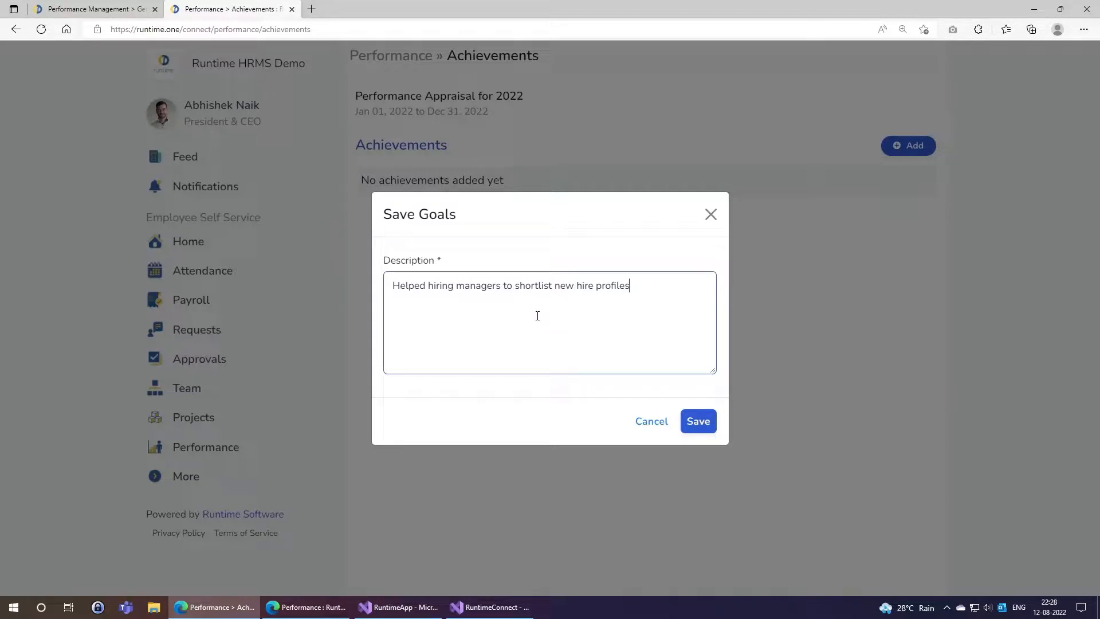
click(699, 422)
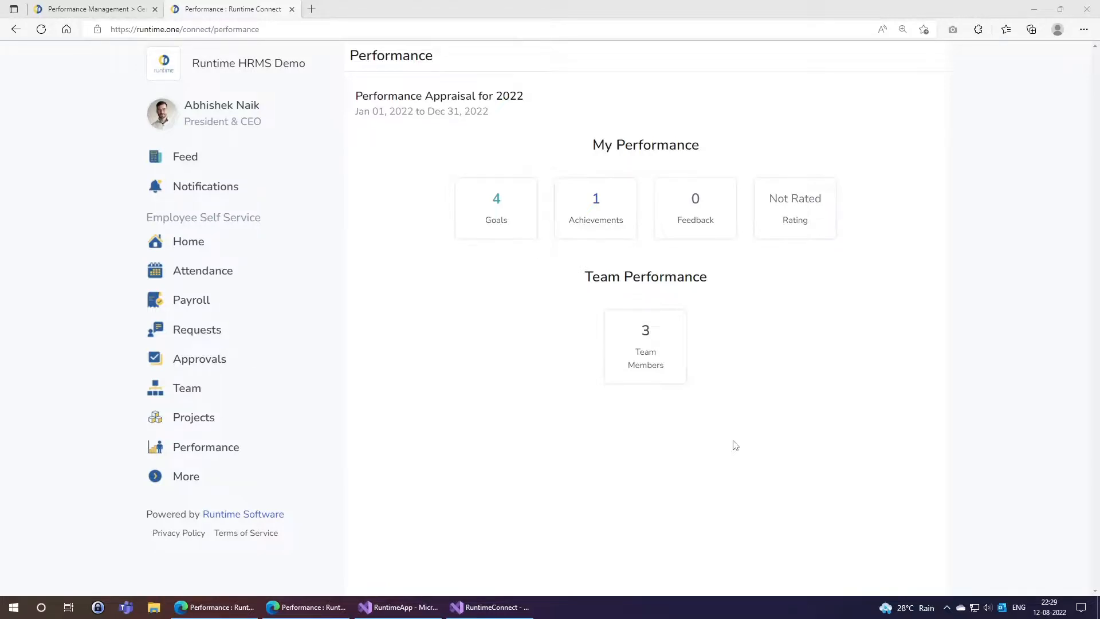
- In the Runtime admin site's 360° Feedback Questions, add a feedback category named "Communication Skills"
click(92, 9)
click(242, 103)
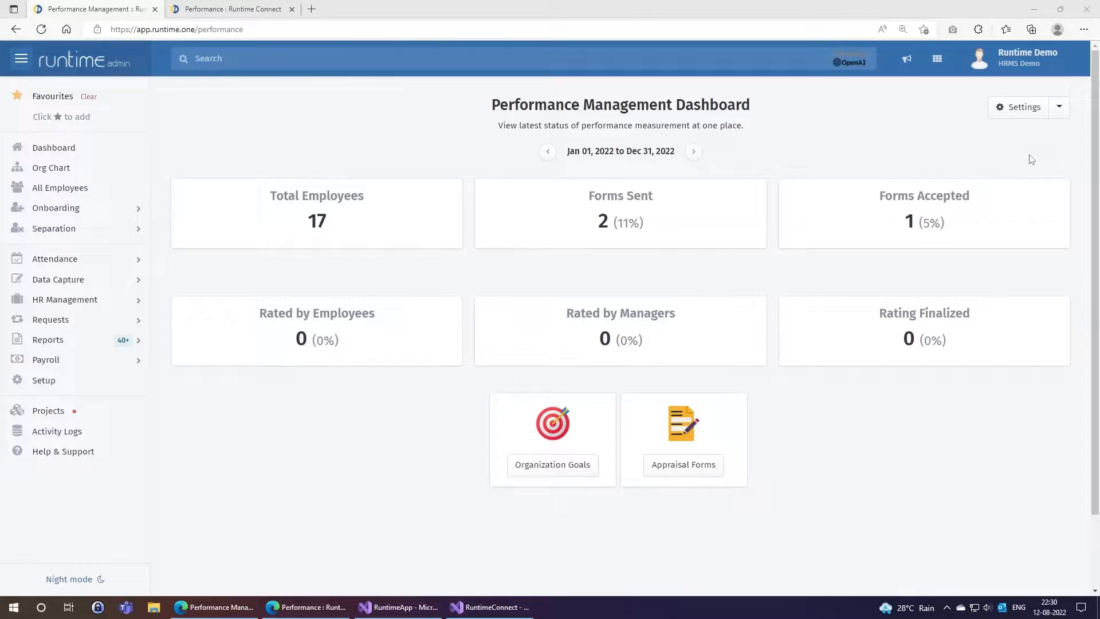
click(1061, 109)
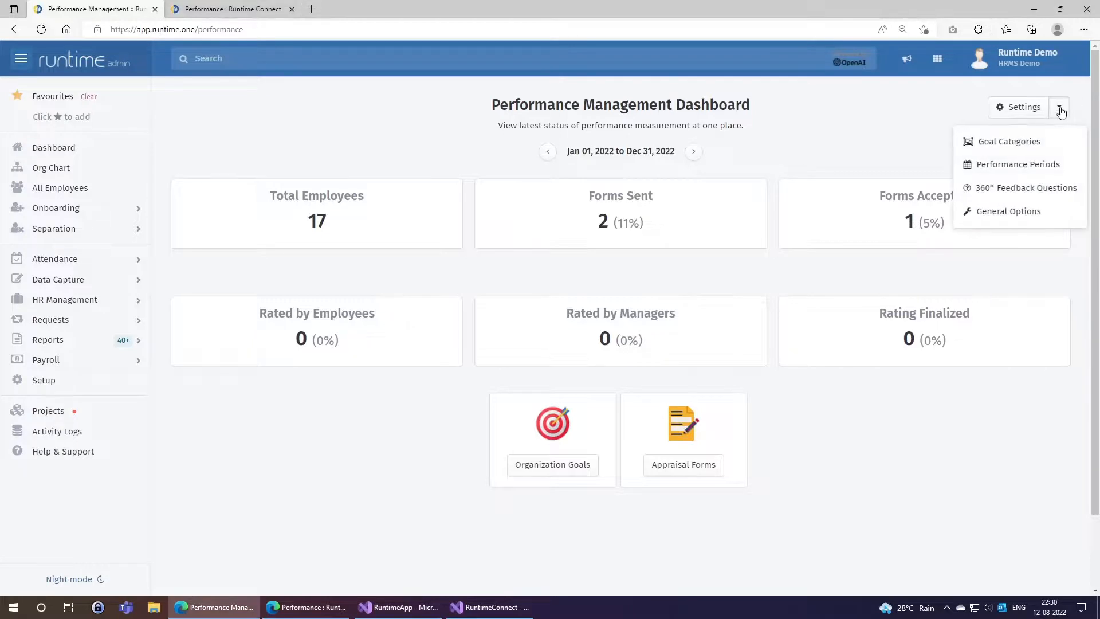
click(1017, 191)
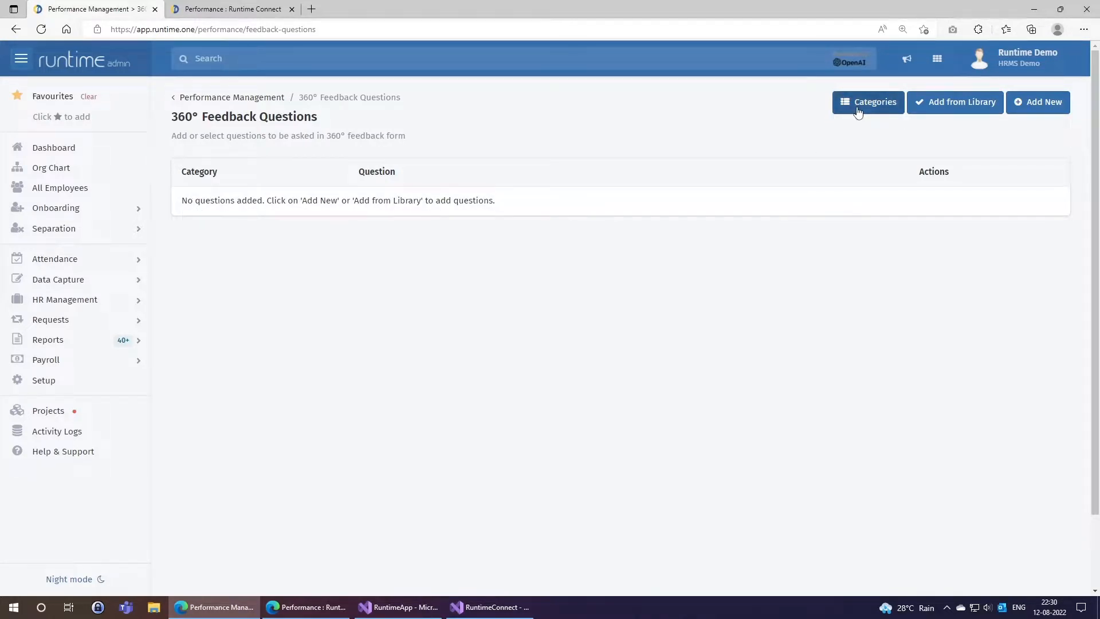
click(858, 109)
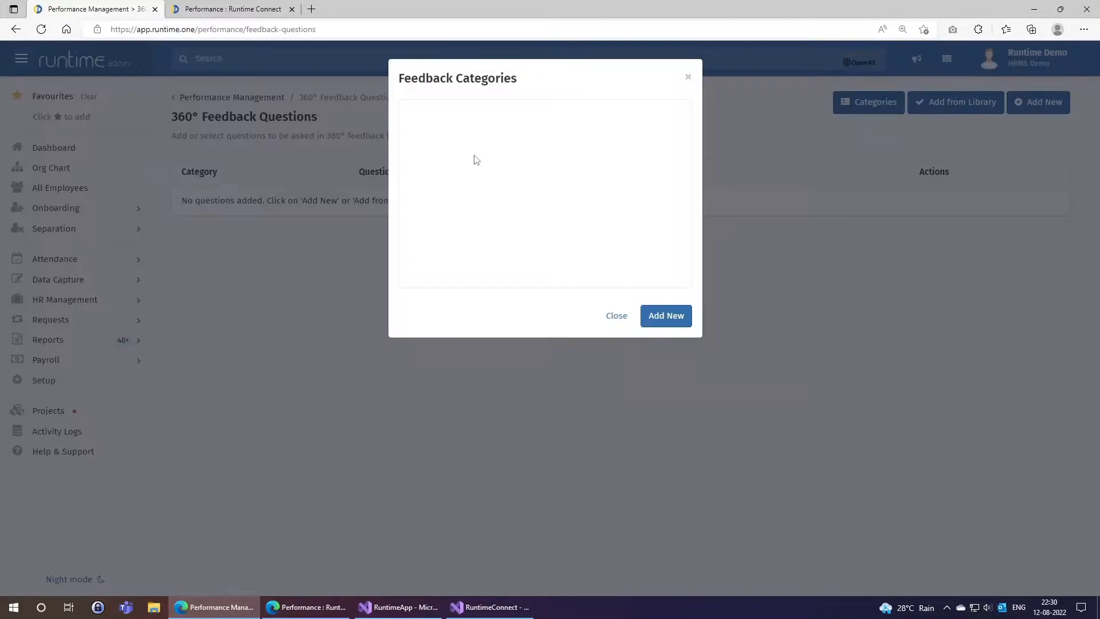
click(649, 321)
click(471, 129)
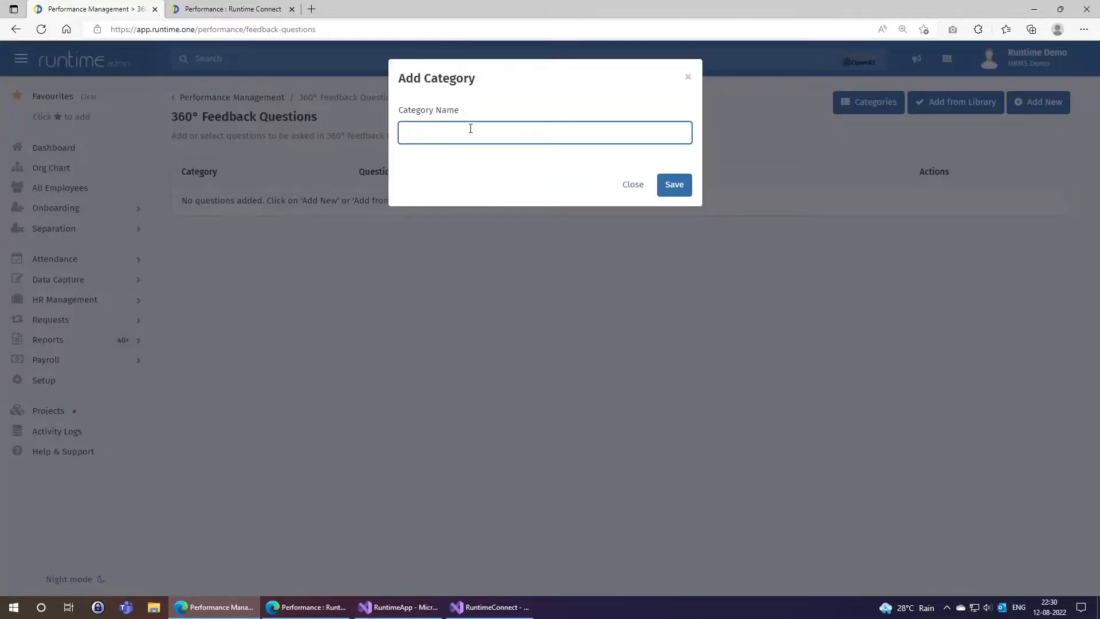
text(Communication Skills)
click(674, 185)
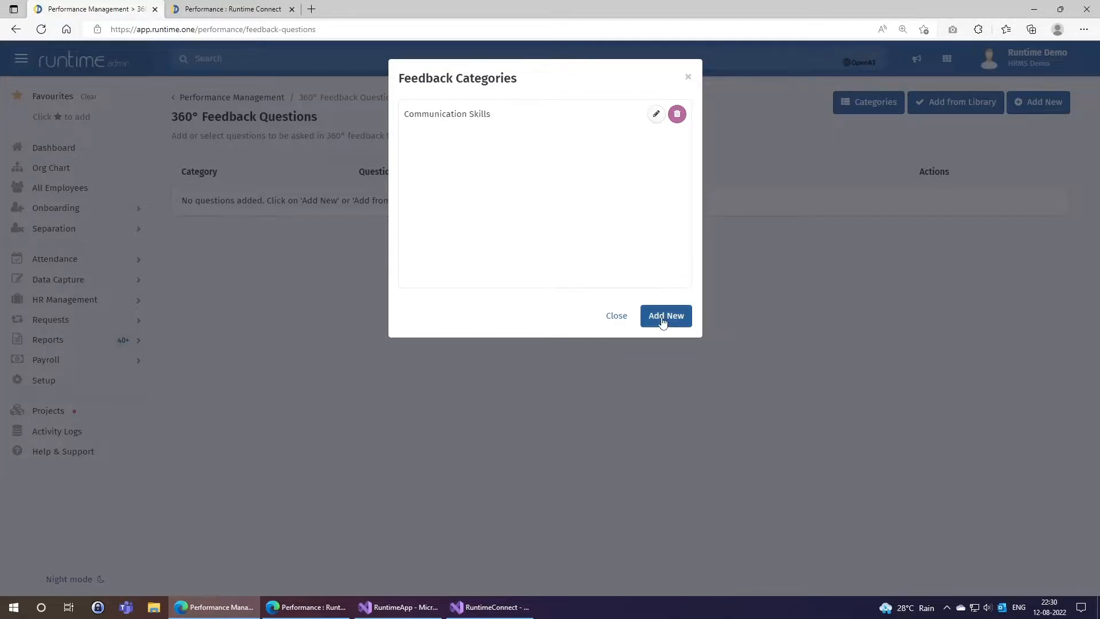
- Add a second feedback category named "Interpersonal Skills" and close the category list
click(662, 323)
click(474, 141)
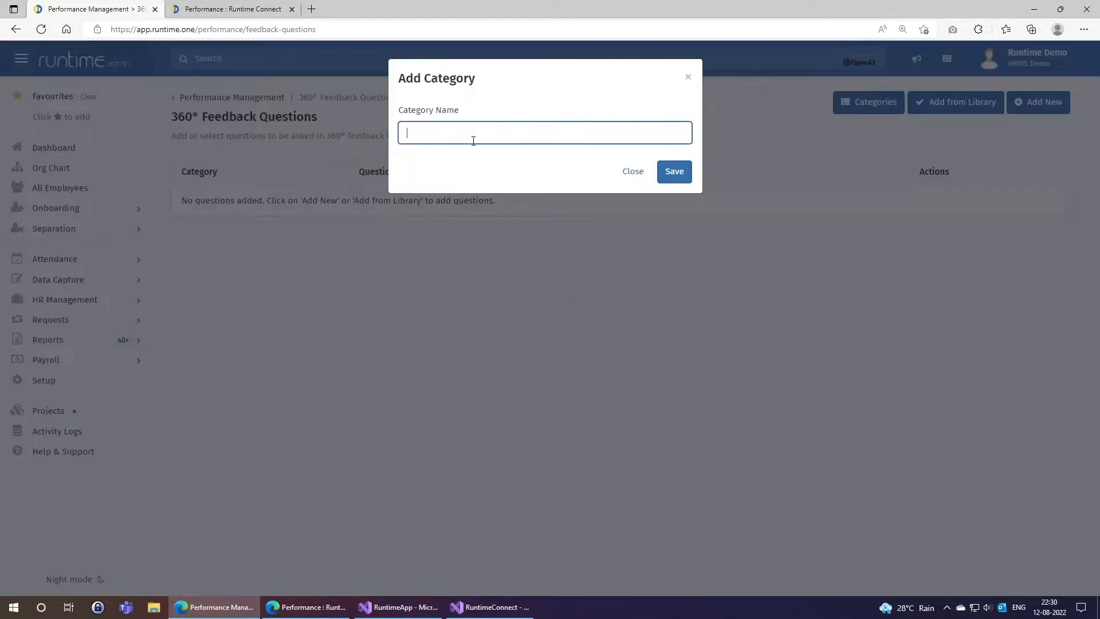
text(Interpersonal Skills)
click(672, 173)
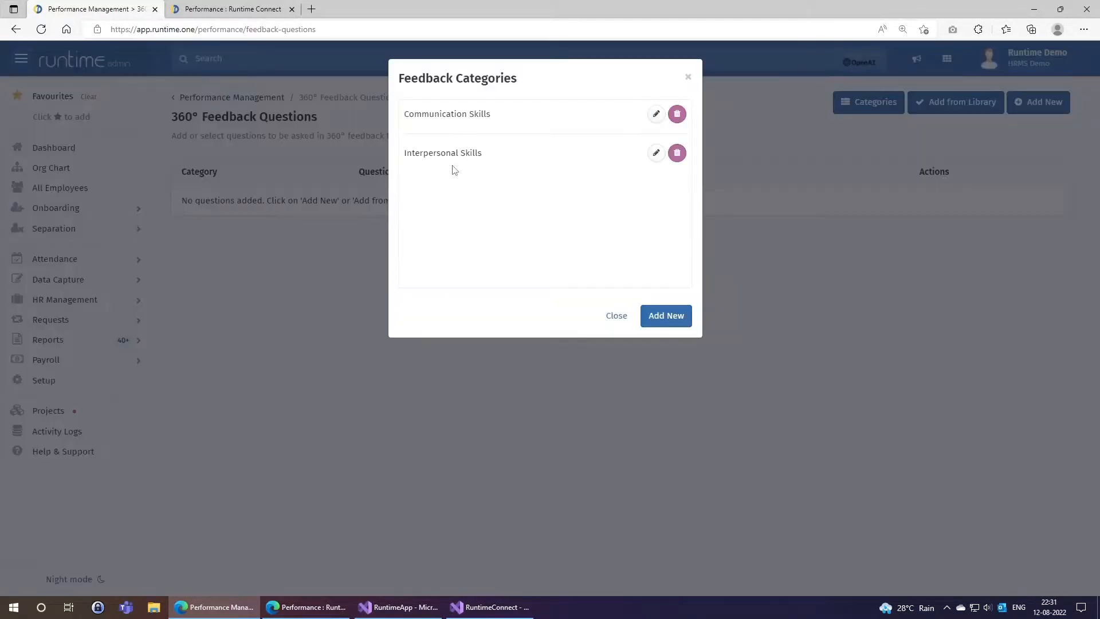
click(614, 322)
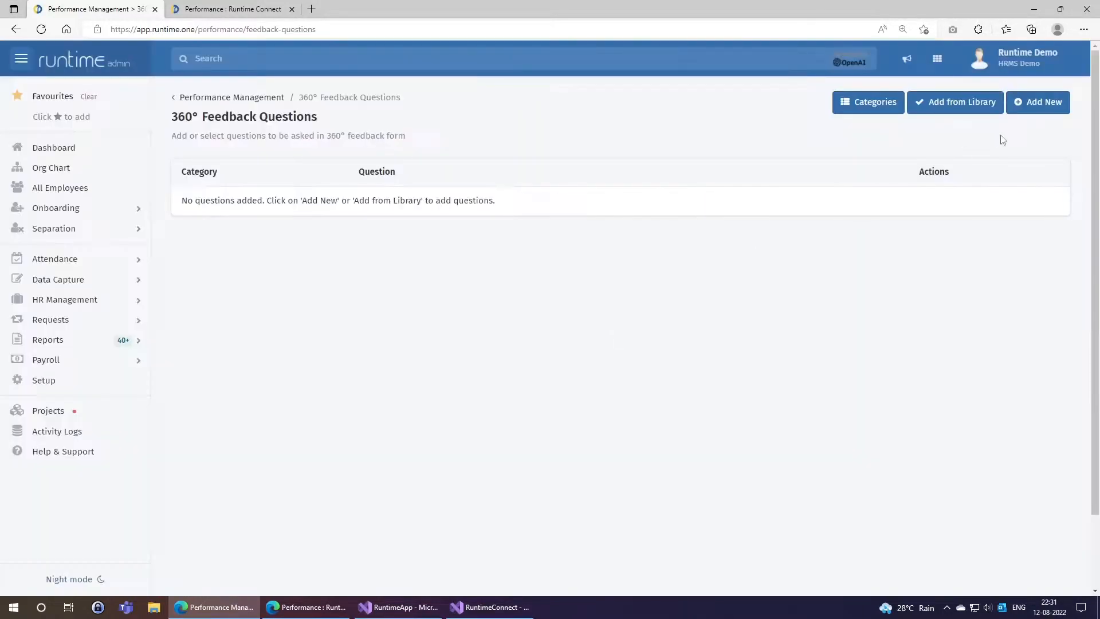
- Add the Communication Skills feedback question "Is {{employee_name}} a good communicator?" and save it
click(1027, 103)
click(549, 113)
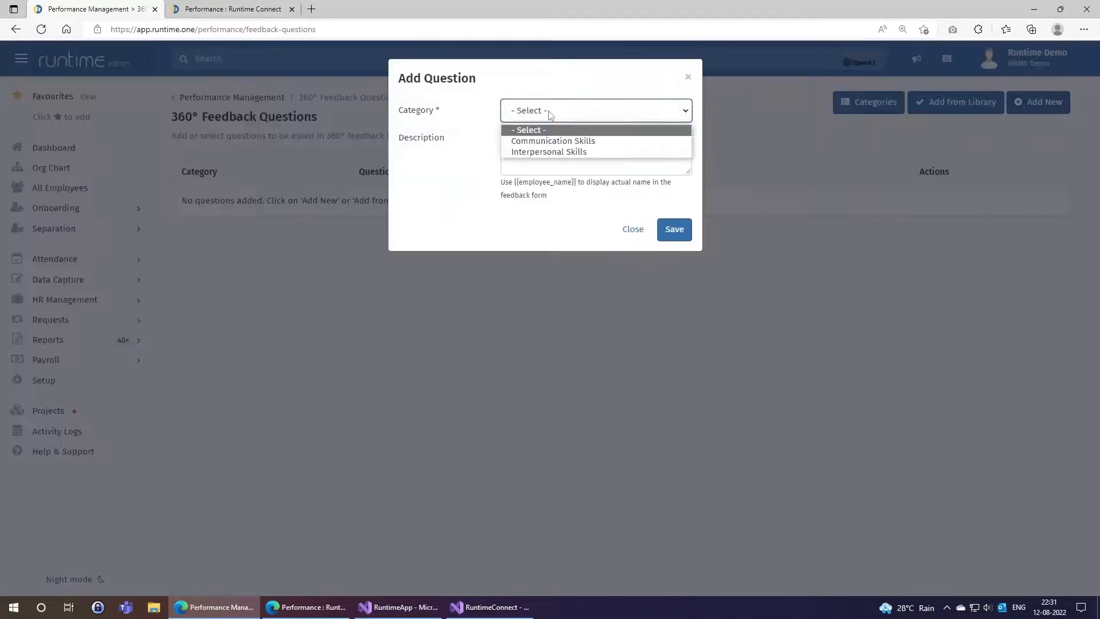
click(548, 141)
click(545, 141)
text(Is)
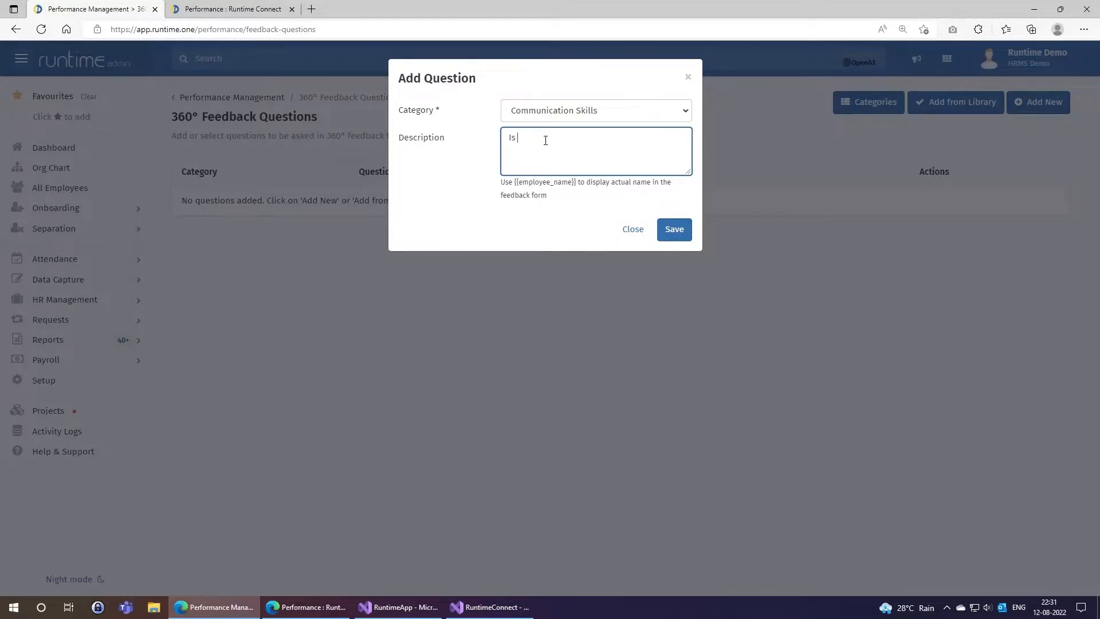
drag(514, 181, 576, 184)
key(ctrl+c)
click(545, 136)
key(ctrl+v)
text(a good communicator?)
click(675, 231)
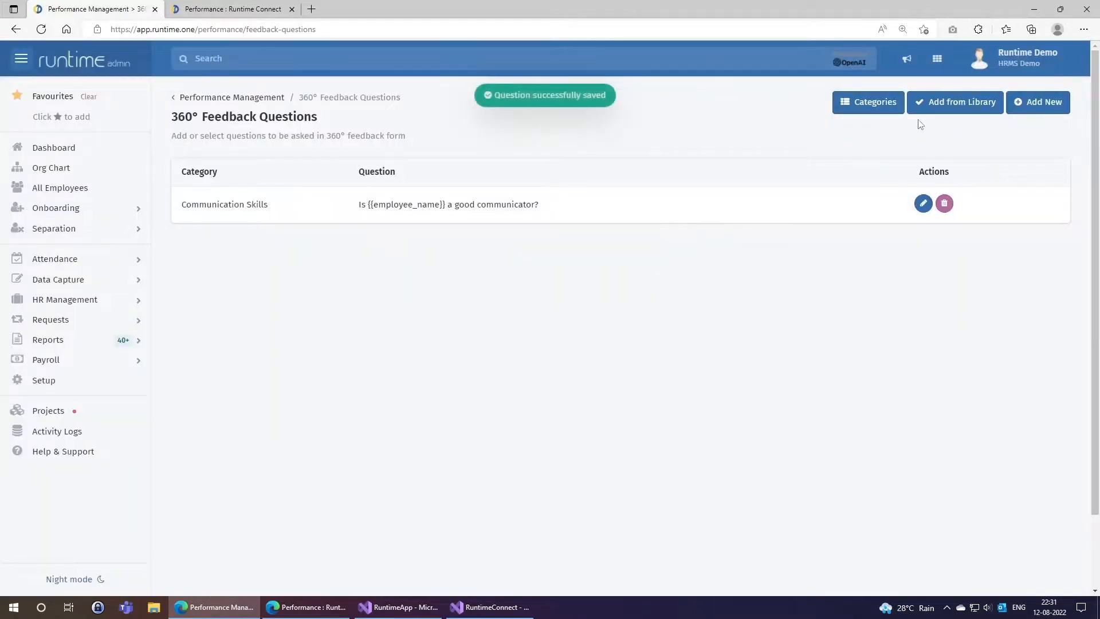
- Add the Interpersonal Skills feedback question "Is {{employee_name}} good in presenting himself during official meetings?" and save it
click(1045, 106)
click(555, 118)
click(557, 155)
click(561, 169)
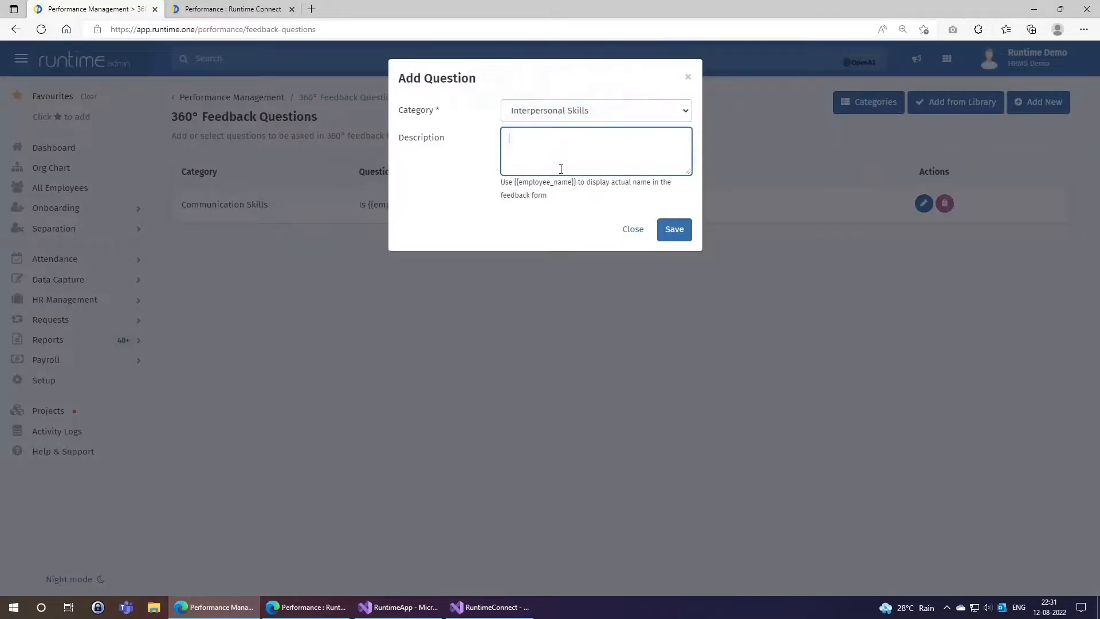
text(Is)
key(ctrl+v)
text(a)
key(BackSpace)
key(BackSpace)
text(good in presenting himself during )
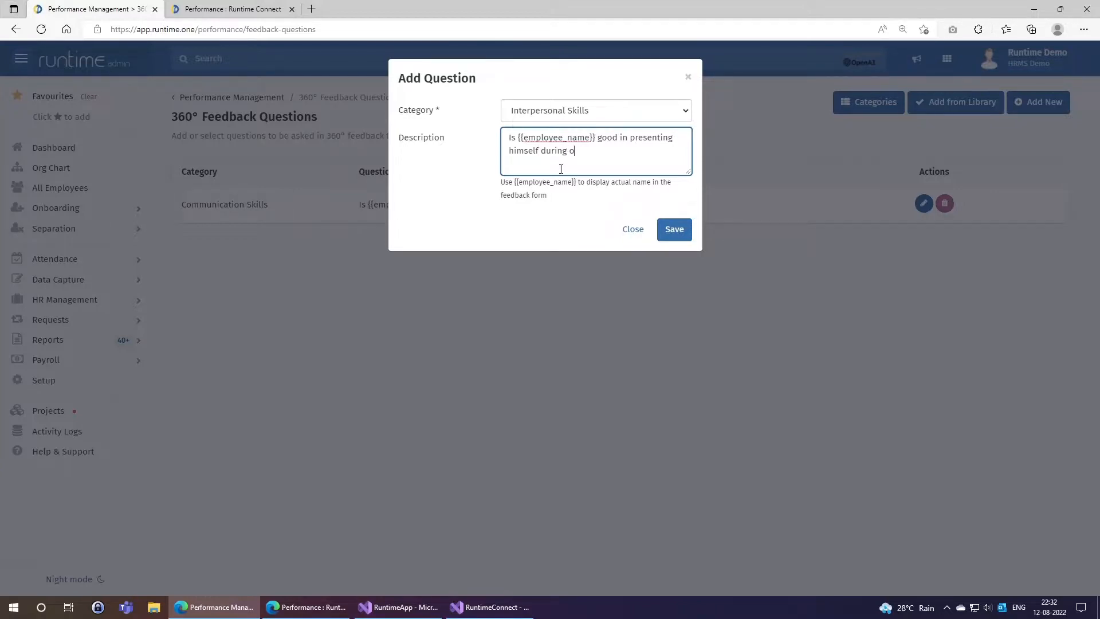
text(offical meetins)
key(BackSpace)
text(gs?)
text(i)
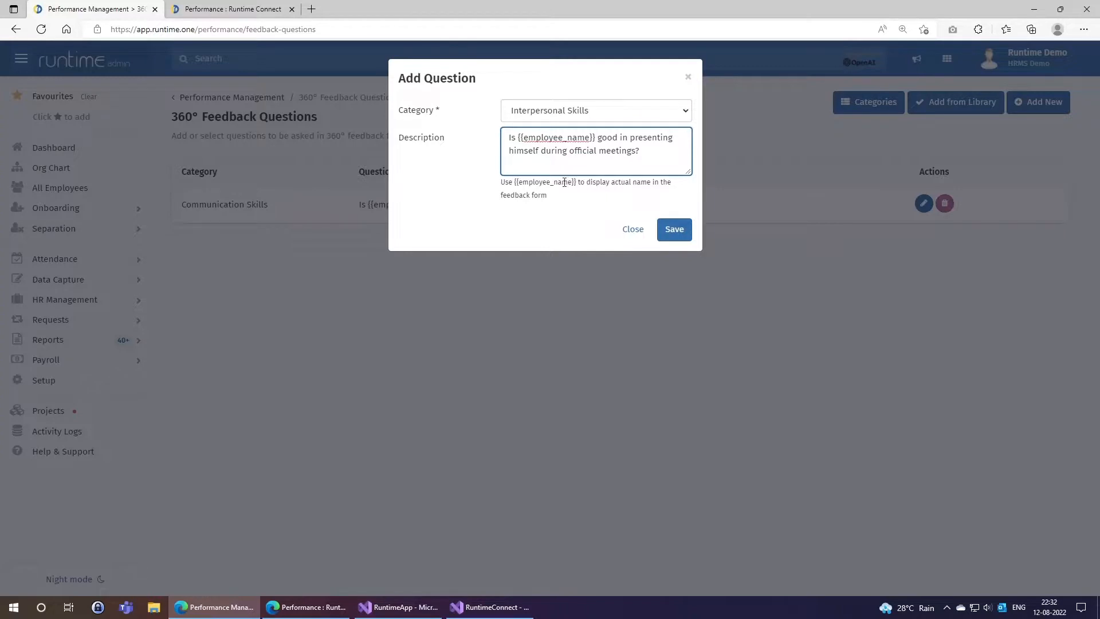
click(675, 229)
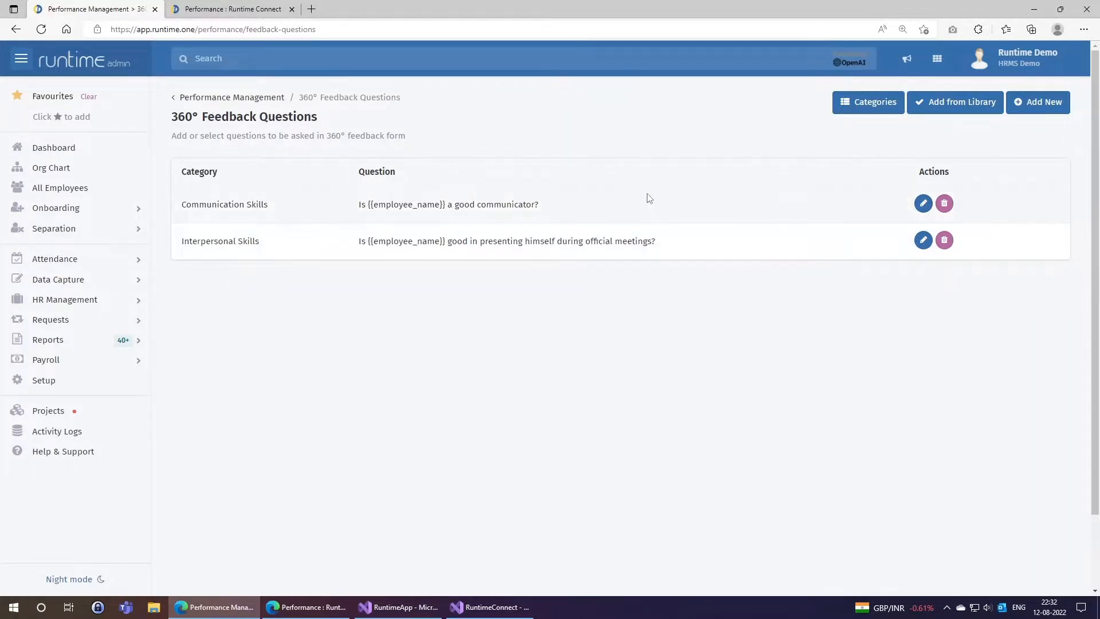
- Switch to the President & CEO's portal, check the self-rating notice on the performance Feedback page, and start the self-rating form
click(250, 99)
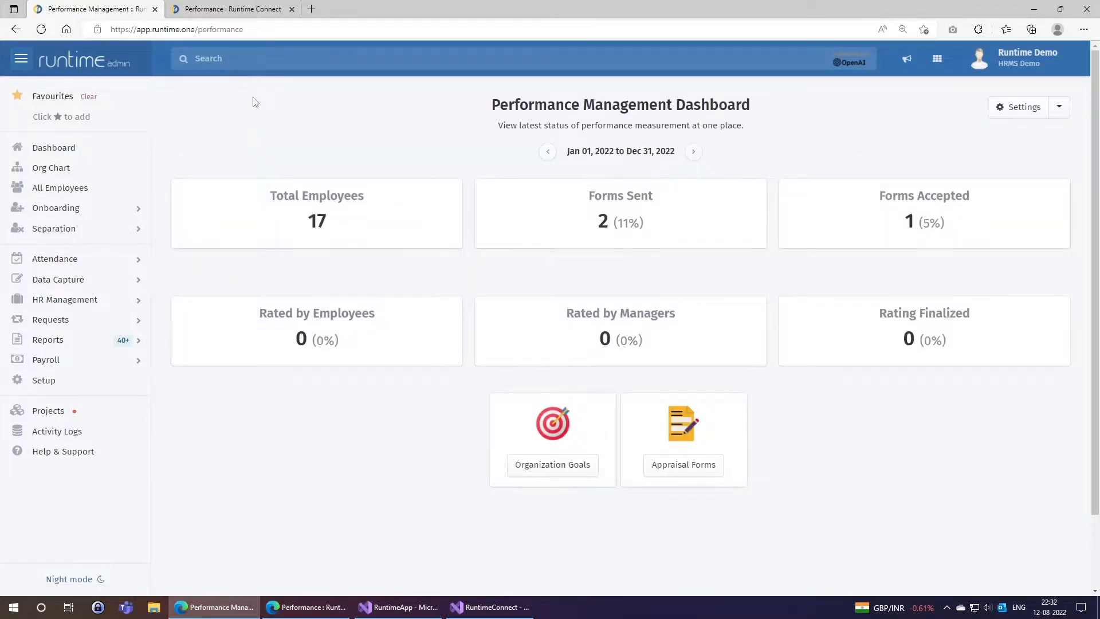
click(244, 14)
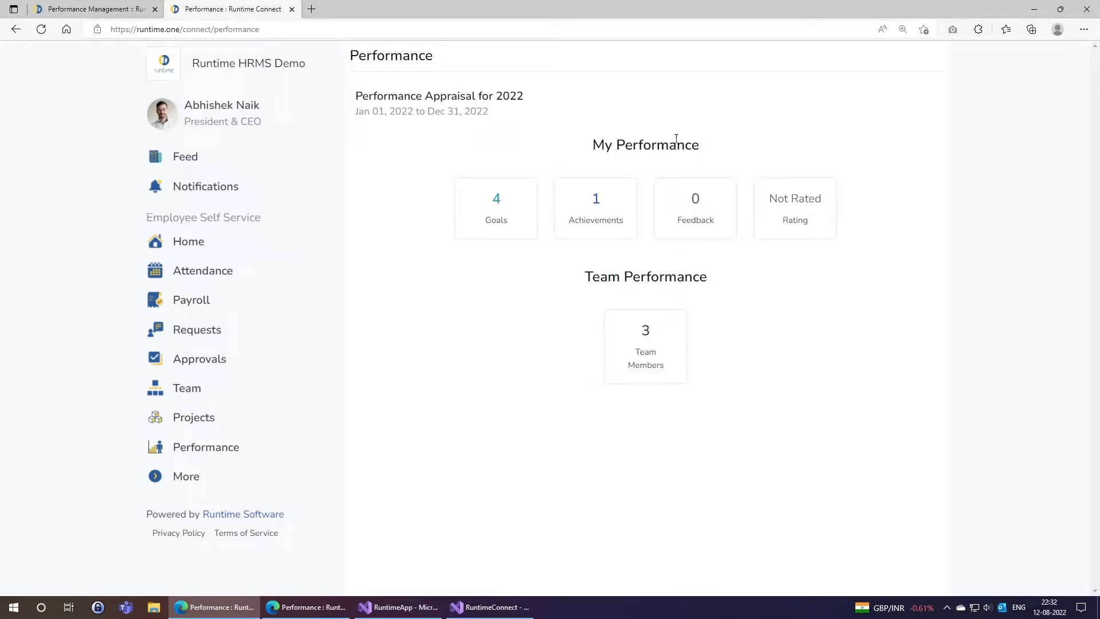
click(696, 207)
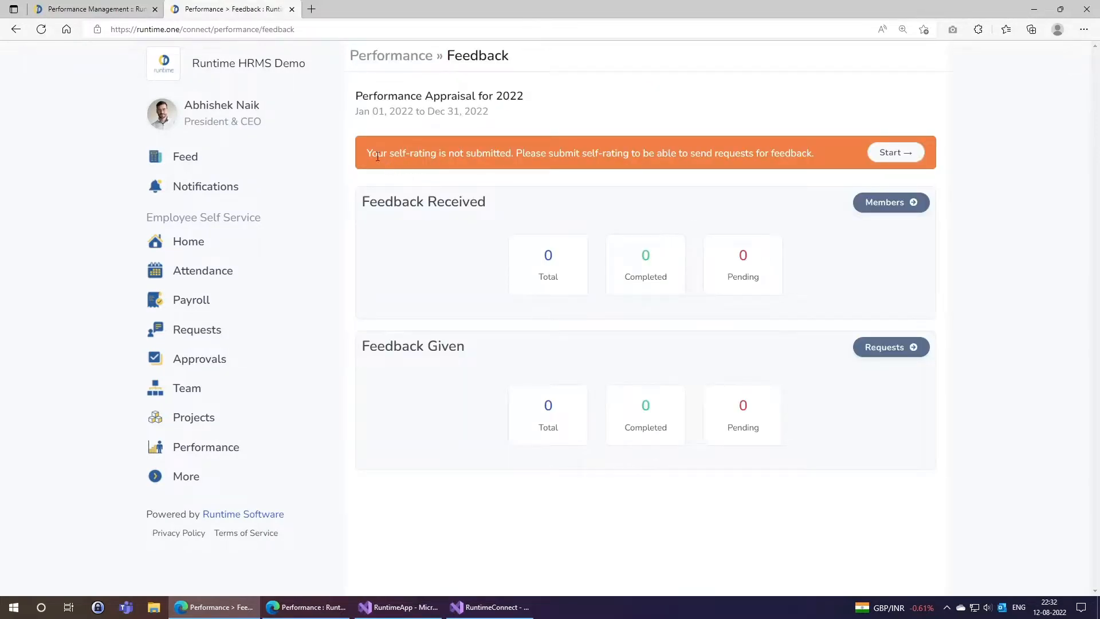
drag(370, 154, 515, 156)
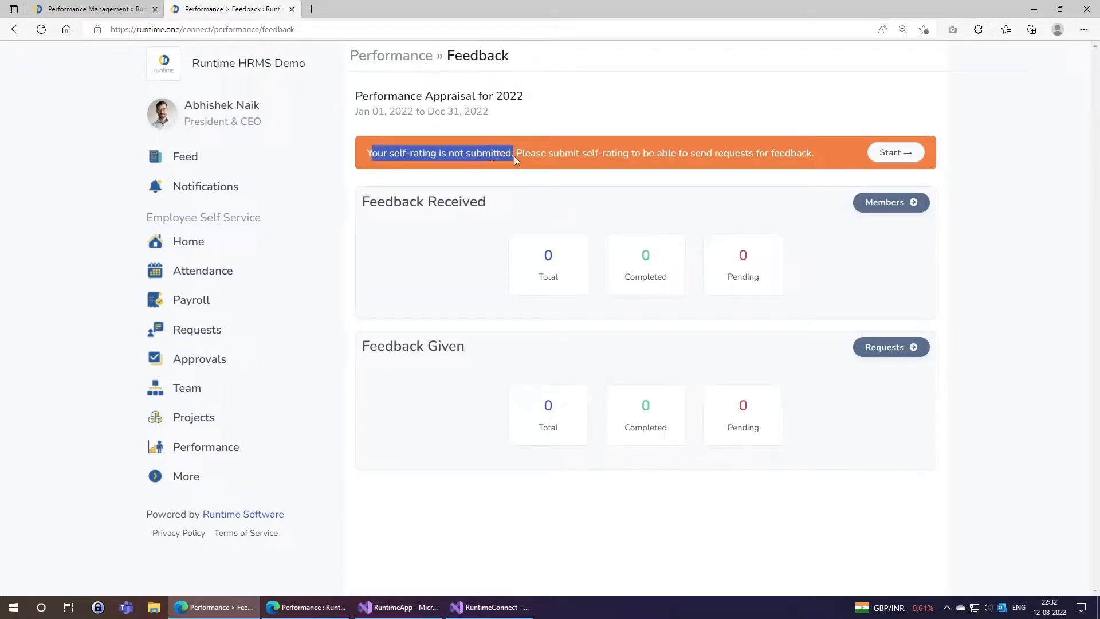
drag(598, 155, 805, 155)
click(793, 201)
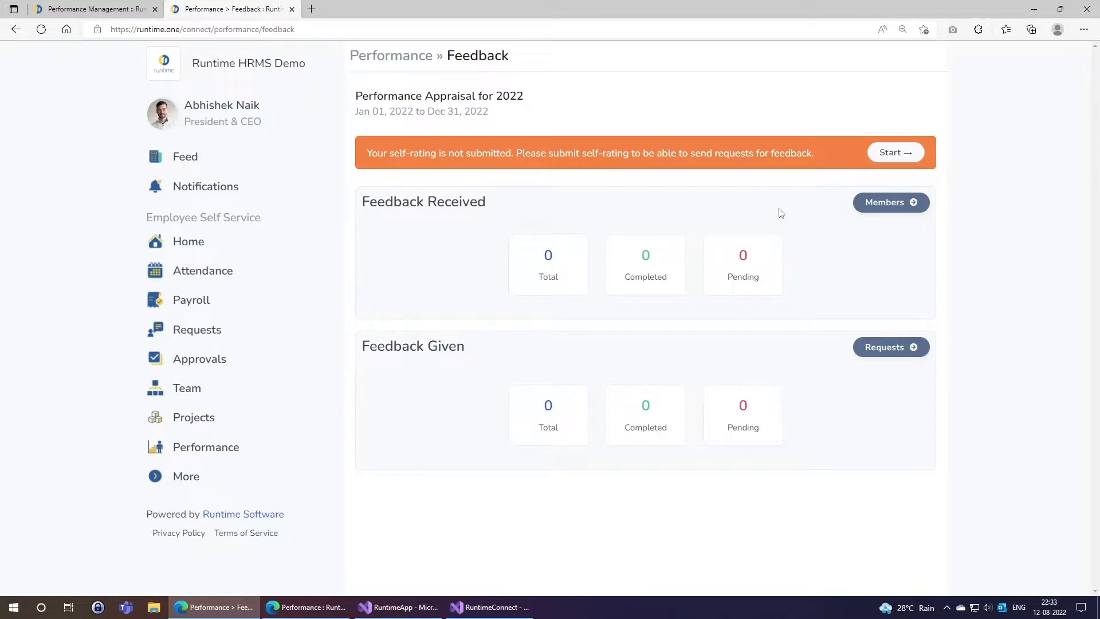
click(899, 153)
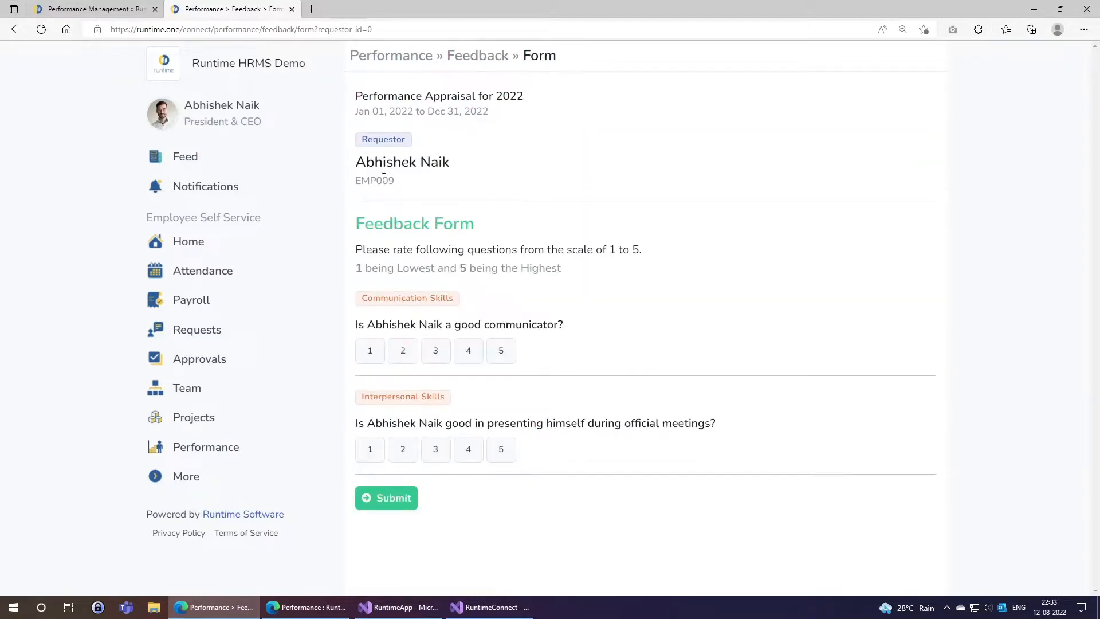
- Examine the feedback form's requestor, the rating scale instructions and the wording of the Communication Skills question
drag(359, 161, 434, 178)
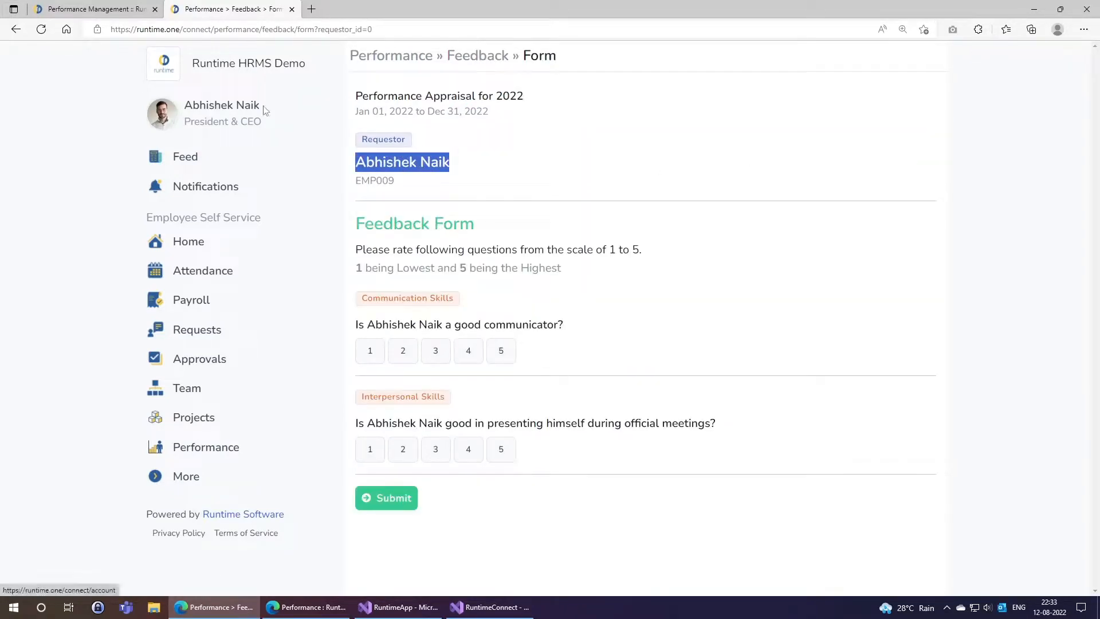
drag(395, 252, 657, 254)
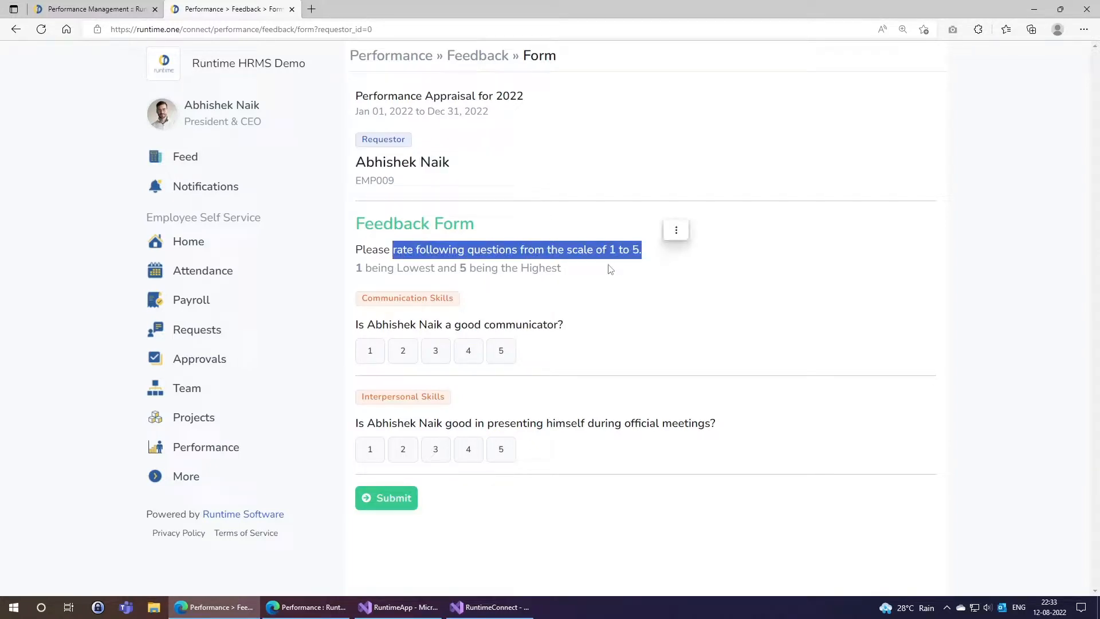
drag(460, 268, 584, 290)
click(599, 305)
drag(367, 324, 567, 329)
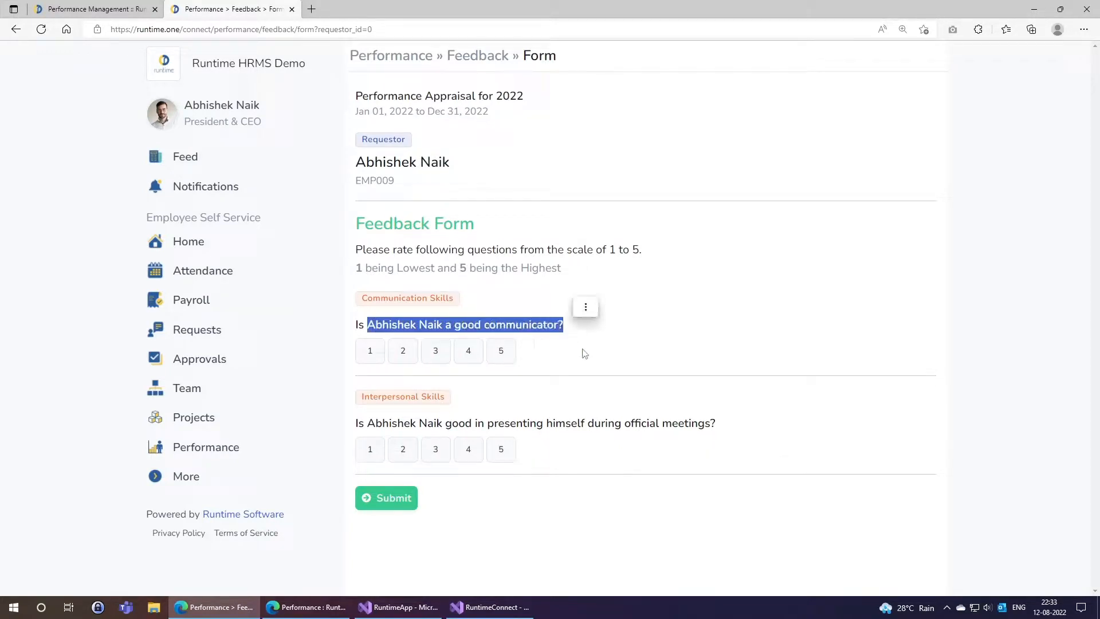
click(573, 348)
drag(369, 325, 443, 325)
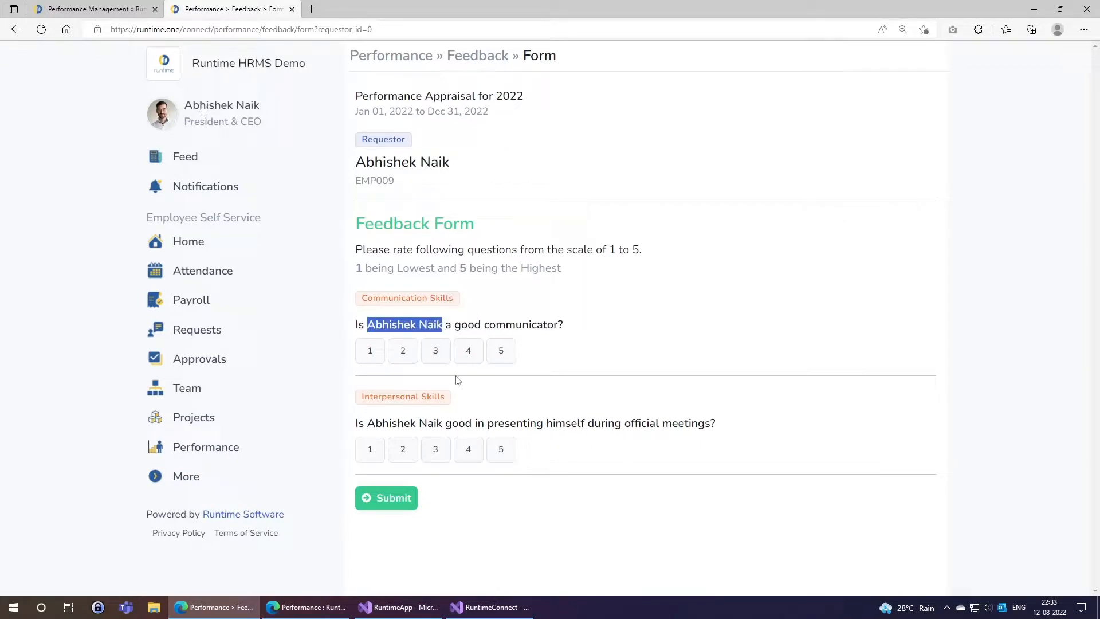
click(515, 395)
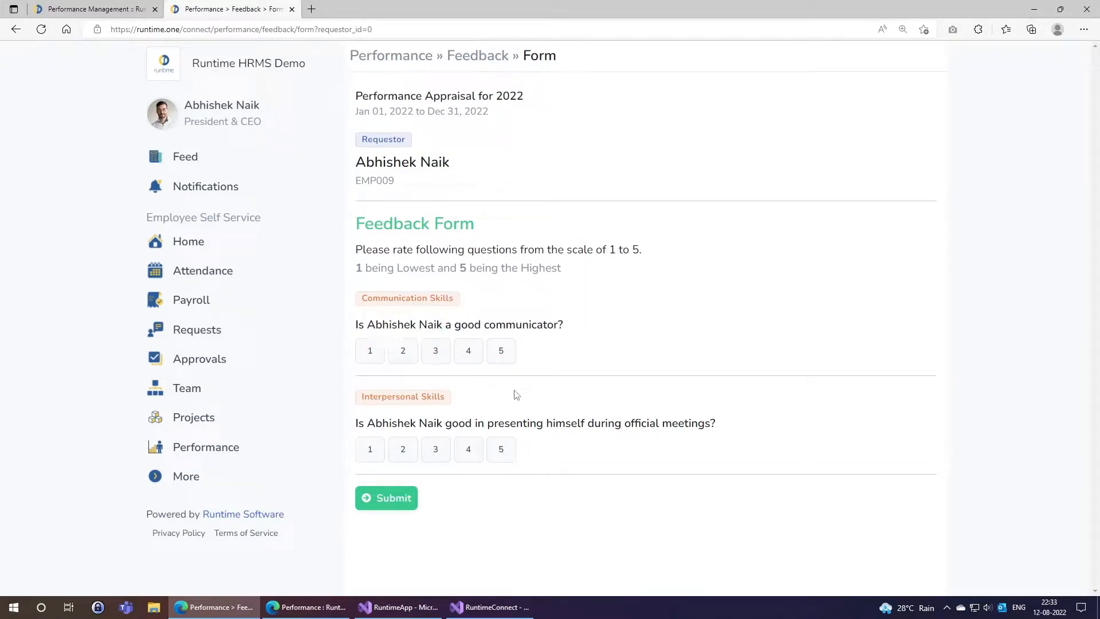
- Complete the self-rating feedback form with 5 for Communication Skills and 4 for Interpersonal Skills, and submit it
click(503, 352)
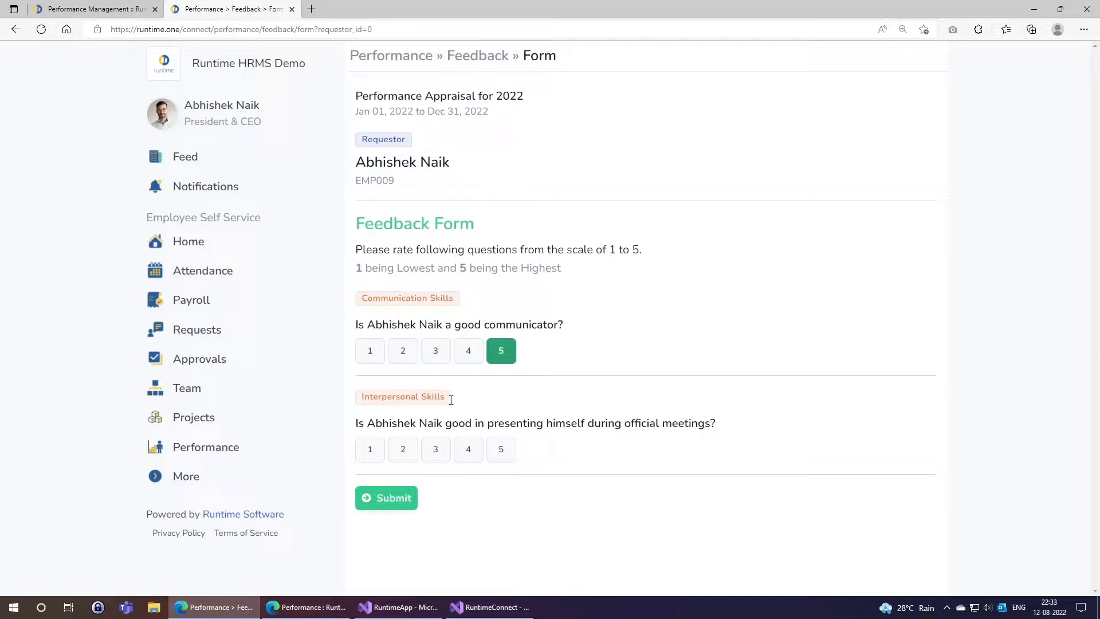
click(468, 450)
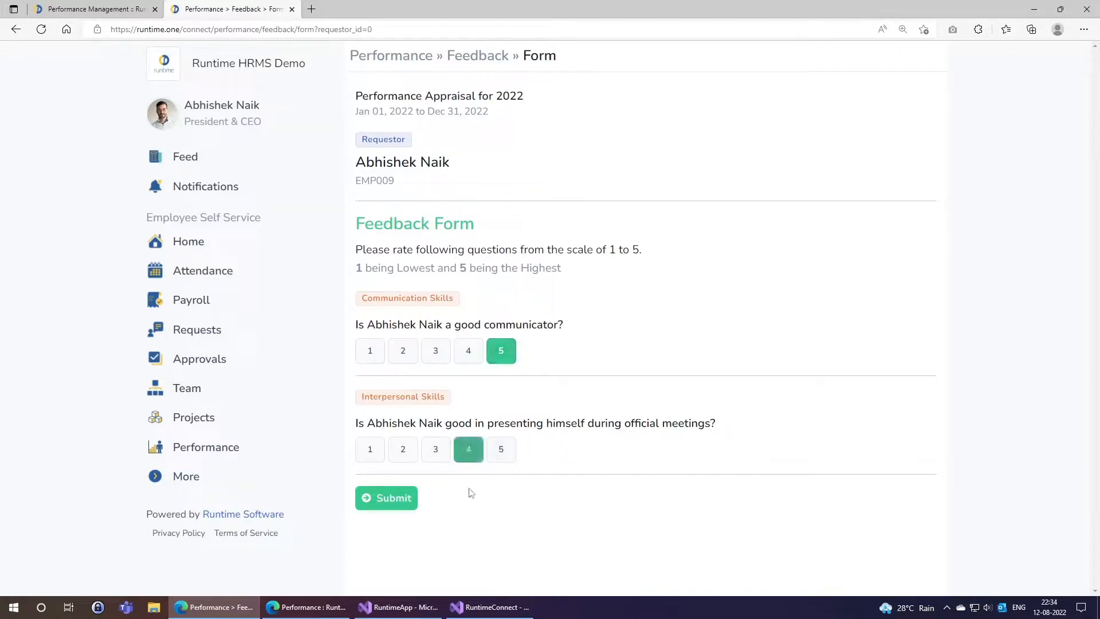
click(387, 500)
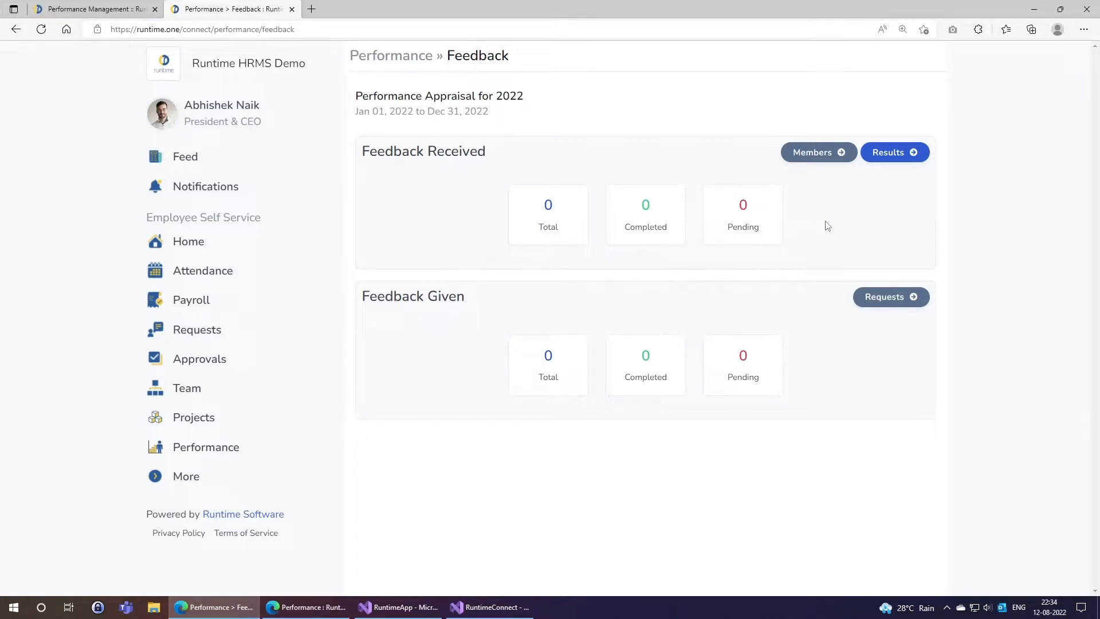
- From the feedback members list, review the prefilled request message for the second Assistant Vice President listed and send the feedback request
click(817, 156)
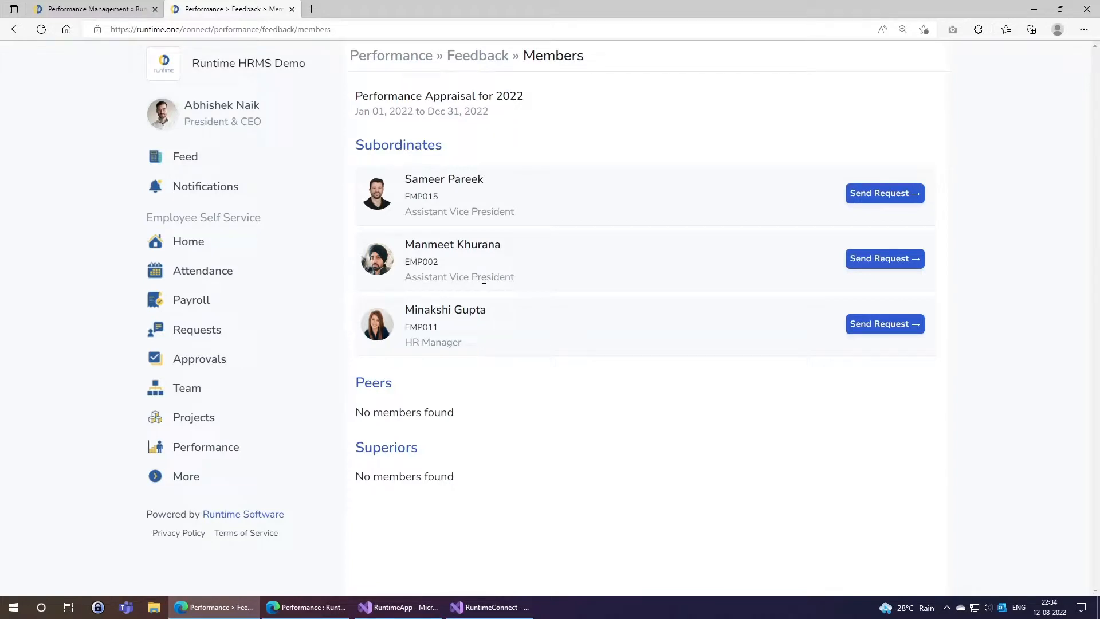
click(857, 261)
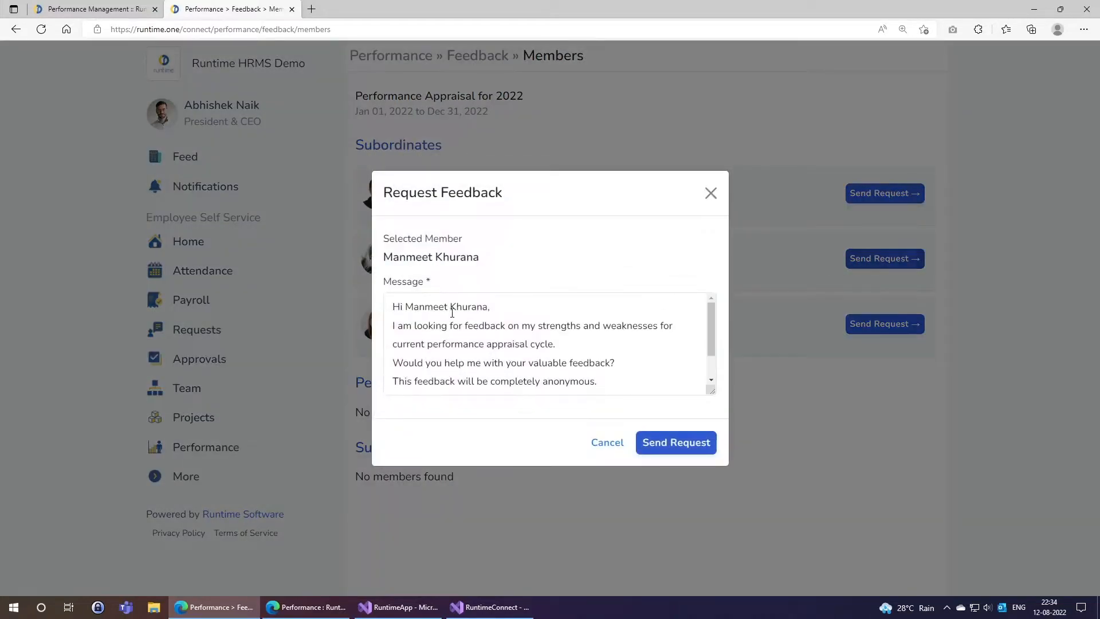
mouse_move(712, 330)
mouse_down()
mouse_move(710, 363)
mouse_move(711, 308)
mouse_up()
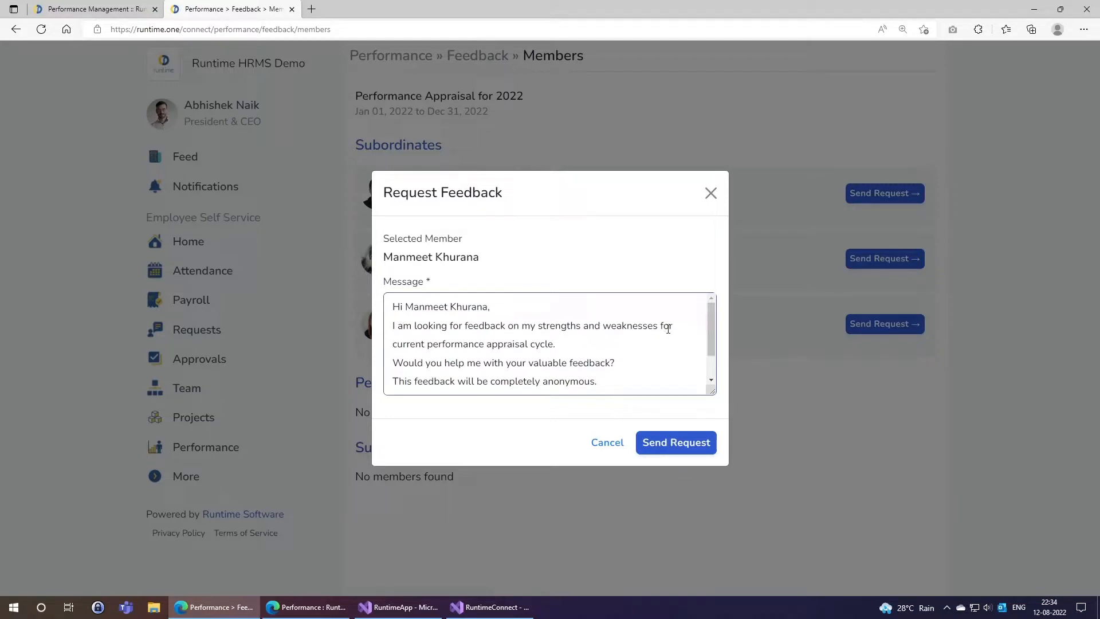
scroll(441, 358, down, 1)
drag(450, 348, 638, 341)
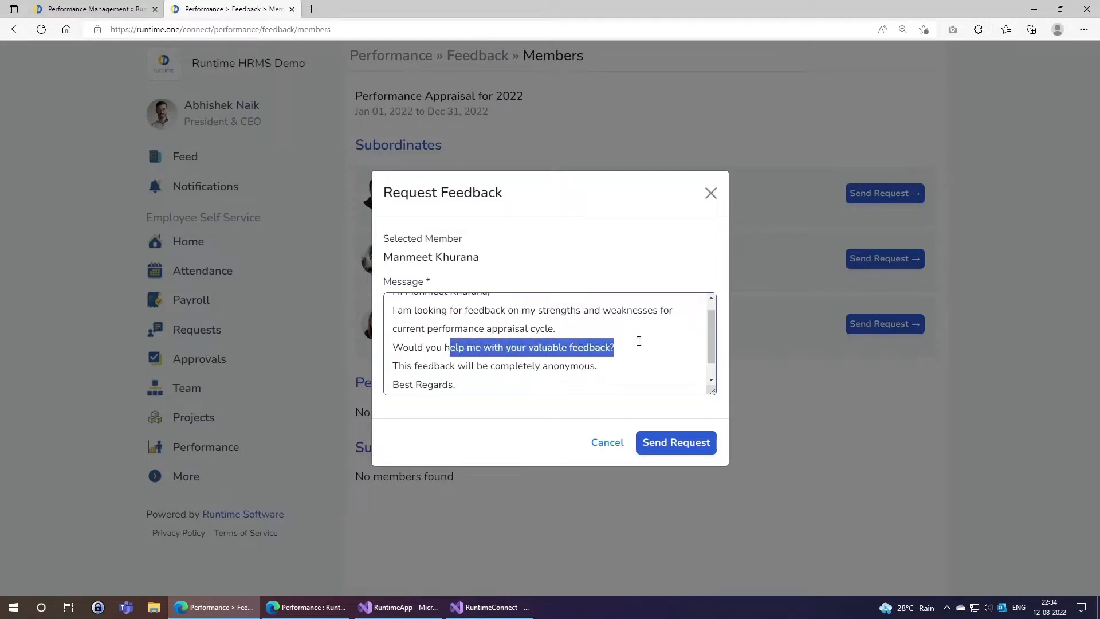
drag(412, 367, 628, 363)
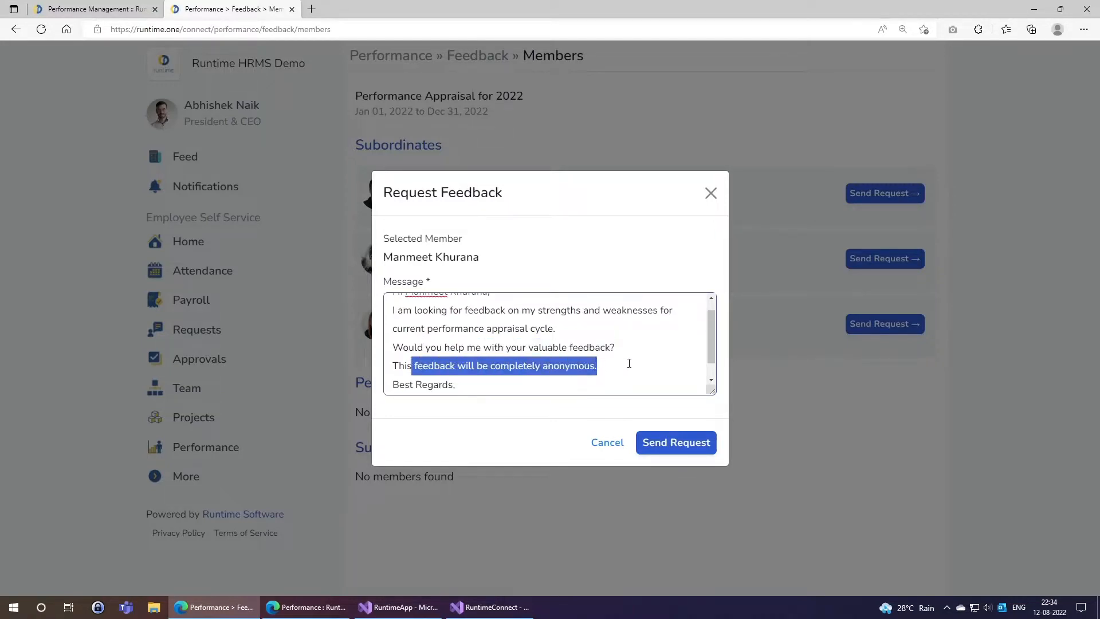
click(548, 381)
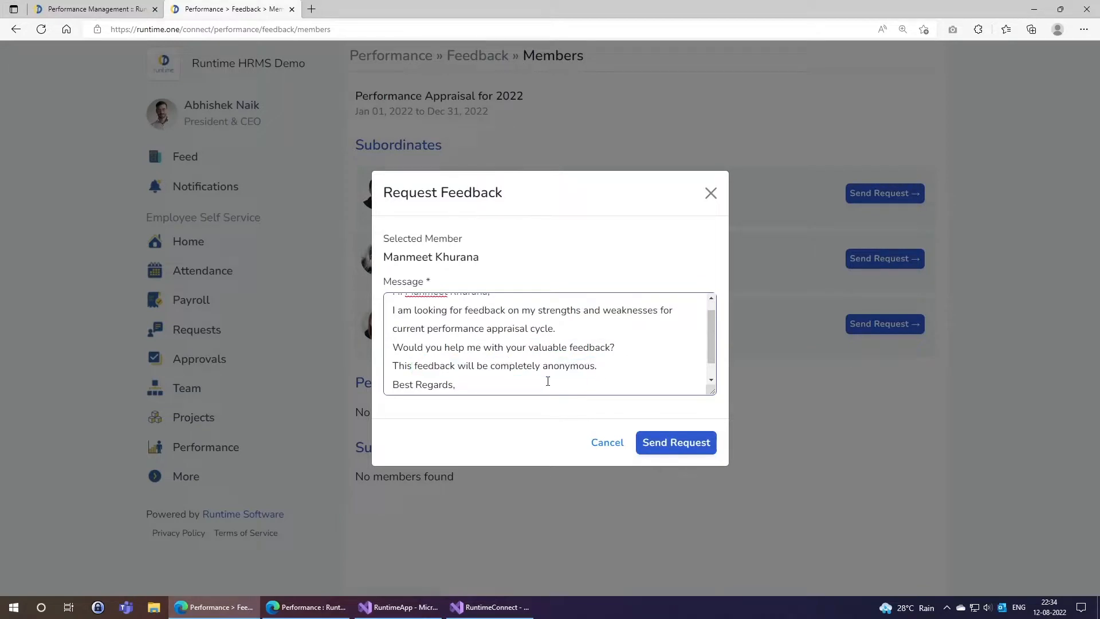
scroll(548, 381, down, 1)
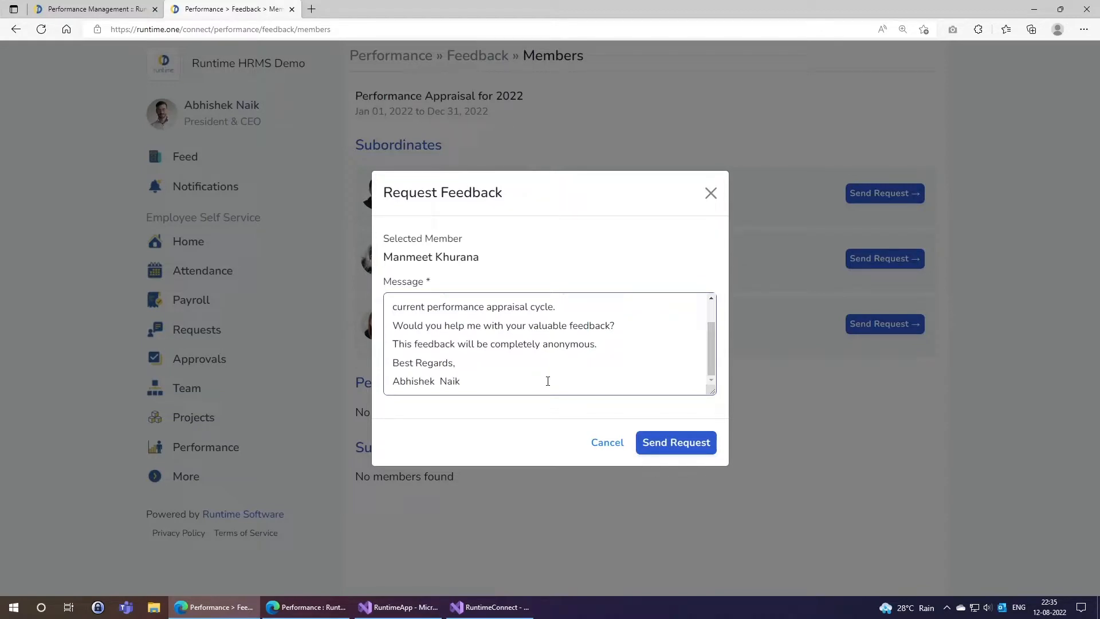
click(652, 446)
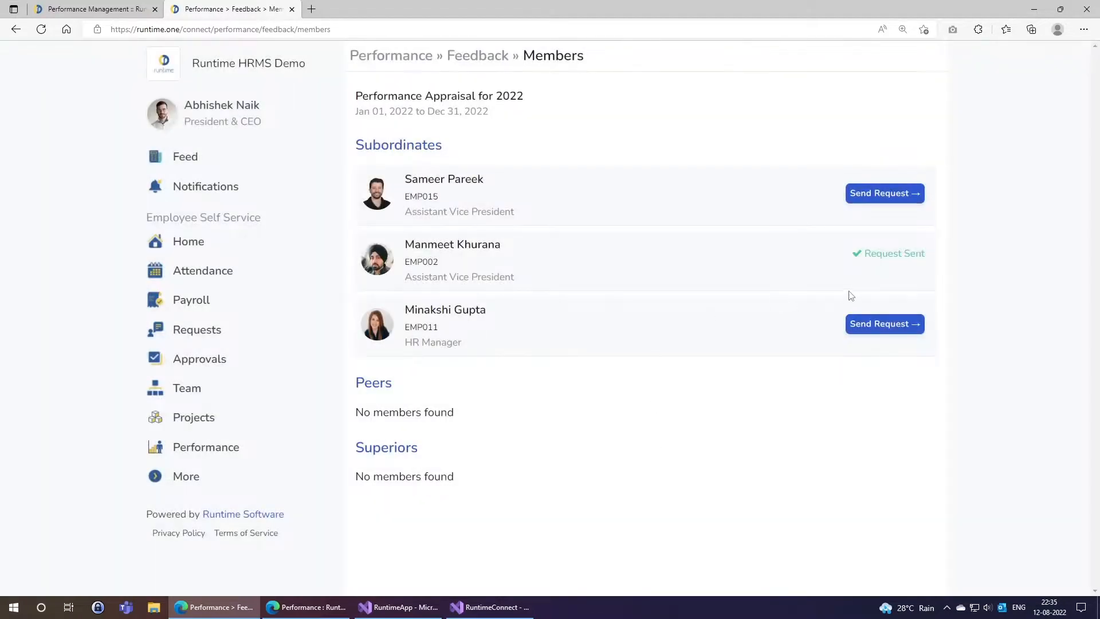
drag(864, 254, 921, 254)
click(720, 286)
- Switch to the Assistant Vice President's portal and check the received and given feedback counts on the performance Feedback page
click(310, 607)
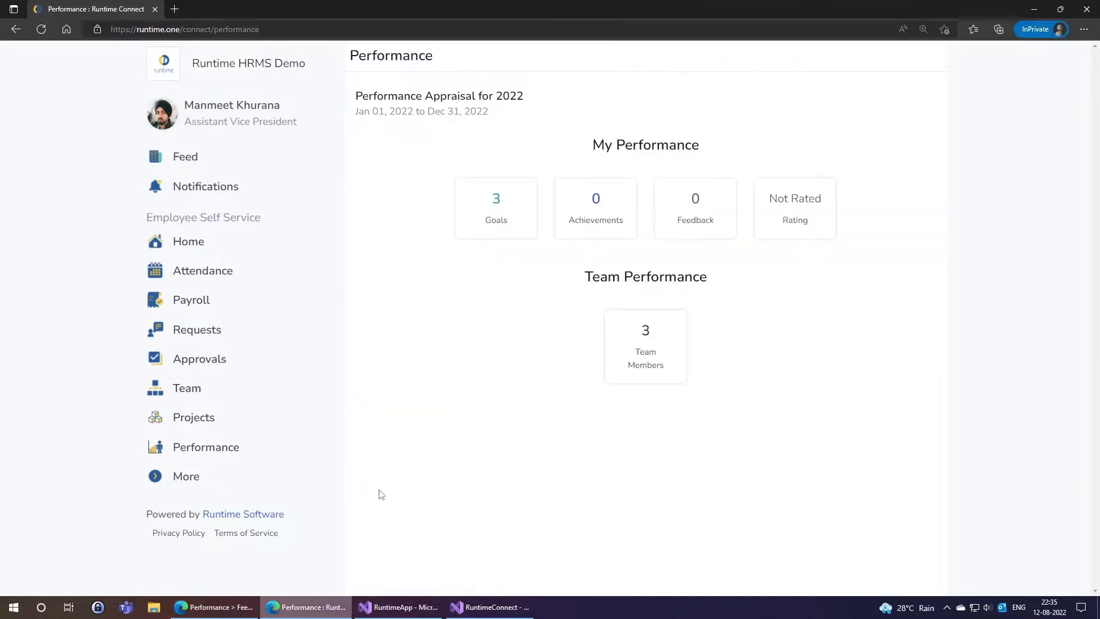
click(692, 211)
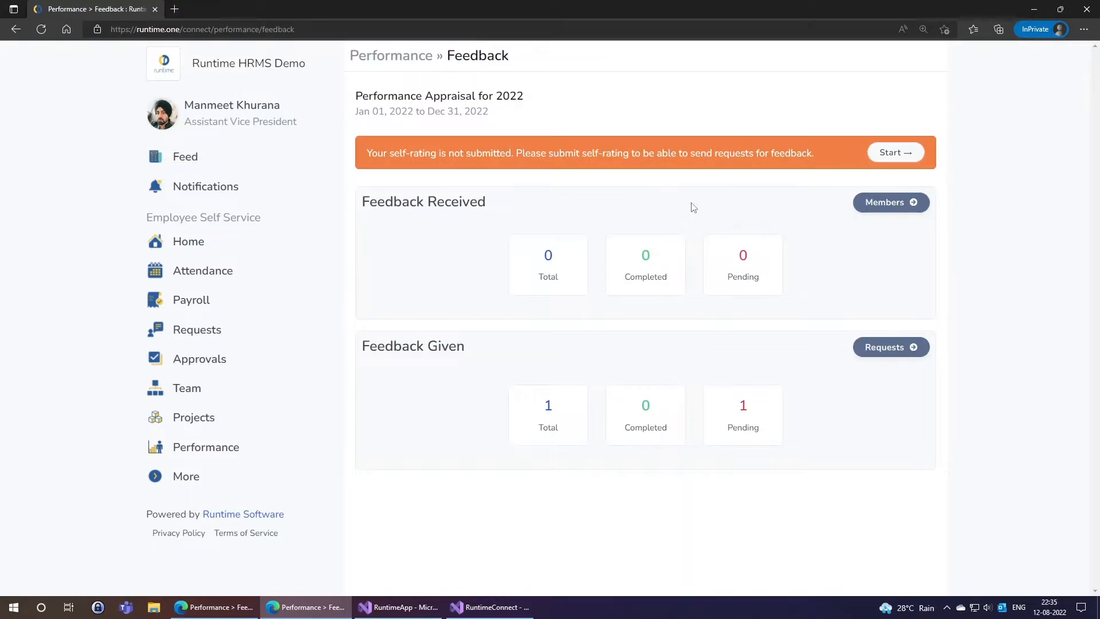
drag(373, 203, 504, 179)
drag(362, 347, 483, 322)
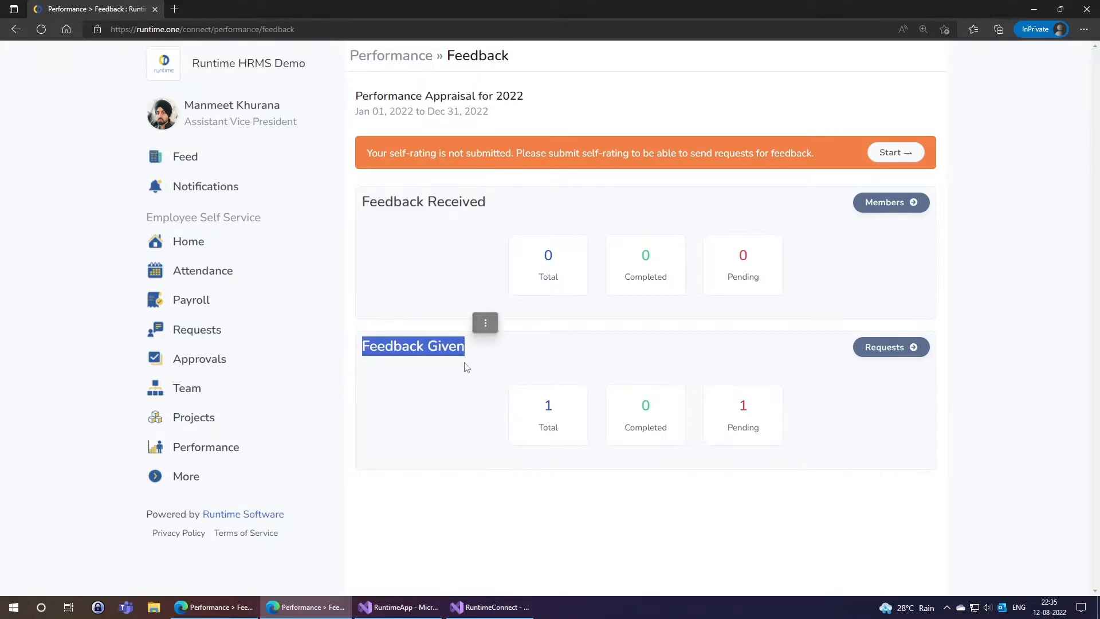
click(449, 349)
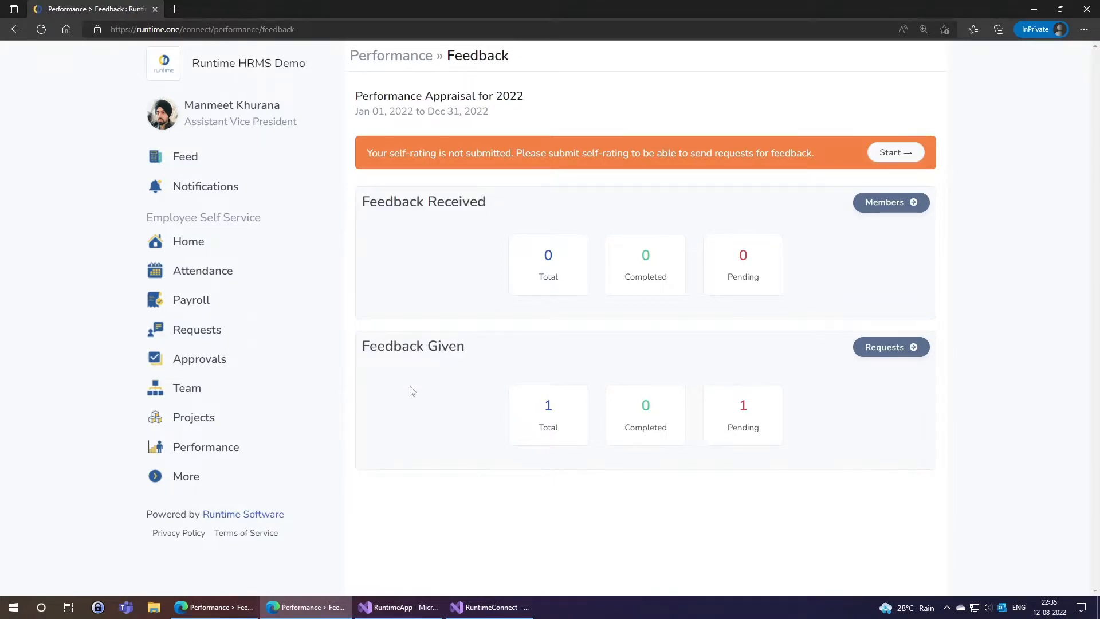
double_click(548, 409)
double_click(745, 406)
click(748, 442)
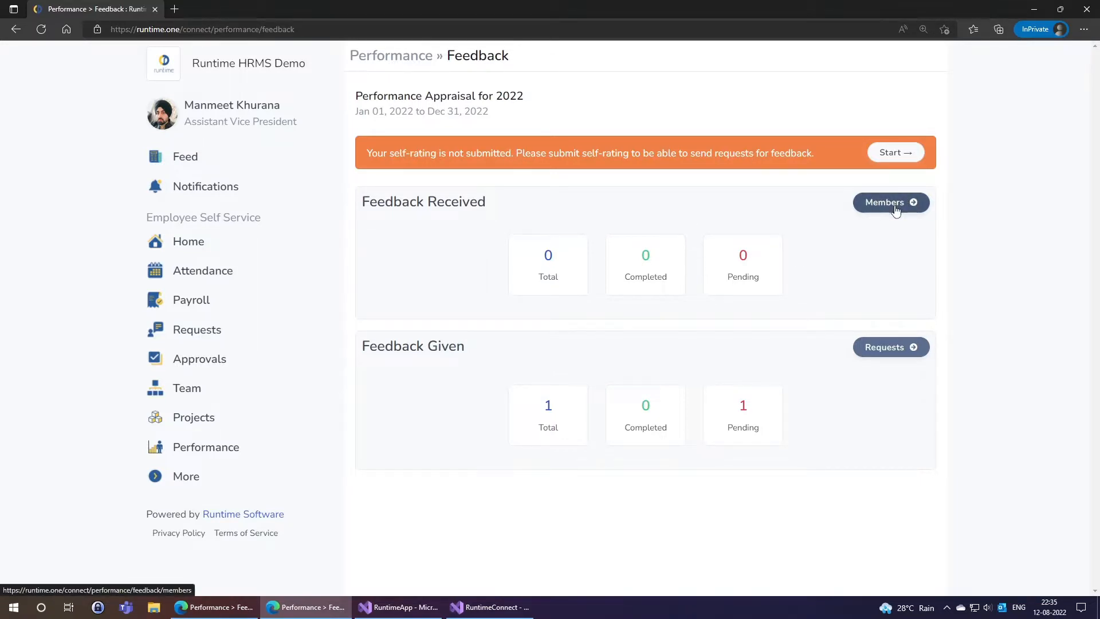
- Open the President & CEO's feedback request, rate Communication Skills 4 and Interpersonal Skills 3, and submit the form
click(891, 354)
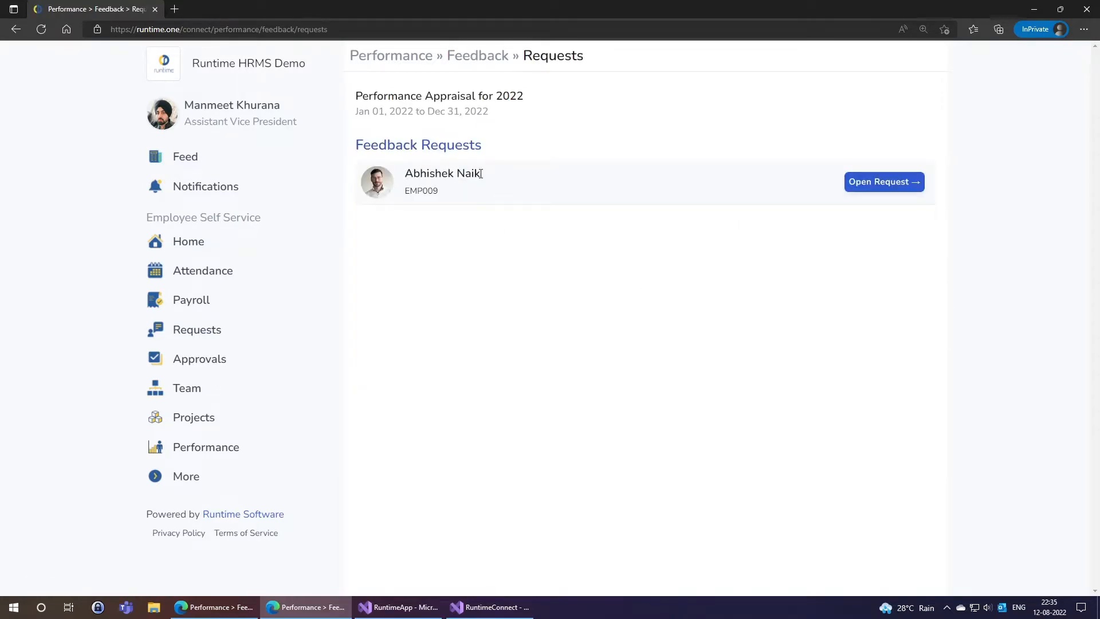
click(881, 185)
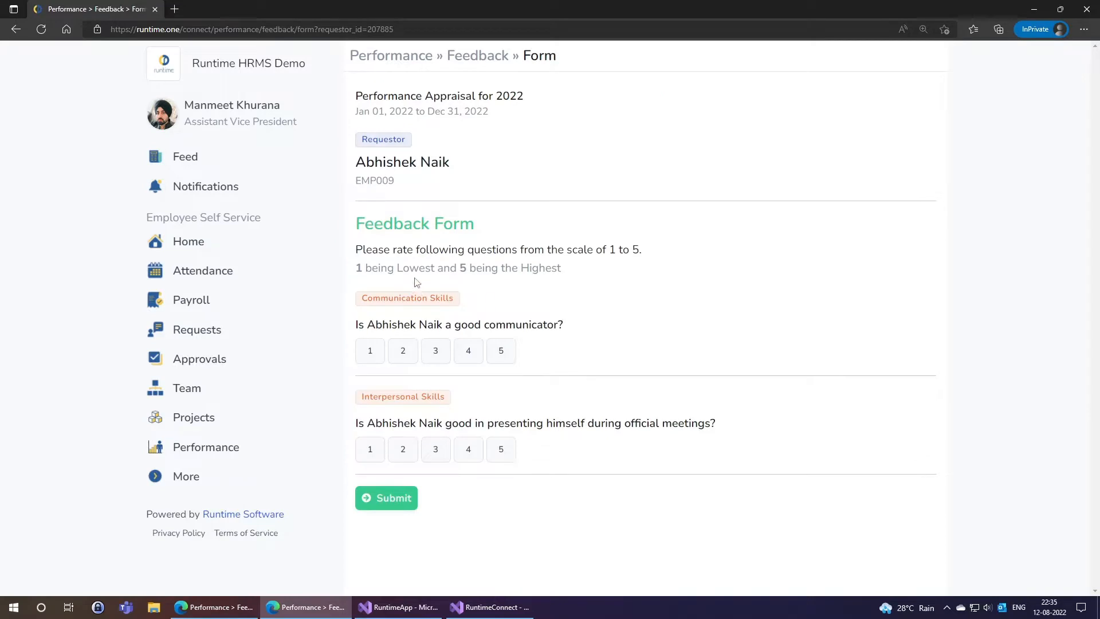
drag(368, 325, 574, 322)
drag(367, 423, 625, 424)
click(624, 442)
click(470, 351)
click(443, 453)
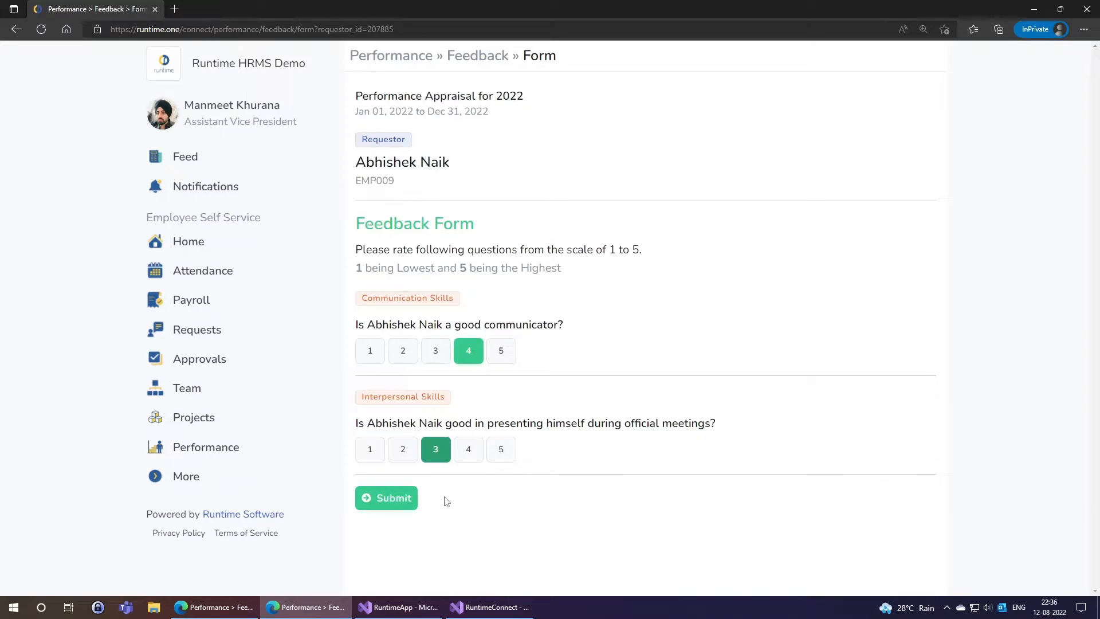
click(406, 501)
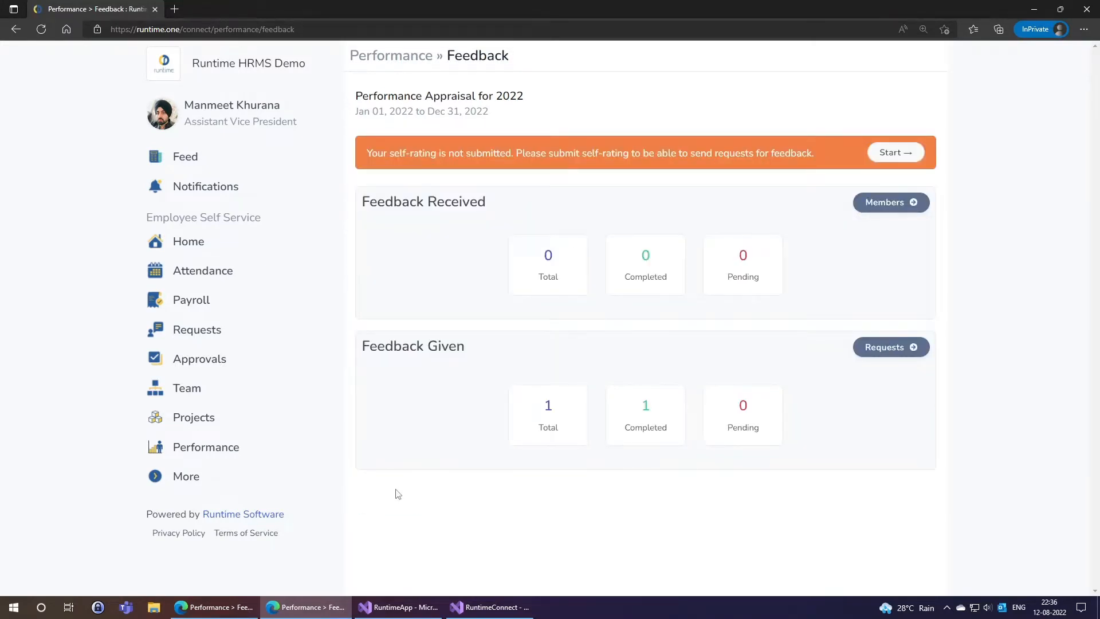
- Return to the President & CEO's portal and check the Feedback Received counts on the performance Feedback page
click(241, 612)
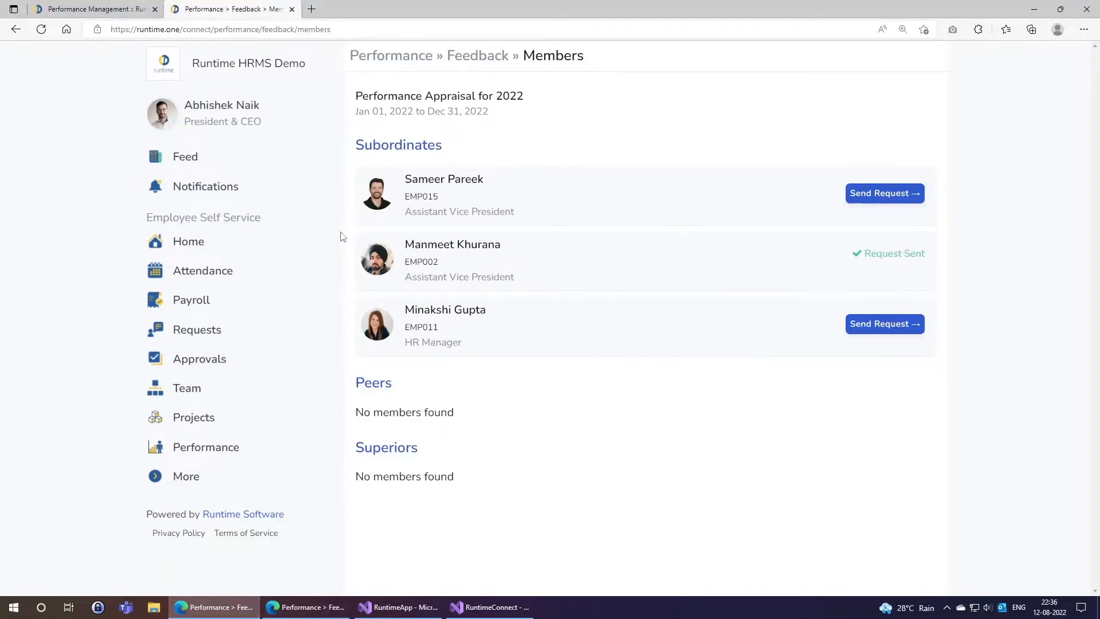
click(470, 59)
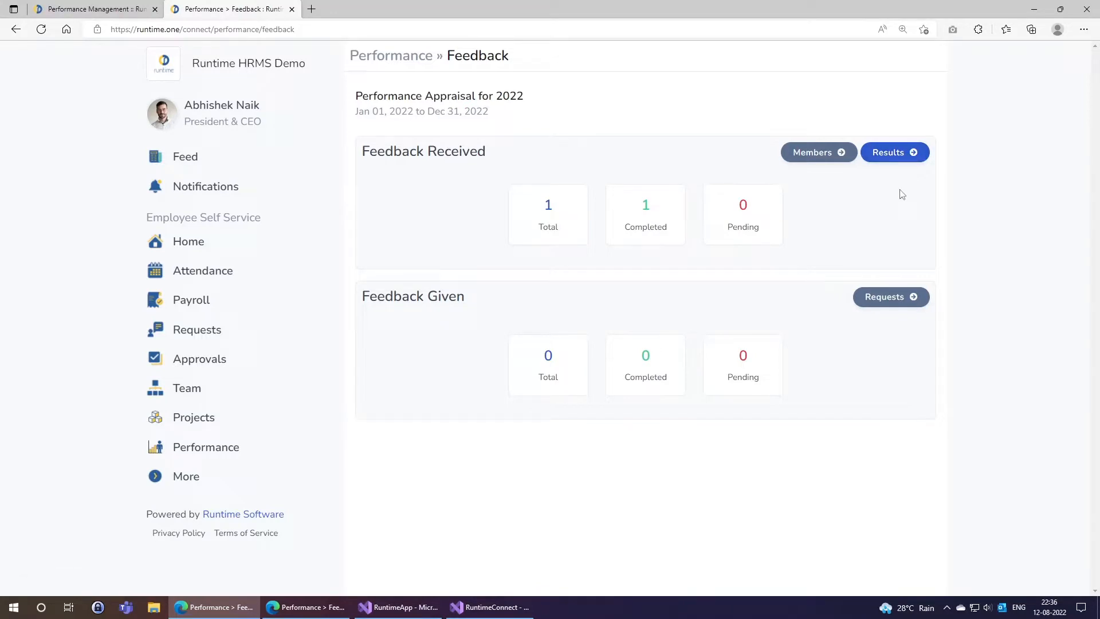
double_click(568, 216)
click(566, 225)
- Open the feedback results and compare the self-rating with the average rating for each question, then return to the Feedback page
click(894, 156)
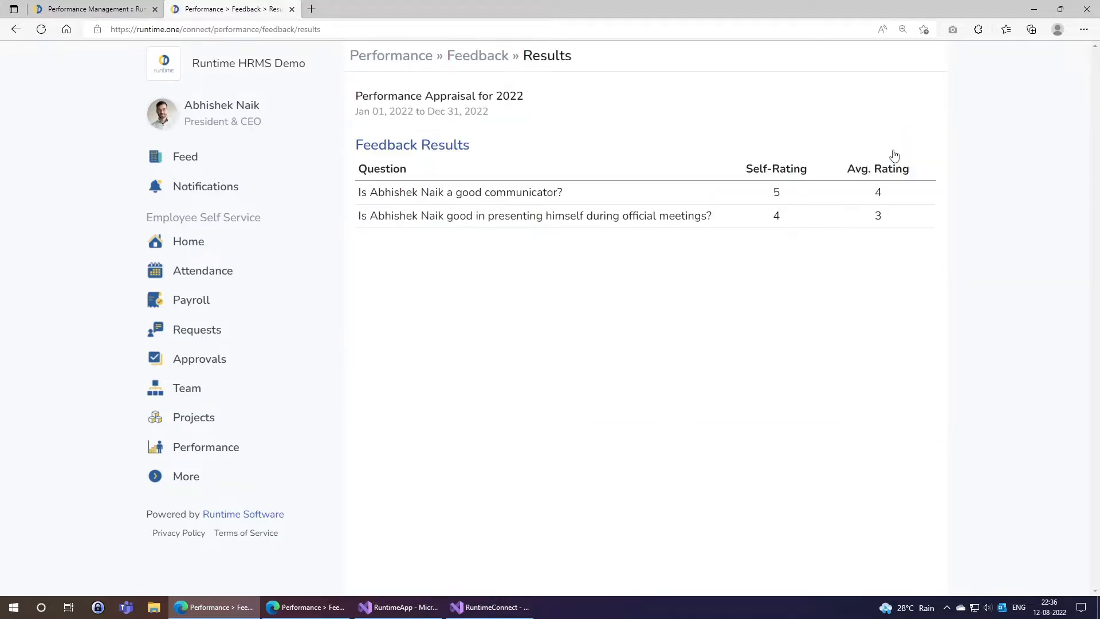
double_click(777, 192)
double_click(776, 216)
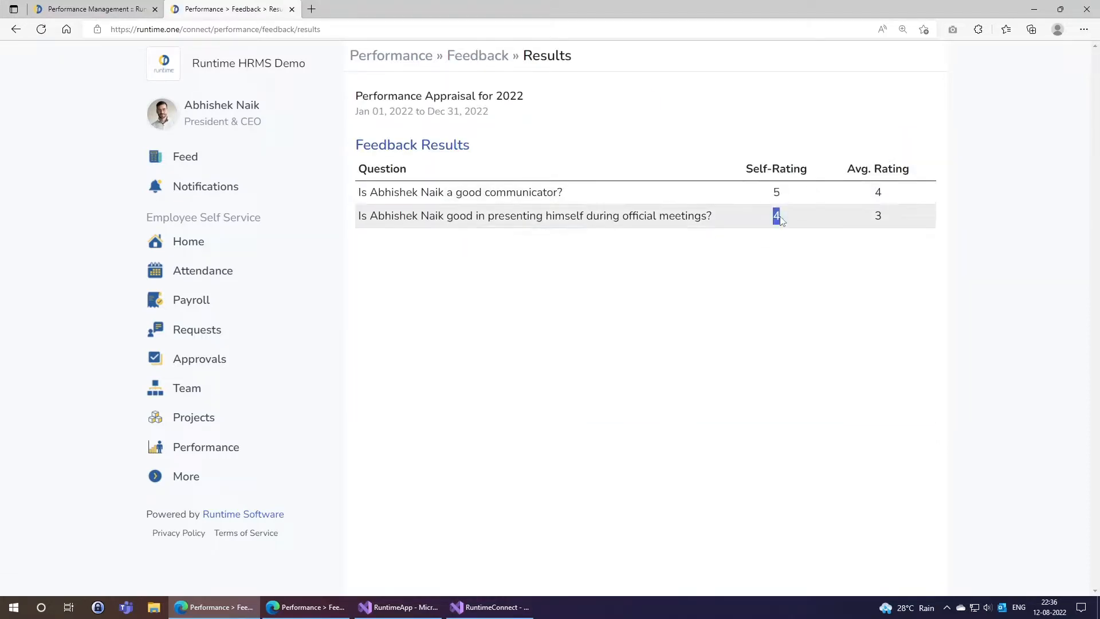
double_click(878, 192)
double_click(878, 215)
click(899, 261)
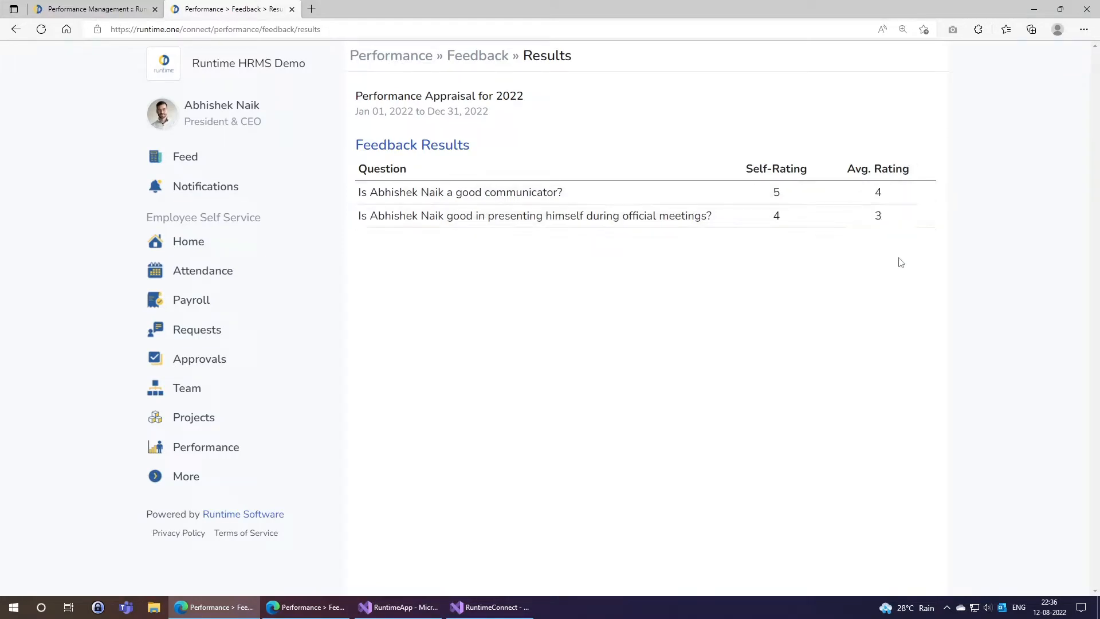
triple_click(916, 171)
click(892, 233)
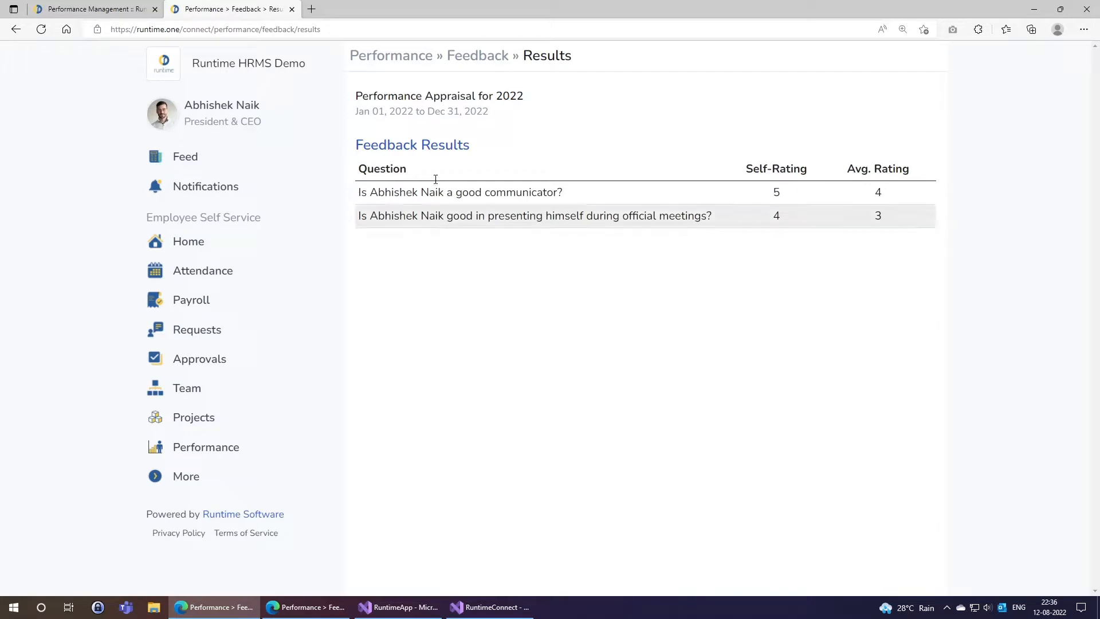
drag(874, 196, 883, 218)
click(882, 247)
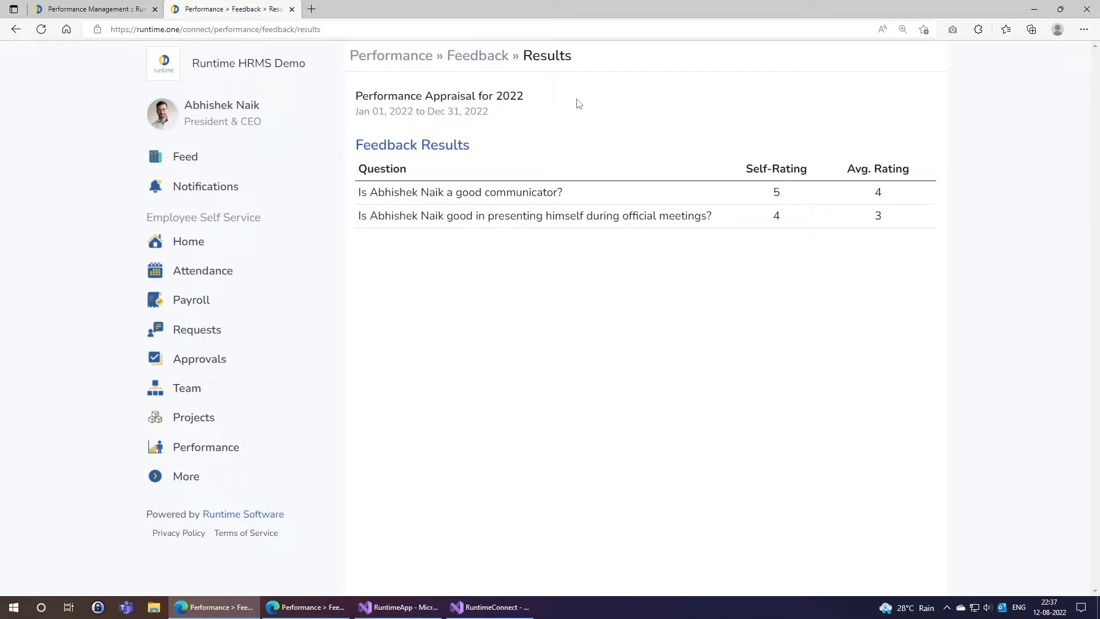
click(471, 63)
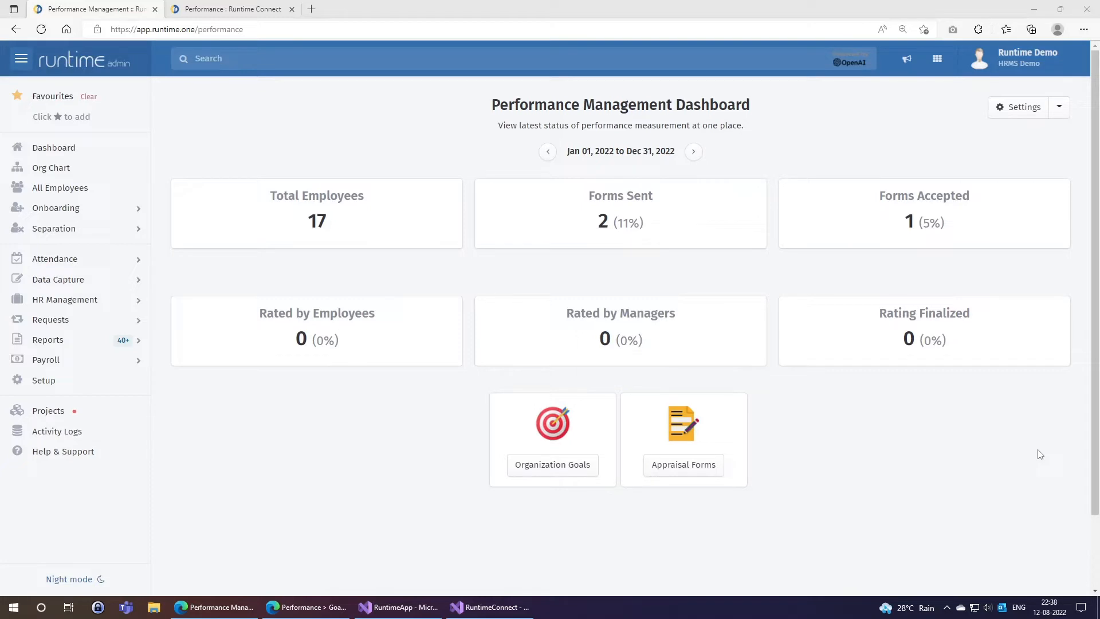
- In the admin portal's performance periods, turn on Rating for Performance Appraisal for 2022
click(1059, 109)
click(1016, 166)
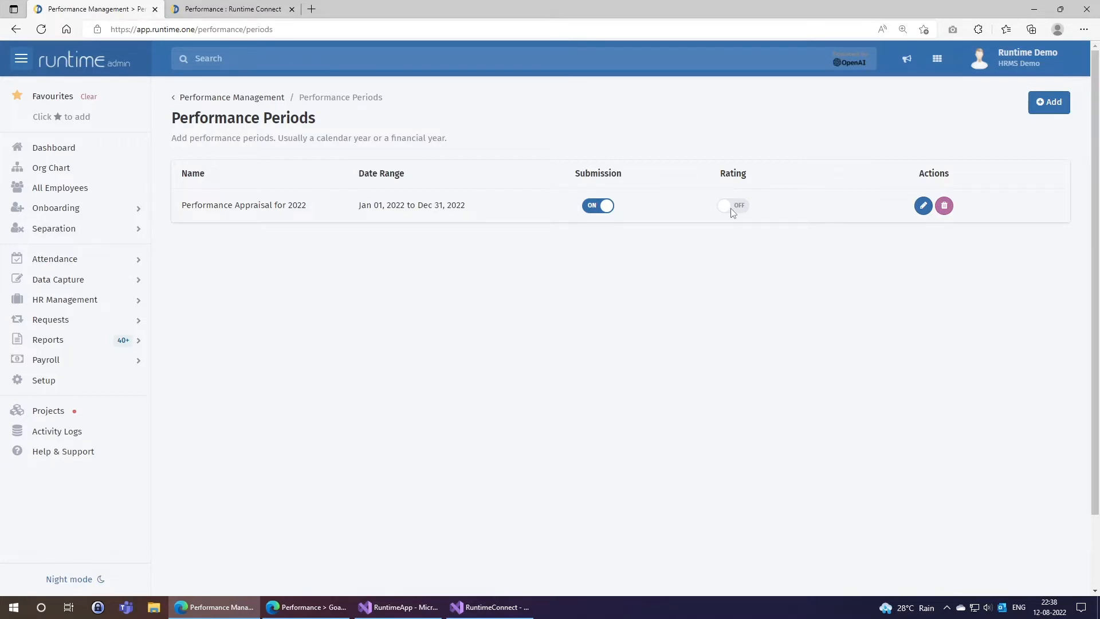
click(731, 209)
click(677, 157)
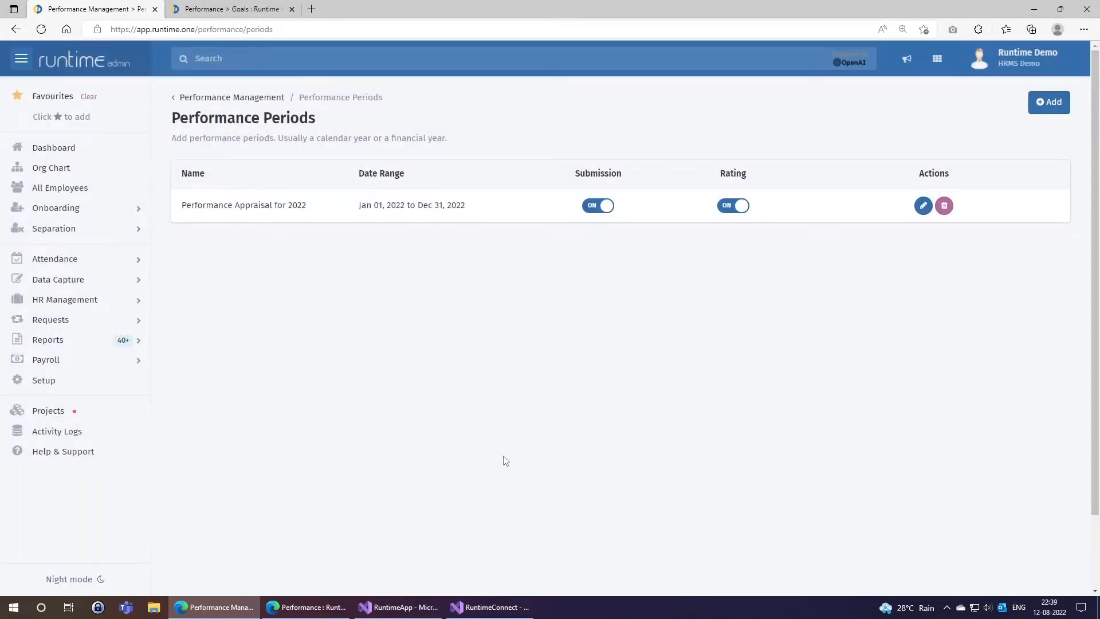
- Switch to the Assistant Vice President's portal and submit an overall self rating of 4 - Exceeds Expectations
click(323, 605)
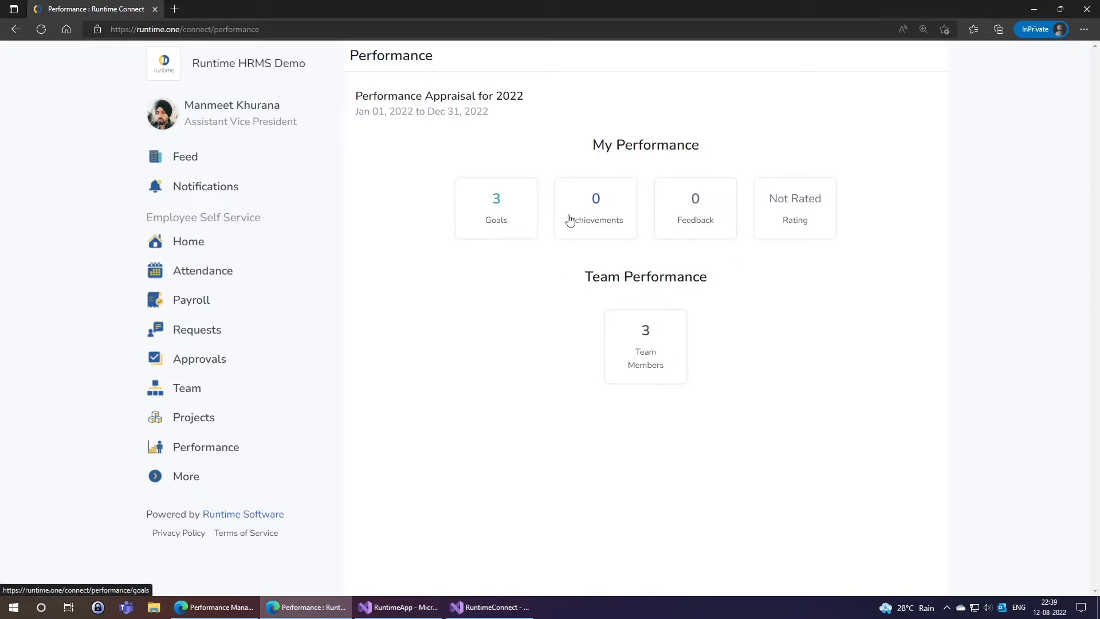
click(791, 215)
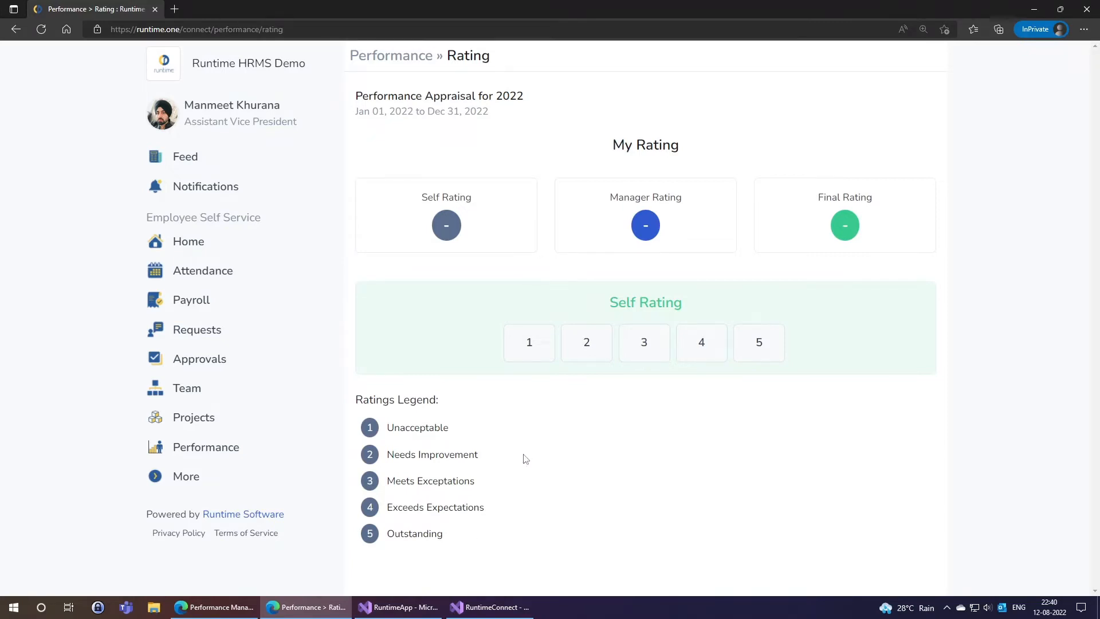
click(706, 342)
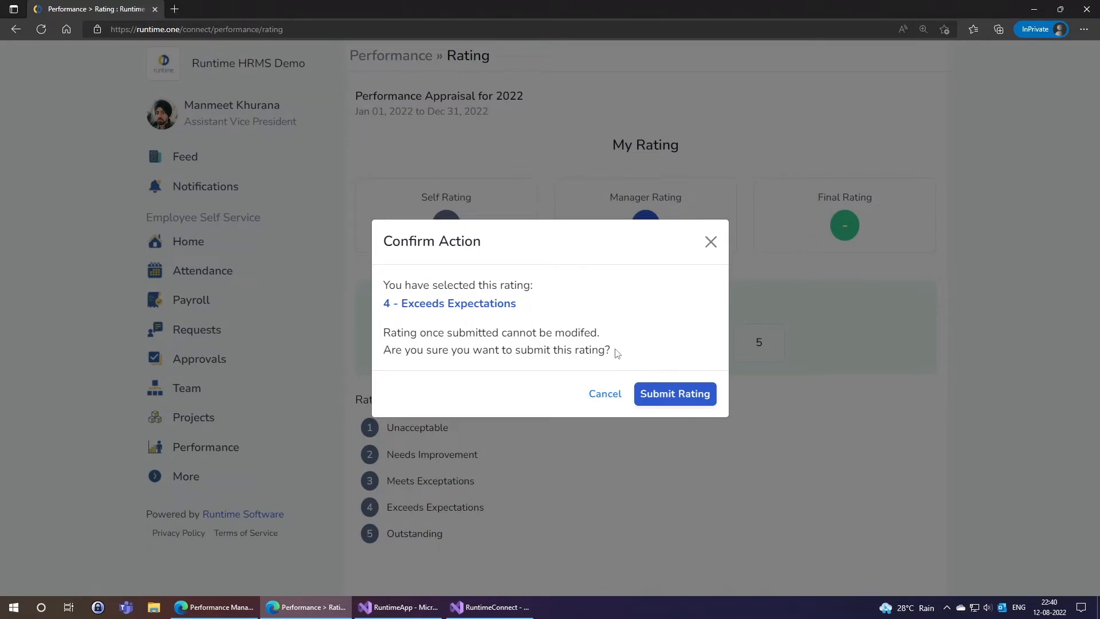
click(668, 401)
double_click(457, 231)
click(552, 348)
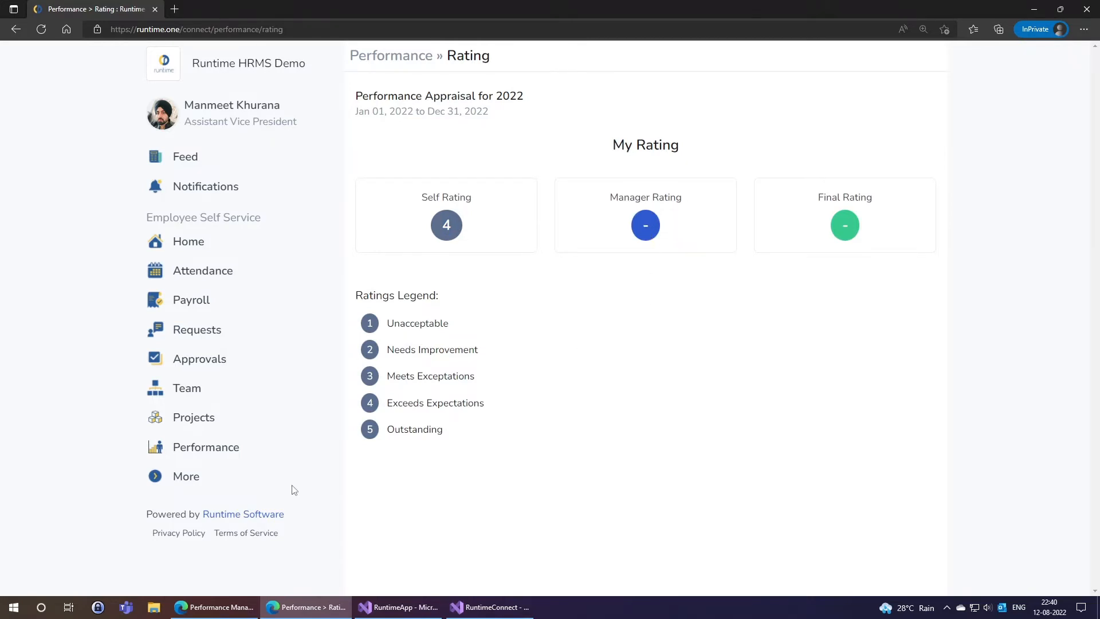
- Switch to the President & CEO's portal, open the performance Team page and check the Marketing Assistant Vice President's appraisal status
click(251, 606)
click(190, 7)
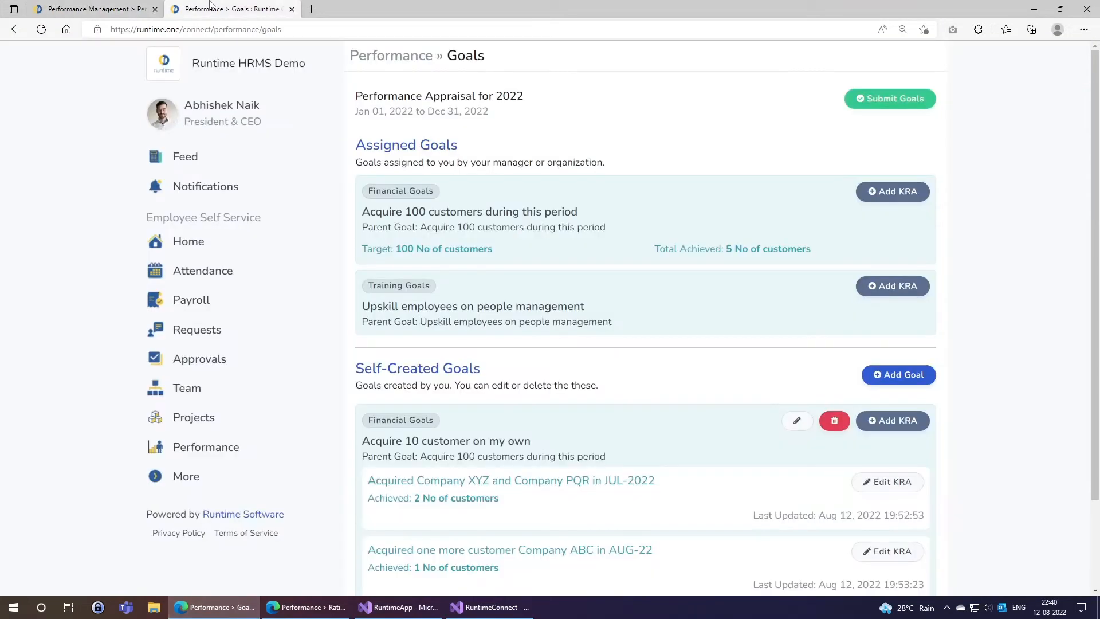
click(381, 55)
click(645, 346)
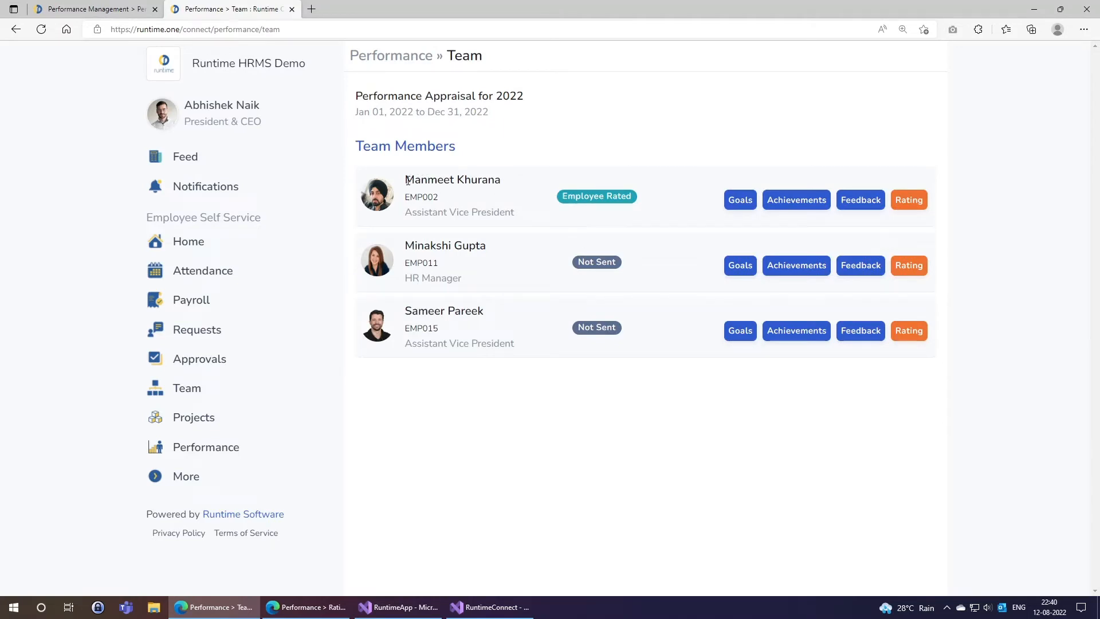
drag(570, 195, 638, 198)
click(651, 231)
- Review the goals and achievements of the employee-rated Assistant Vice President, returning to the Team page after each
click(741, 202)
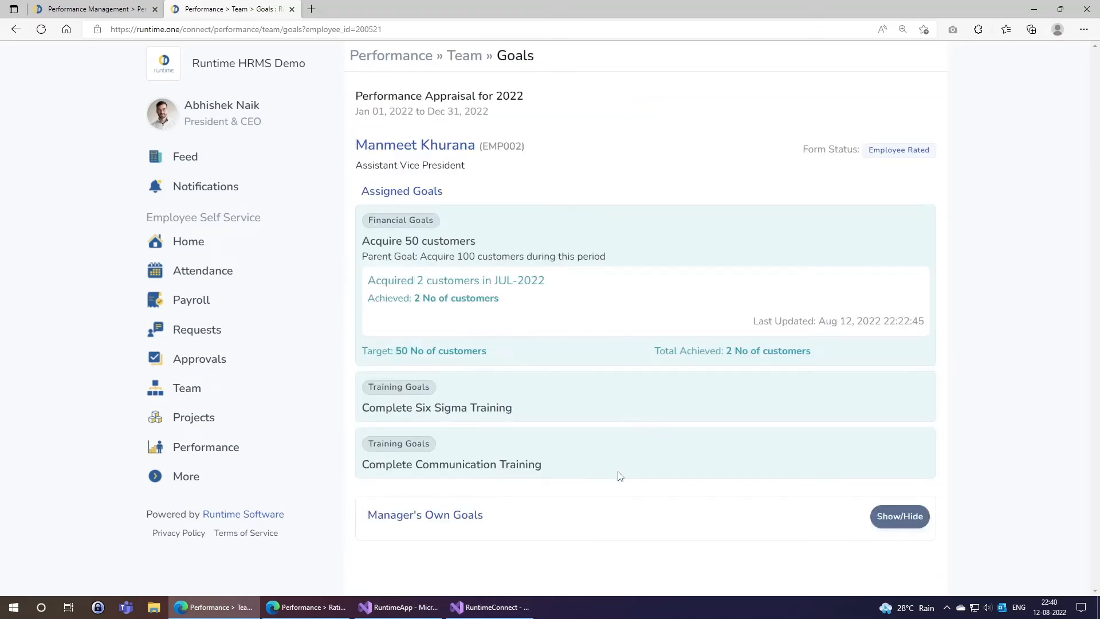
click(465, 58)
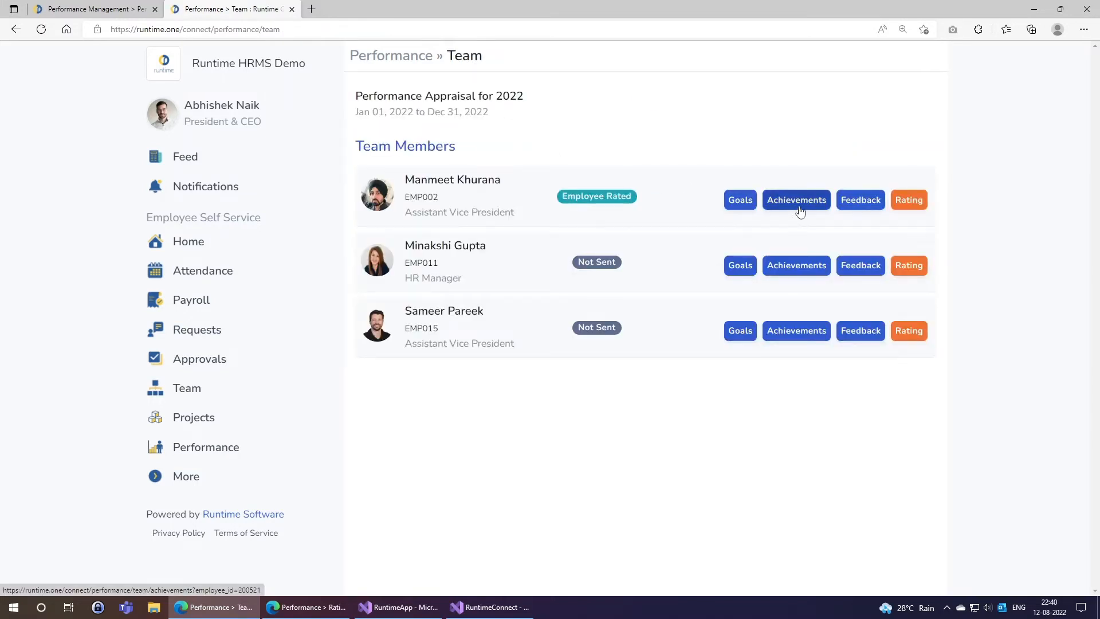
click(801, 208)
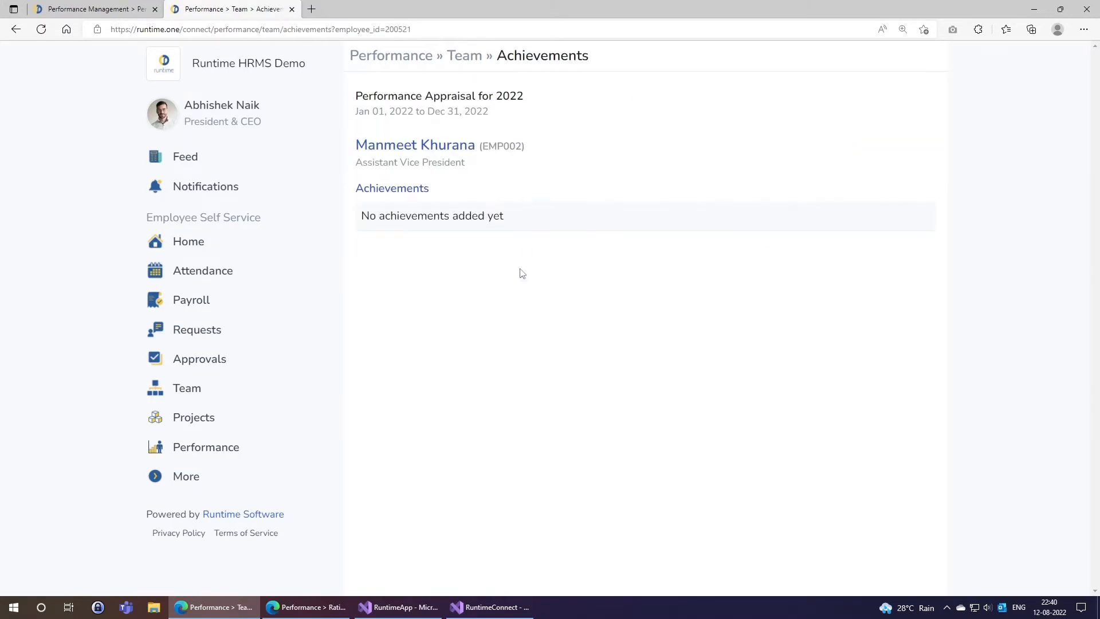
click(464, 60)
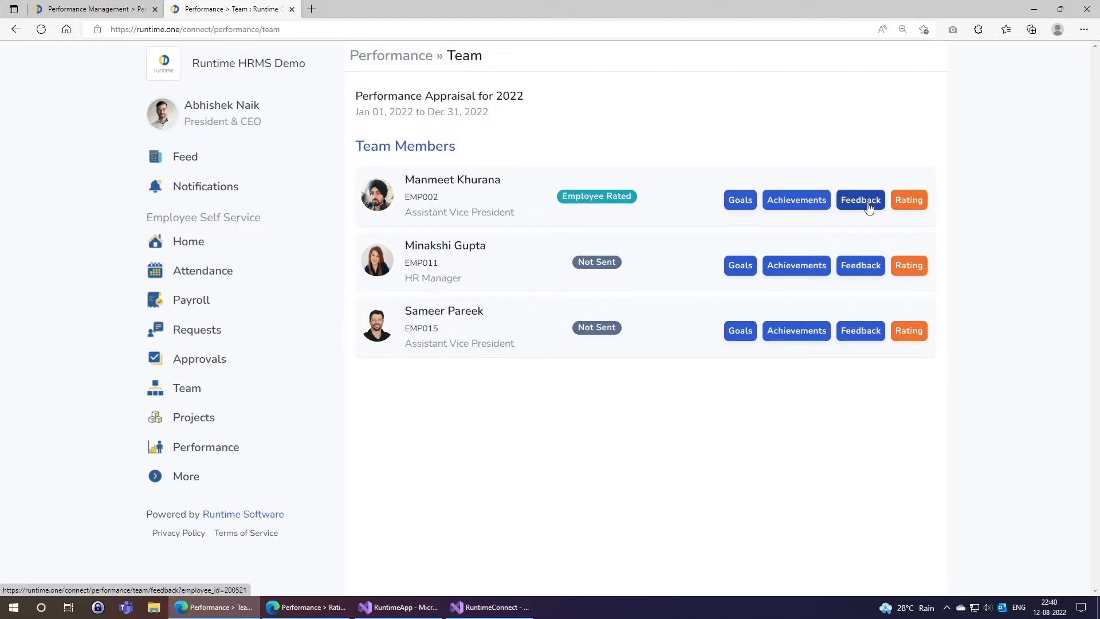
- Open the same Assistant Vice President's rating, check the self rating and submit a manager rating of 4
click(915, 201)
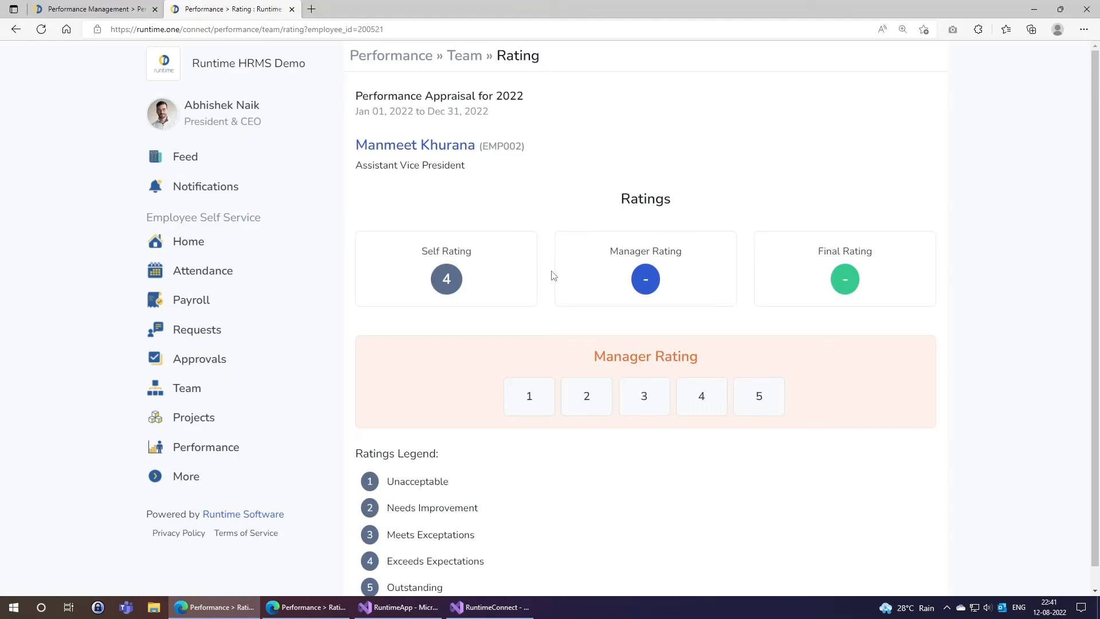
scroll(493, 255, down, 1)
drag(424, 230, 472, 231)
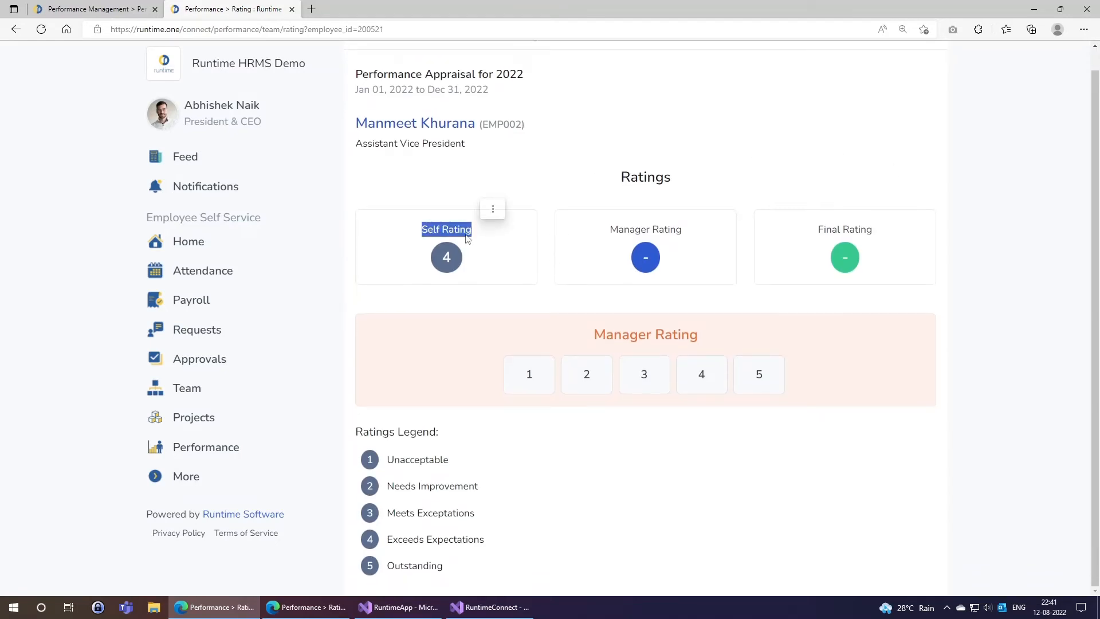
click(447, 259)
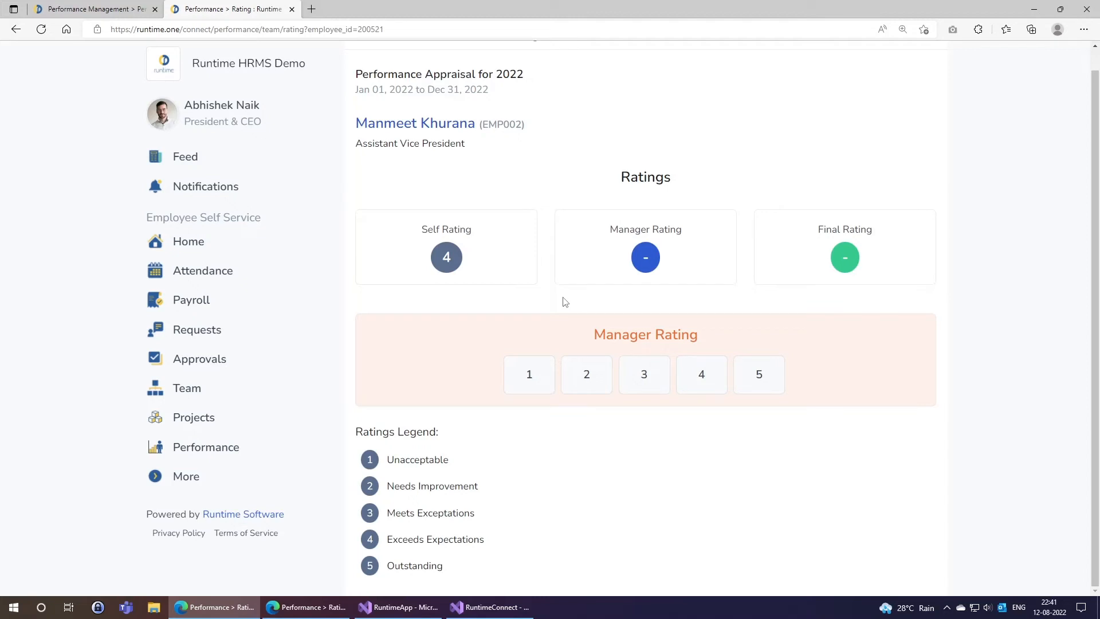
click(695, 378)
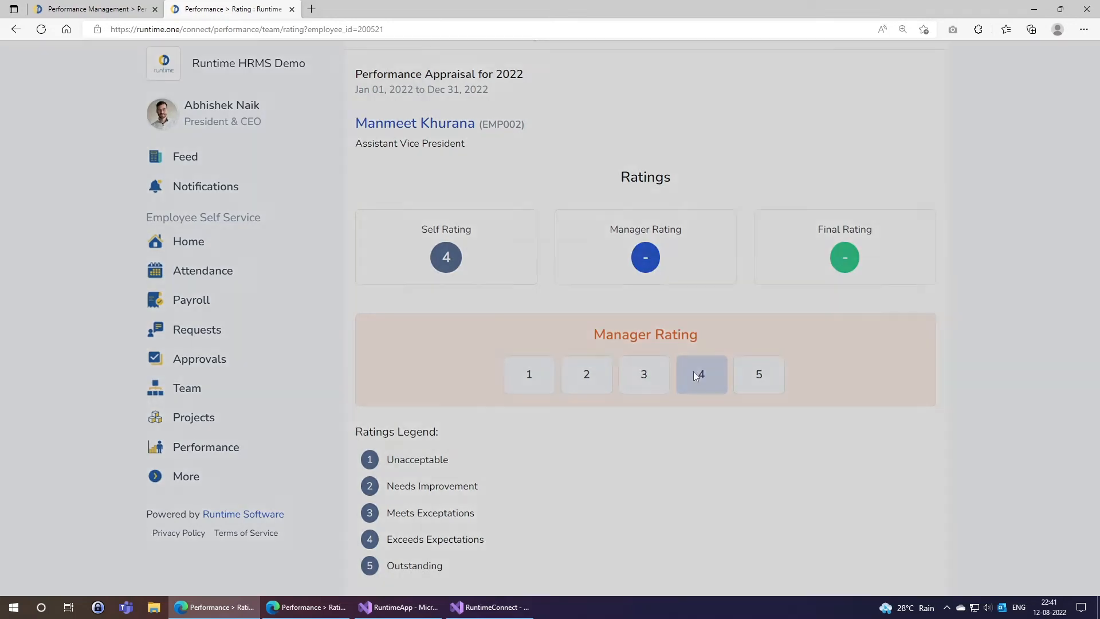
click(665, 398)
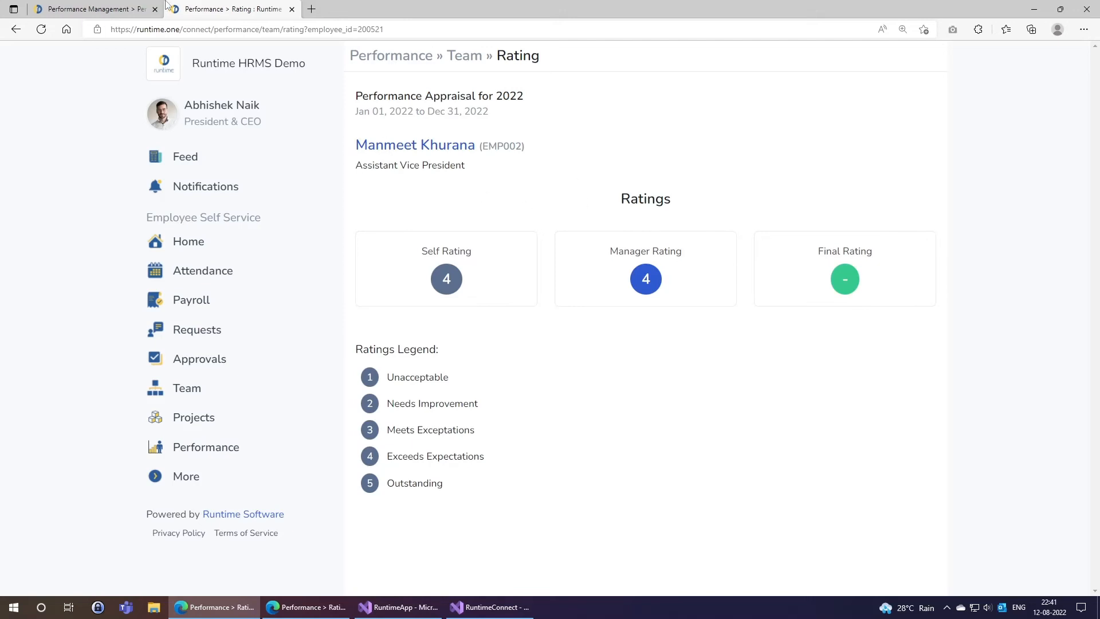
- Switch to the admin portal, open the Appraisal Forms list from Performance Management and check the Marketing Assistant Vice President's form status
click(109, 7)
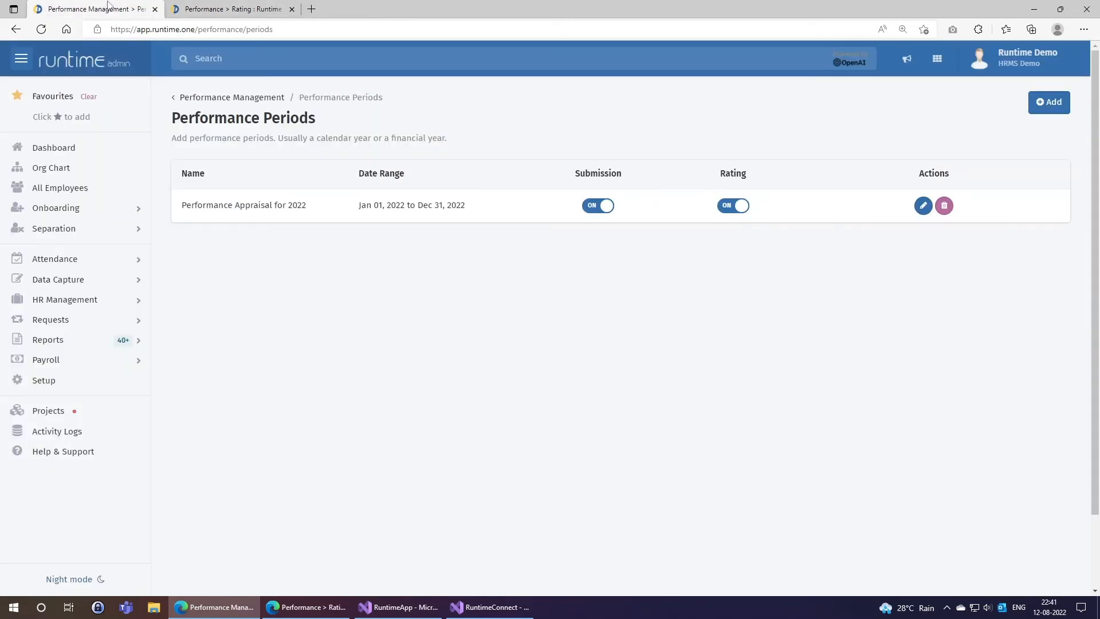
click(221, 98)
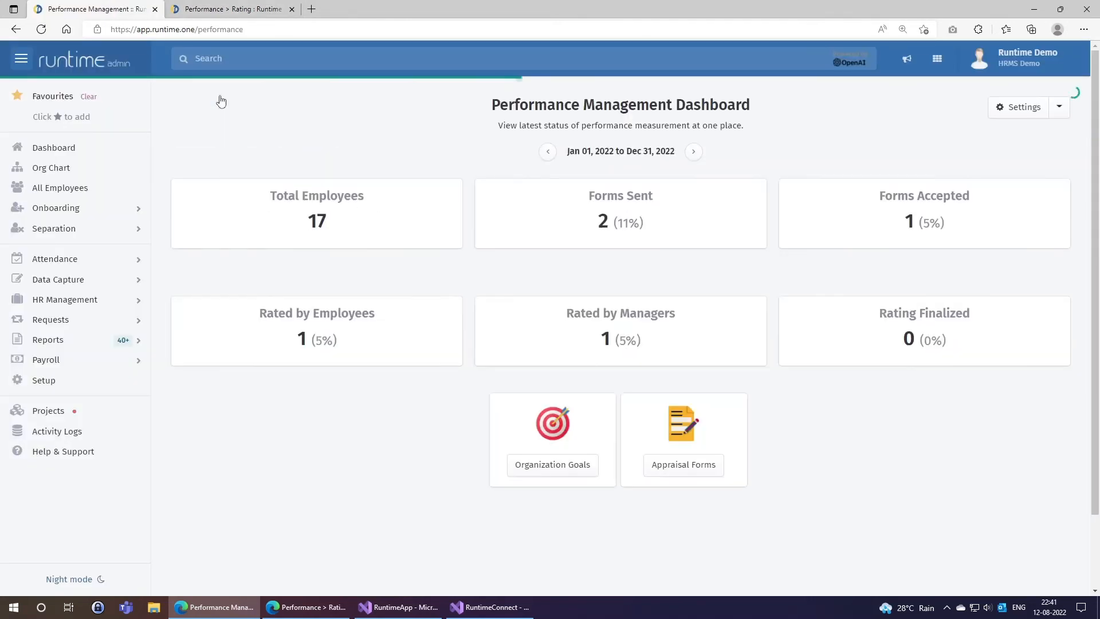
click(679, 461)
click(709, 191)
scroll(768, 355, down, 2)
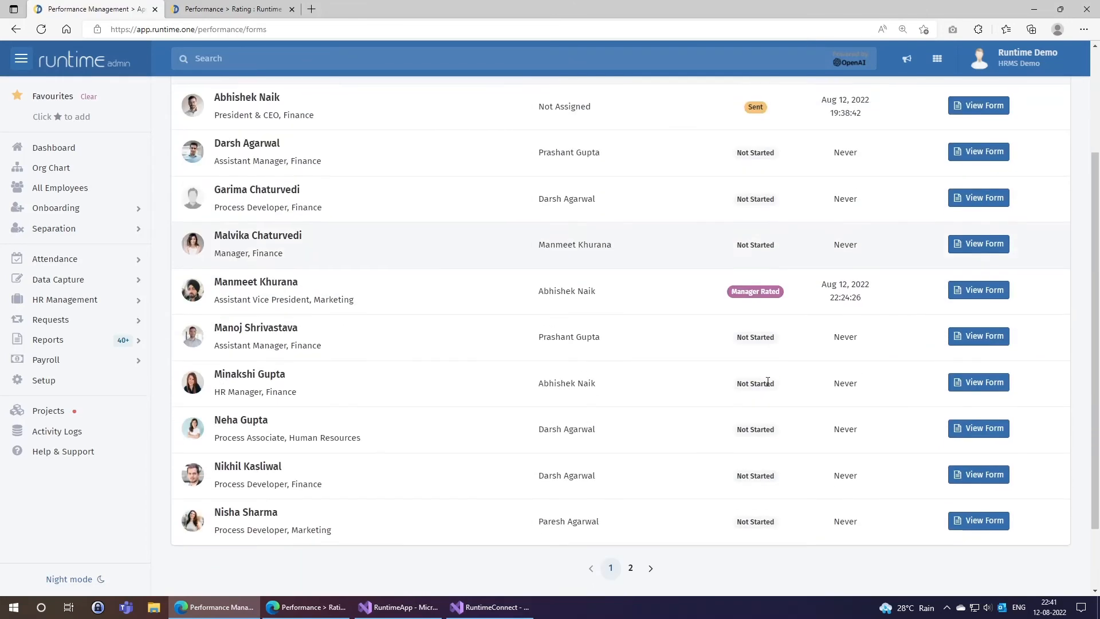
drag(215, 266, 287, 266)
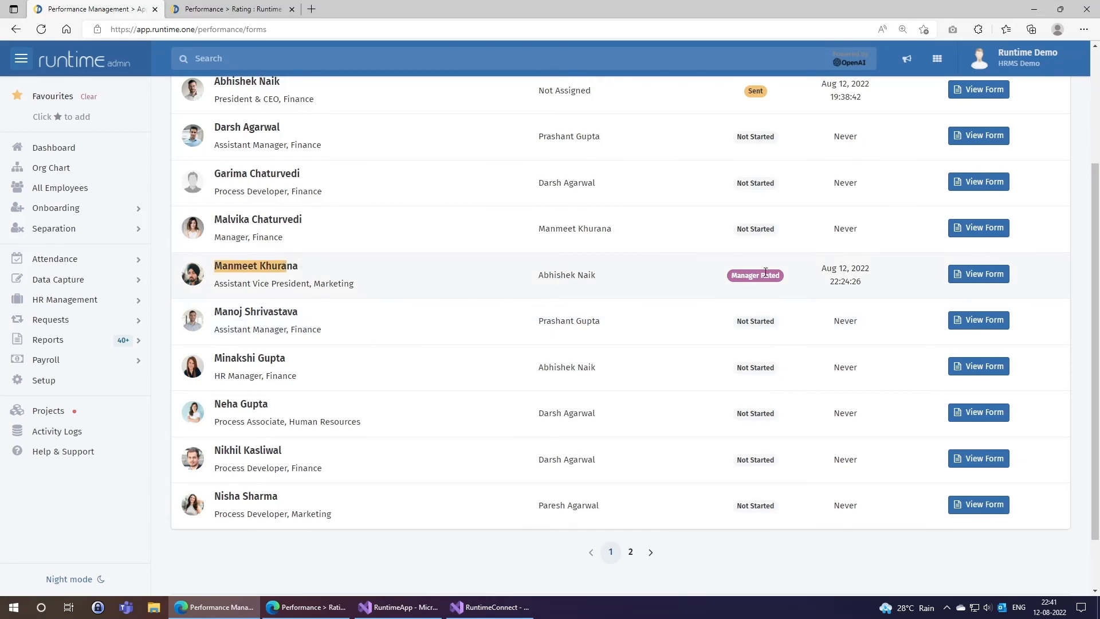
click(737, 273)
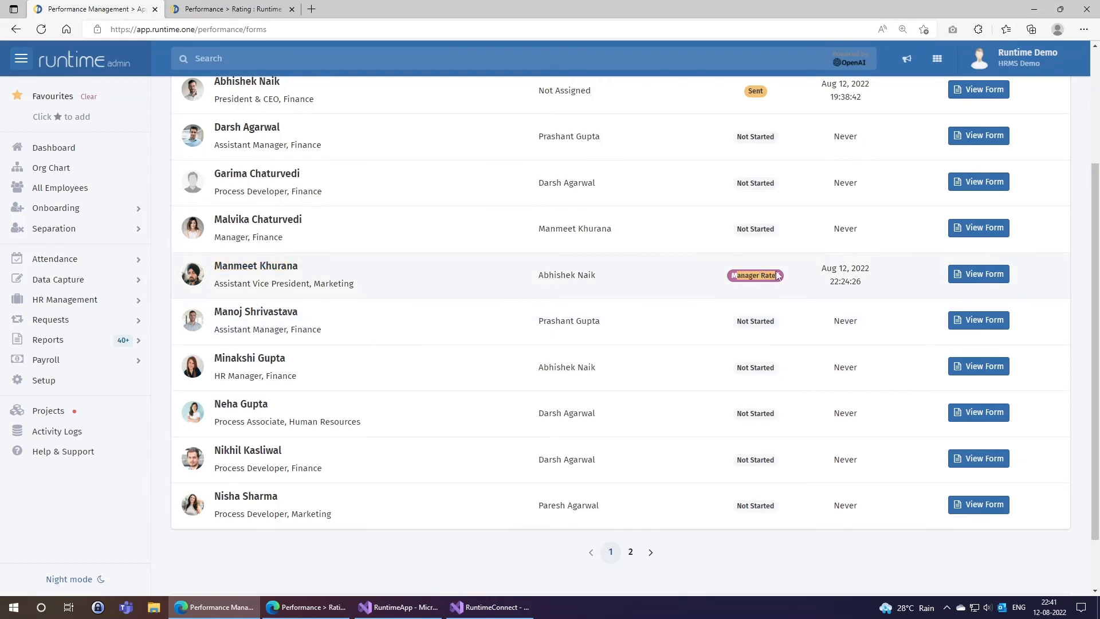
- Open the Marketing Assistant Vice President's appraisal form and review its goals, achievements and 360° feedback
click(960, 279)
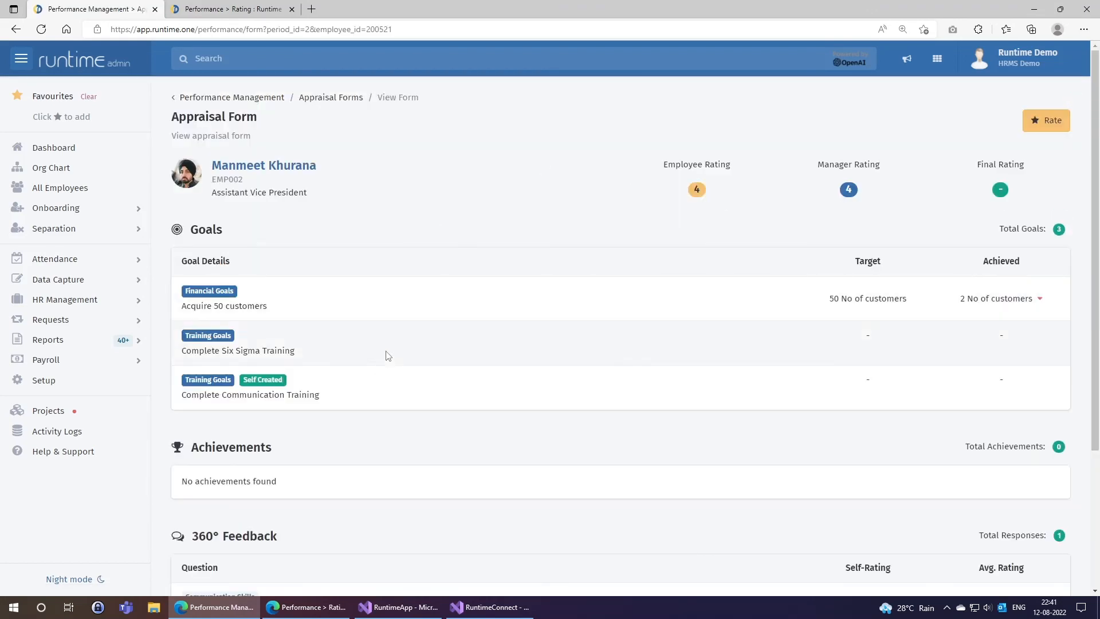
scroll(333, 319, down, 1)
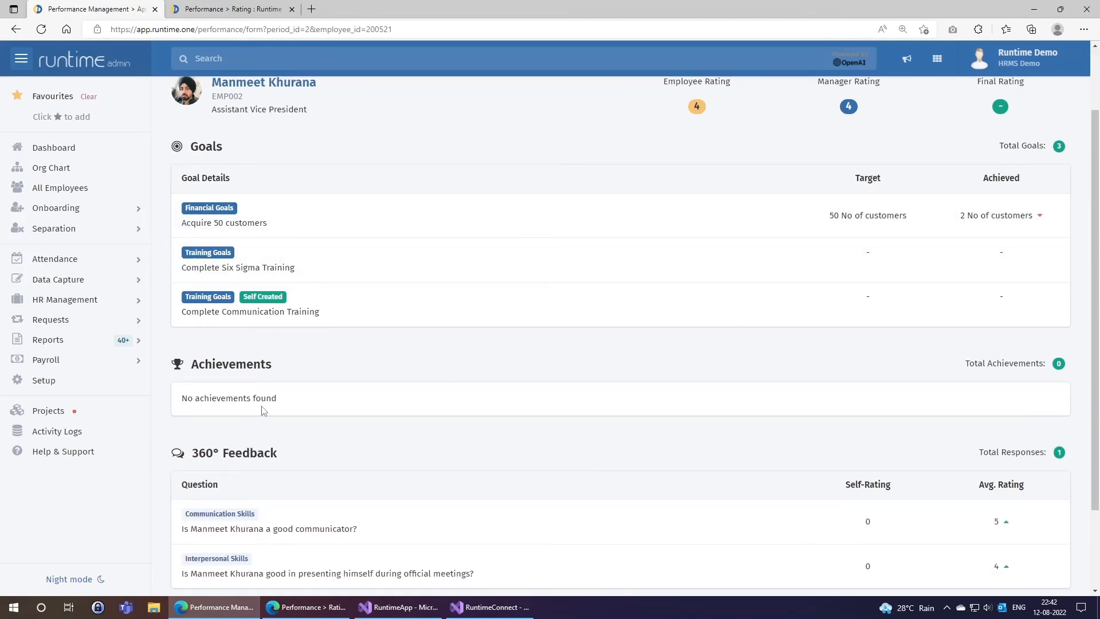
scroll(554, 418, down, 2)
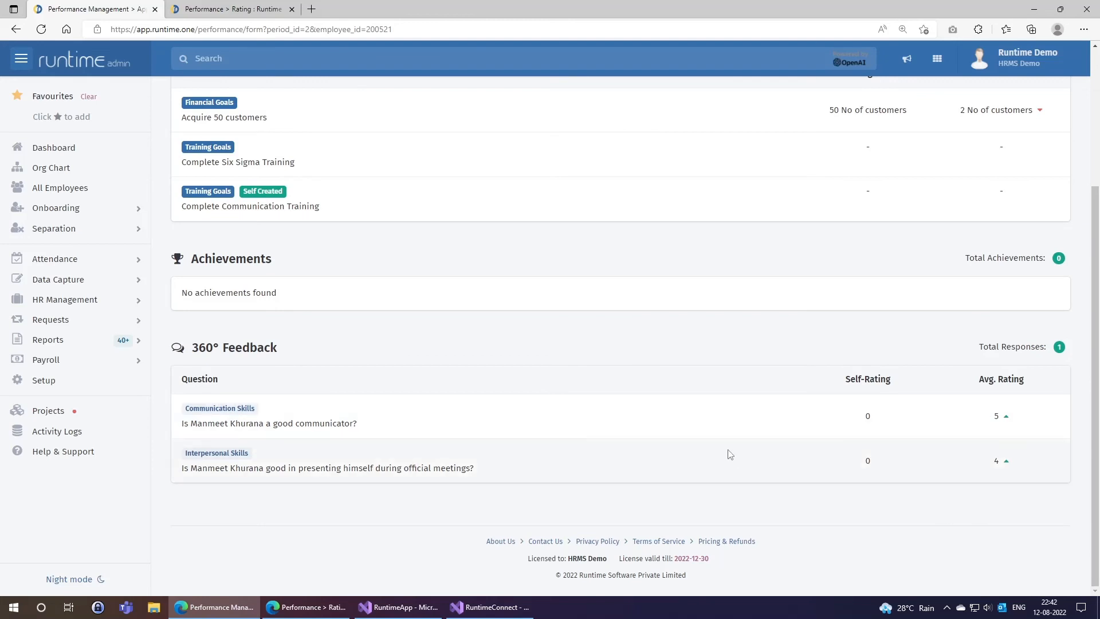
scroll(722, 454, up, 3)
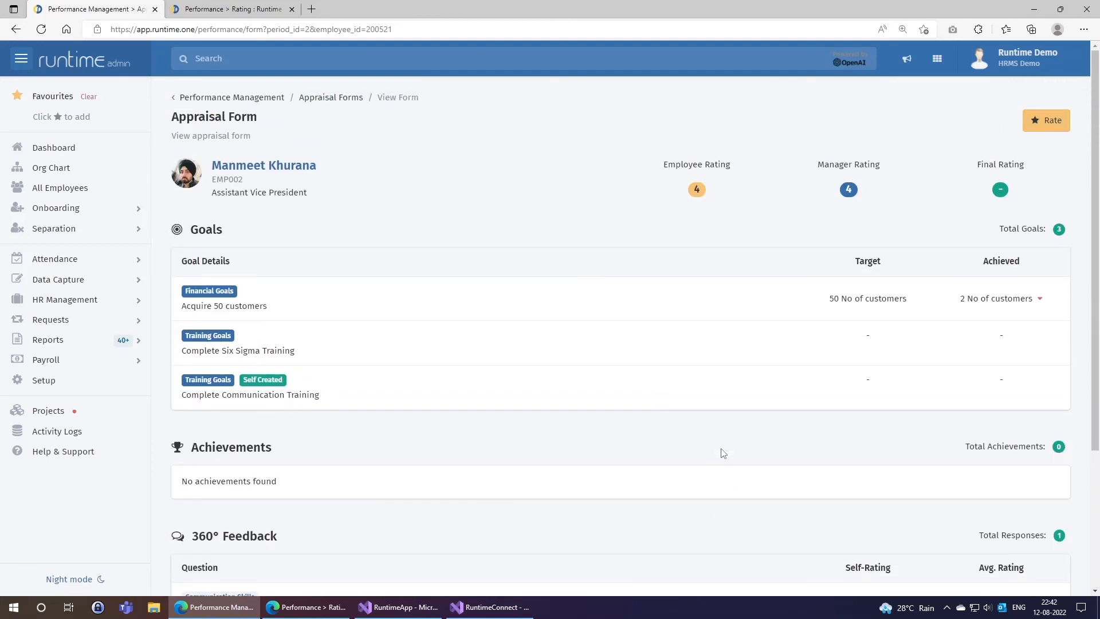
- Give the appraisal form a final rating of 3 and compare it with the employee and manager ratings
click(1041, 126)
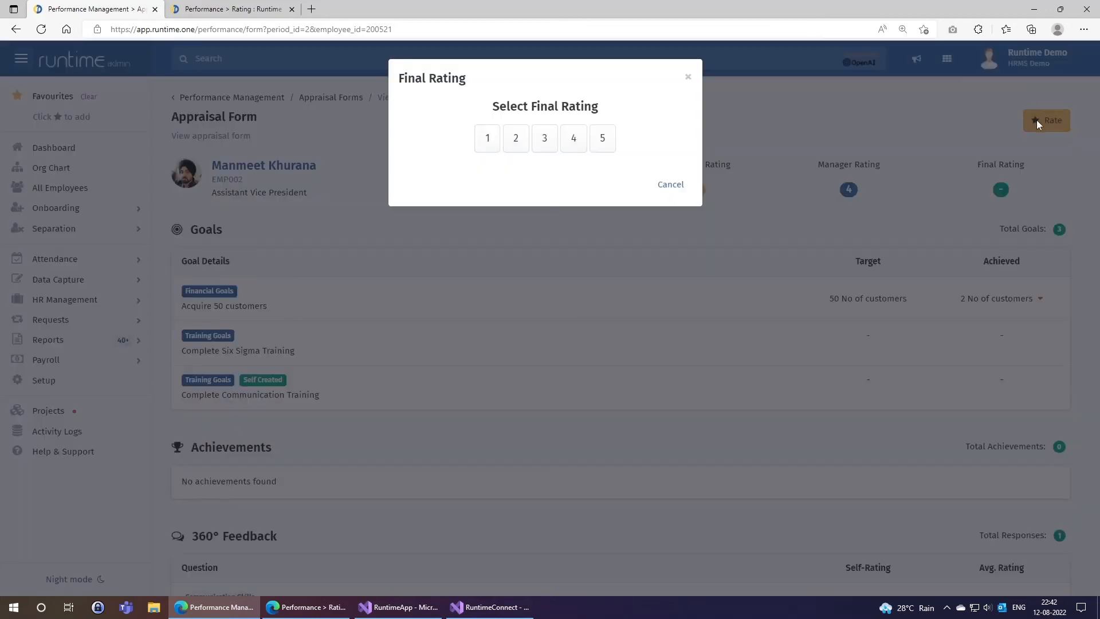
click(545, 139)
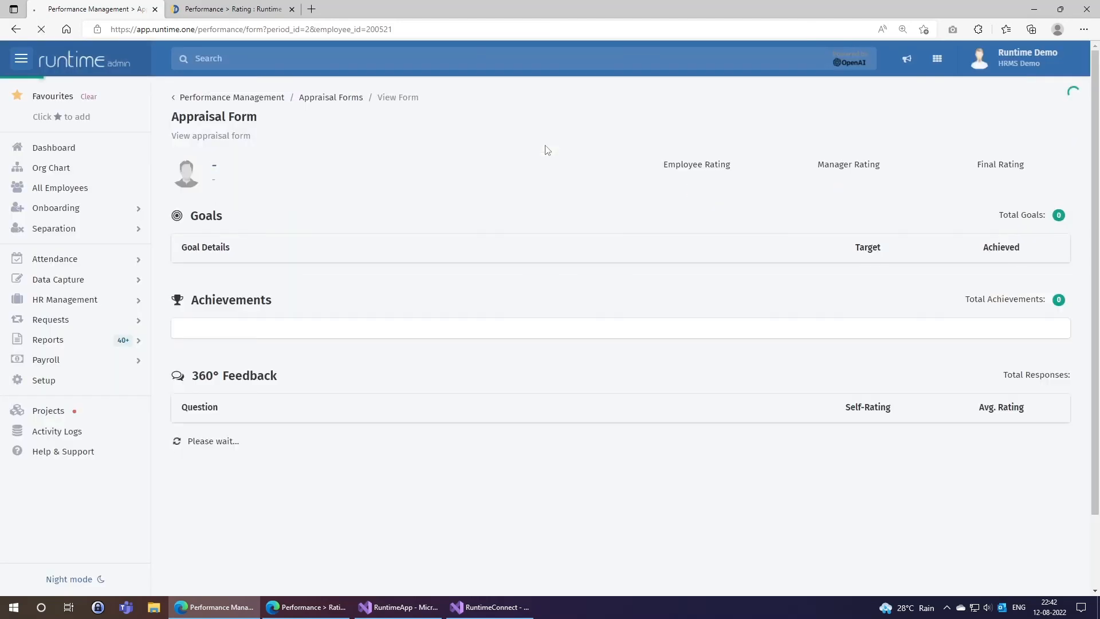
drag(661, 172, 733, 172)
click(832, 166)
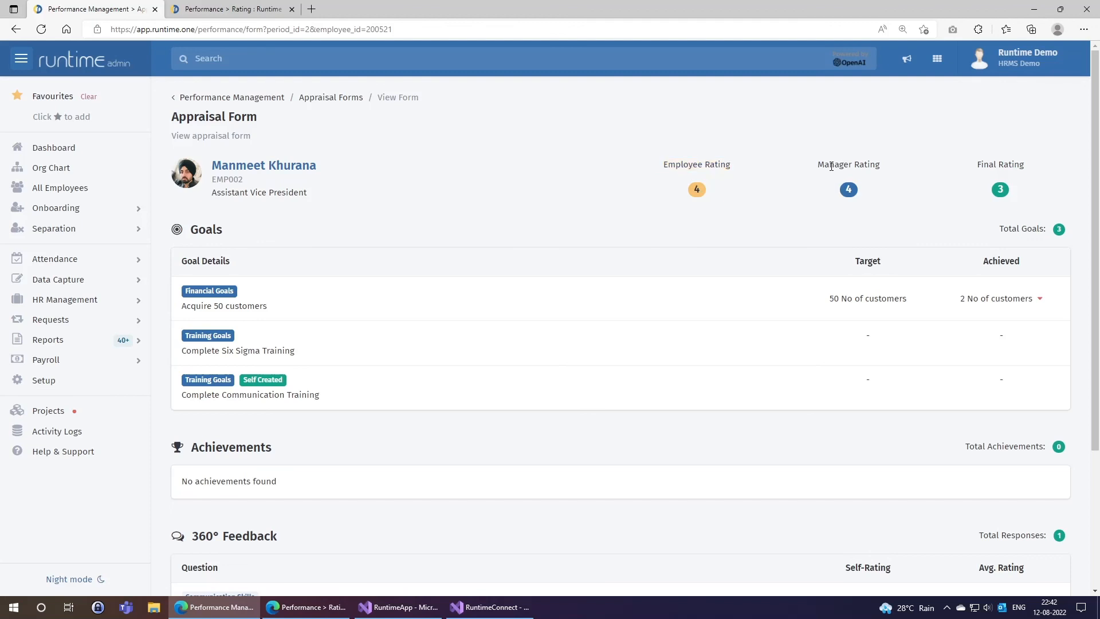